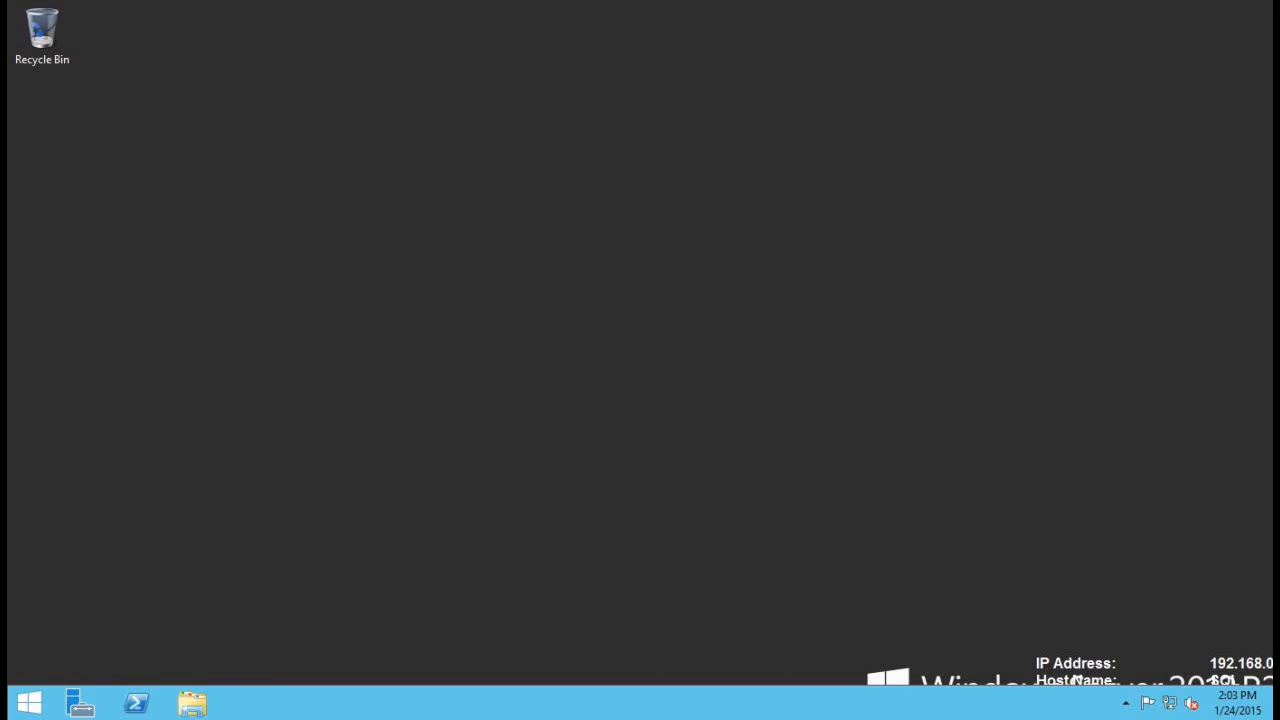
Step: Open the SQL2014_ENU_x64 DVD drive (E:) in File Explorer and run its setup program
left_click(192, 703)
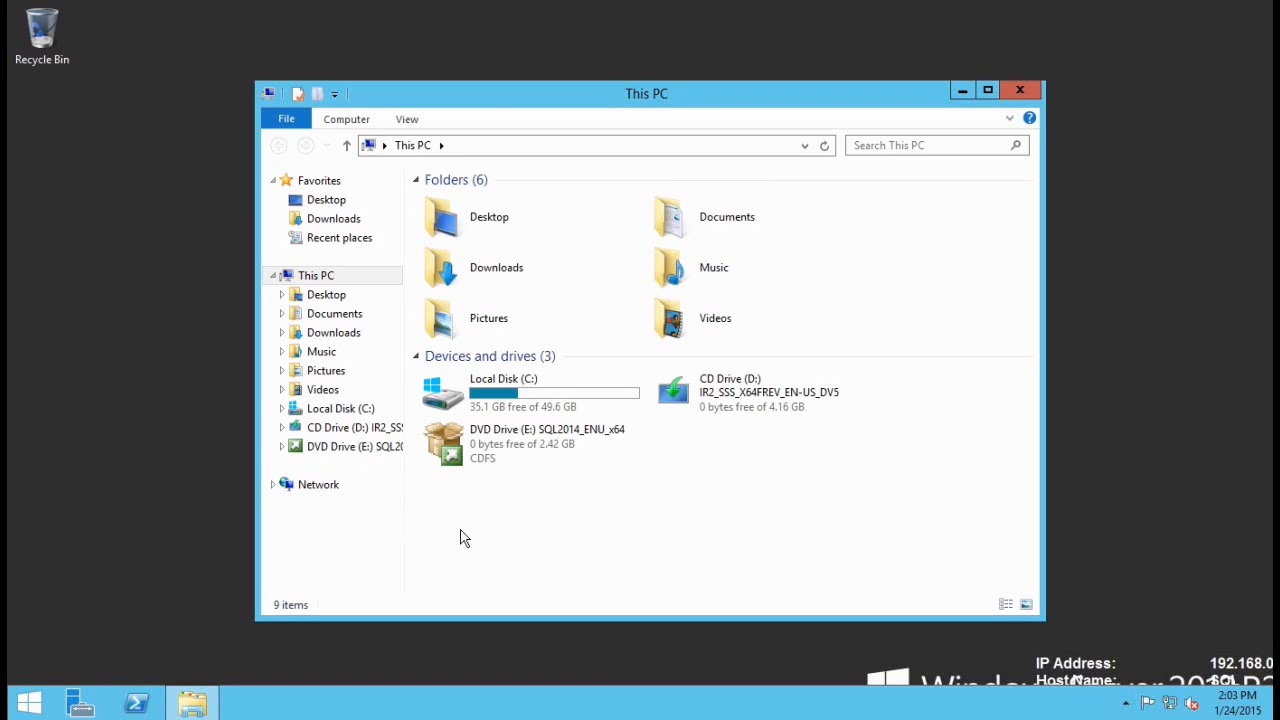
double_click(519, 402)
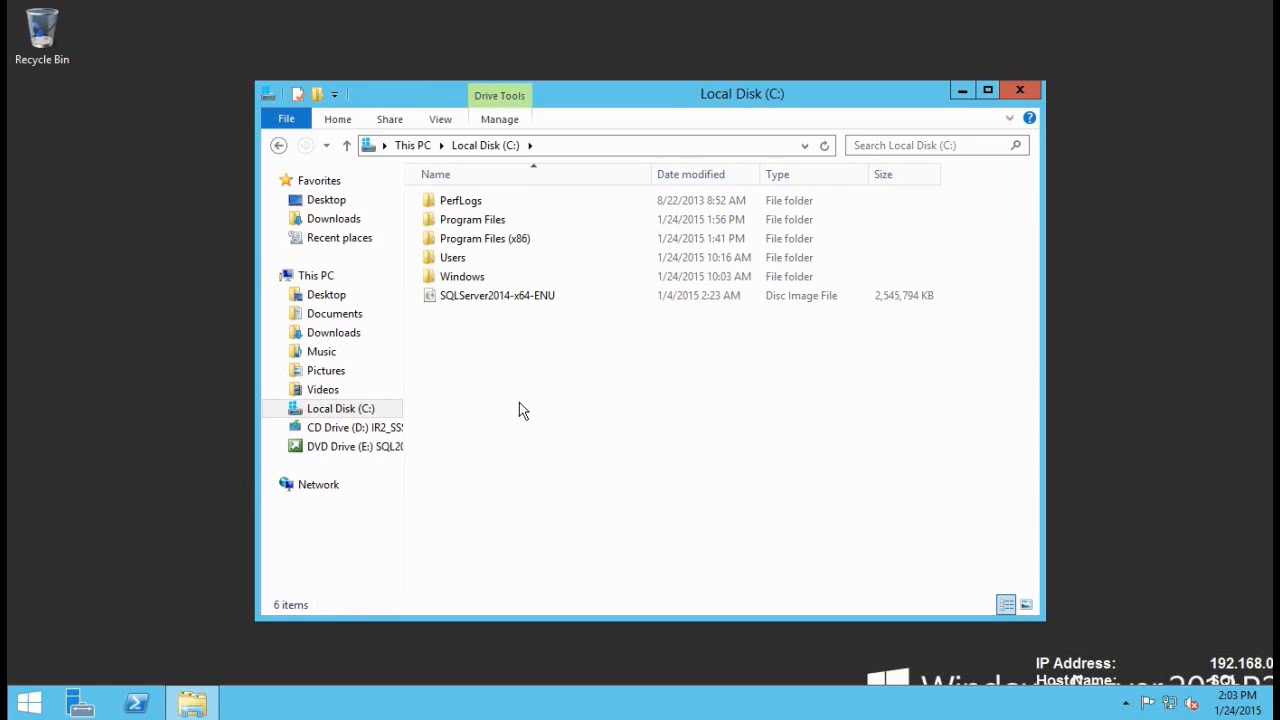
left_click(471, 302)
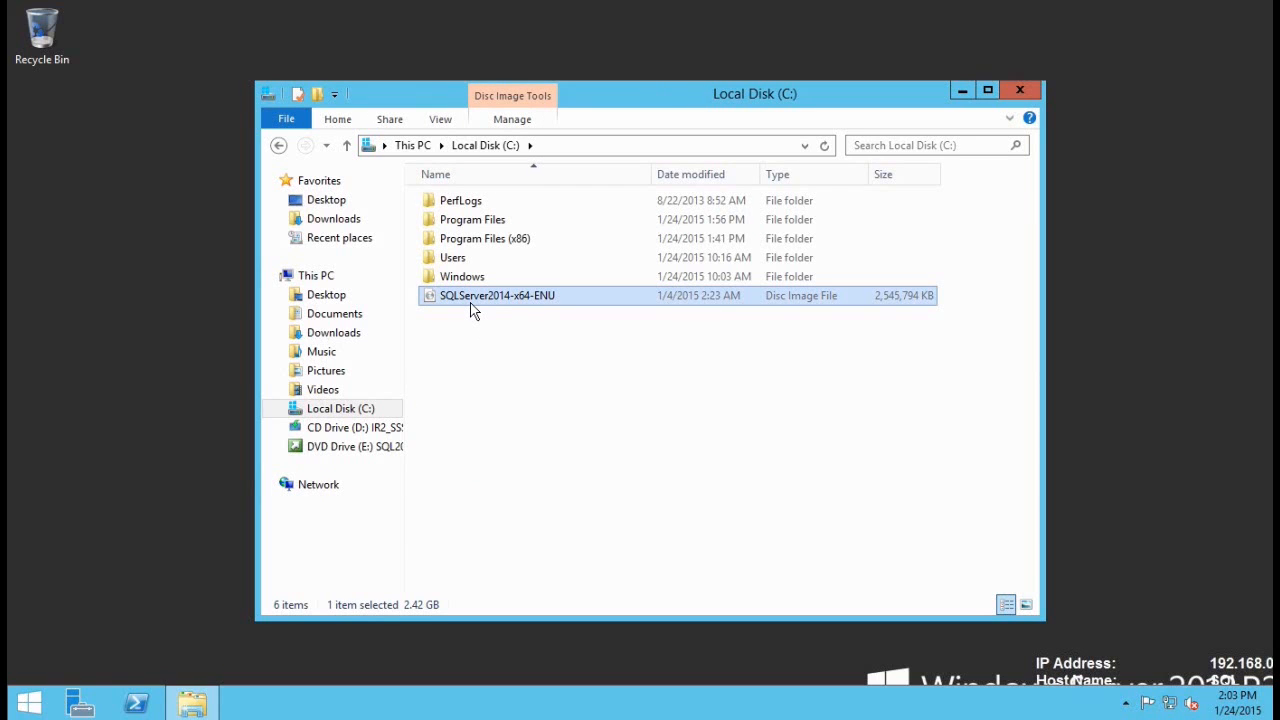
left_click(548, 378)
key("BackSpace")
double_click(476, 432)
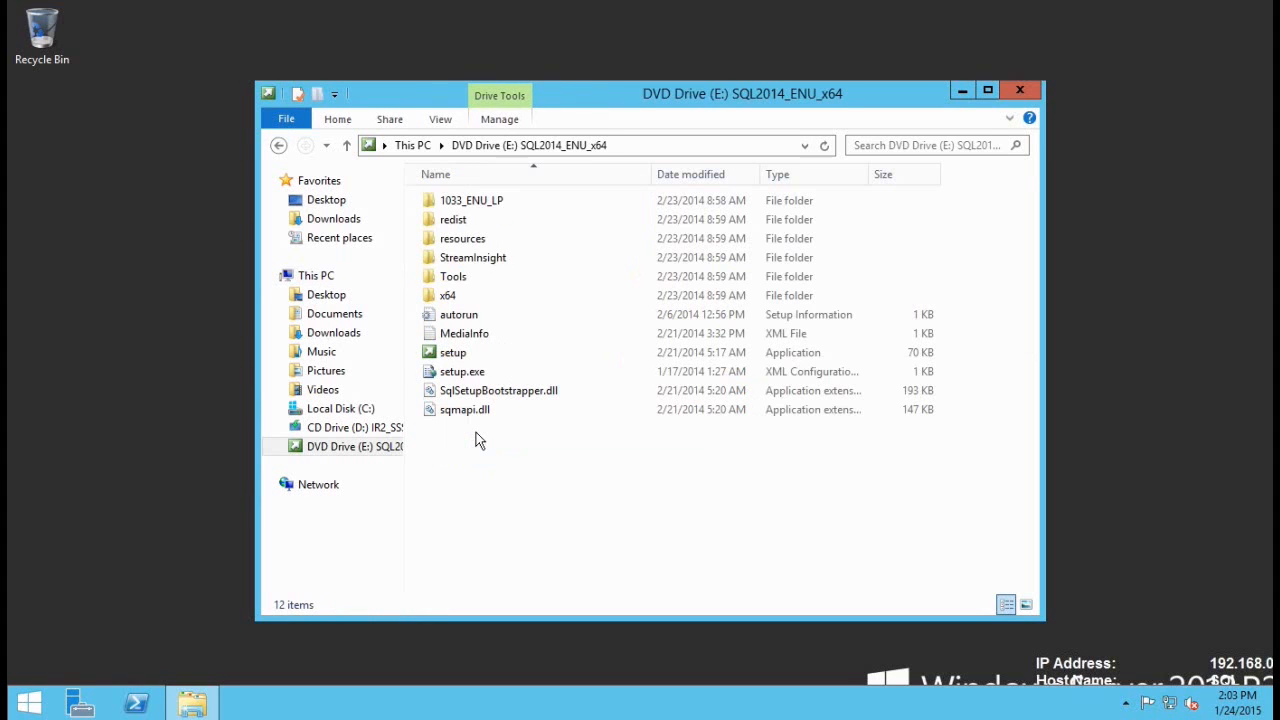
left_click(462, 354)
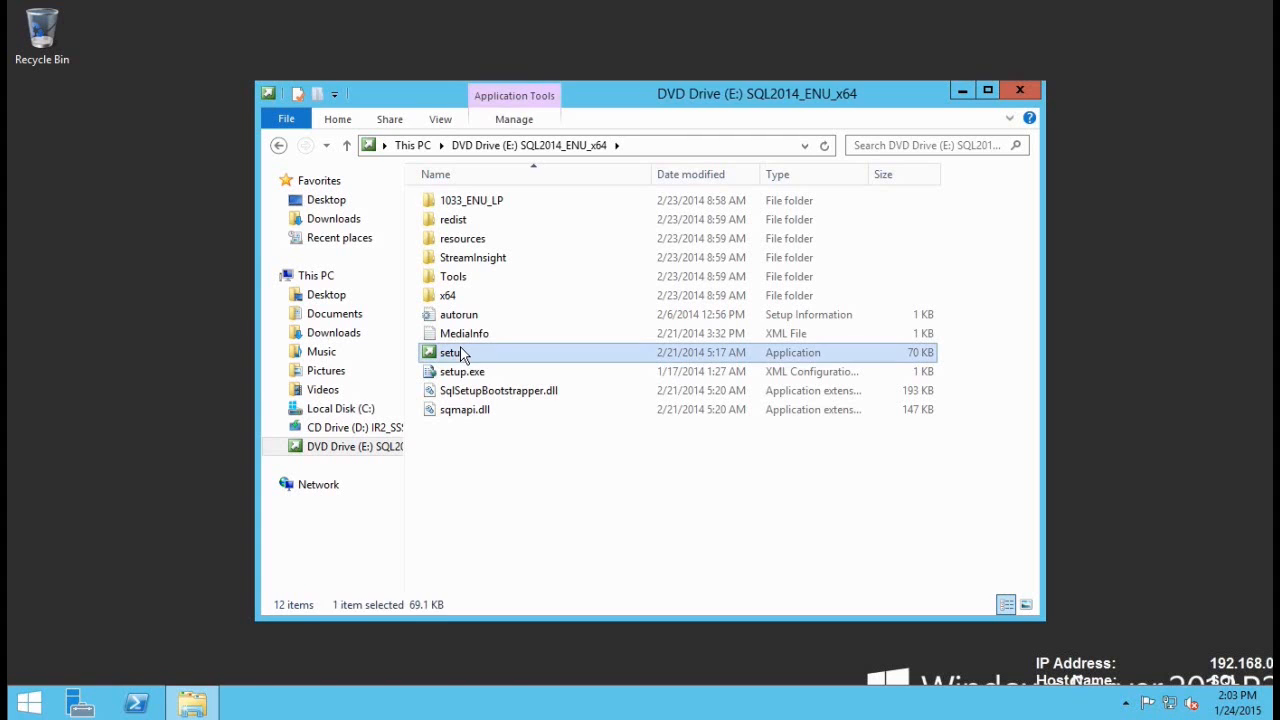
double_click(462, 353)
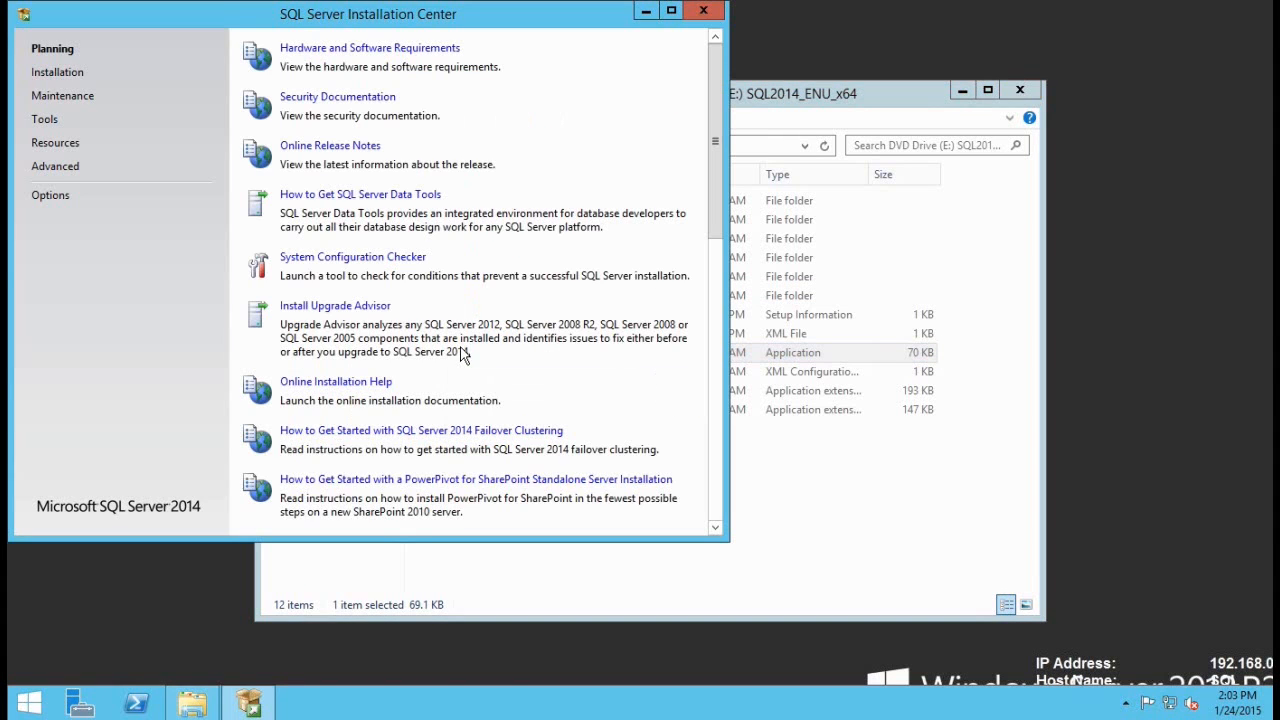
Step: Start a new SQL Server stand-alone installation, keeping the Evaluation edition
left_click(57, 75)
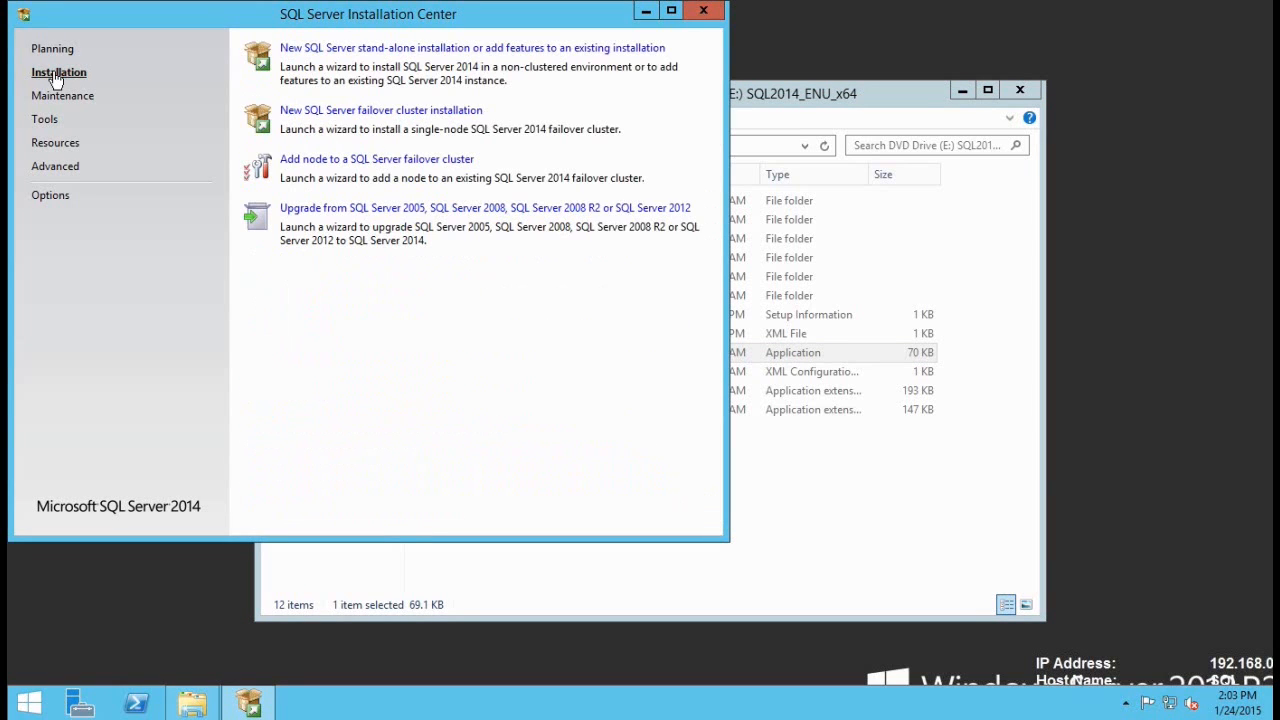
left_click(322, 50)
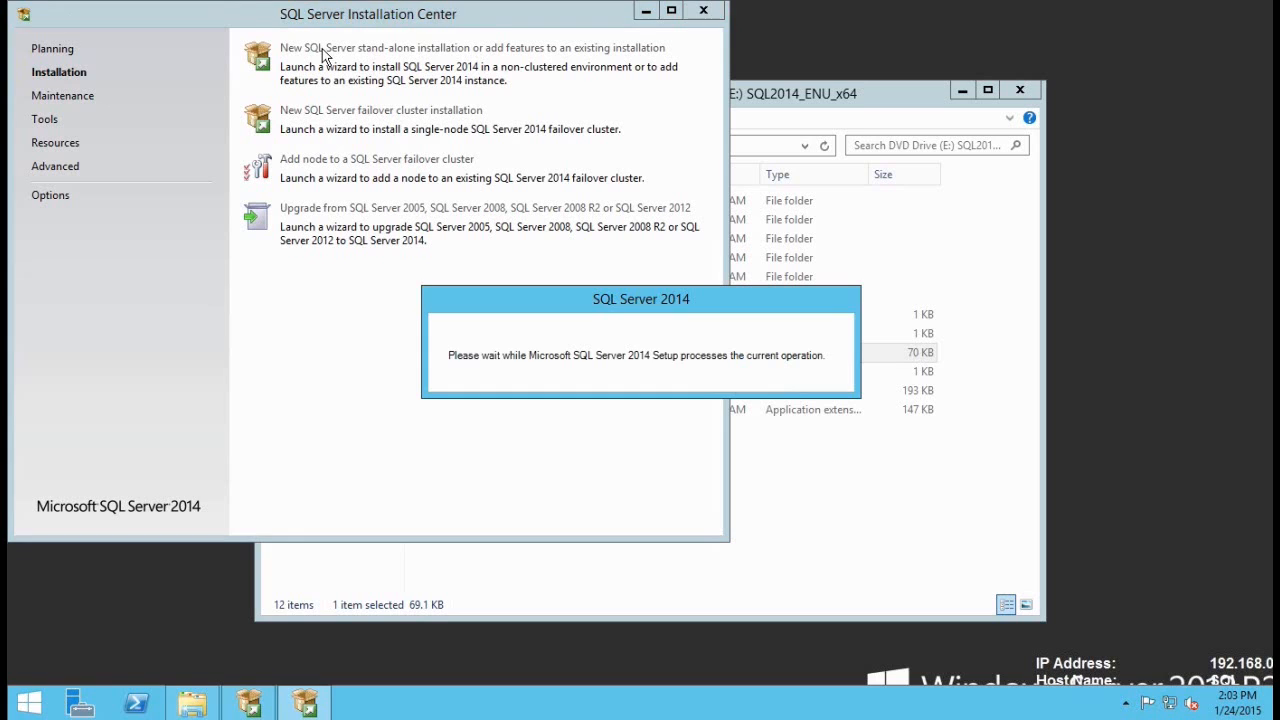
left_click(792, 295)
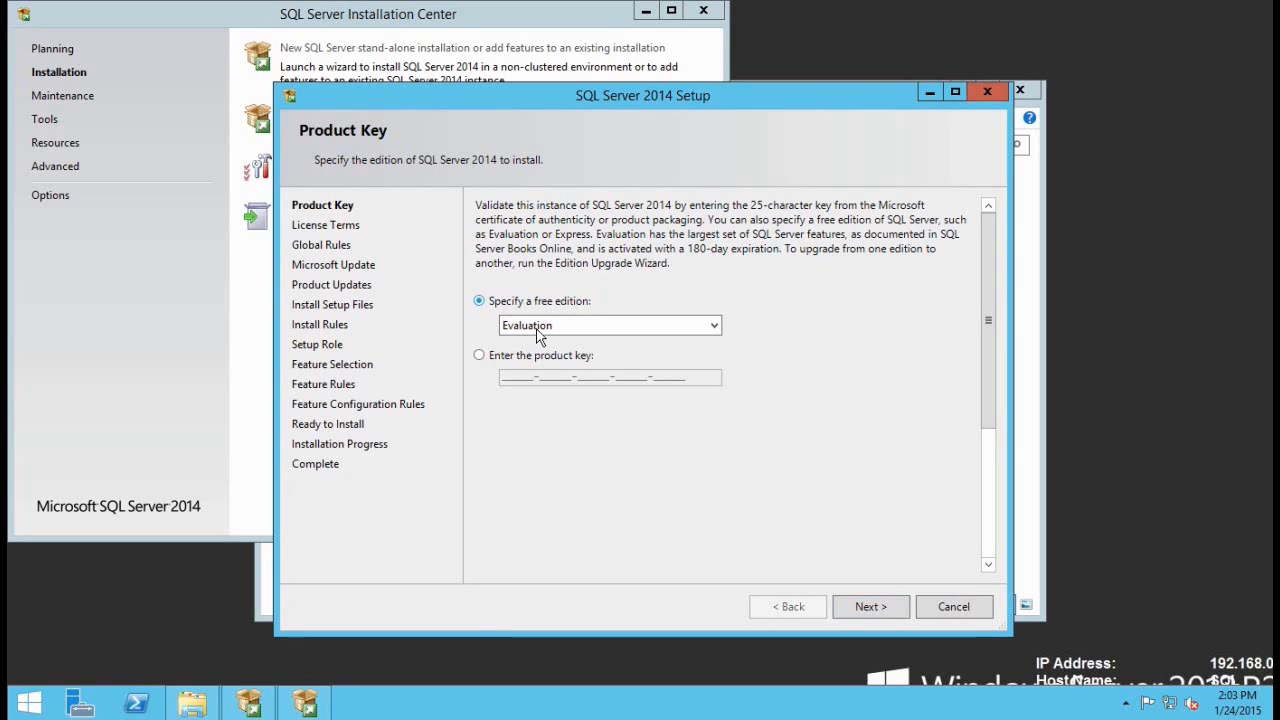
left_click(871, 607)
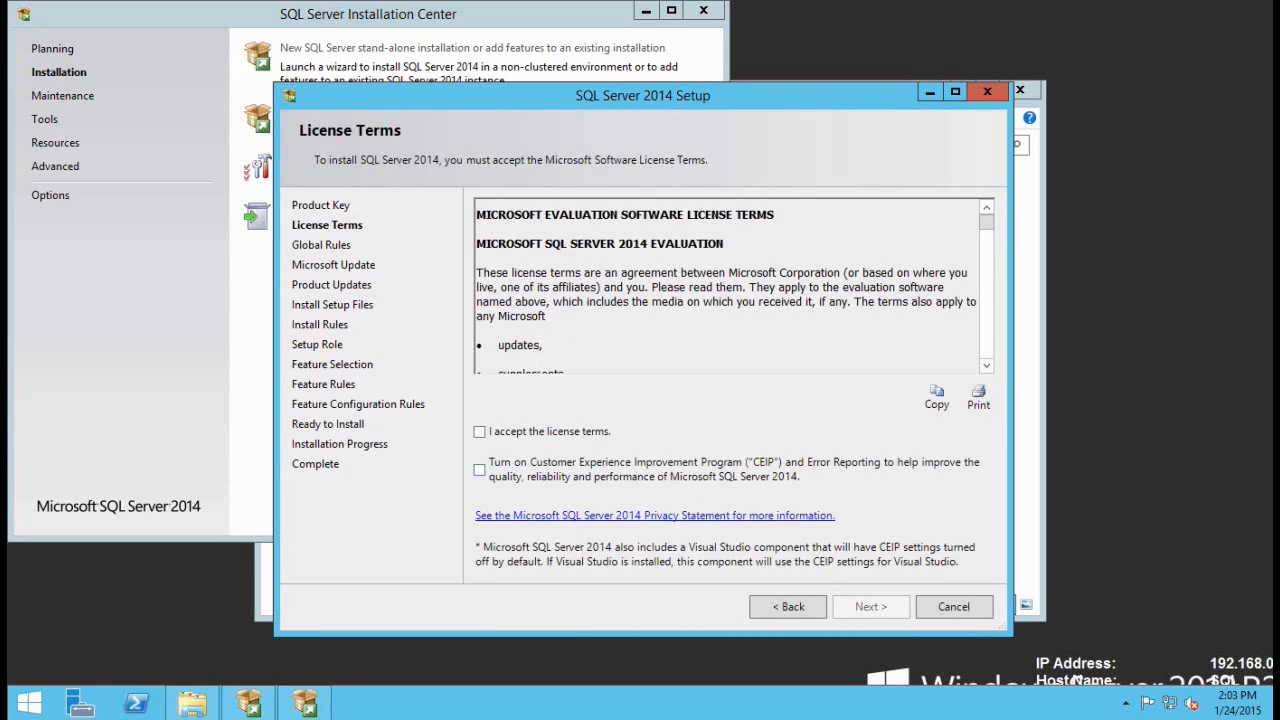
Step: Accept the license terms, skip Microsoft Update, and keep SQL Server Feature Installation
left_click(521, 434)
left_click(870, 607)
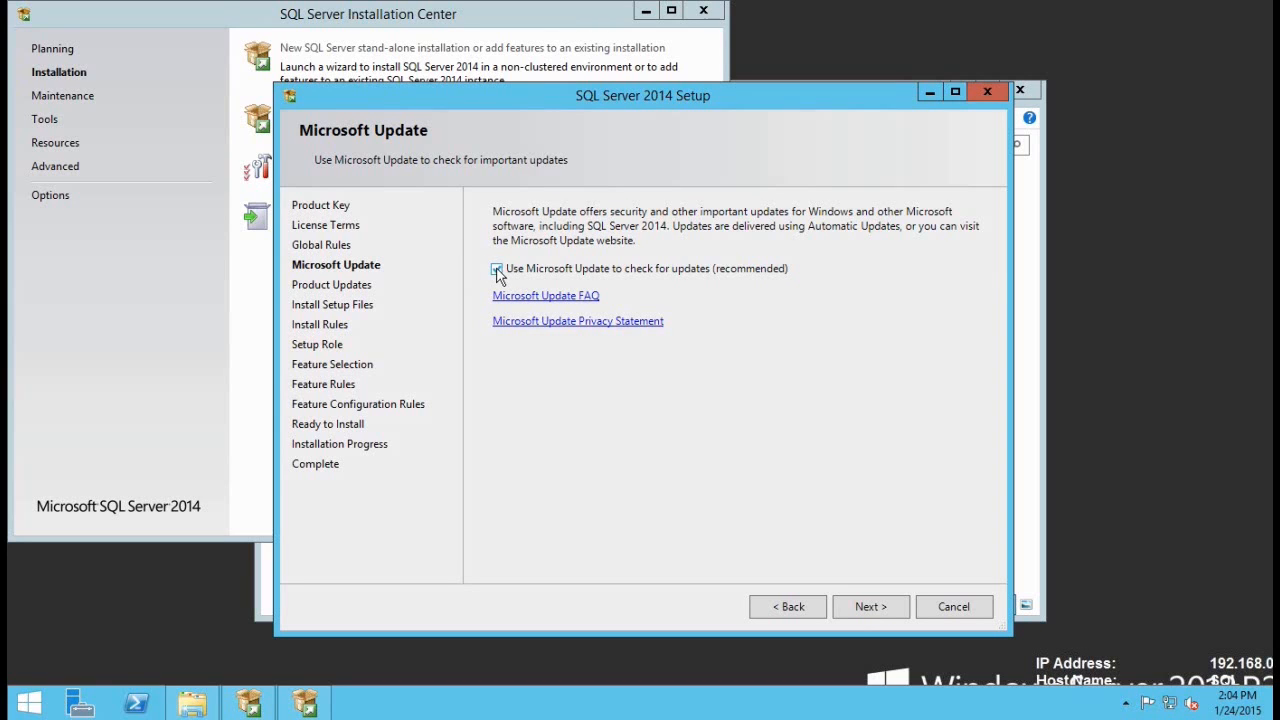
left_click(871, 607)
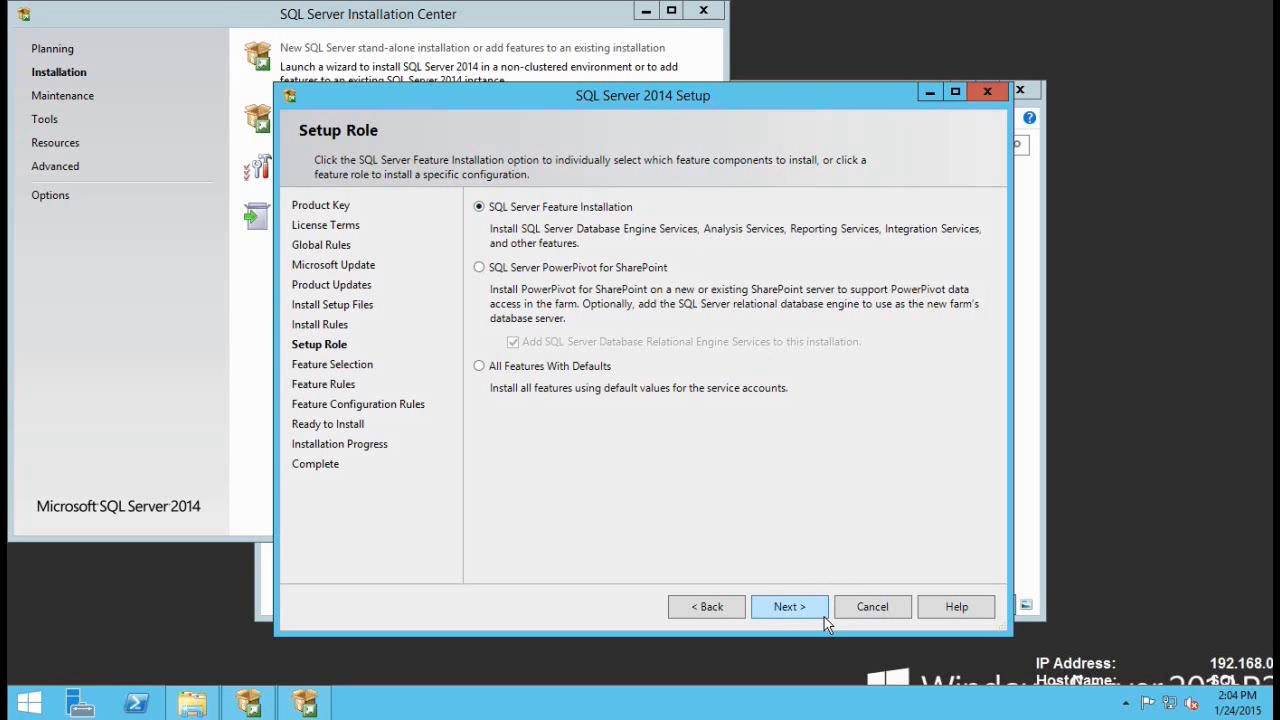
left_click(786, 609)
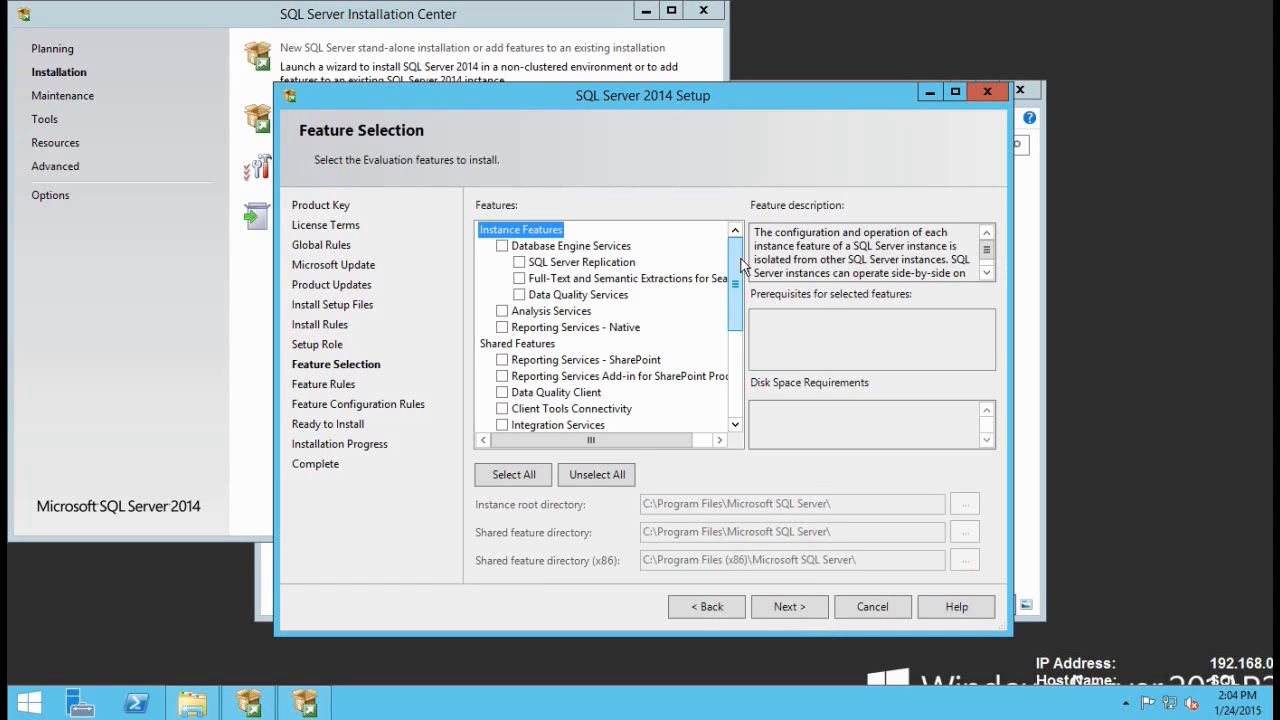
Step: Select Database Engine Services, Full-Text and Semantic Extractions, Reporting Services - Native, and Management Tools Basic and Complete
mouse_move(741, 265)
left_mouse_down()
mouse_move(741, 358)
mouse_move(737, 272)
left_mouse_up()
left_click(502, 246)
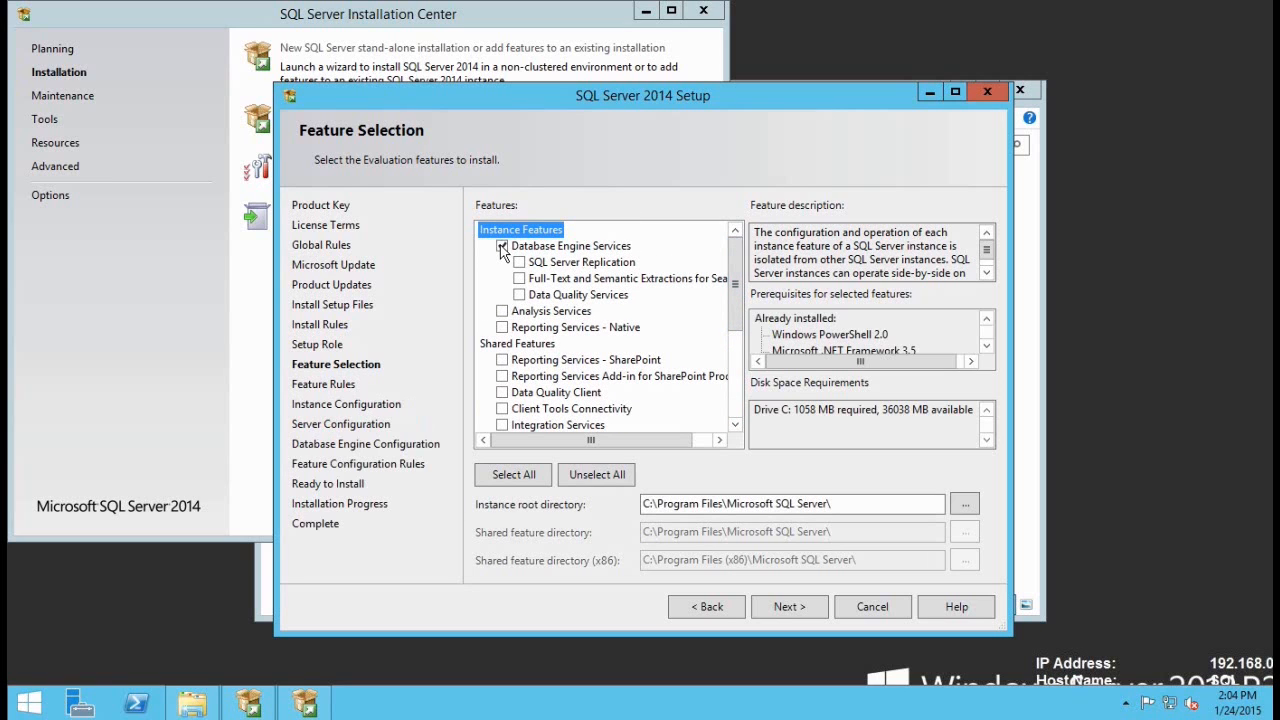
left_click(519, 279)
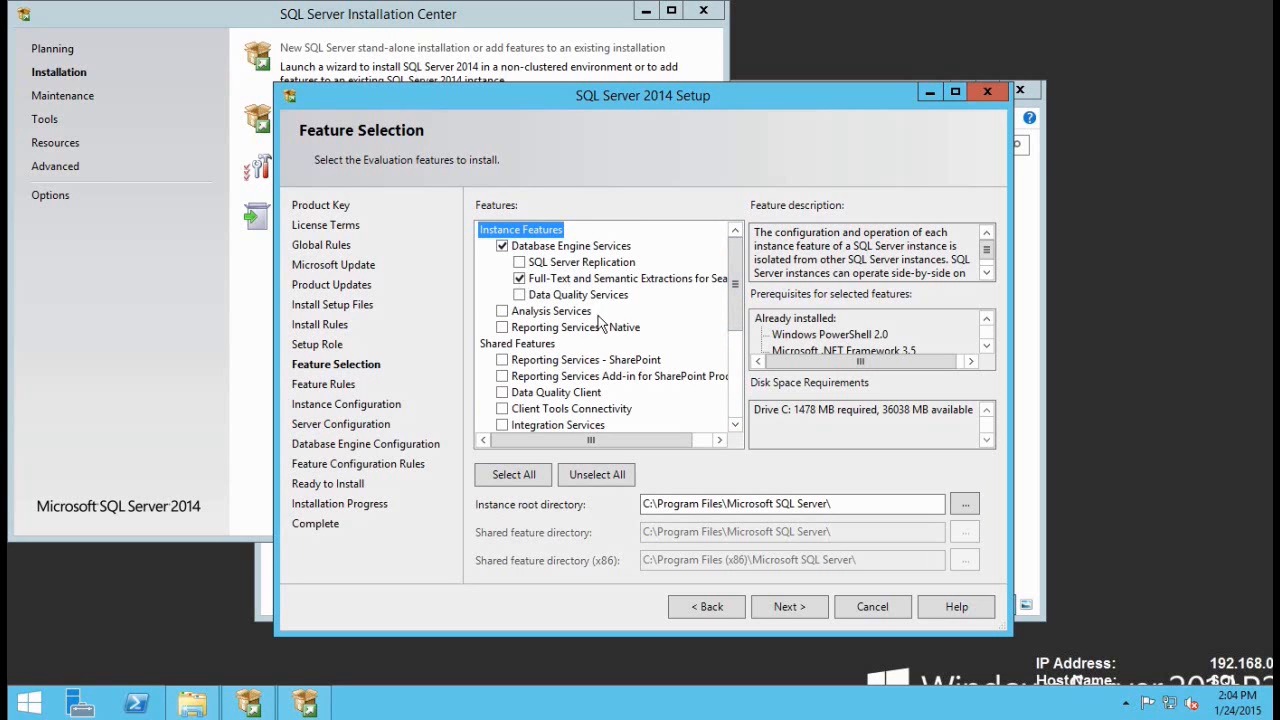
left_click(502, 328)
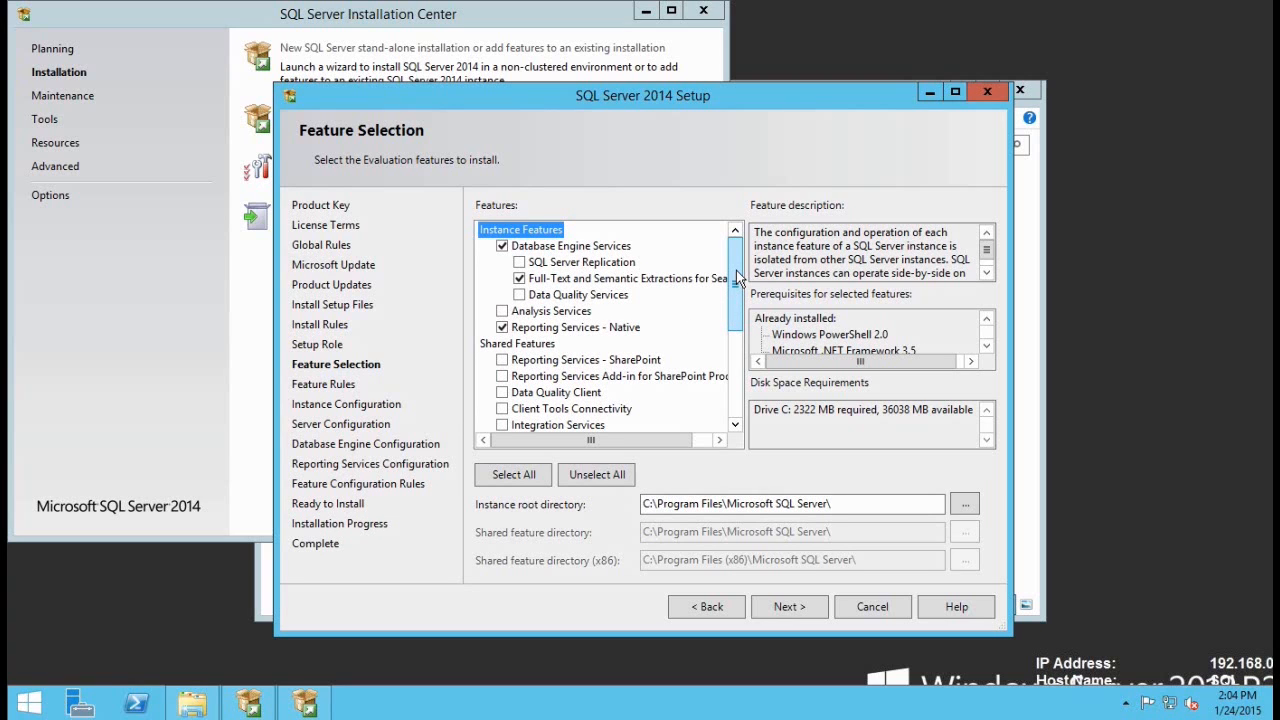
left_click_drag(737, 278, 737, 352)
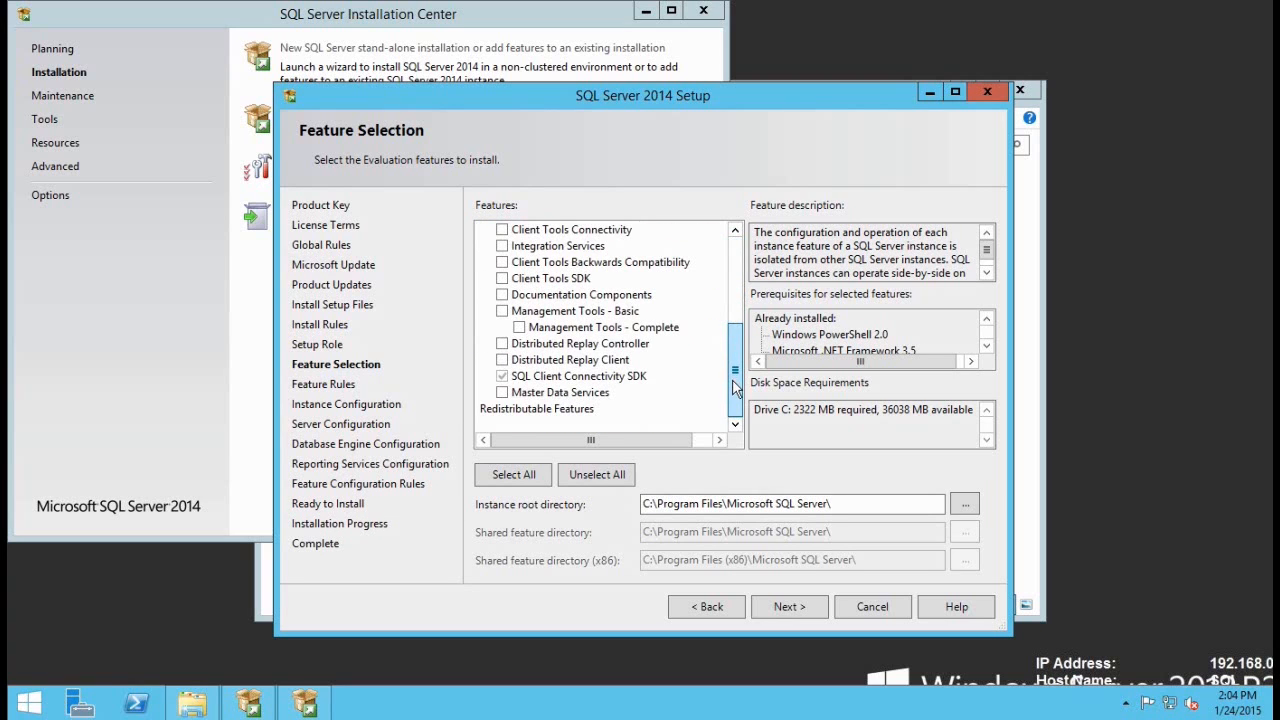
left_click(502, 311)
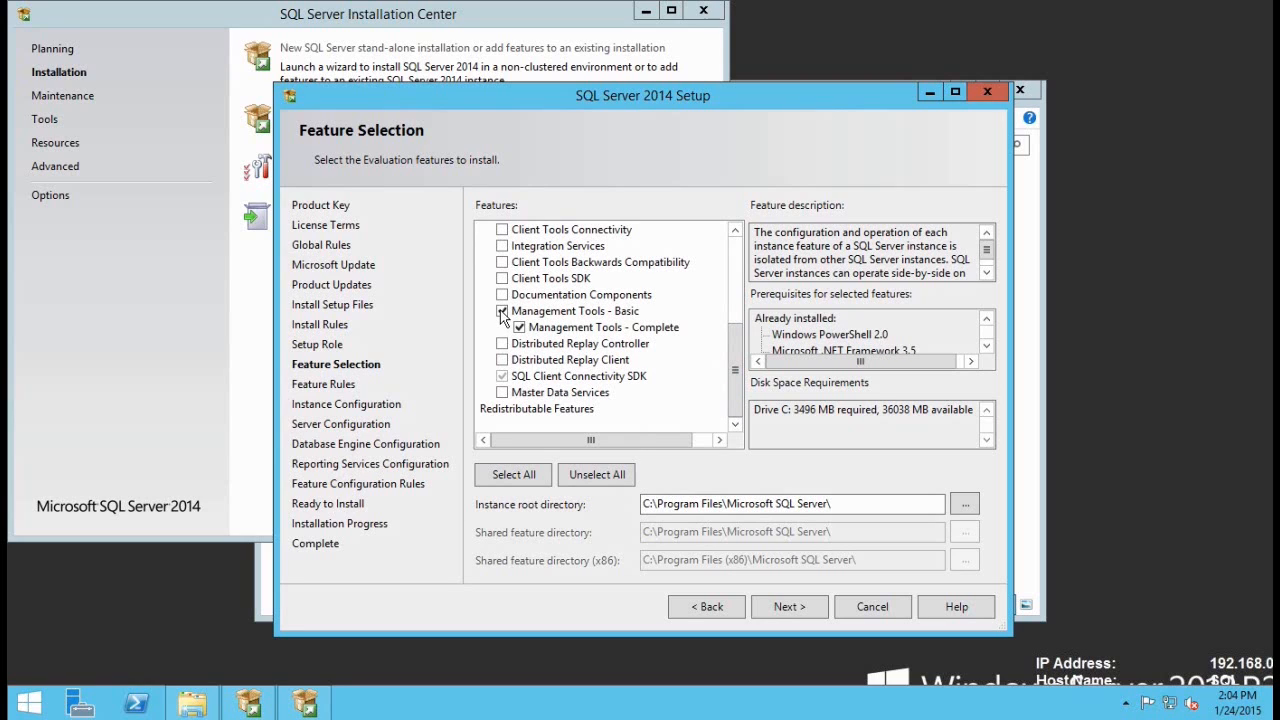
left_click(726, 504)
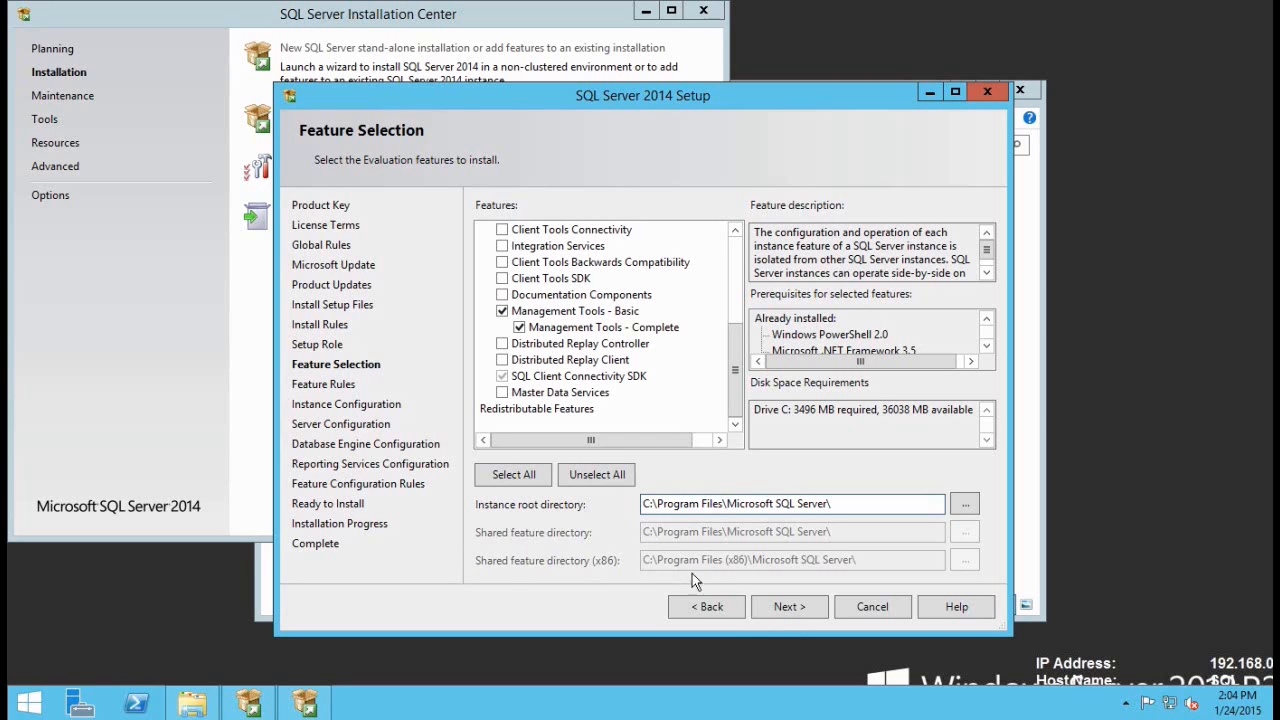
left_click(777, 606)
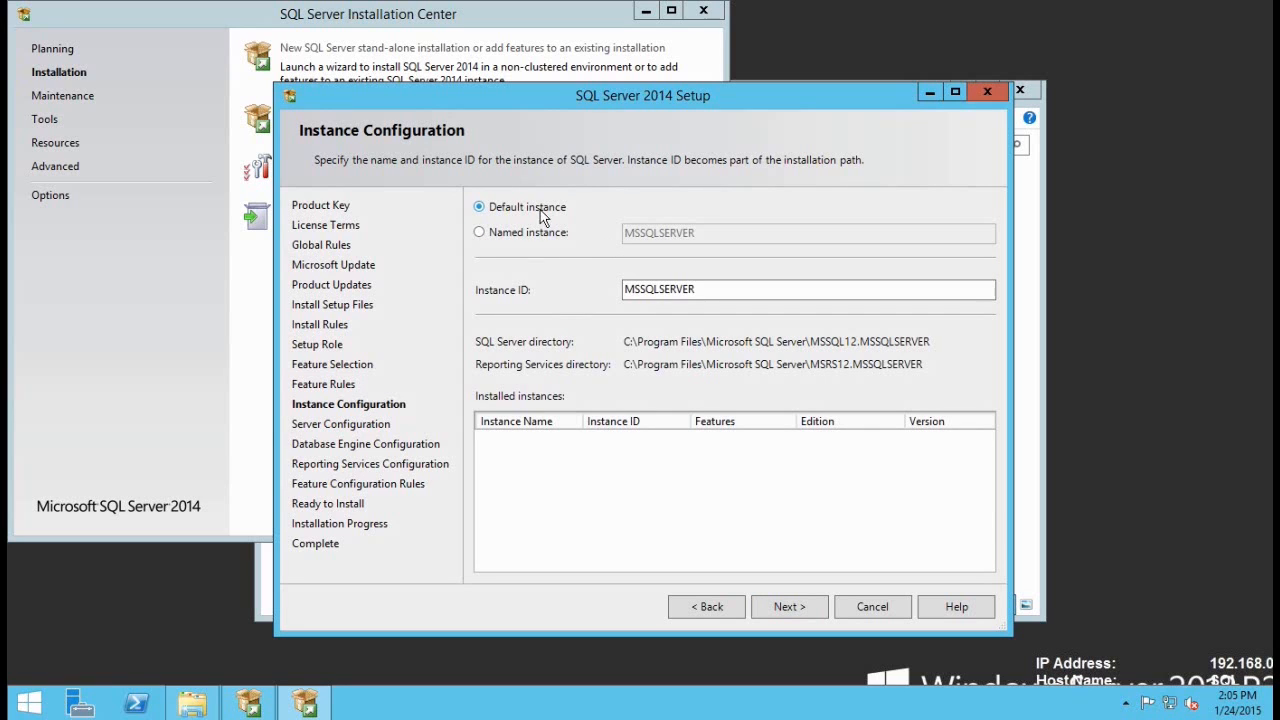
Step: Keep the default MSSQLSERVER instance and review the Reporting Services service account on Server Configuration
left_click(773, 611)
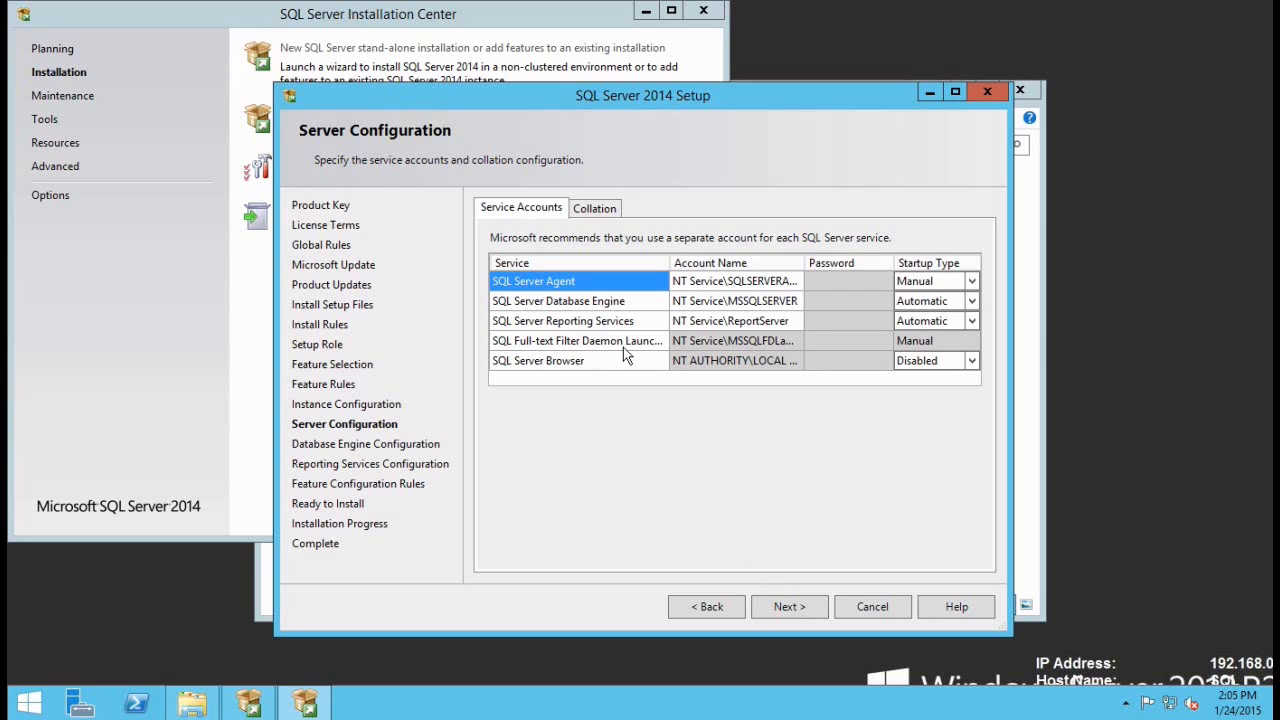
left_click(706, 322)
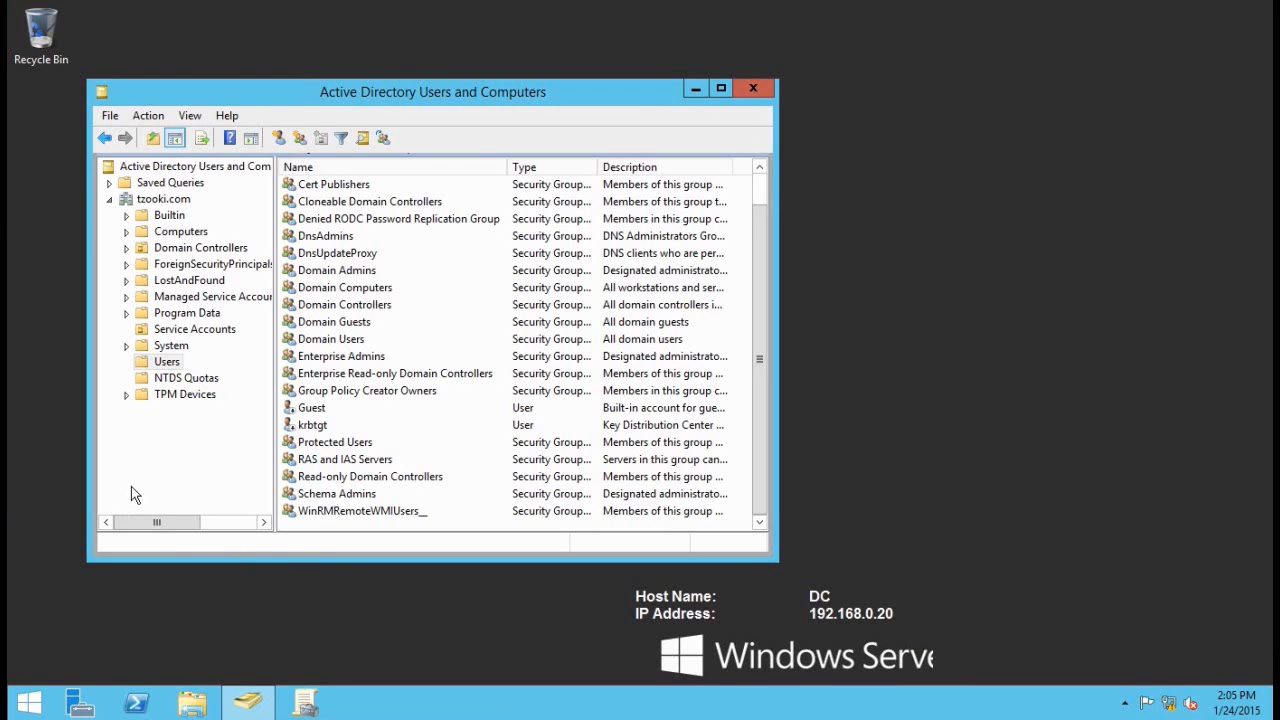
Step: Create a new user named sqlsvc in the Service Accounts container and enter its logon name
left_click(125, 486)
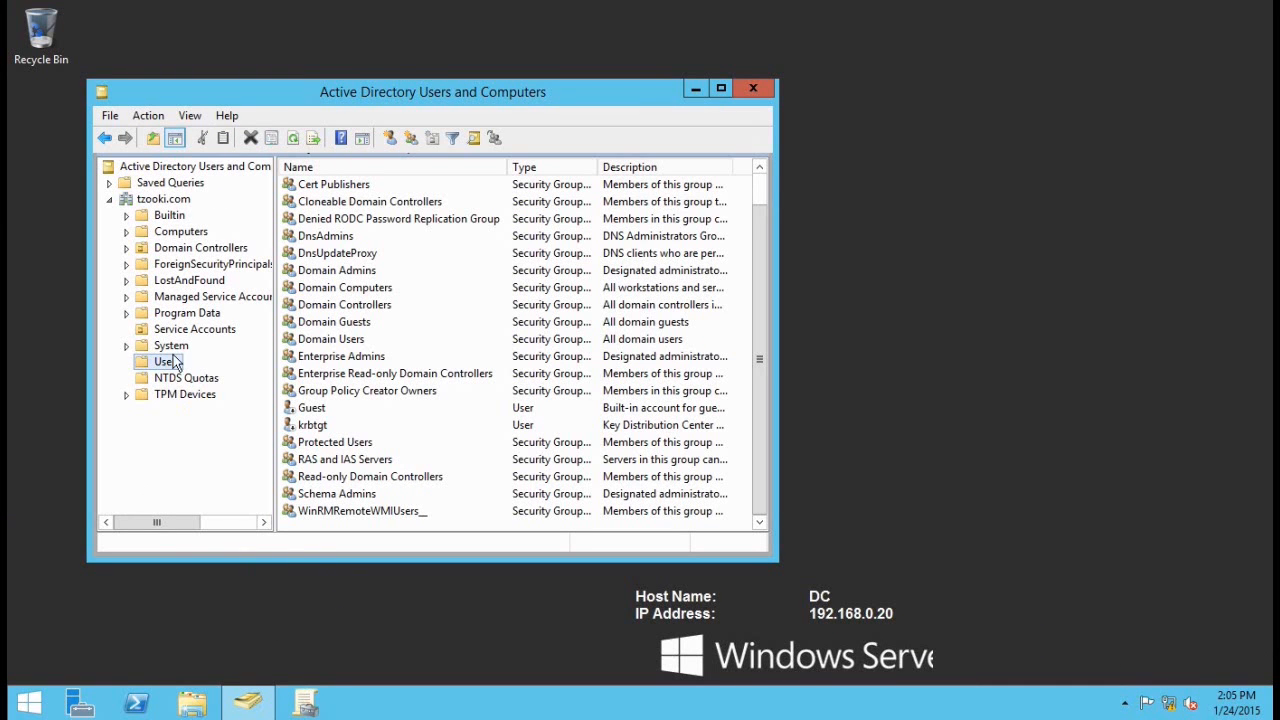
left_click(183, 332)
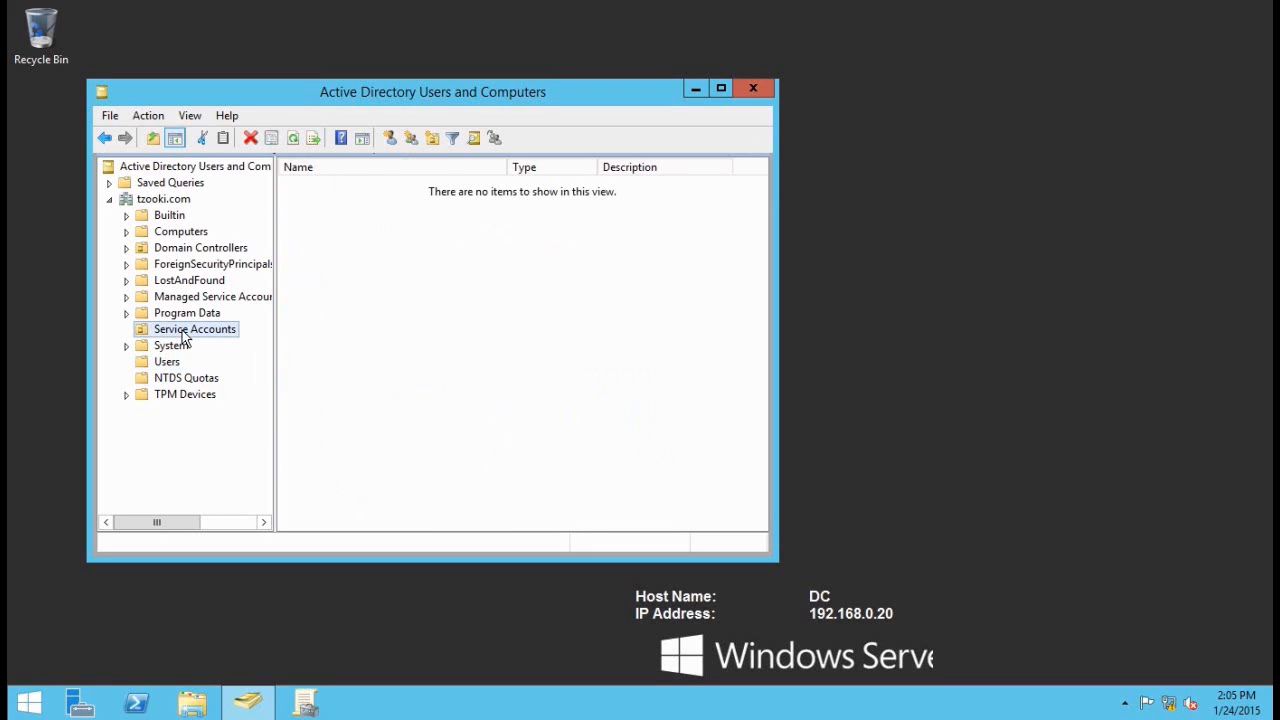
right_click(352, 243)
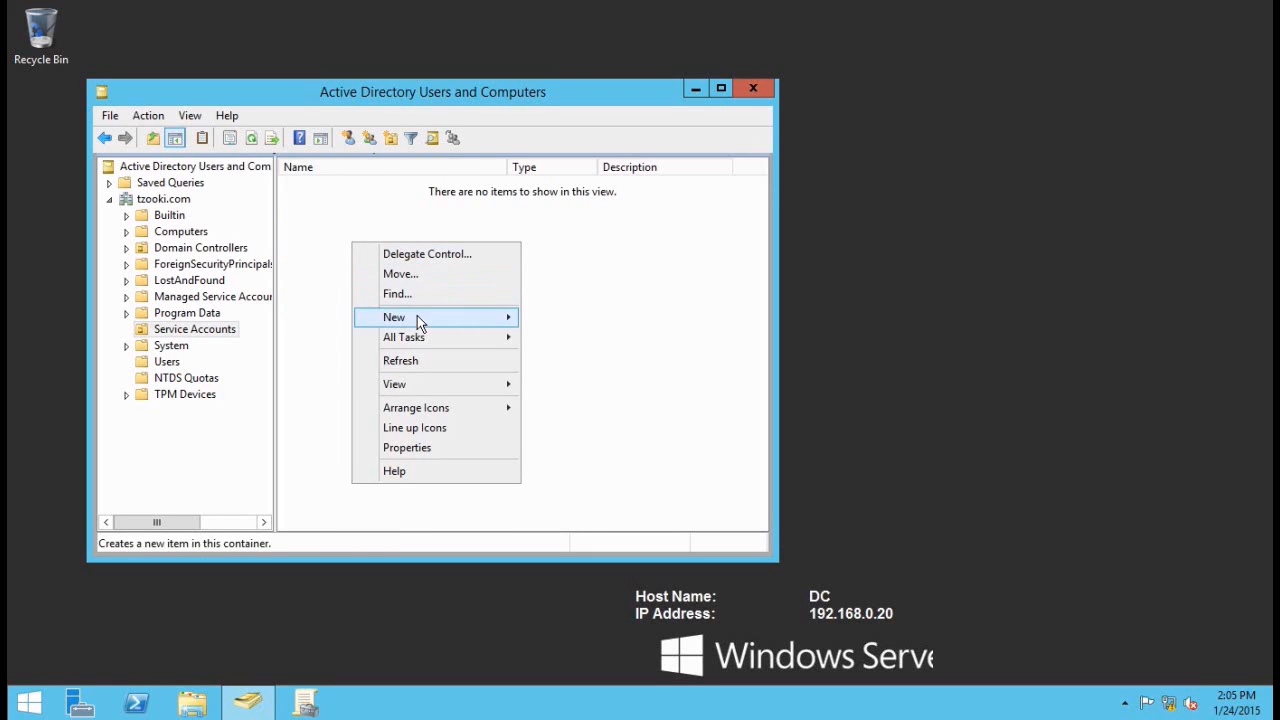
mouse_move(417, 316)
left_click(558, 477)
type("sqlsvc")
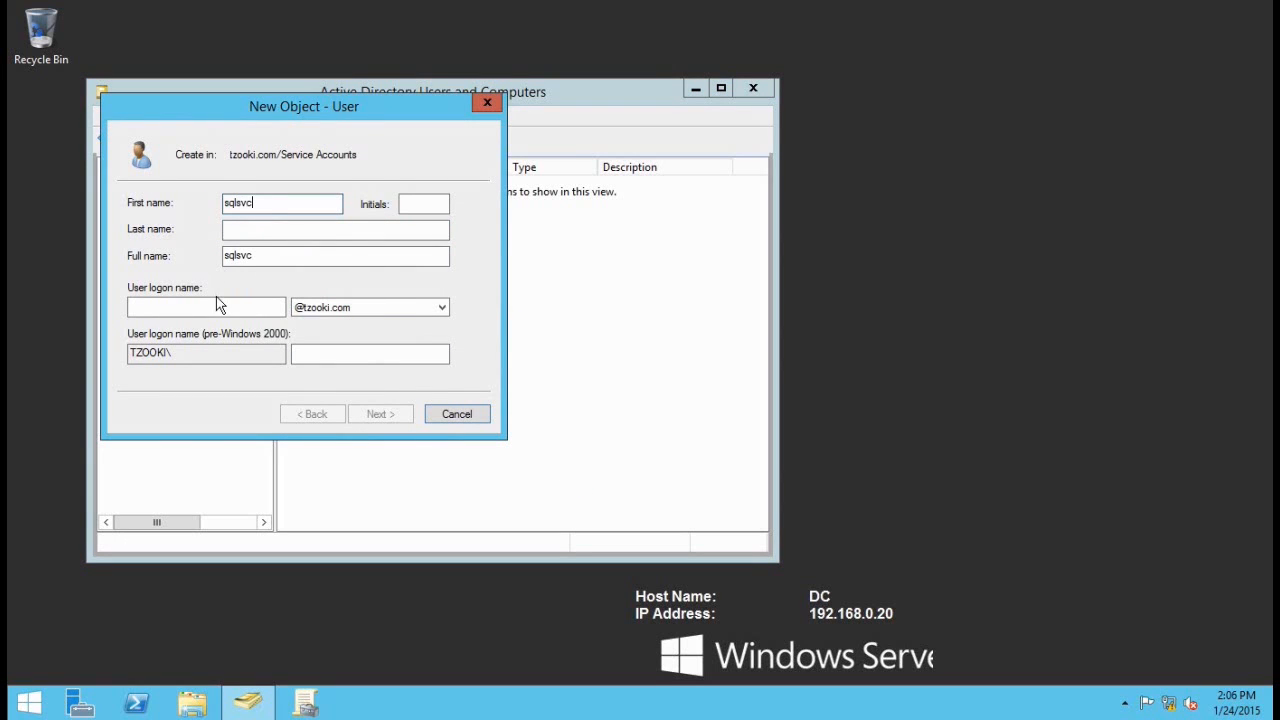
left_click(130, 306)
type("sqlsvc")
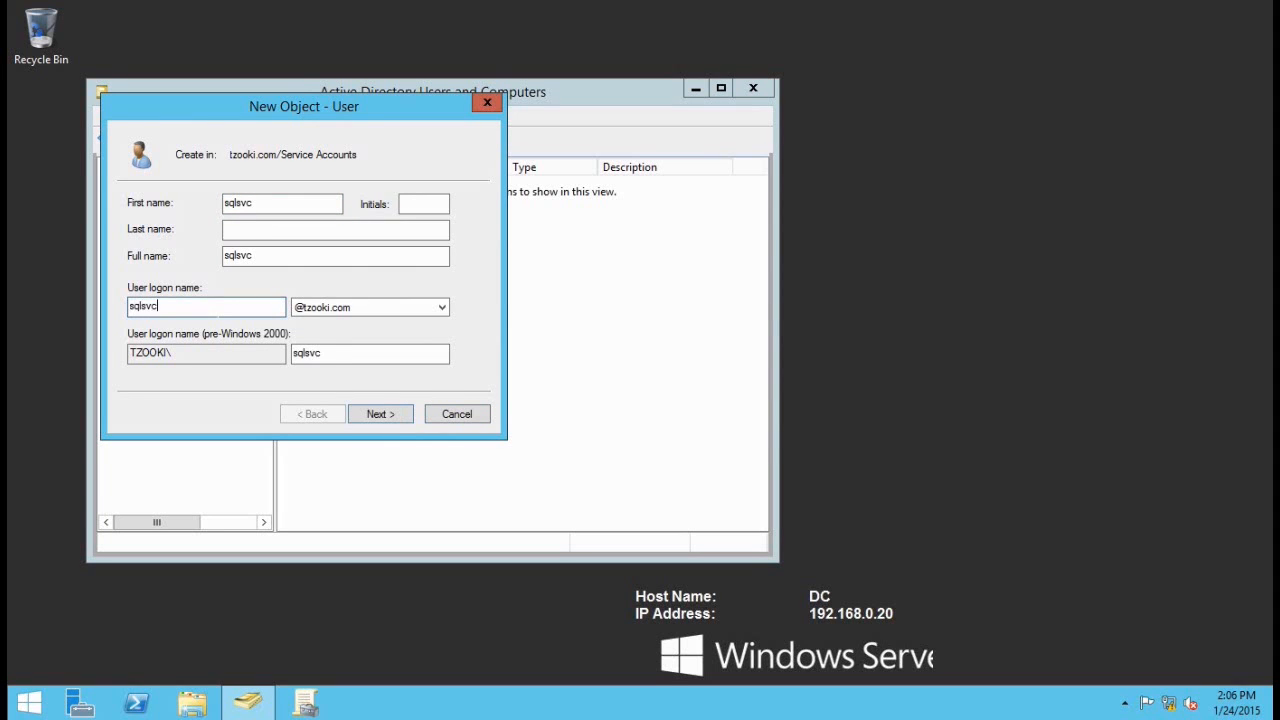
left_click(390, 416)
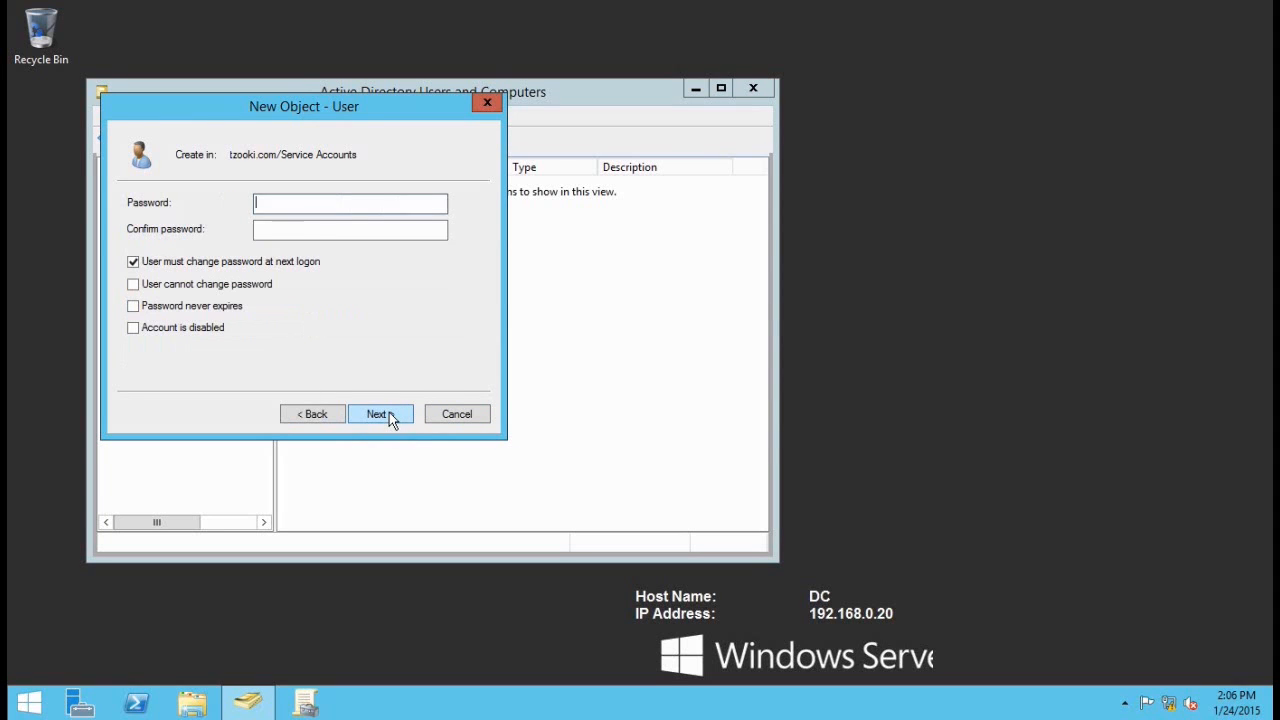
Step: Set the sqlsvc password to never expire, with no forced change at next logon, and finish
type("••••••••••")
key("Tab")
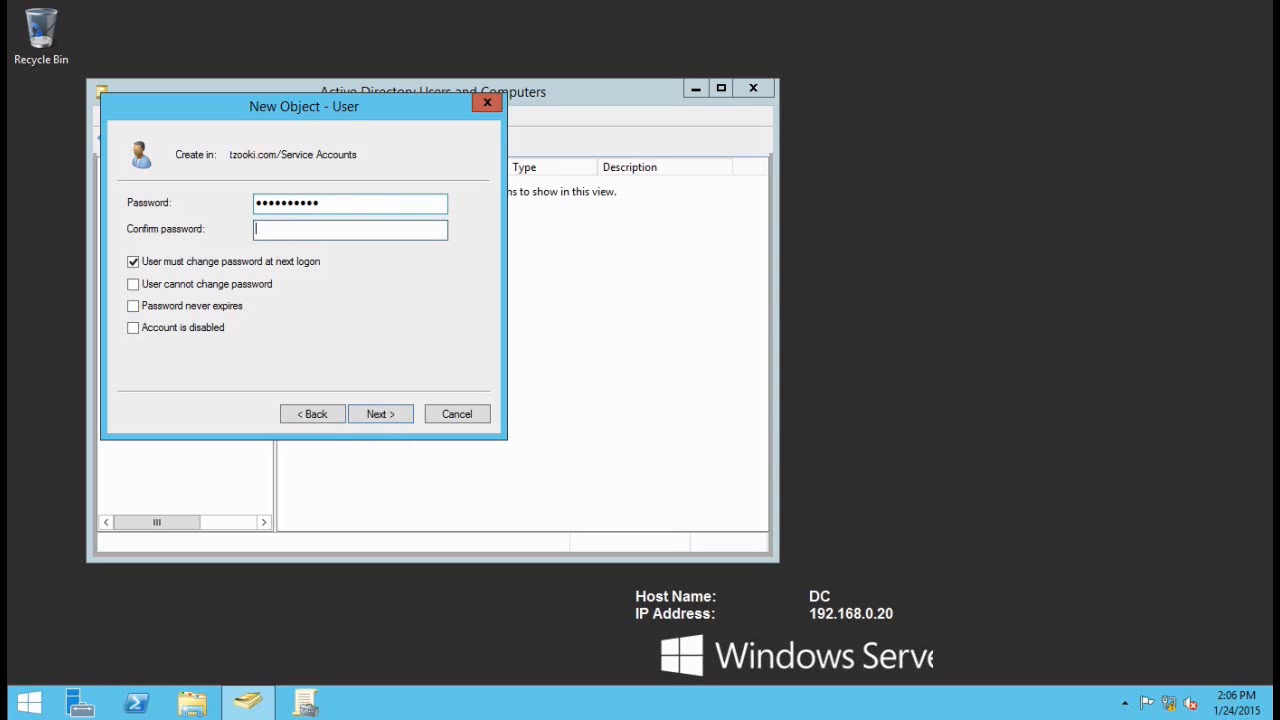
type("••••••••")
left_click(160, 265)
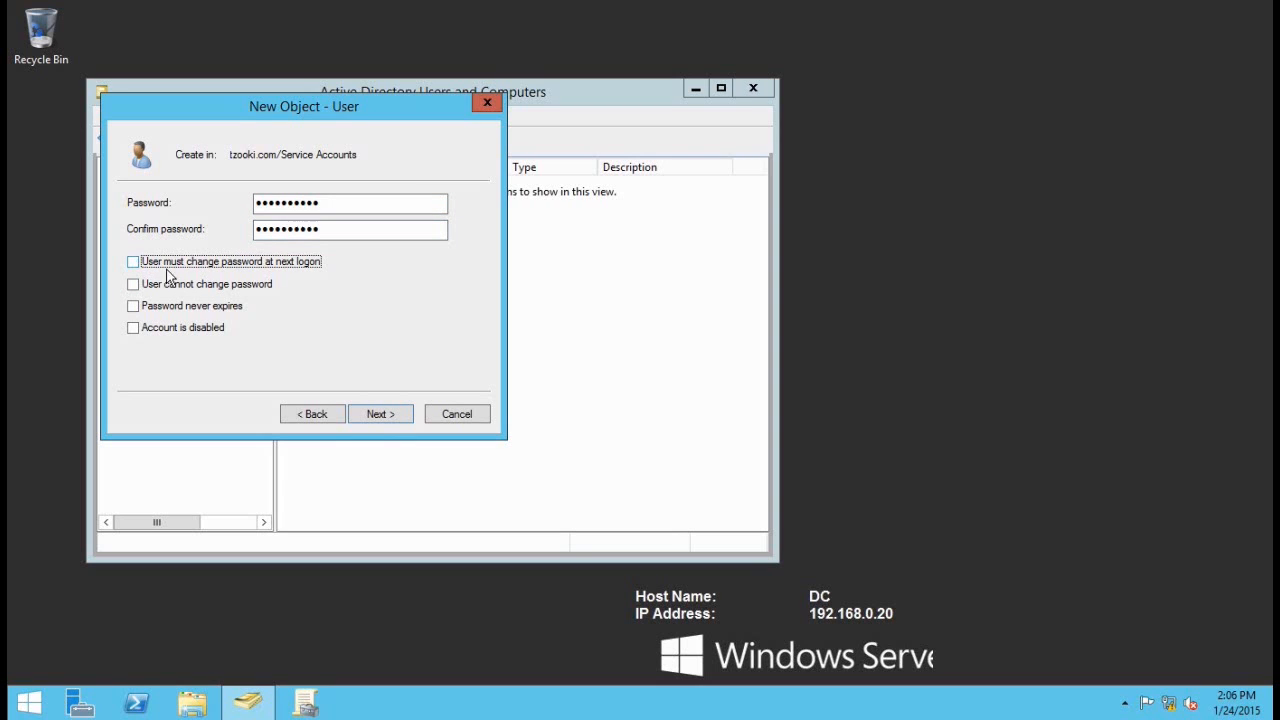
left_click(160, 310)
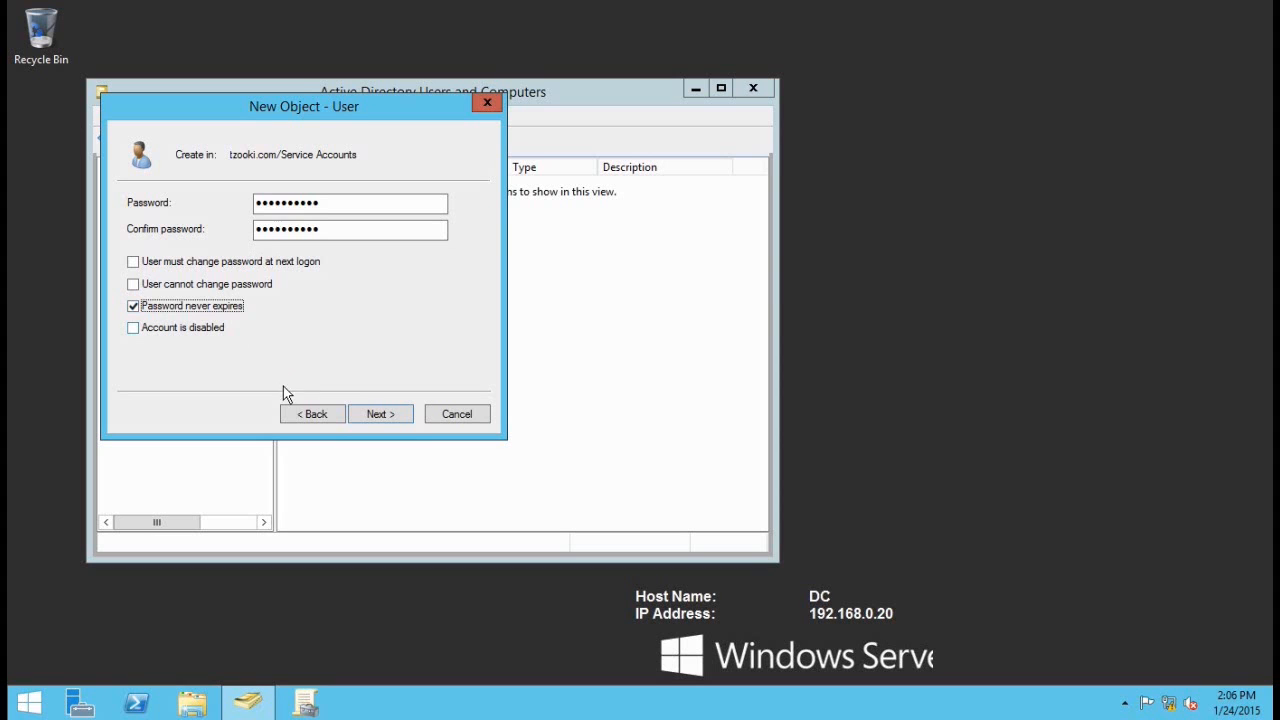
left_click(382, 415)
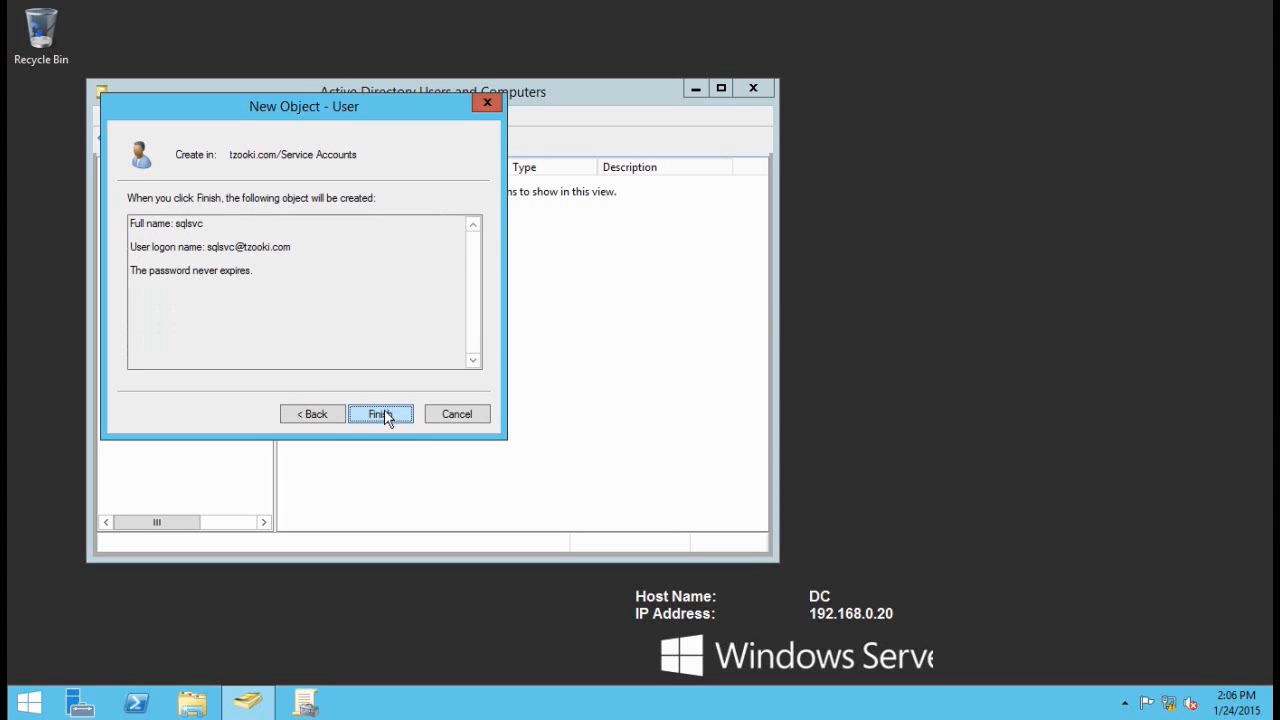
left_click(383, 415)
Step: Create a new Service Accounts user named ssrssvc with logon name ssrssvc
right_click(313, 276)
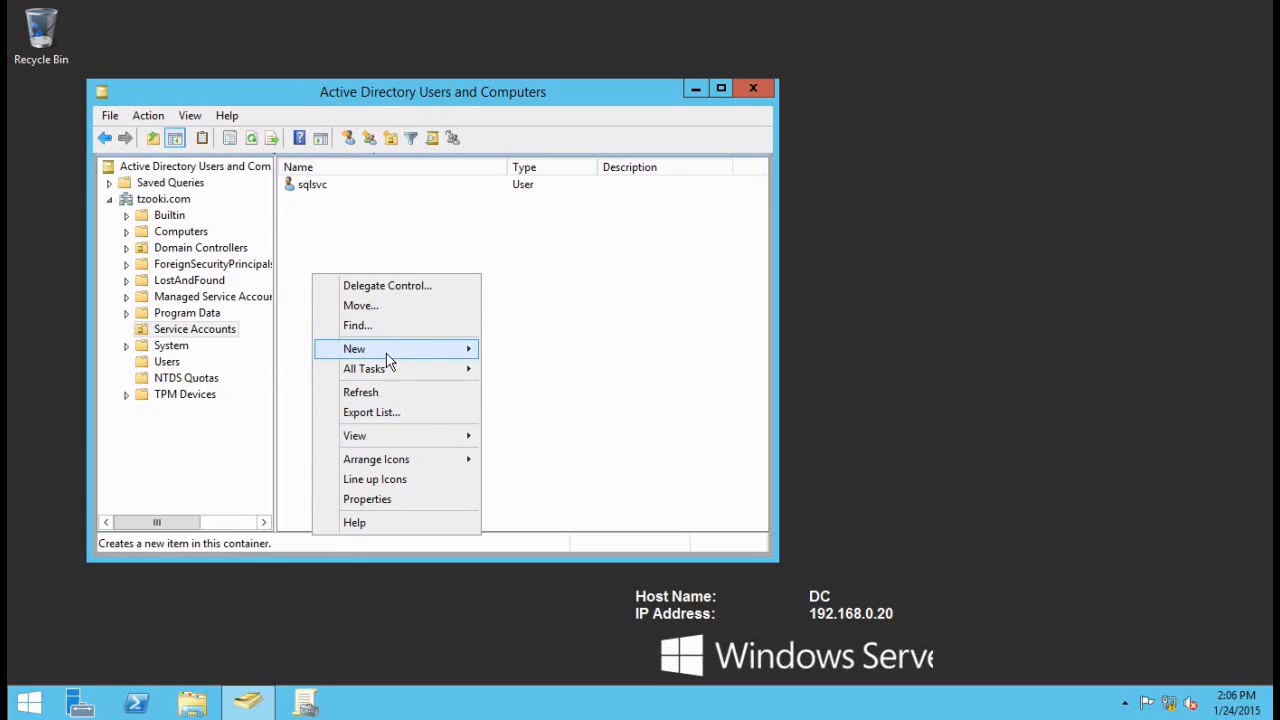
mouse_move(386, 353)
left_click(530, 509)
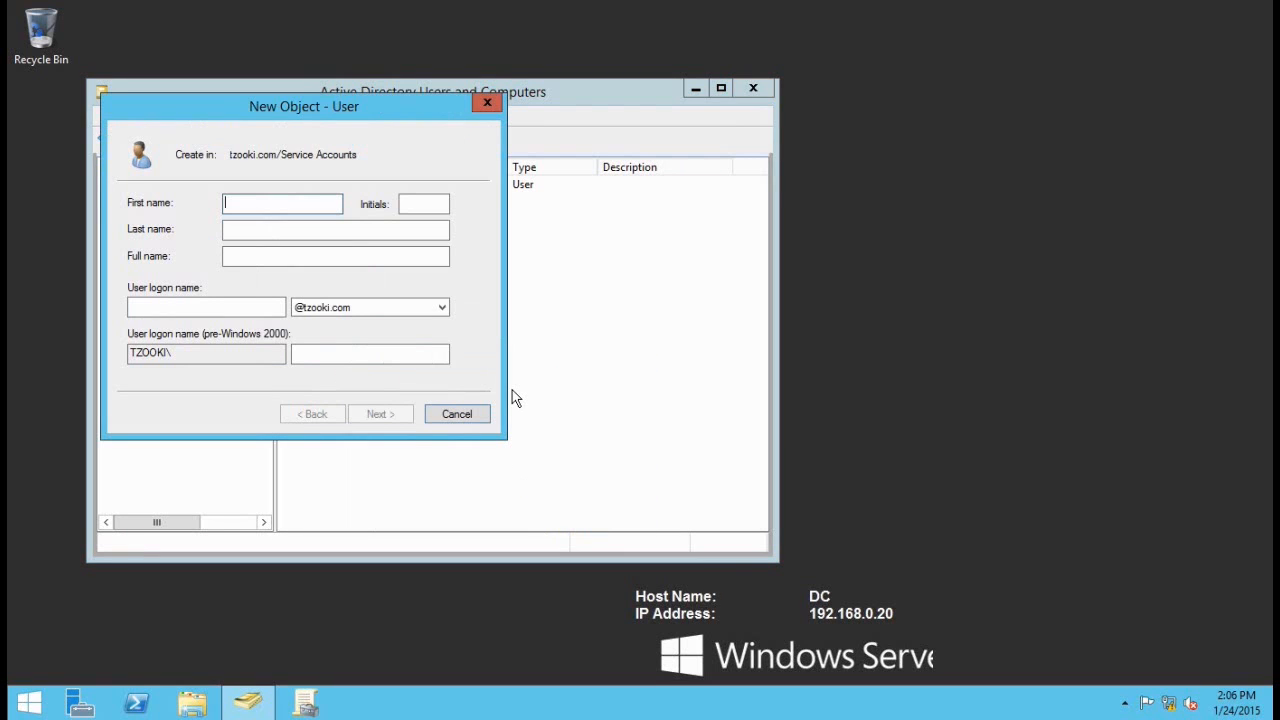
type("ssrssv")
key("Tab")
key("Tab")
key("Tab")
key("Tab")
type("ssrs")
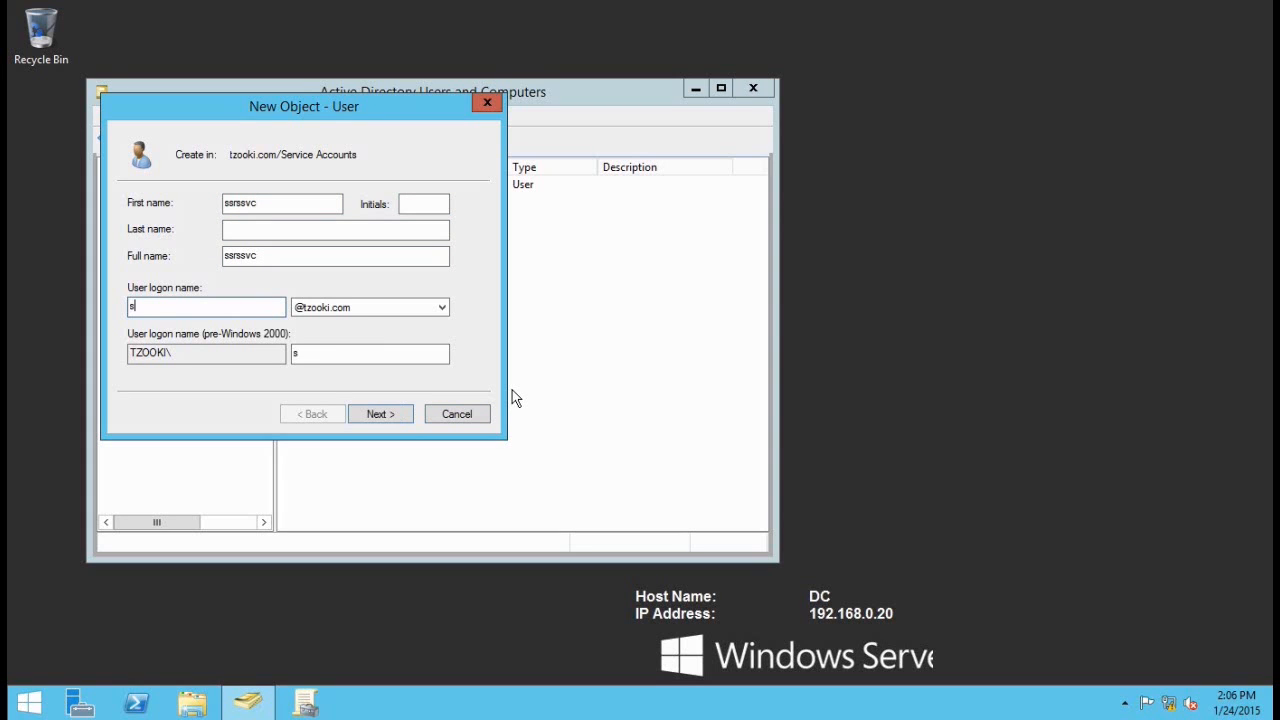
type("svc")
left_click(381, 415)
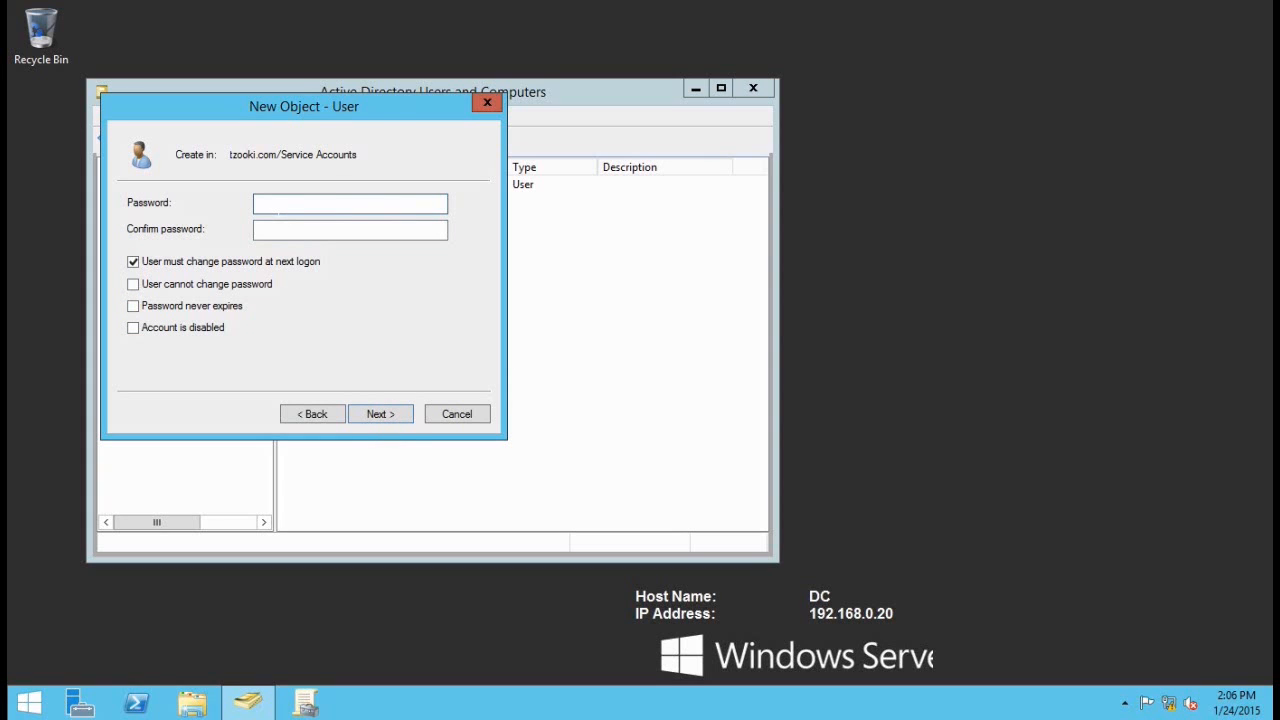
Step: Give ssrssvc a password that never expires, with no forced change at next logon, and finish
type("••••••••••")
key("Tab")
type("••••••••••")
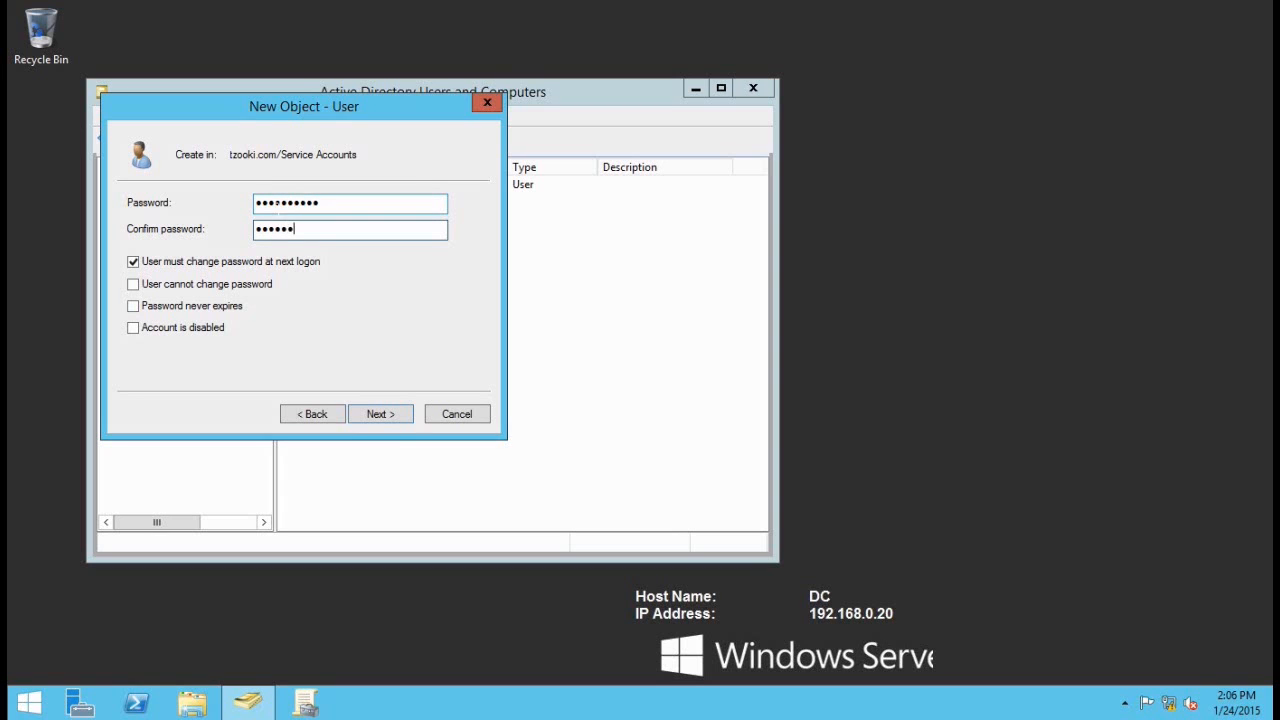
left_click(180, 262)
left_click(182, 306)
left_click(388, 410)
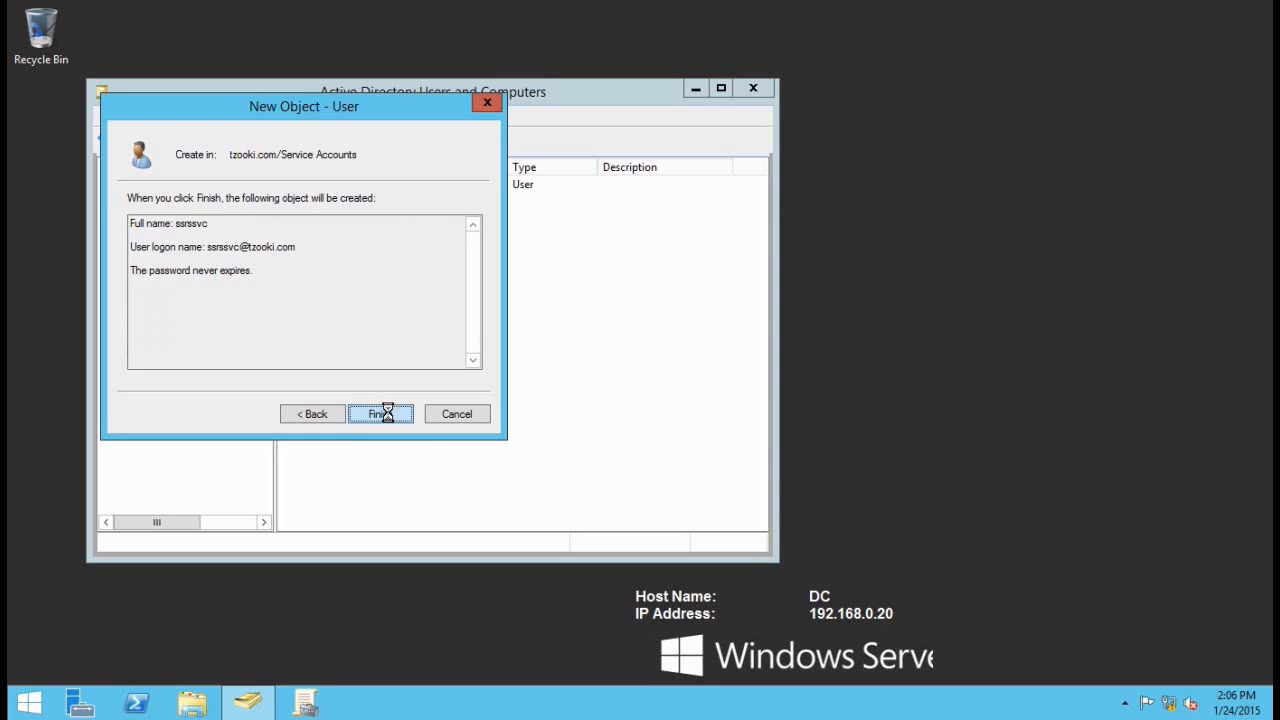
left_click(388, 412)
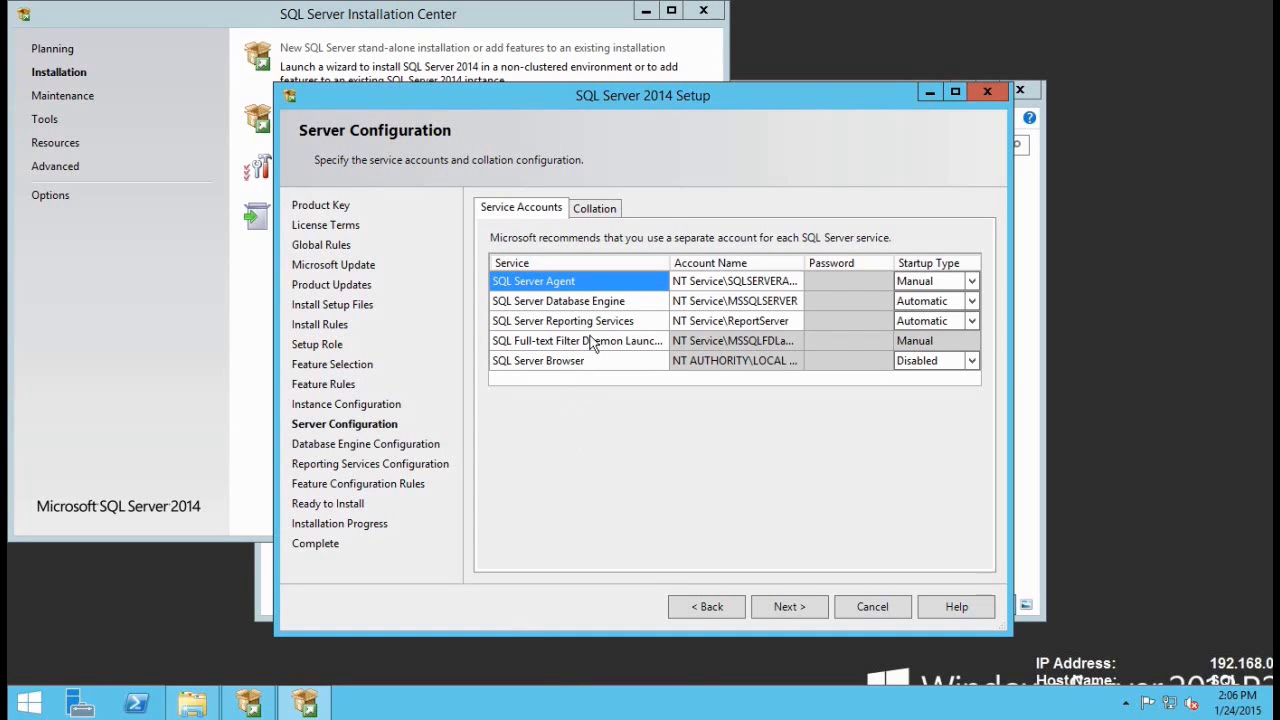
Step: Set the Database Engine service account to TZOOKI\sqlsvc and enter its password
left_click(677, 285)
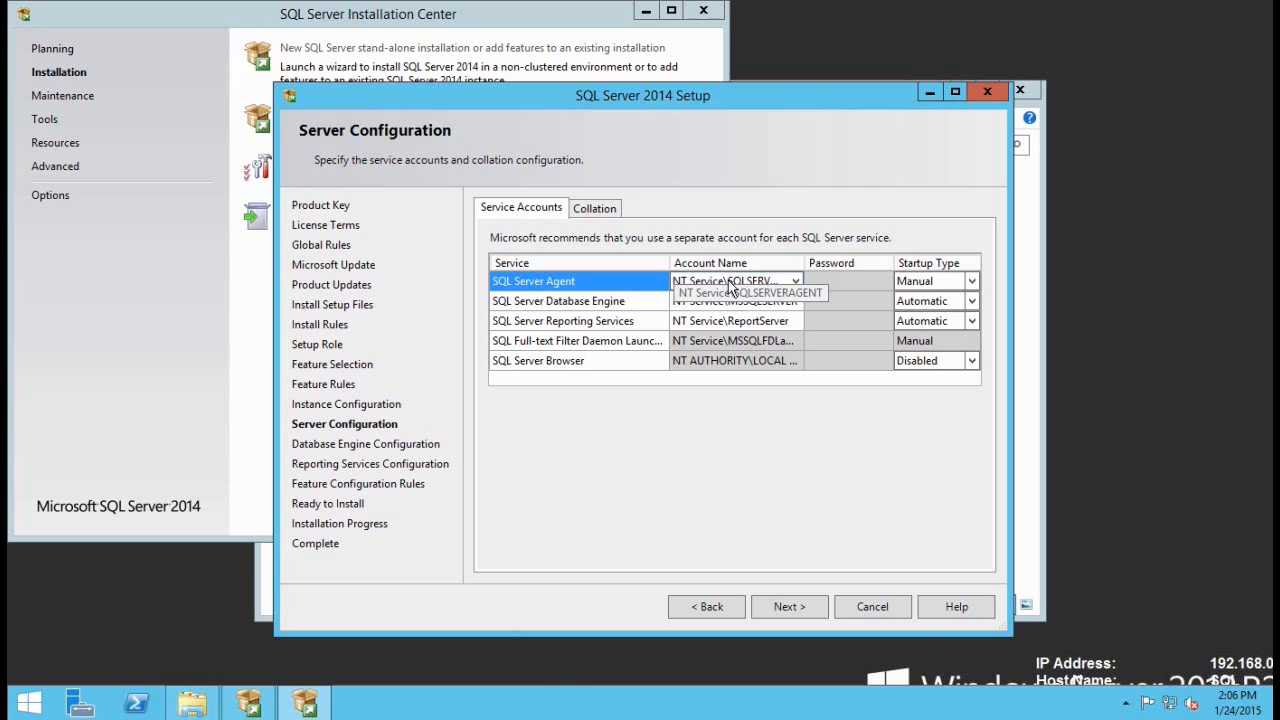
left_click(524, 305)
left_click(797, 301)
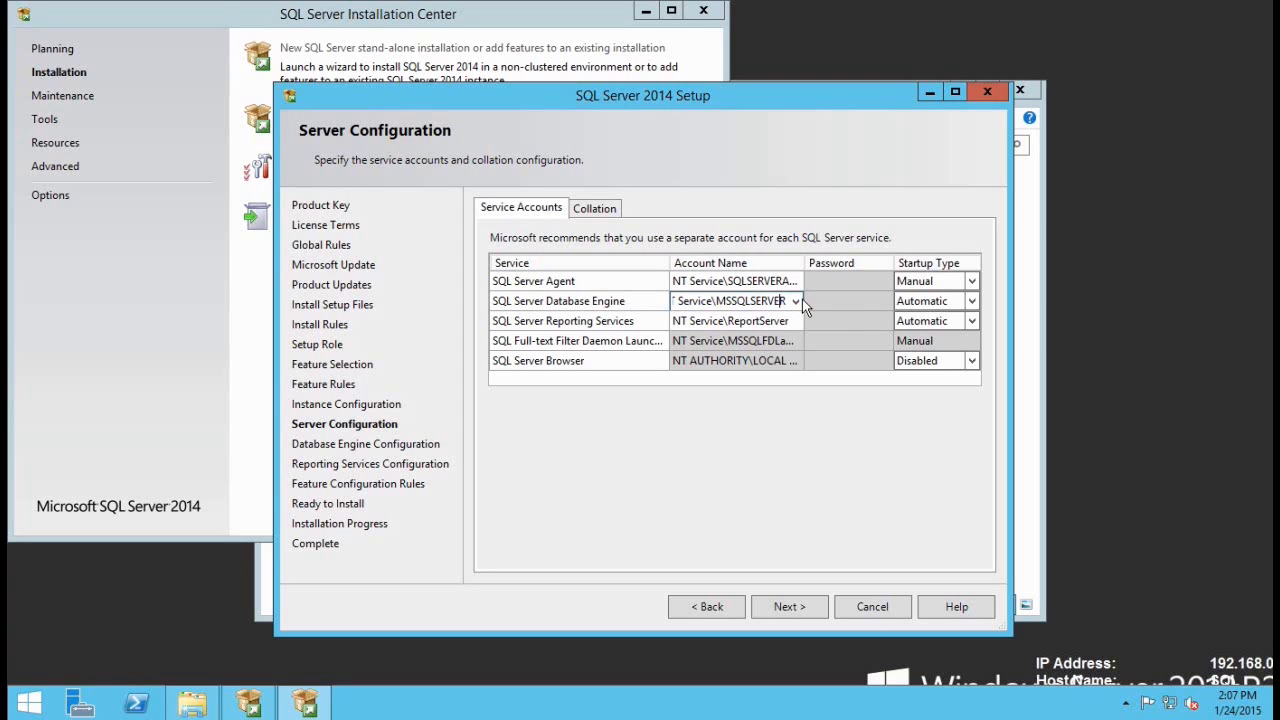
left_click(795, 301)
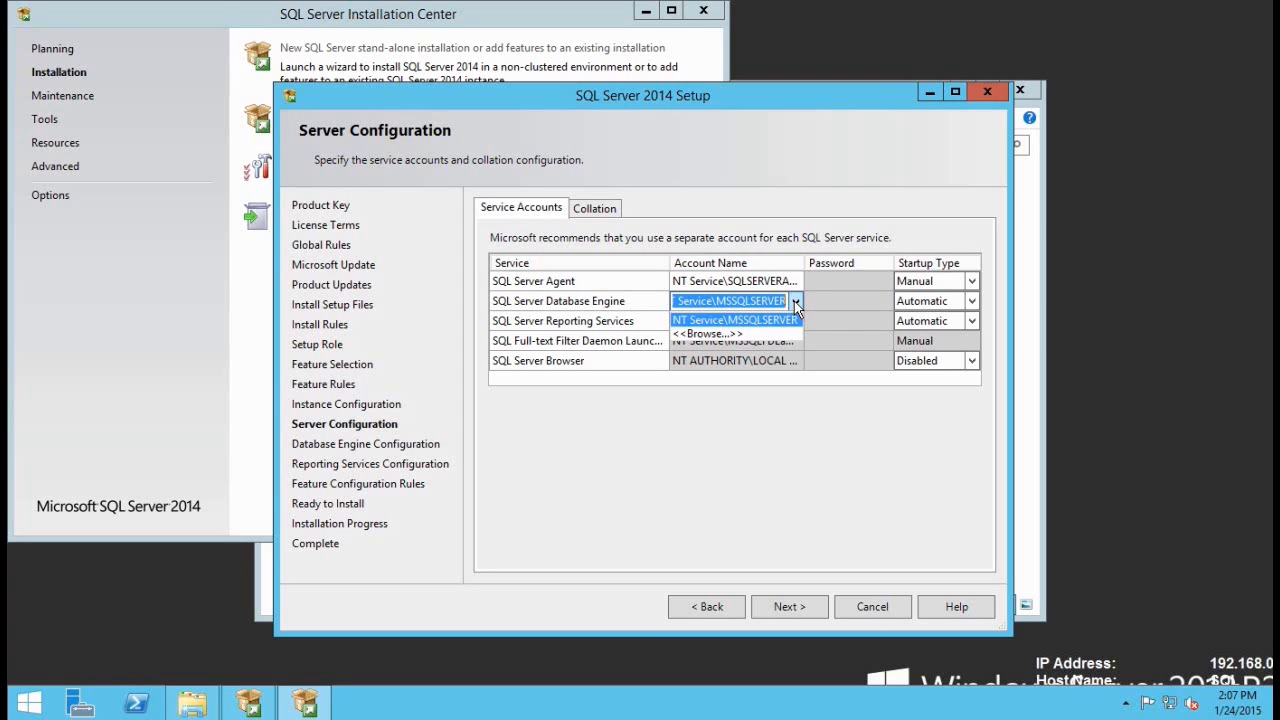
left_click(738, 334)
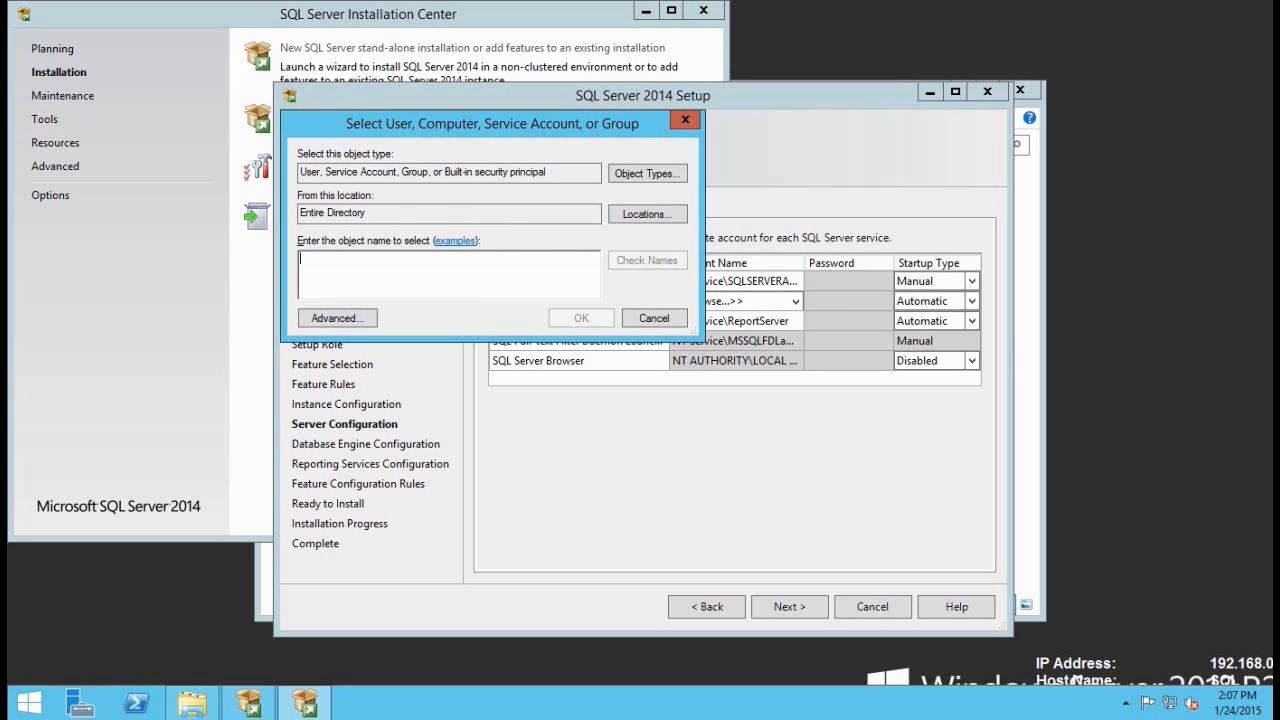
type("sqlsvc")
left_click(645, 262)
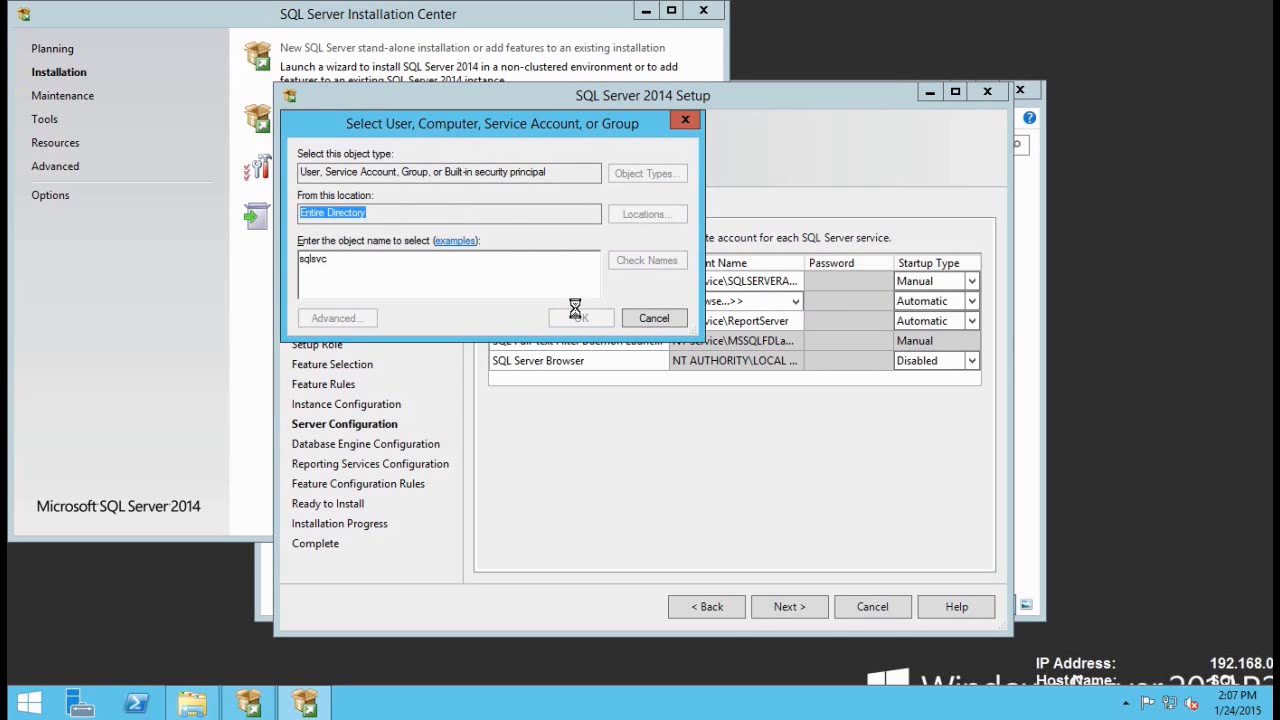
left_click(581, 318)
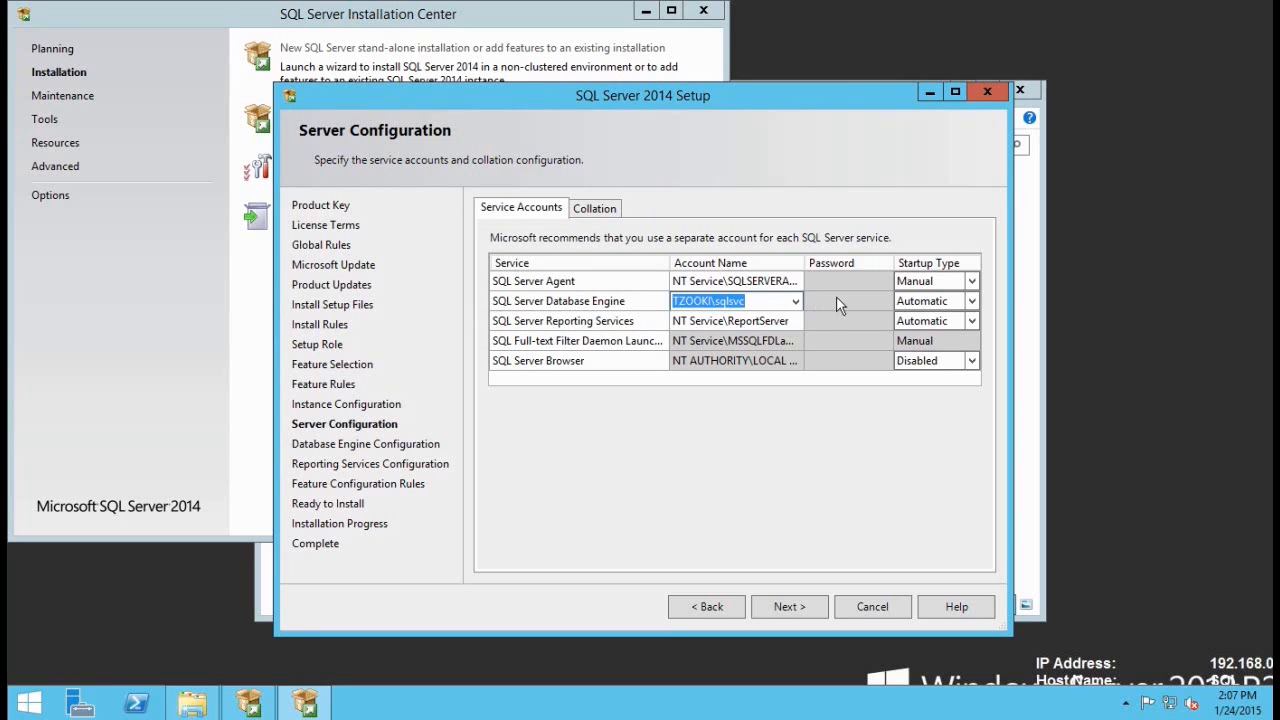
left_click(836, 298)
type("••••")
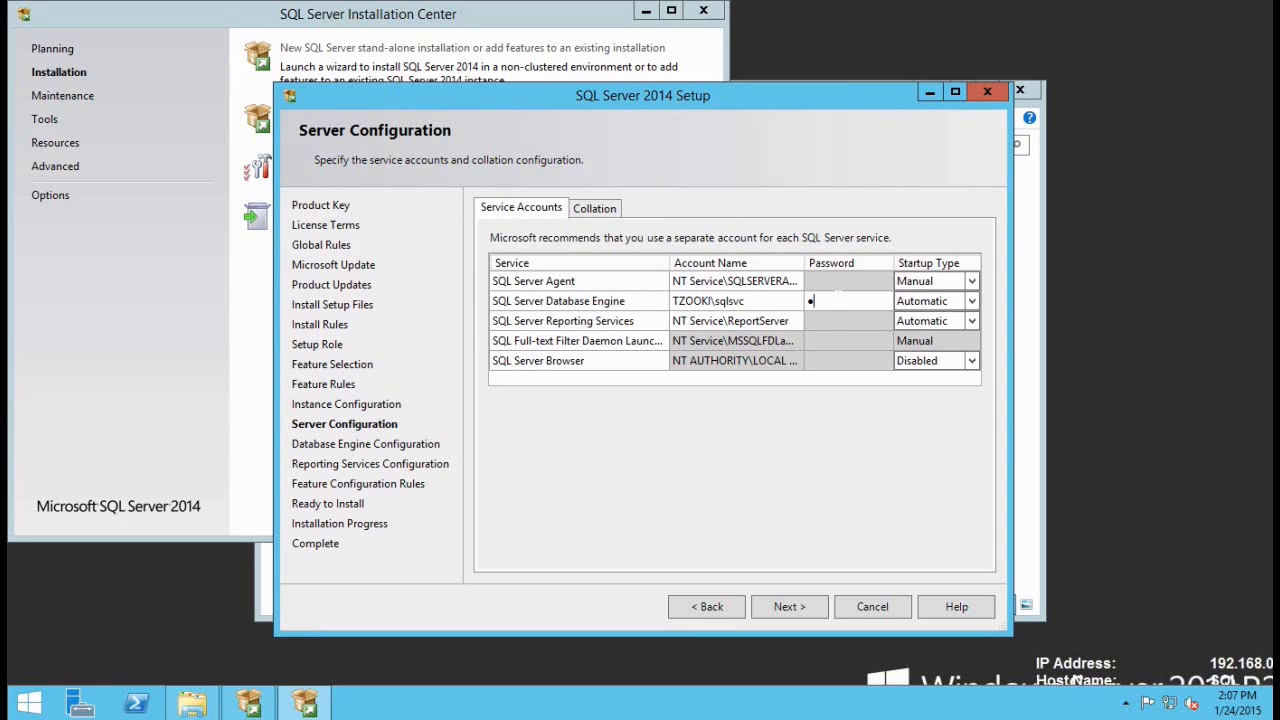
type("••••••")
Step: Set the Reporting Services service account to TZOOKI\ssrssvc with its password, then continue
left_click(703, 322)
left_click(795, 320)
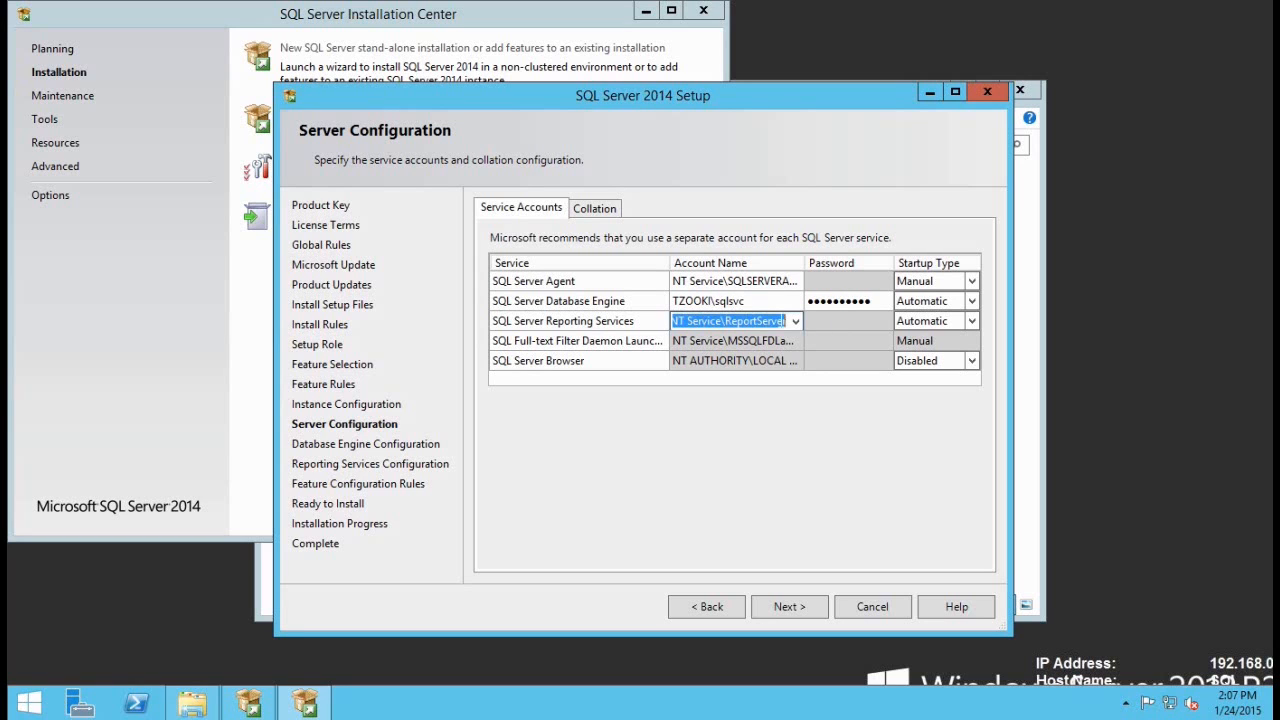
left_click(795, 320)
left_click(709, 354)
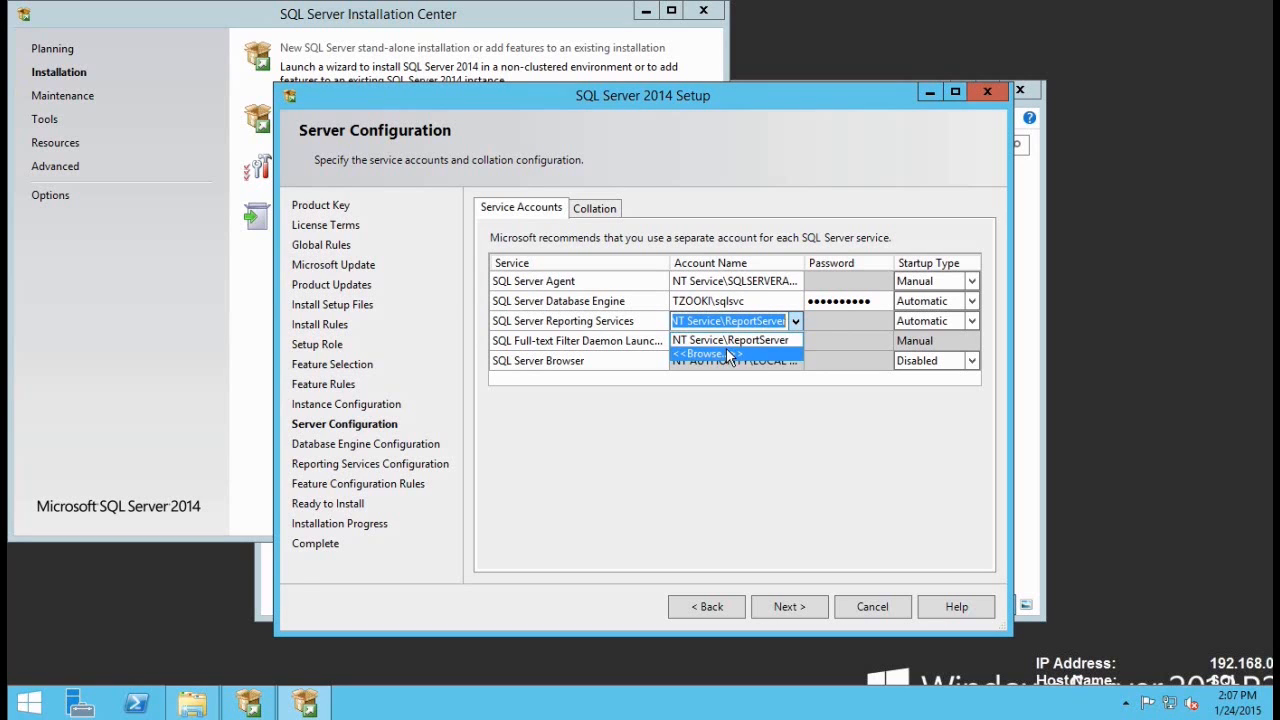
type("ssrssvc")
left_click(684, 265)
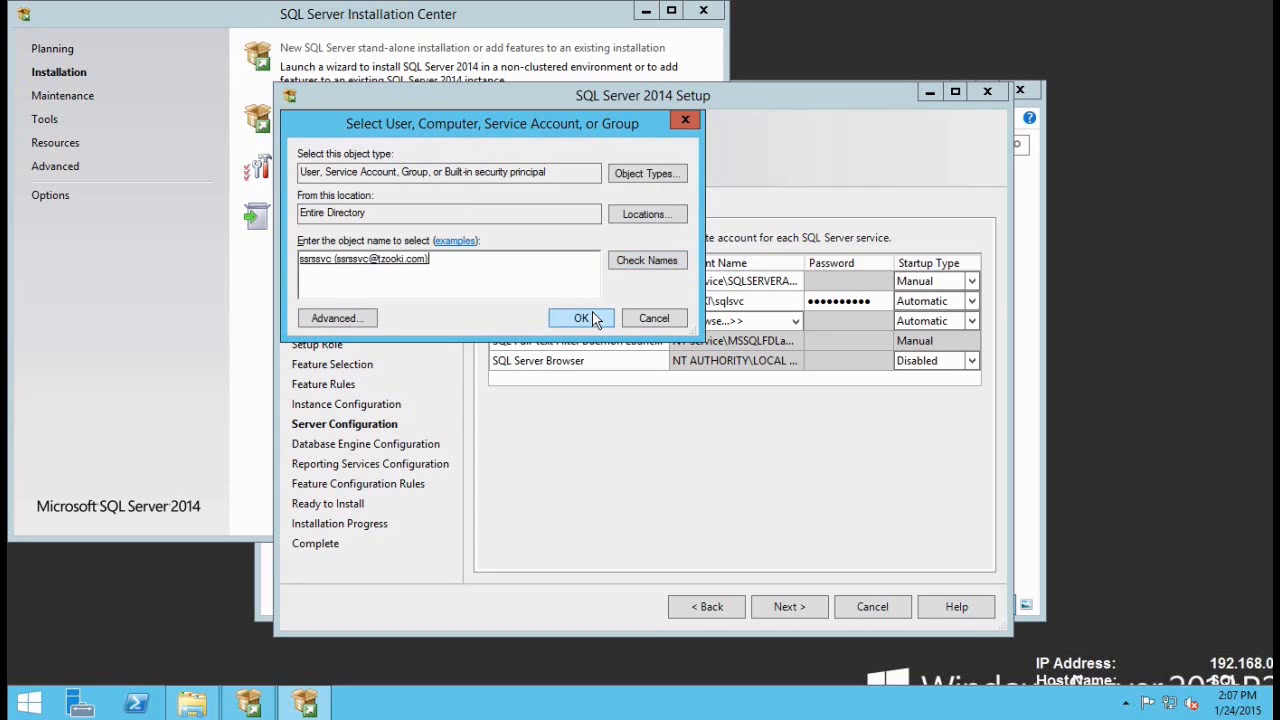
left_click(598, 318)
left_click(827, 322)
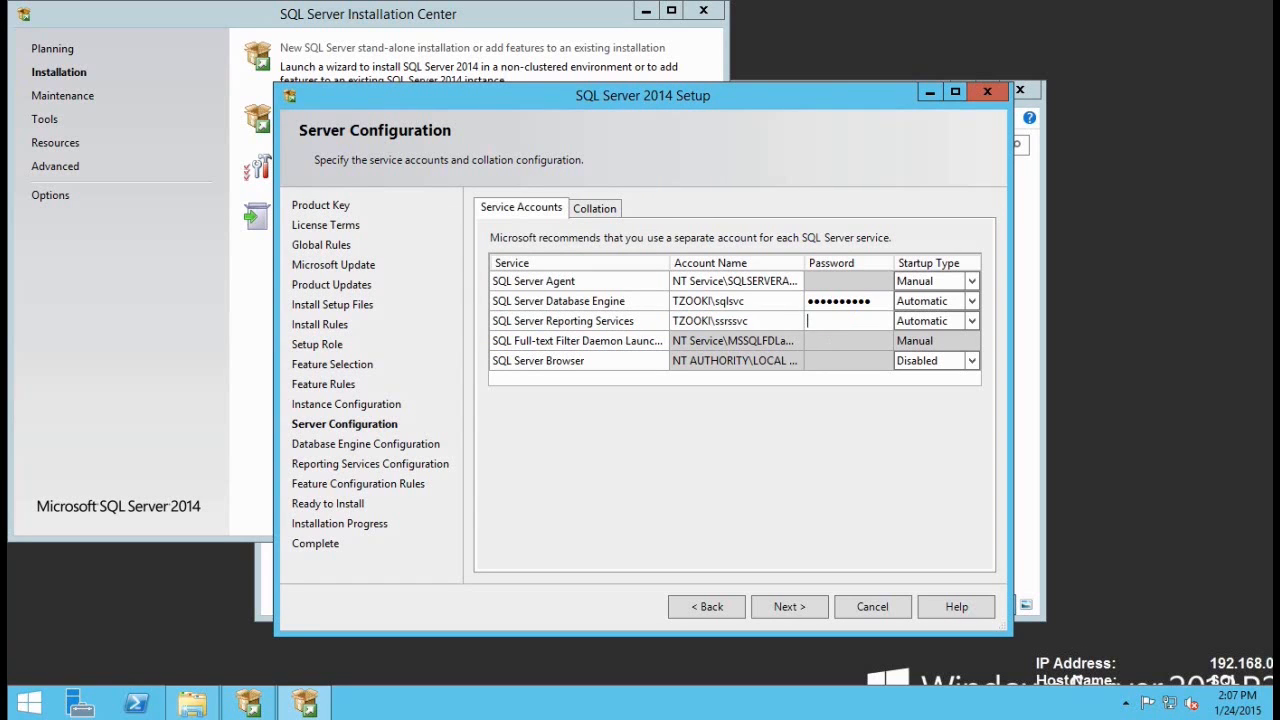
type("••••••••")
left_click(632, 303)
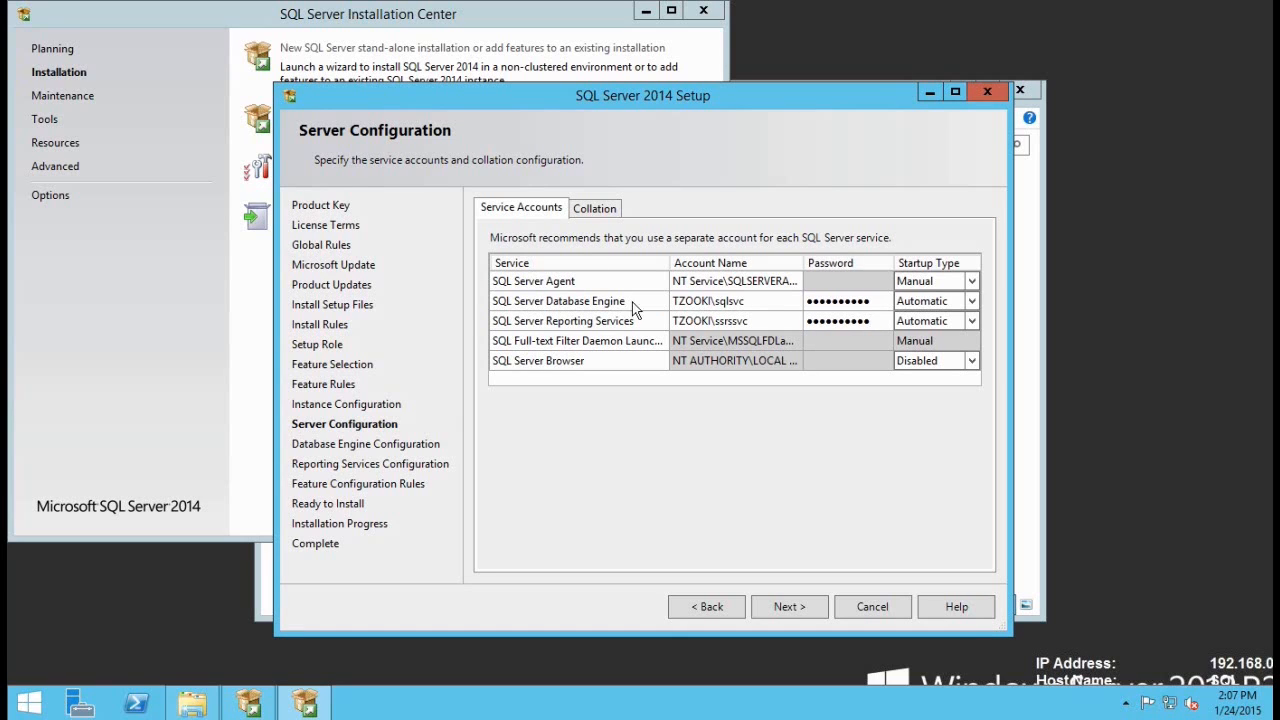
left_click(788, 607)
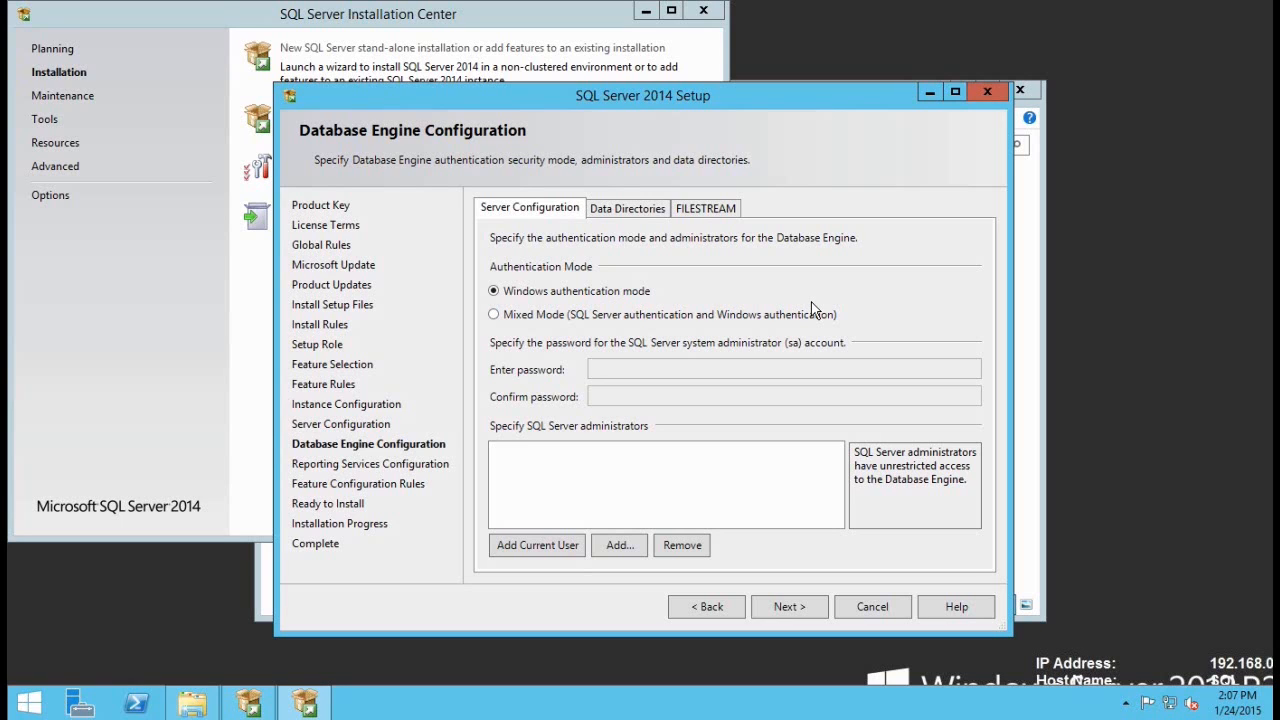
Step: Add the current TZOOKI\Administrator as SQL Server administrator and keep the default data directories
left_click(557, 550)
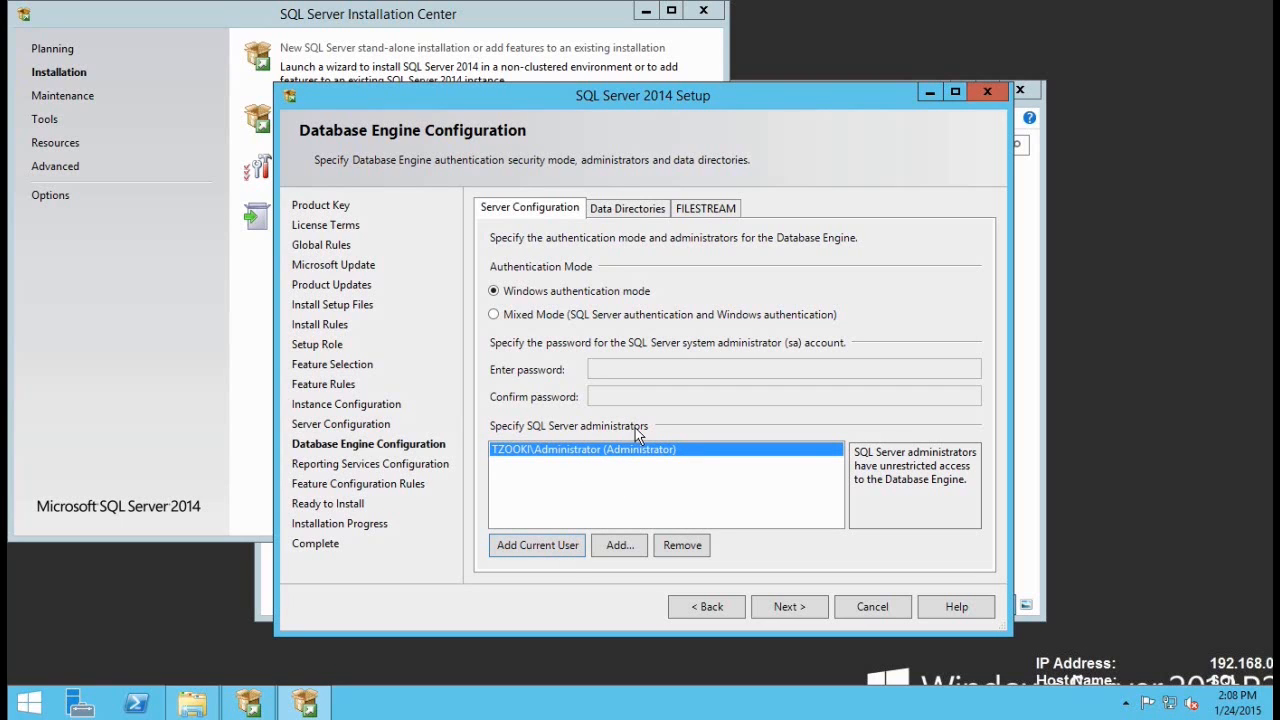
left_click(626, 210)
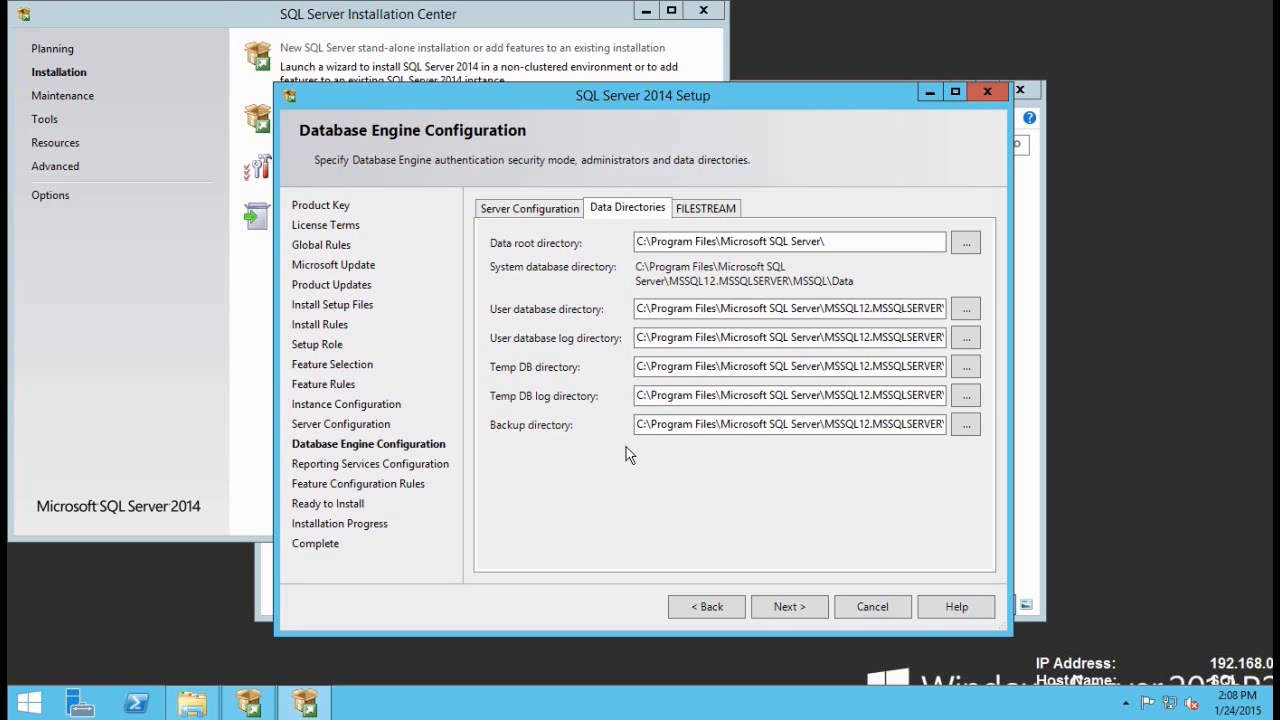
left_click(520, 209)
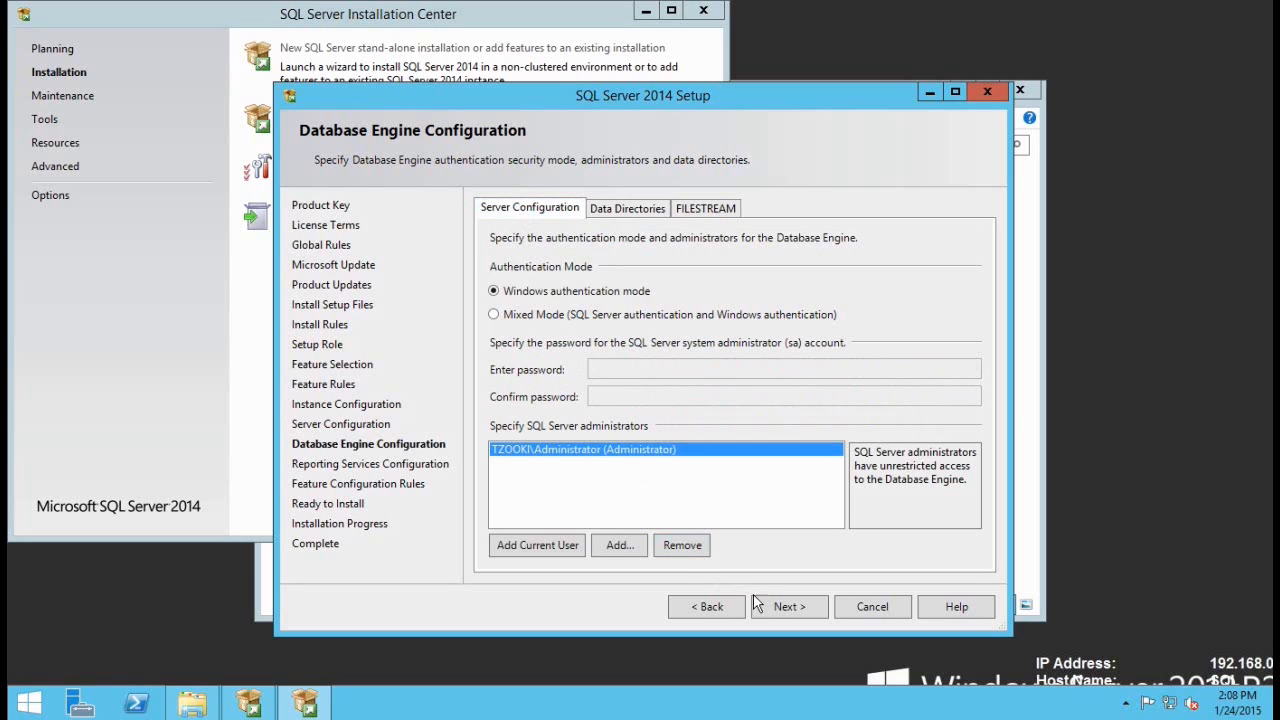
Step: Keep Reporting Services in install-and-configure mode and start the SQL Server installation
left_click(785, 607)
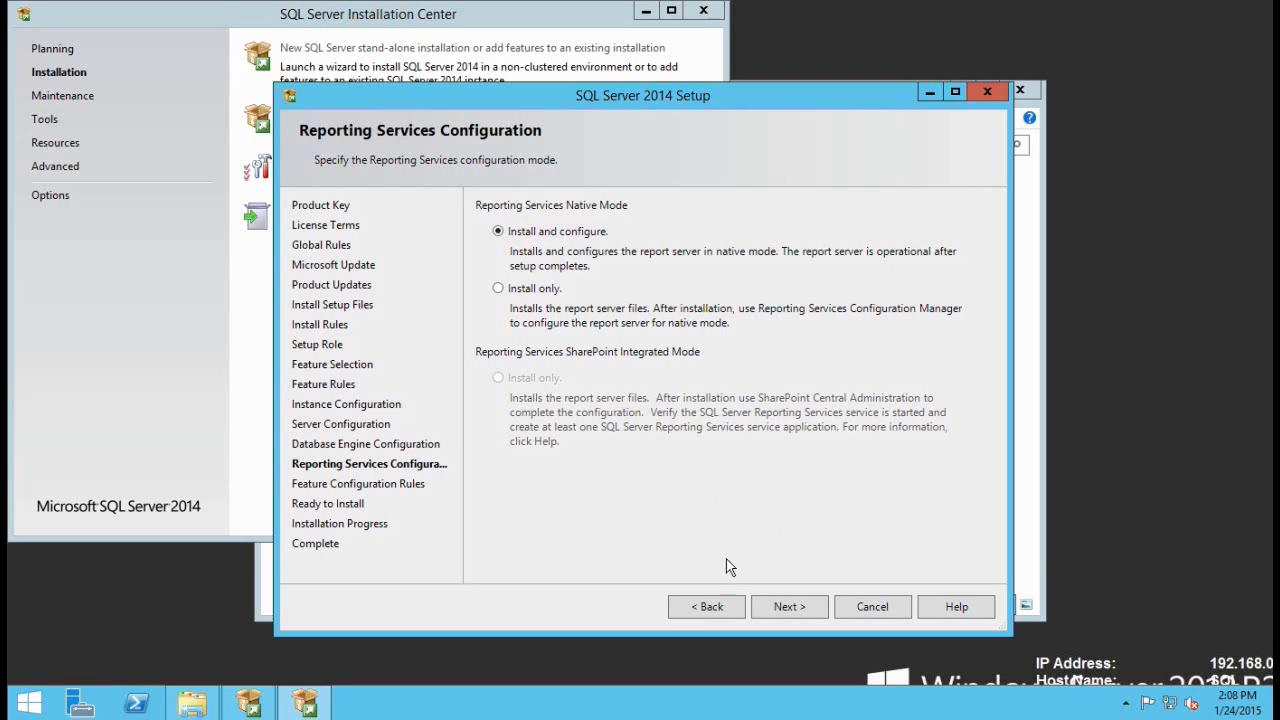
left_click(790, 607)
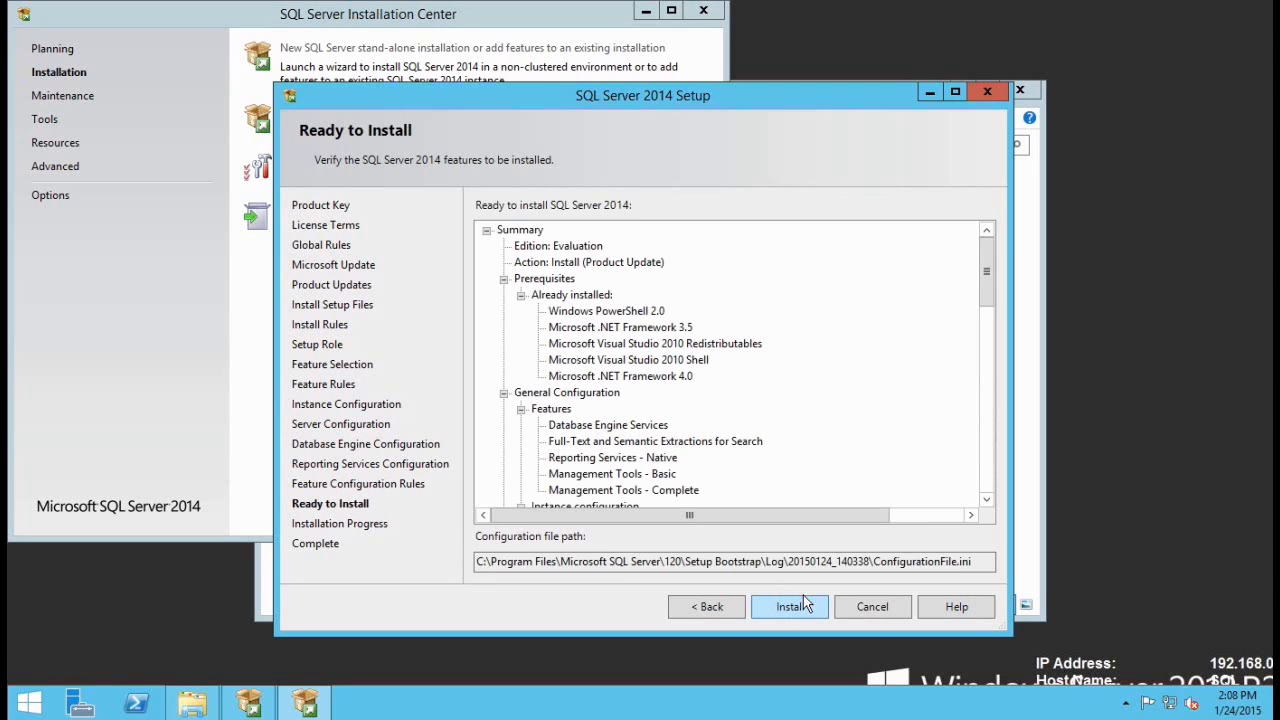
left_click_drag(982, 270, 983, 222)
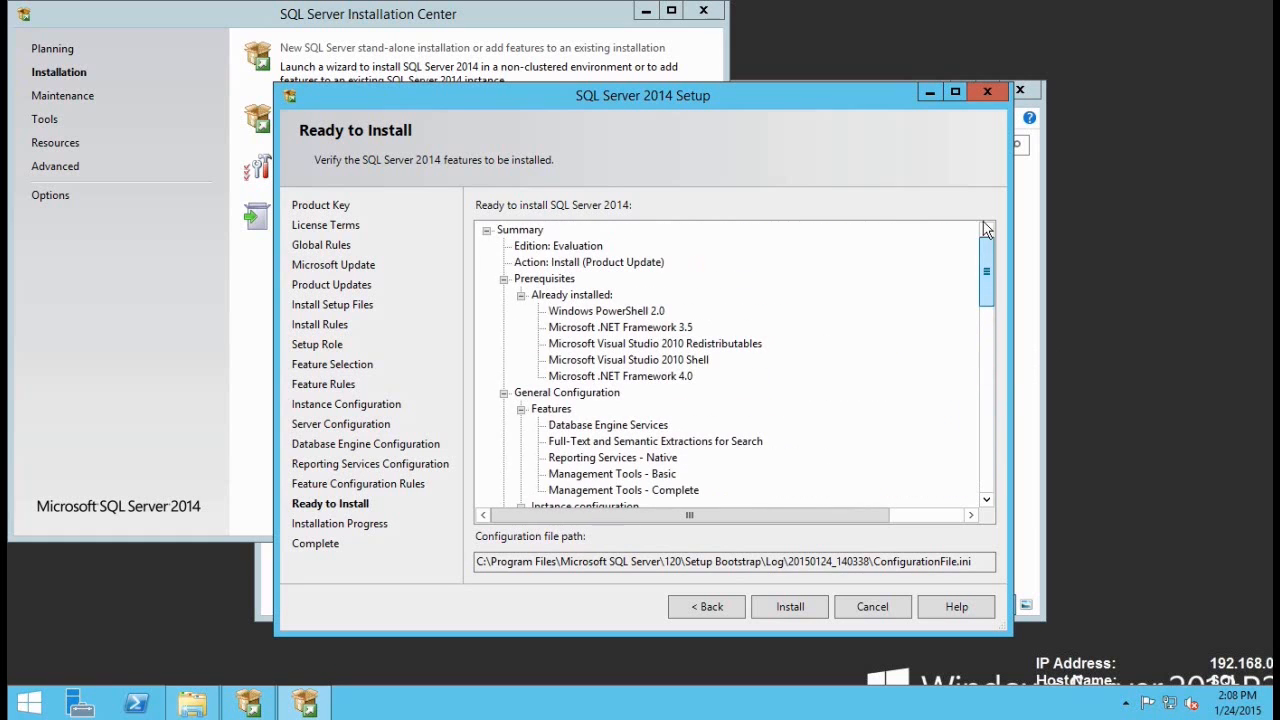
left_click(790, 607)
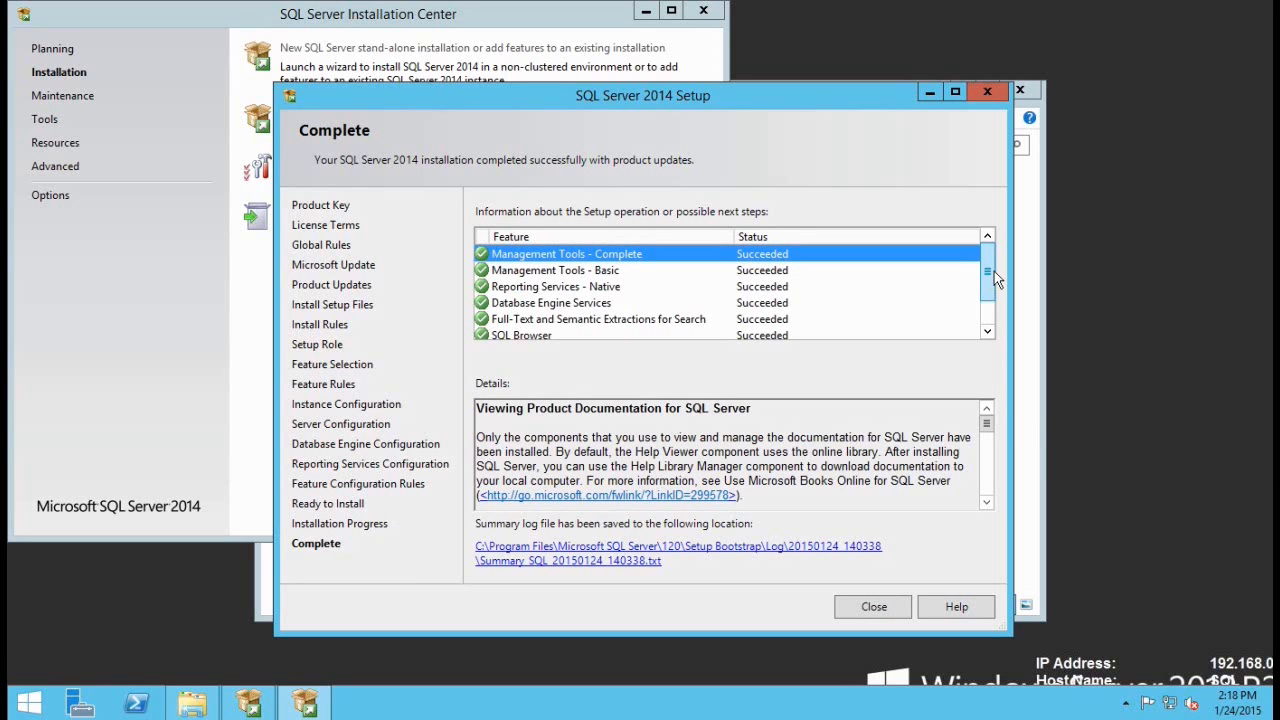
Step: Close the completed setup, the SQL Server Installation Center and the DVD drive folder
scroll(990, 278, "down", 1)
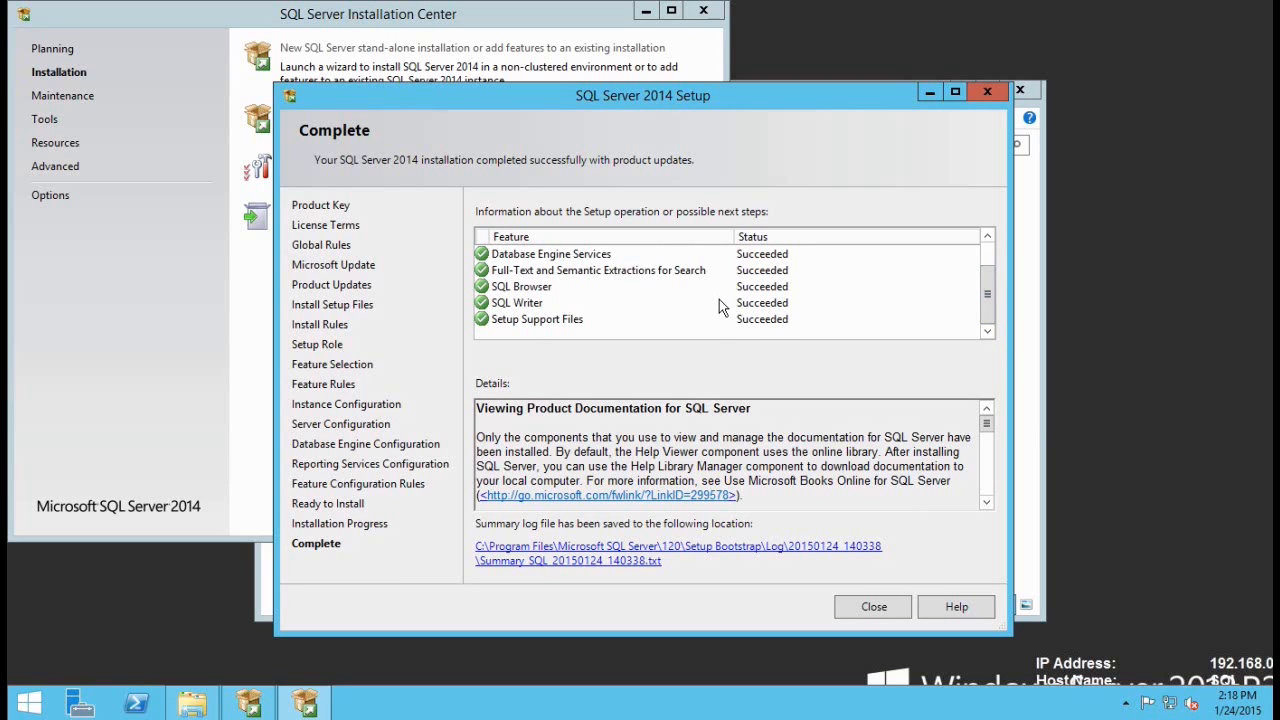
left_click(872, 607)
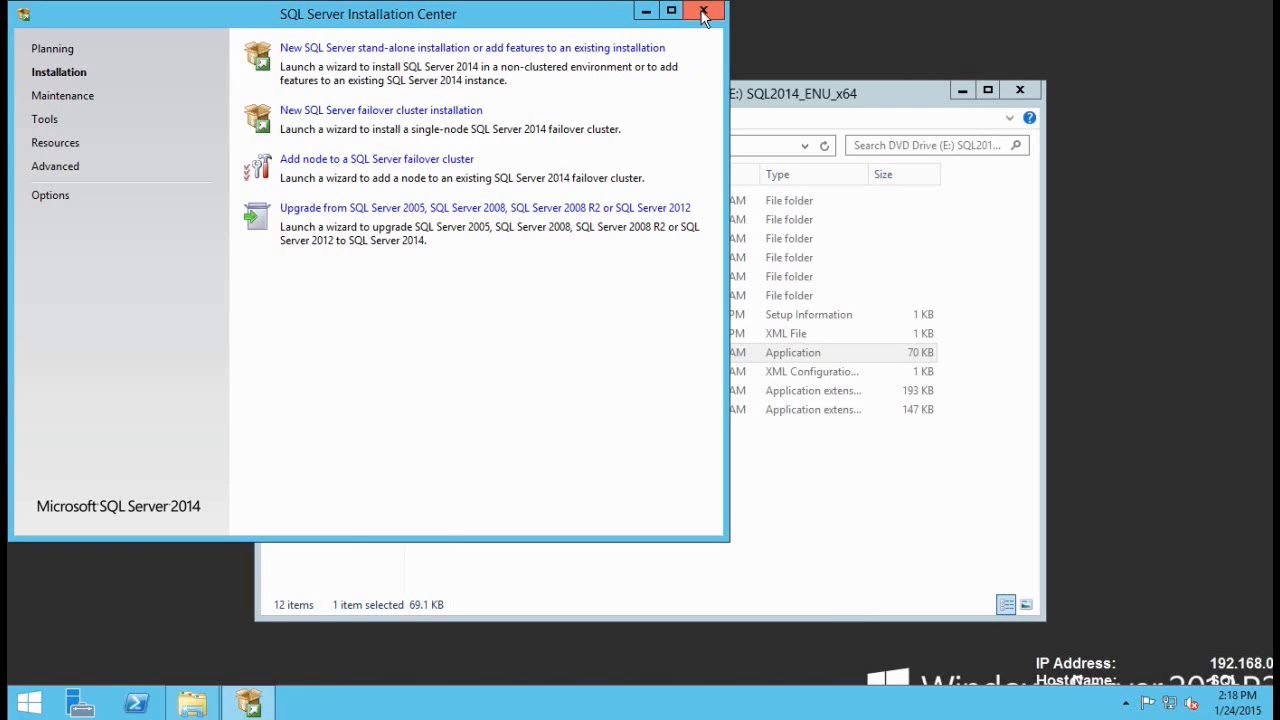
left_click(703, 12)
left_click(1020, 91)
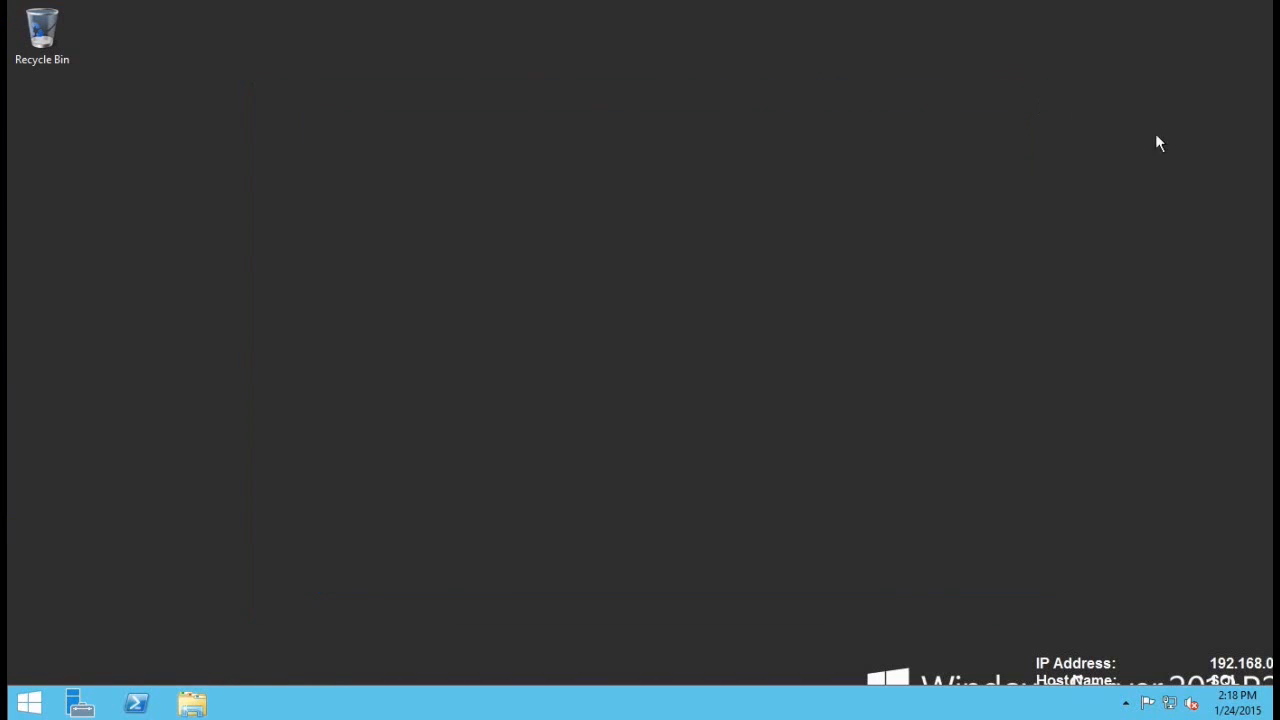
Step: Find SQL Server Management Studio via 'sql mana' search and pin it to the taskbar
left_click(30, 704)
type("sq")
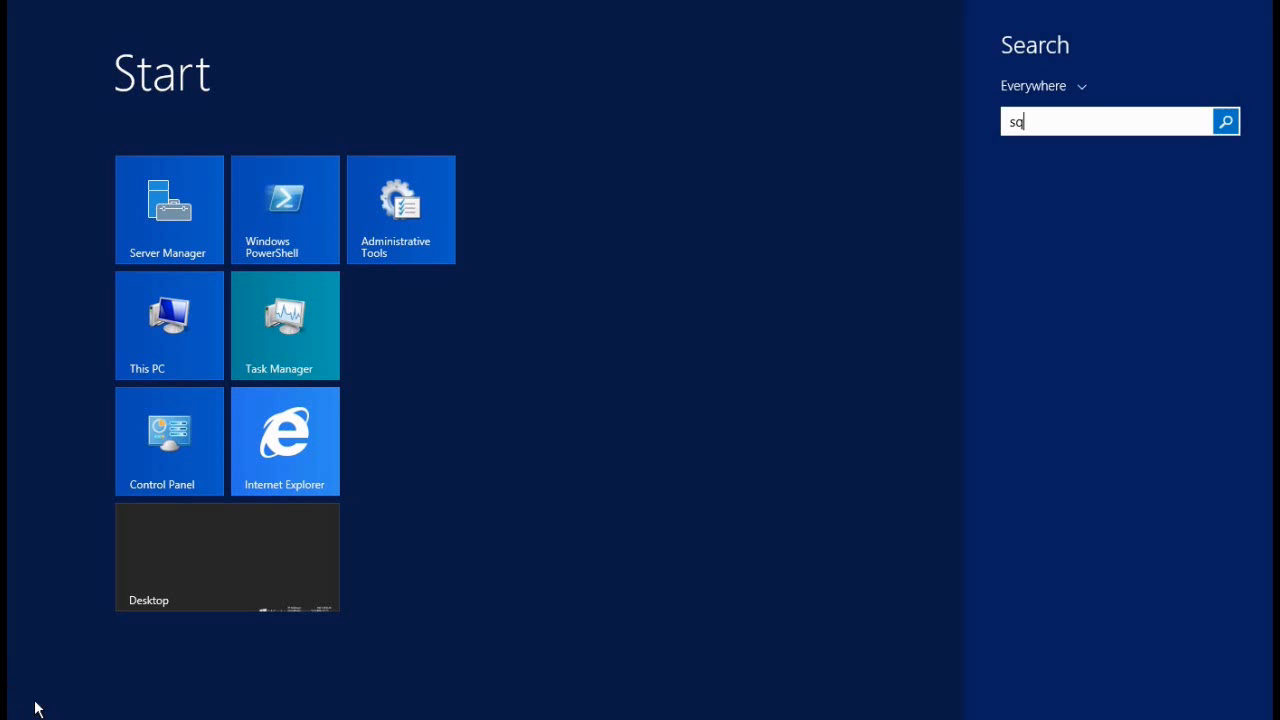
type("l mana")
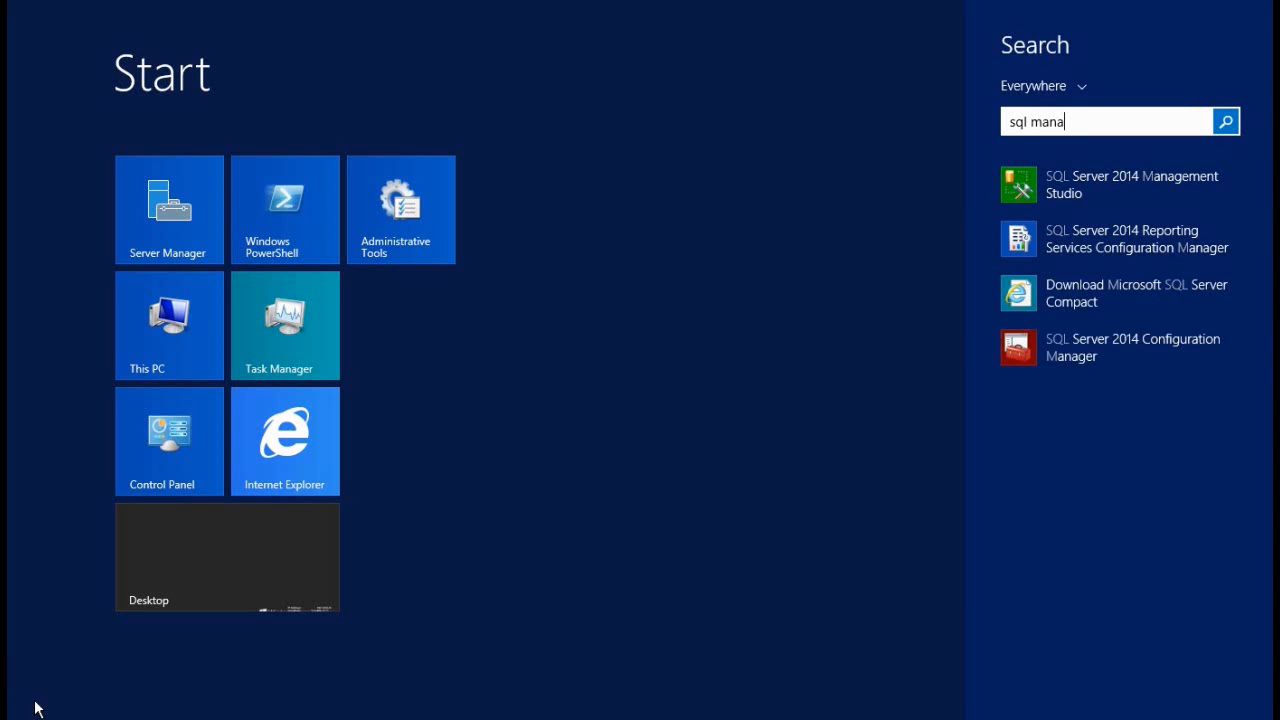
right_click(1112, 184)
left_click(1132, 272)
left_click(225, 547)
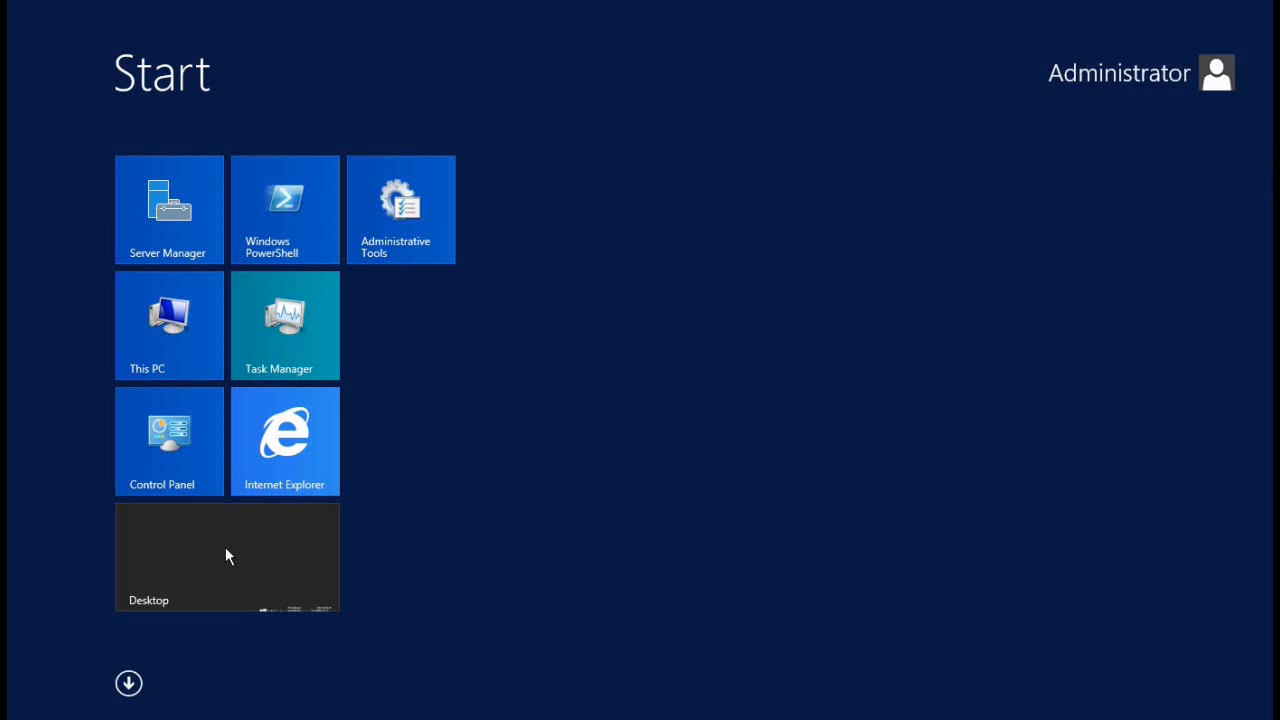
left_click(281, 563)
Step: Connect Management Studio to the sql server, check the Databases folder, then close it
left_click(248, 704)
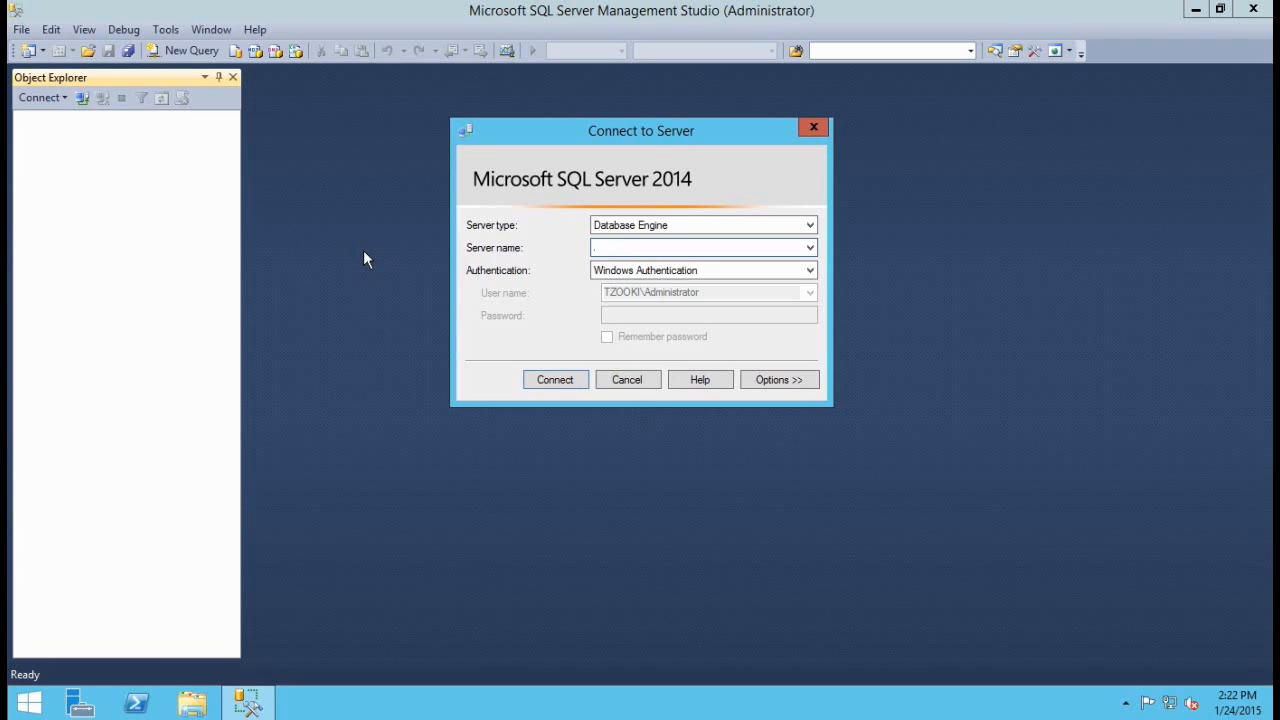
type("sql")
key("Return")
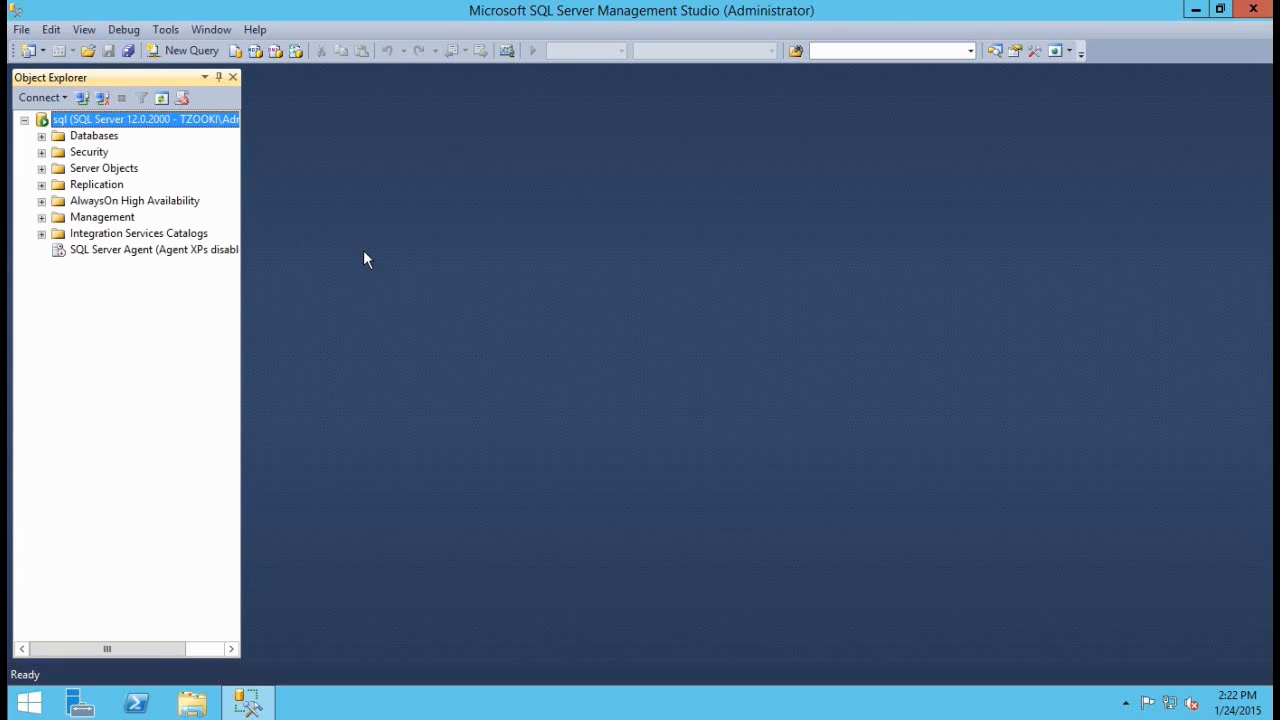
double_click(78, 137)
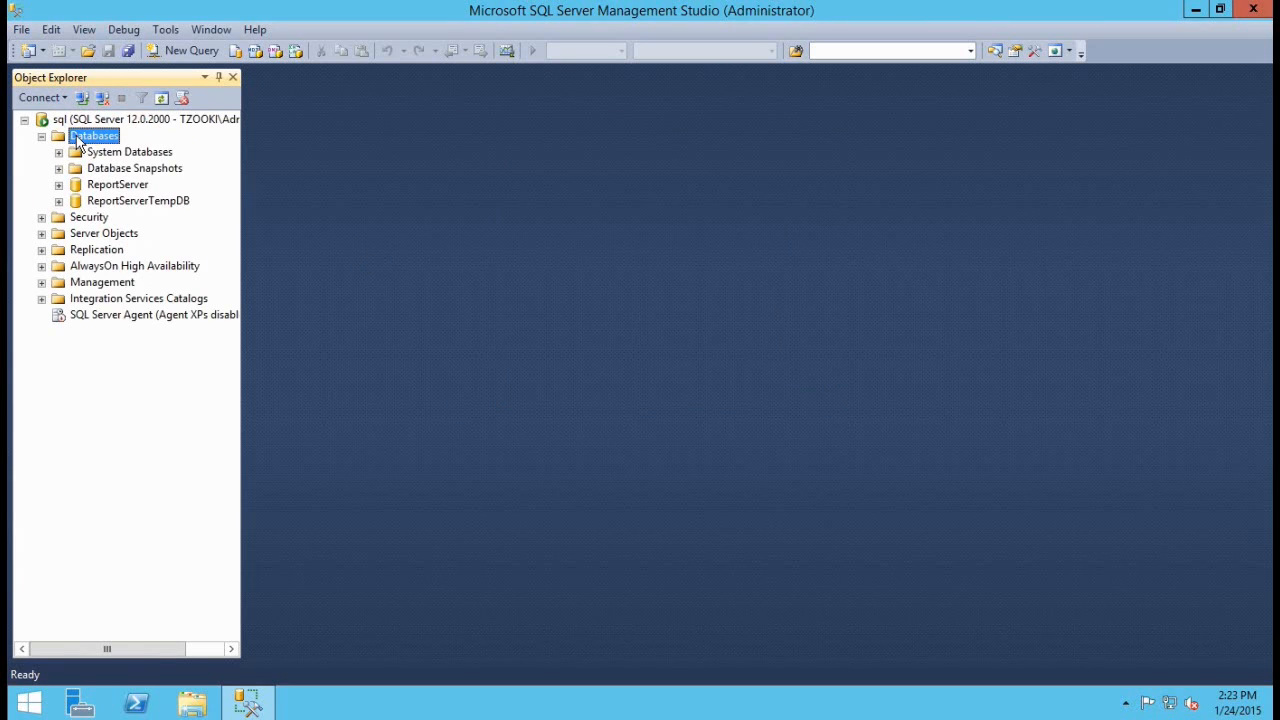
double_click(78, 137)
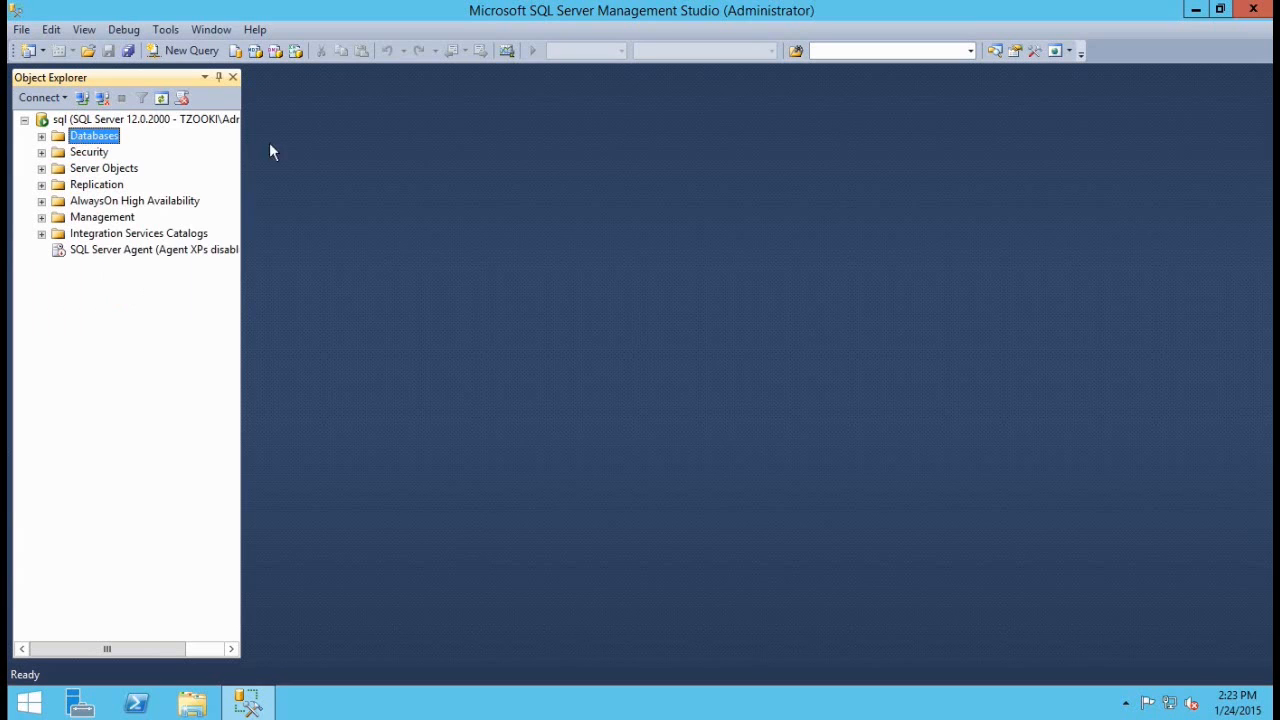
left_click(1256, 10)
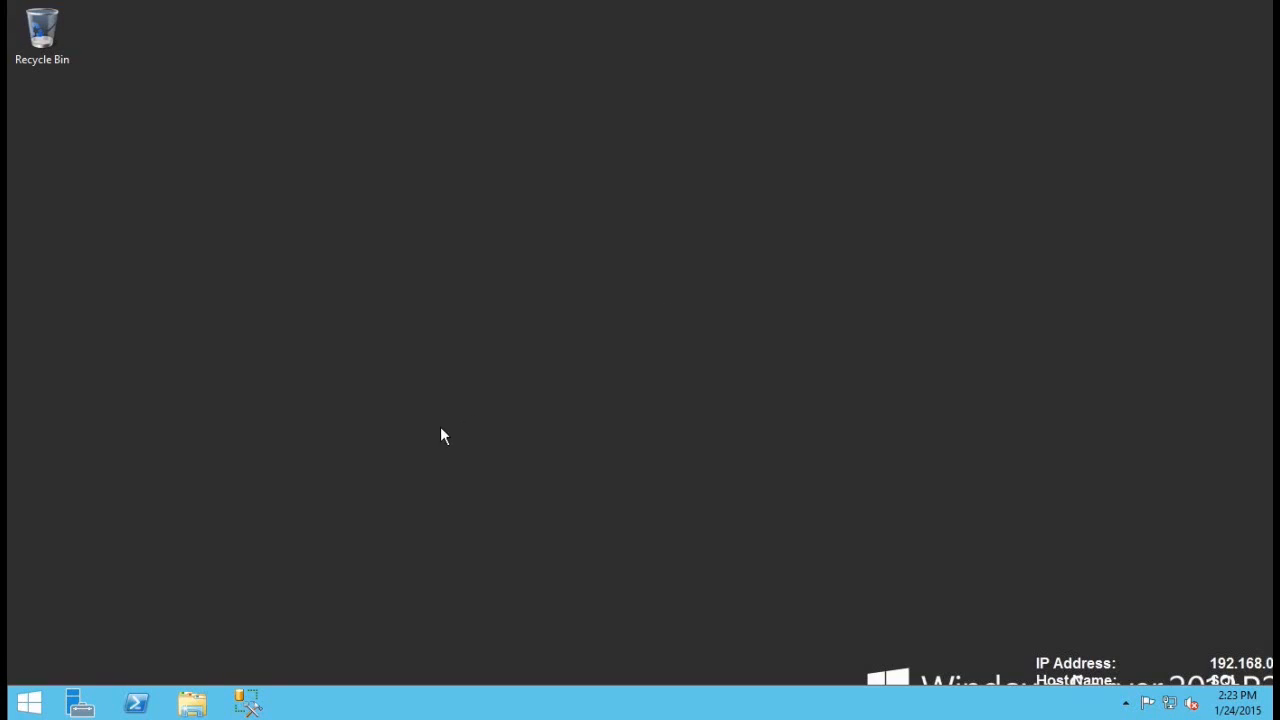
Step: Launch Reporting Services Configuration Manager and connect to the SQL\MSSQLSERVER report server instance
left_click(28, 703)
type("report")
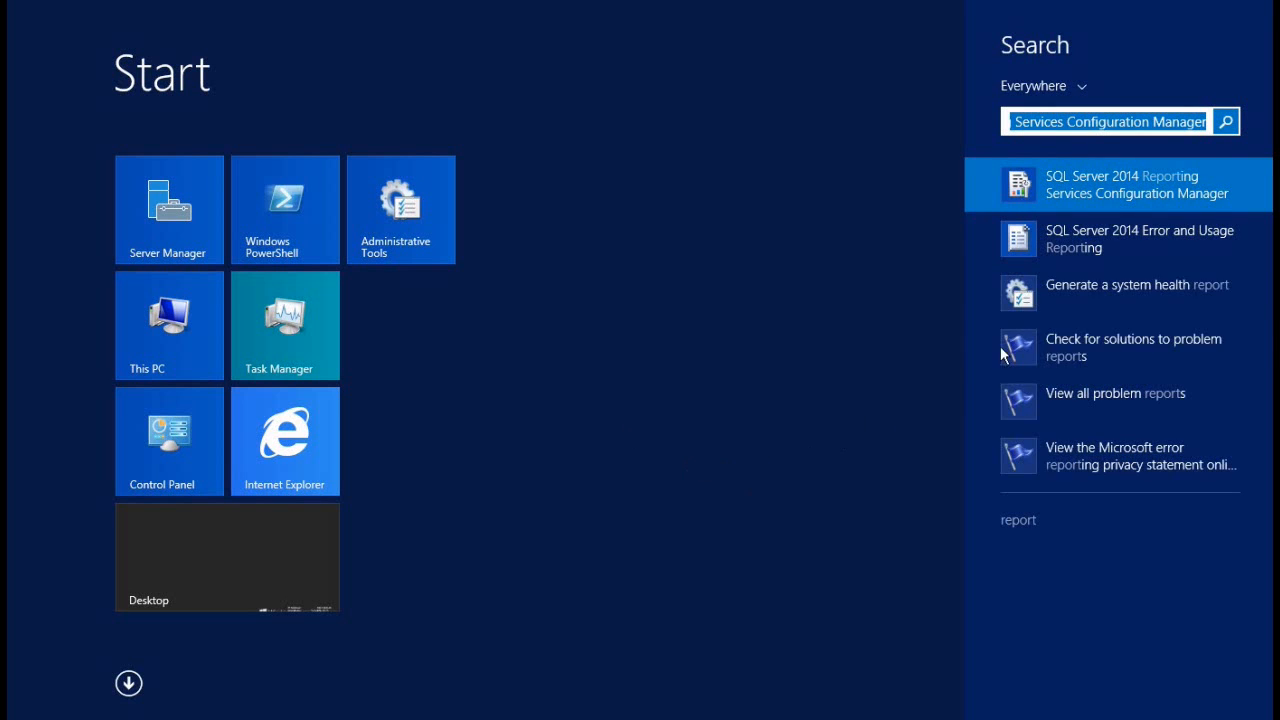
left_click(1105, 196)
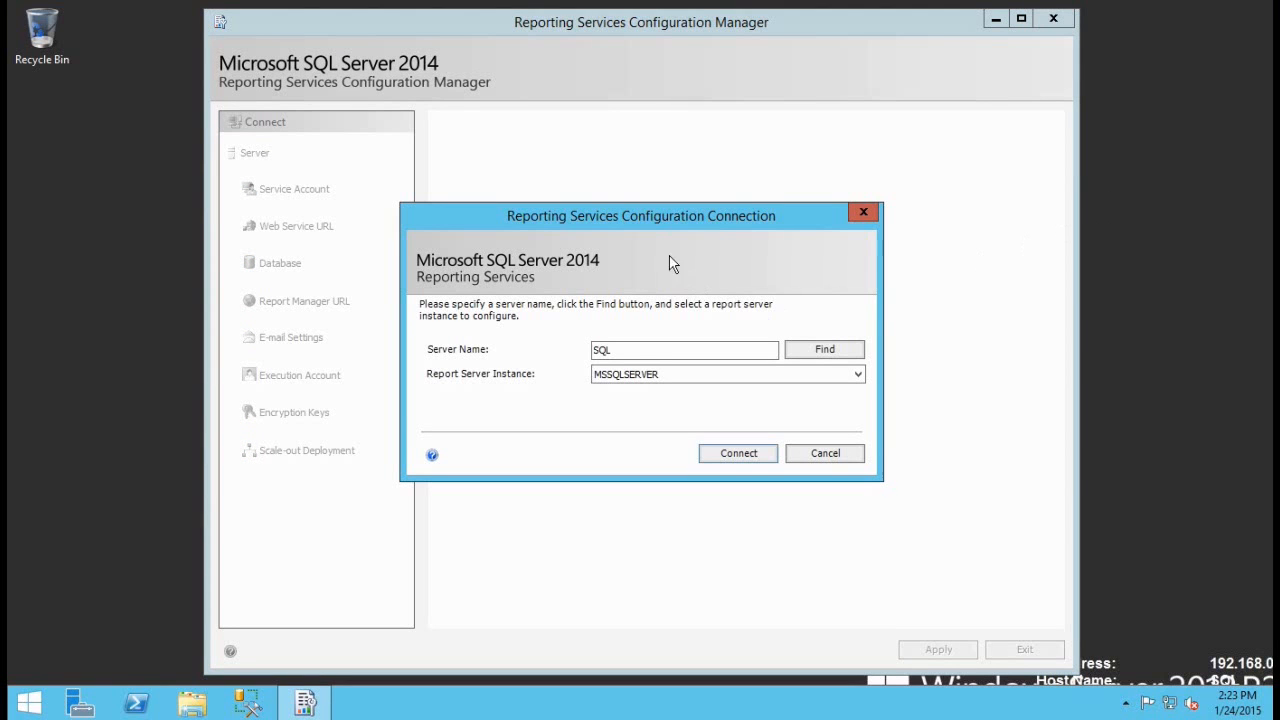
left_click(735, 456)
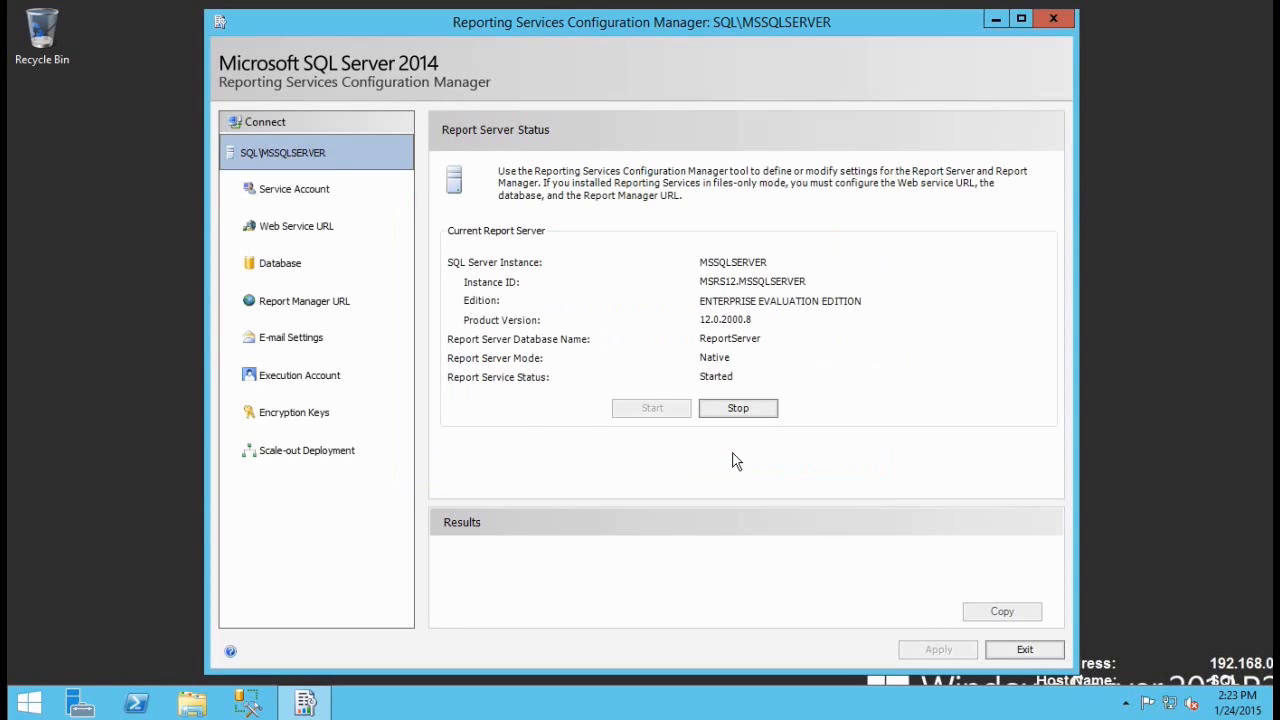
left_click(298, 230)
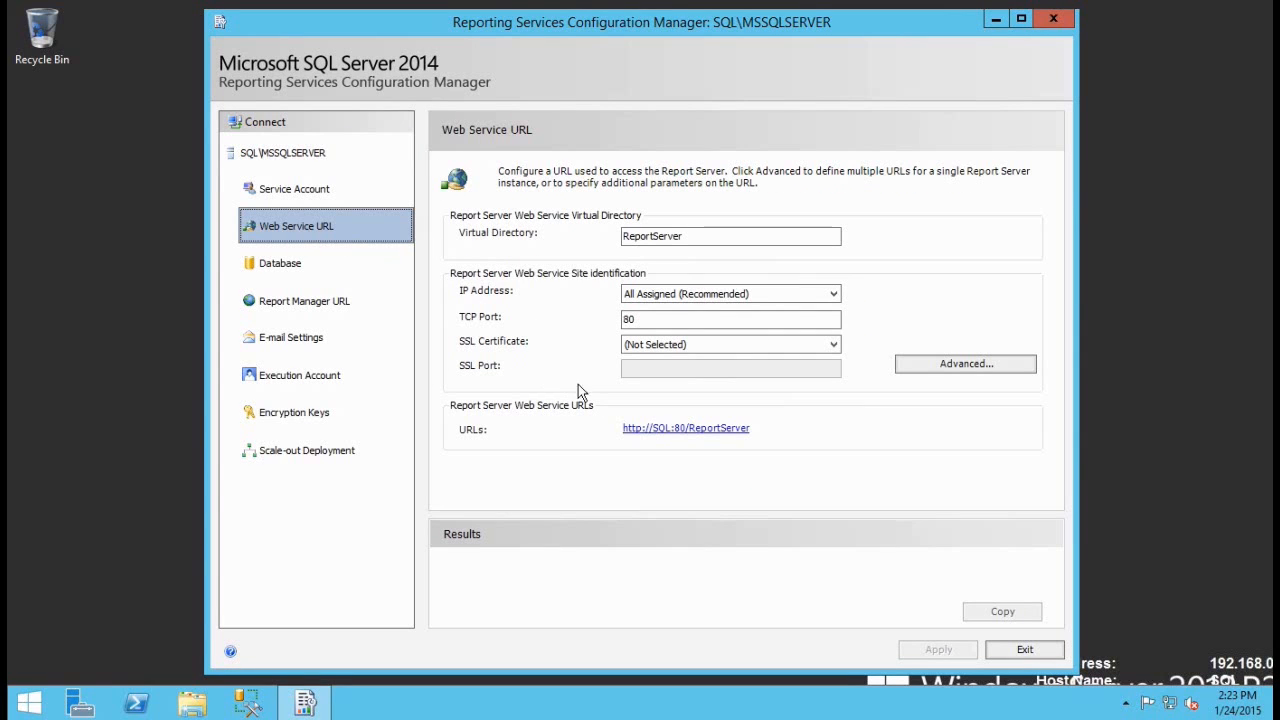
left_click(692, 428)
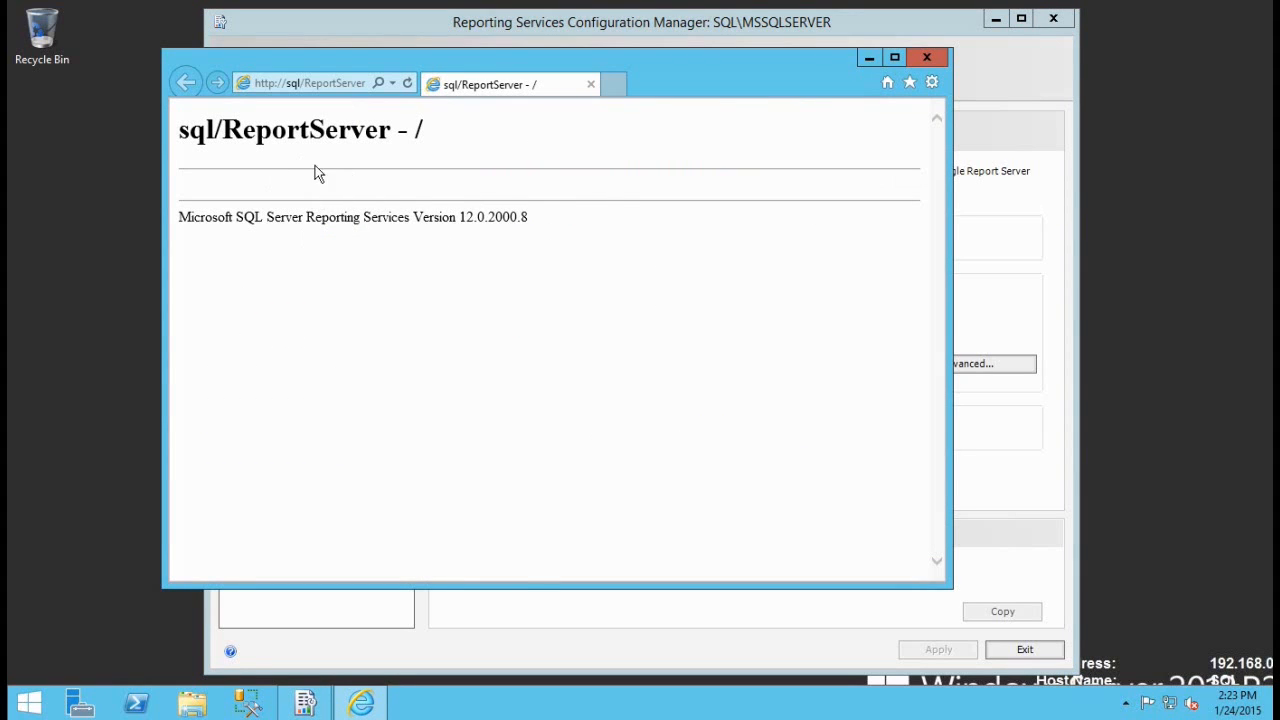
left_click(928, 62)
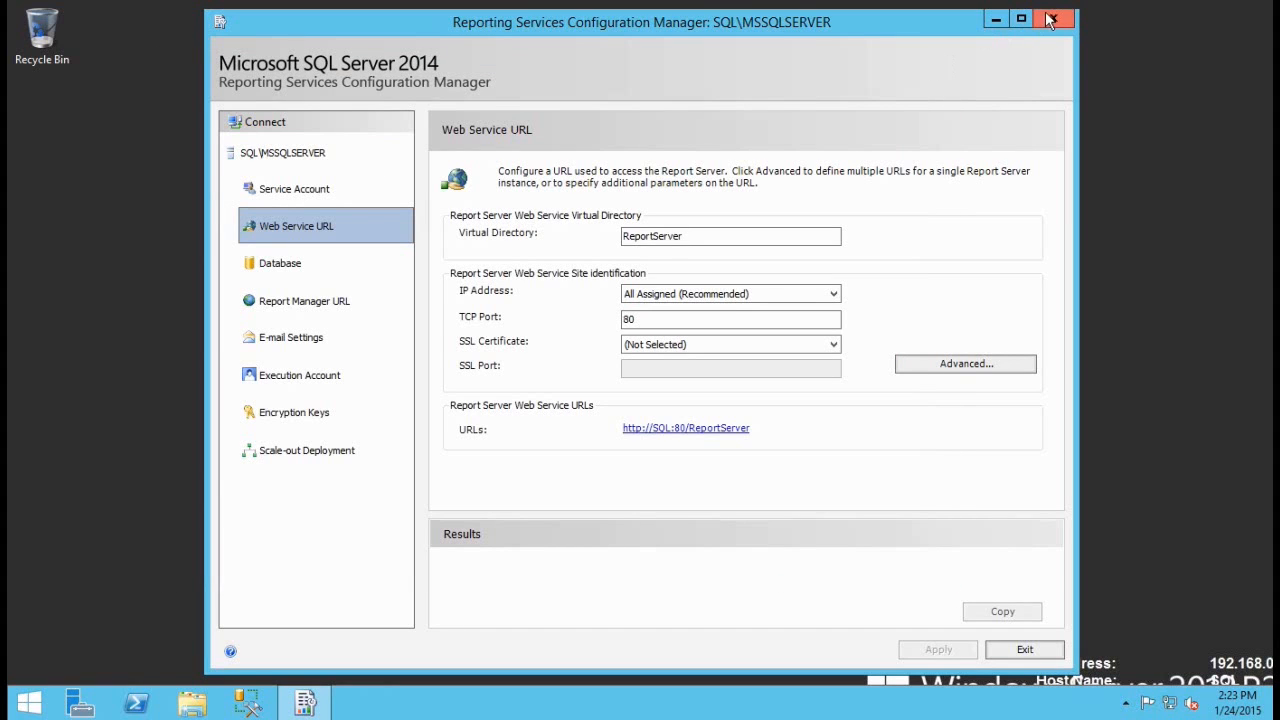
left_click(1051, 20)
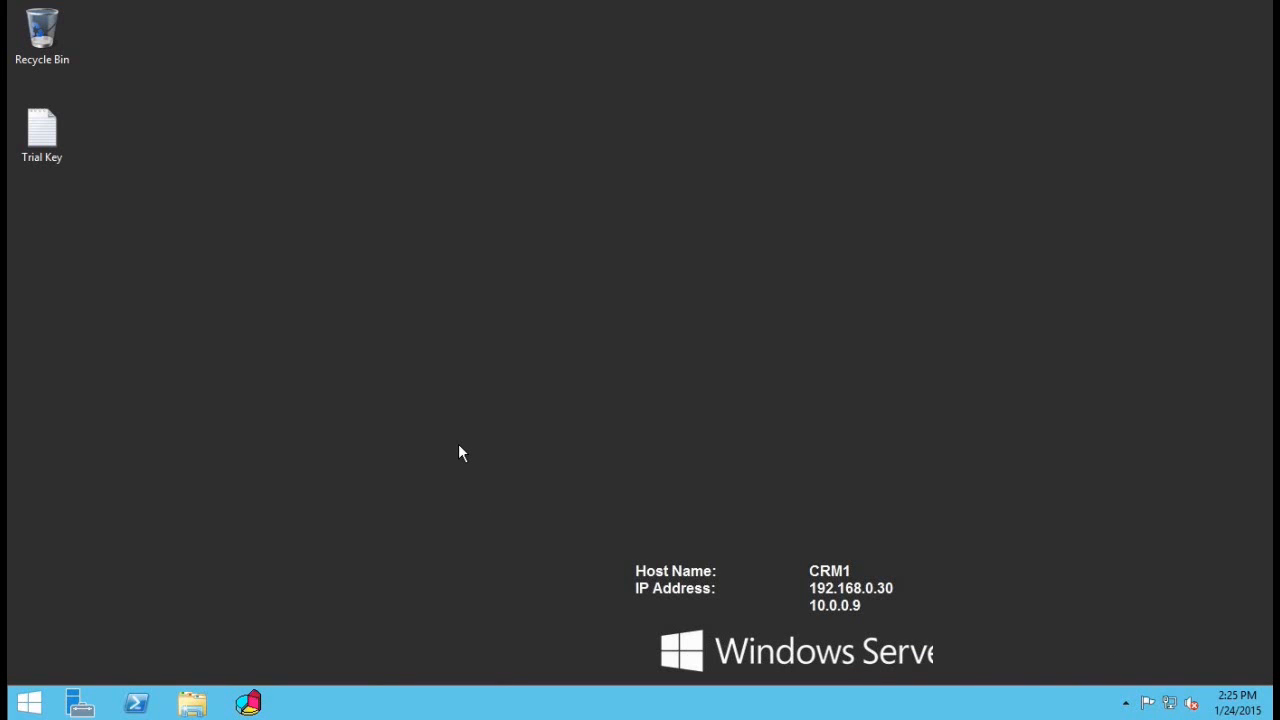
Step: Run the CRM2015-Server-ENU-amd64 installer from the C:\Setup folder
left_click(192, 703)
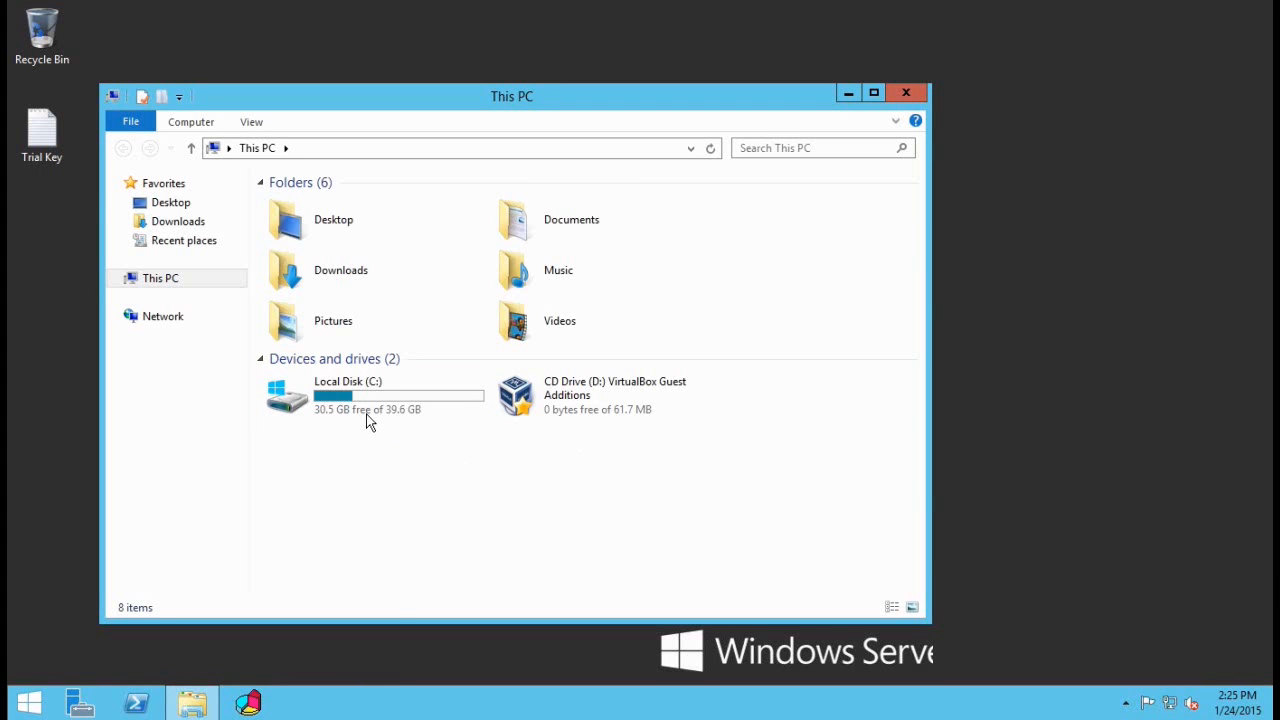
double_click(372, 401)
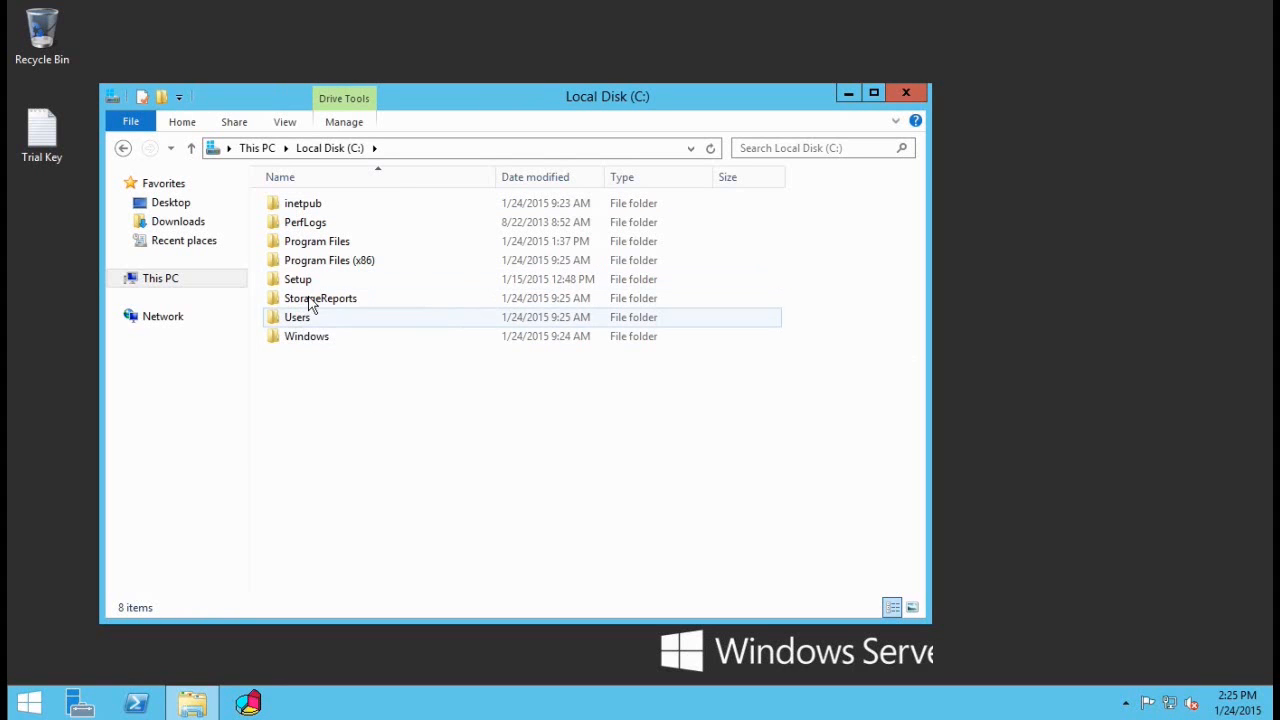
double_click(301, 283)
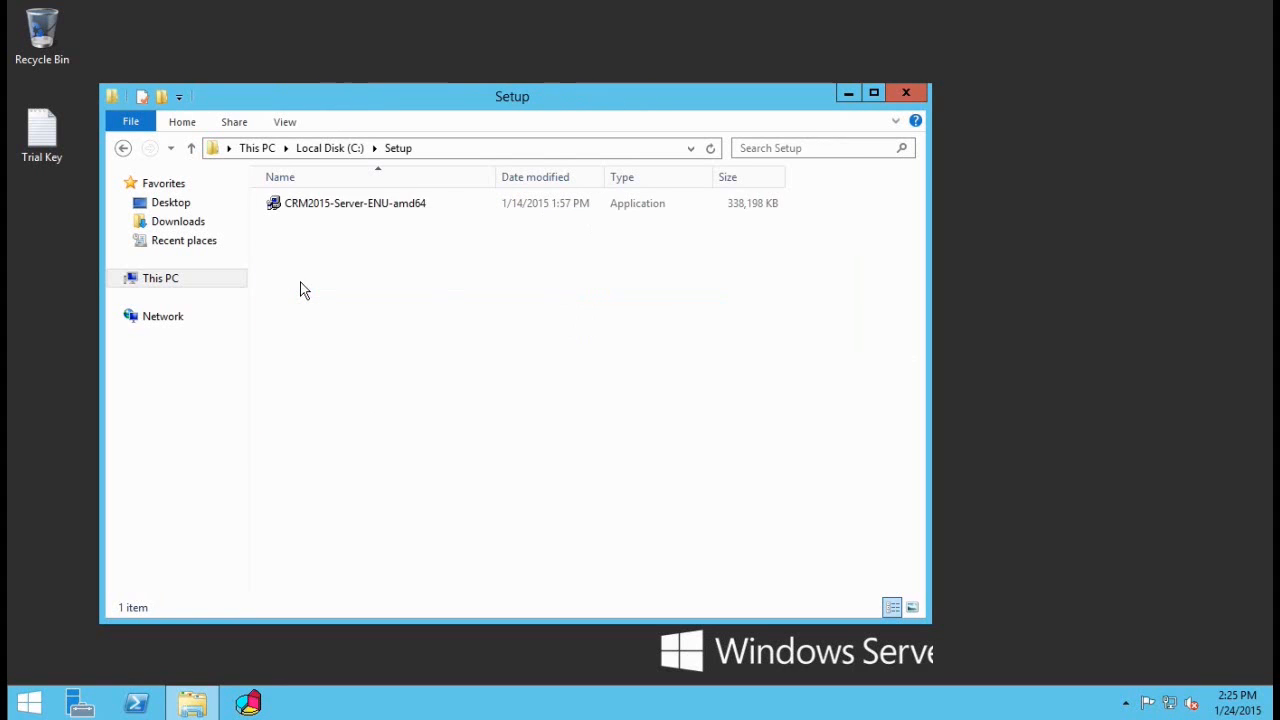
left_click(360, 206)
left_click(436, 274)
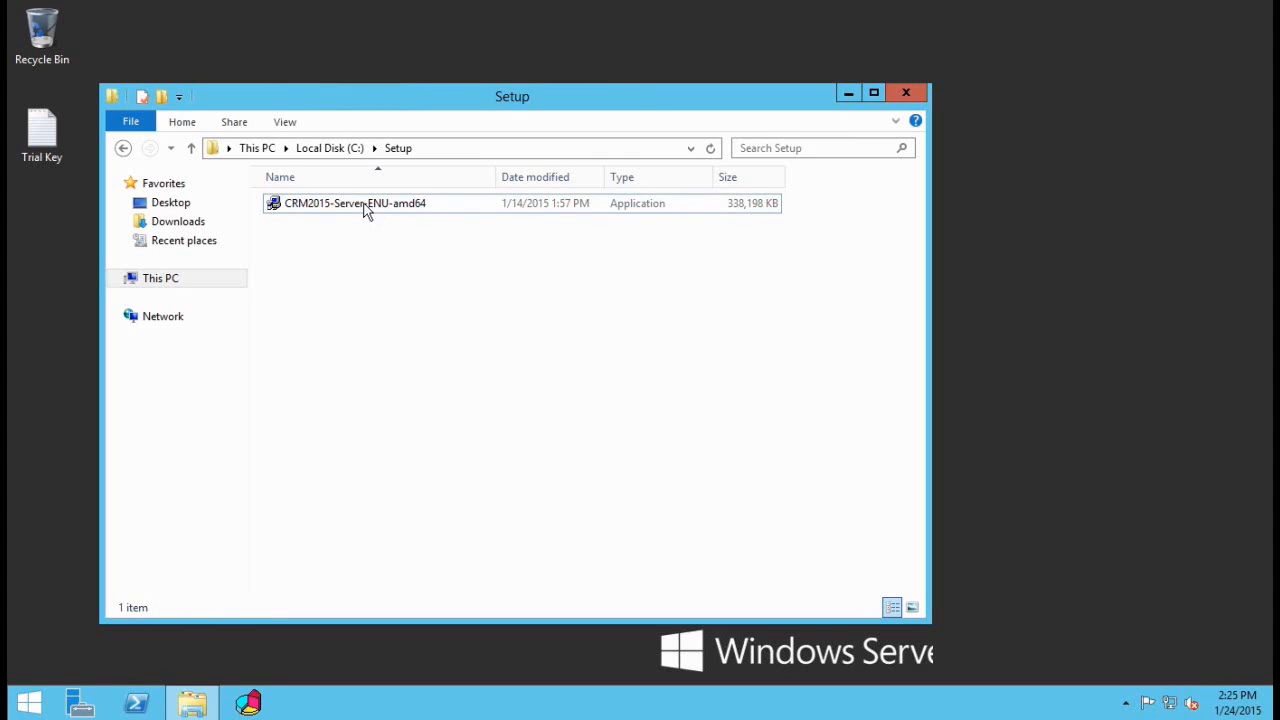
double_click(365, 204)
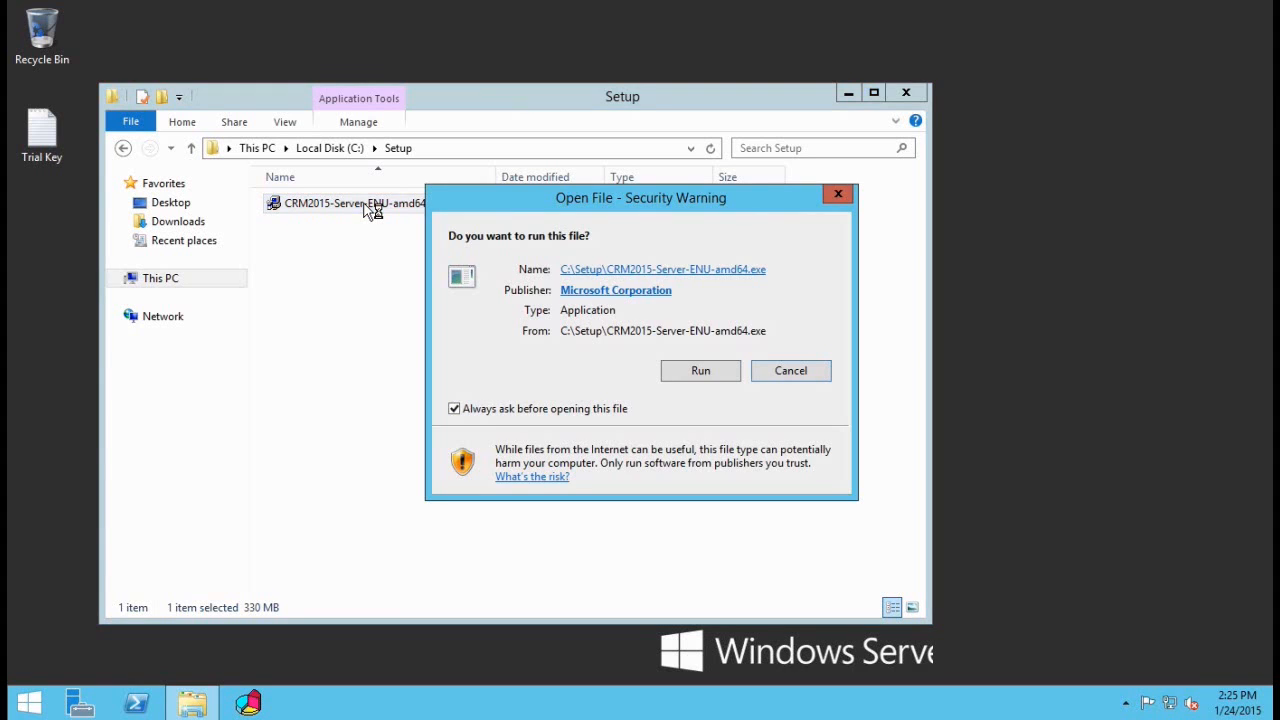
left_click(697, 369)
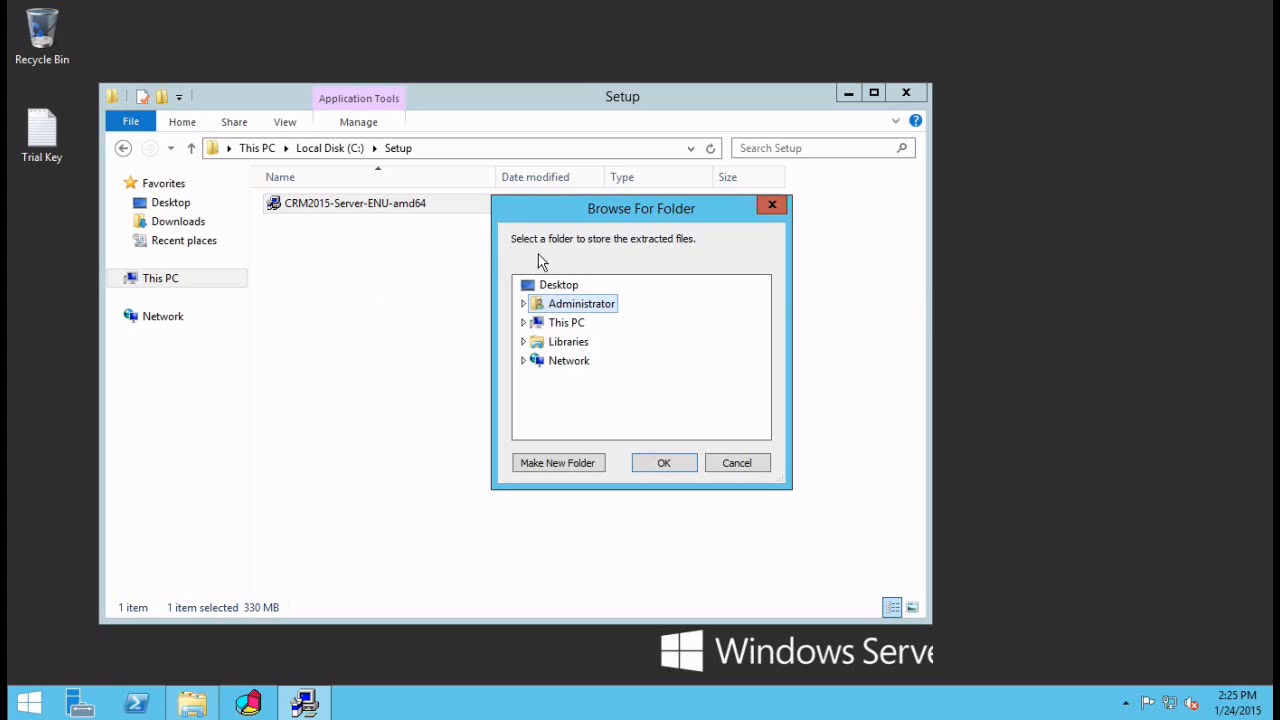
Step: Extract the installer files into a new 'CRM 2015' folder on Local Disk (C:)
left_click(521, 323)
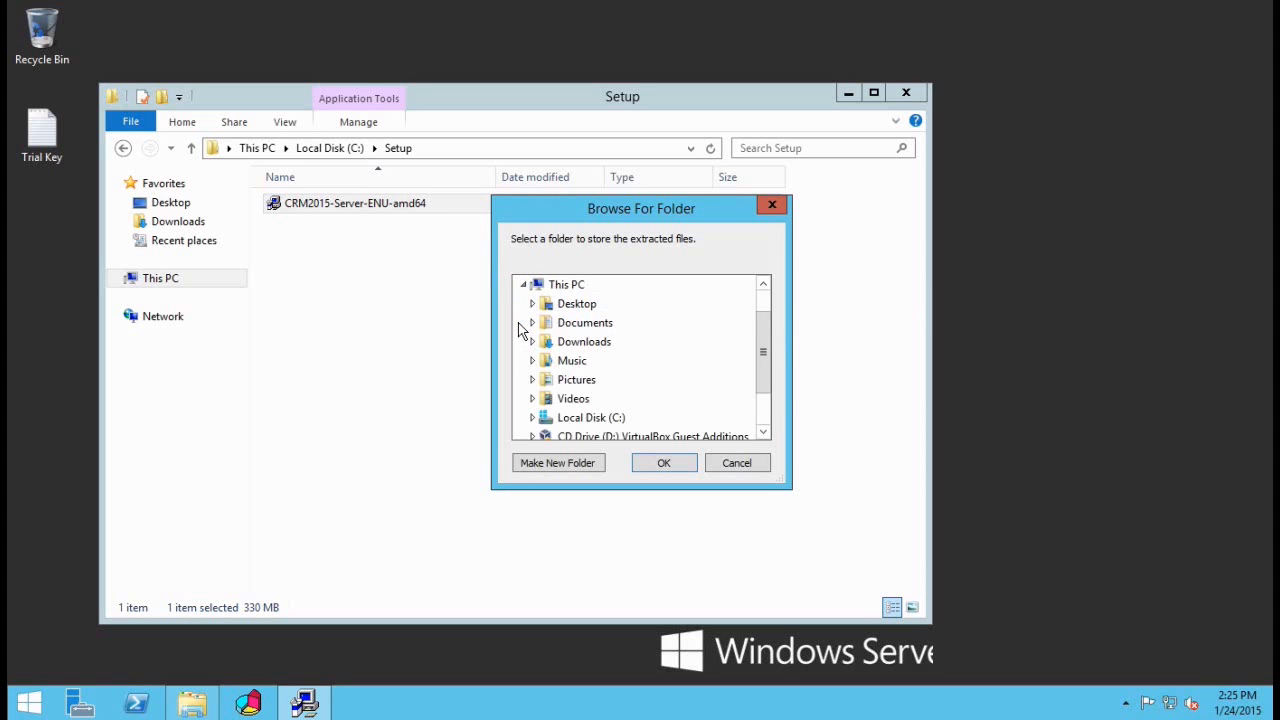
left_click(537, 420)
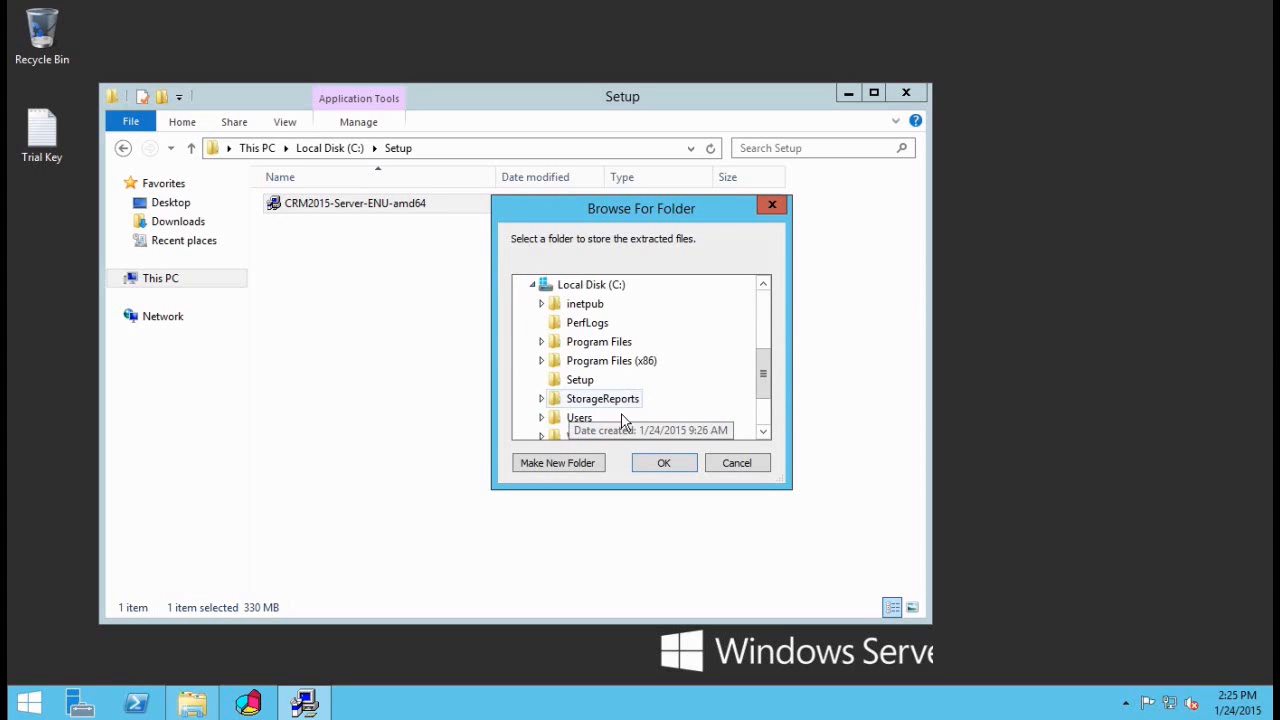
scroll(575, 440, "down", 1)
scroll(585, 387, "up", 1)
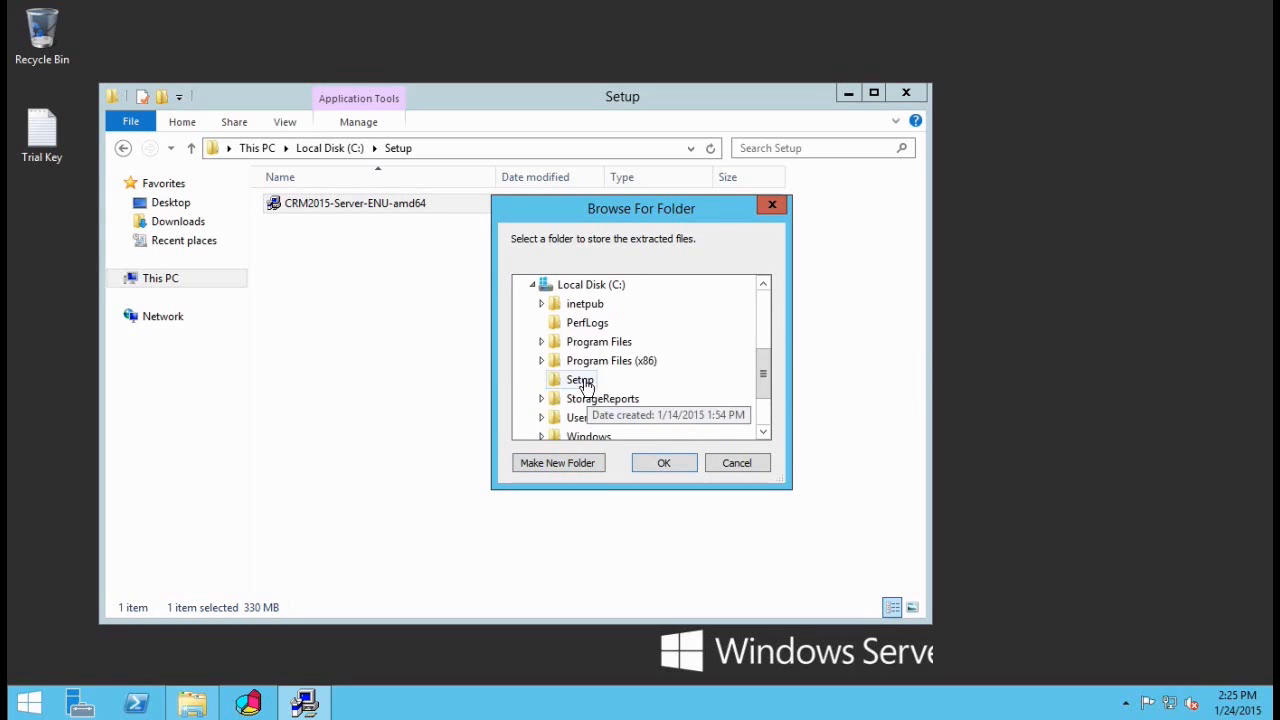
left_click(585, 285)
left_click(560, 463)
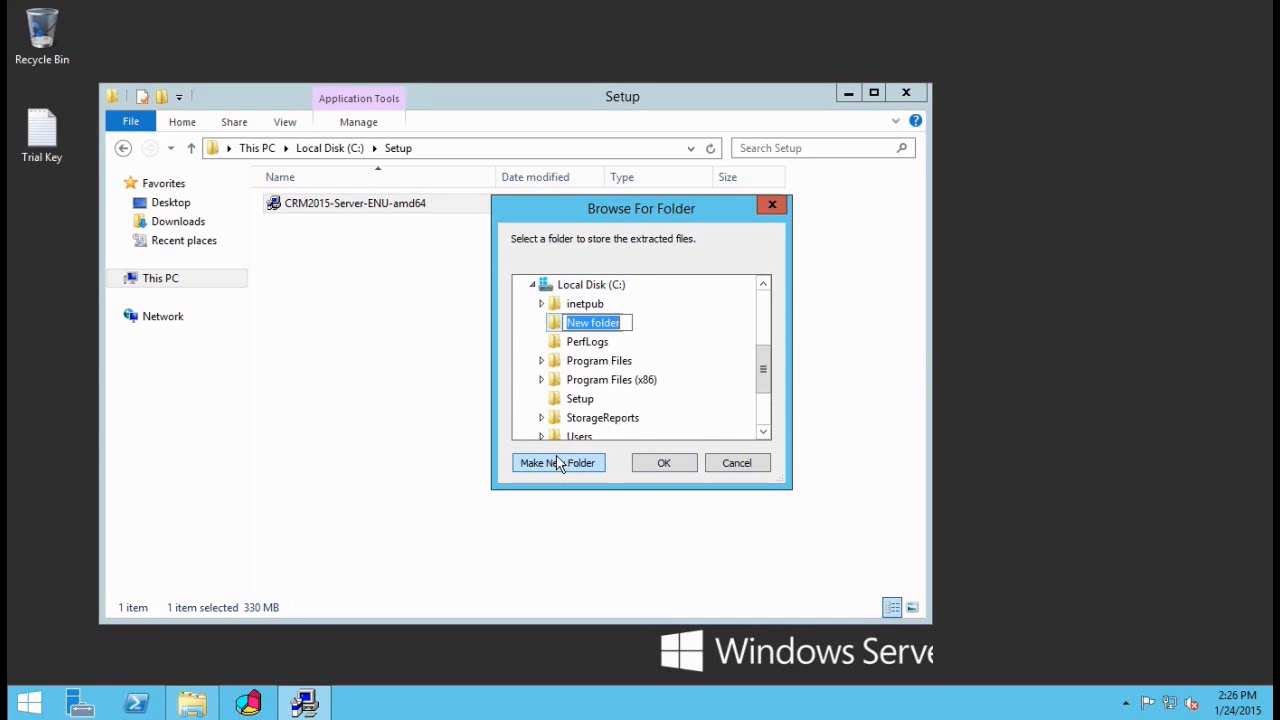
type("CRM 2015")
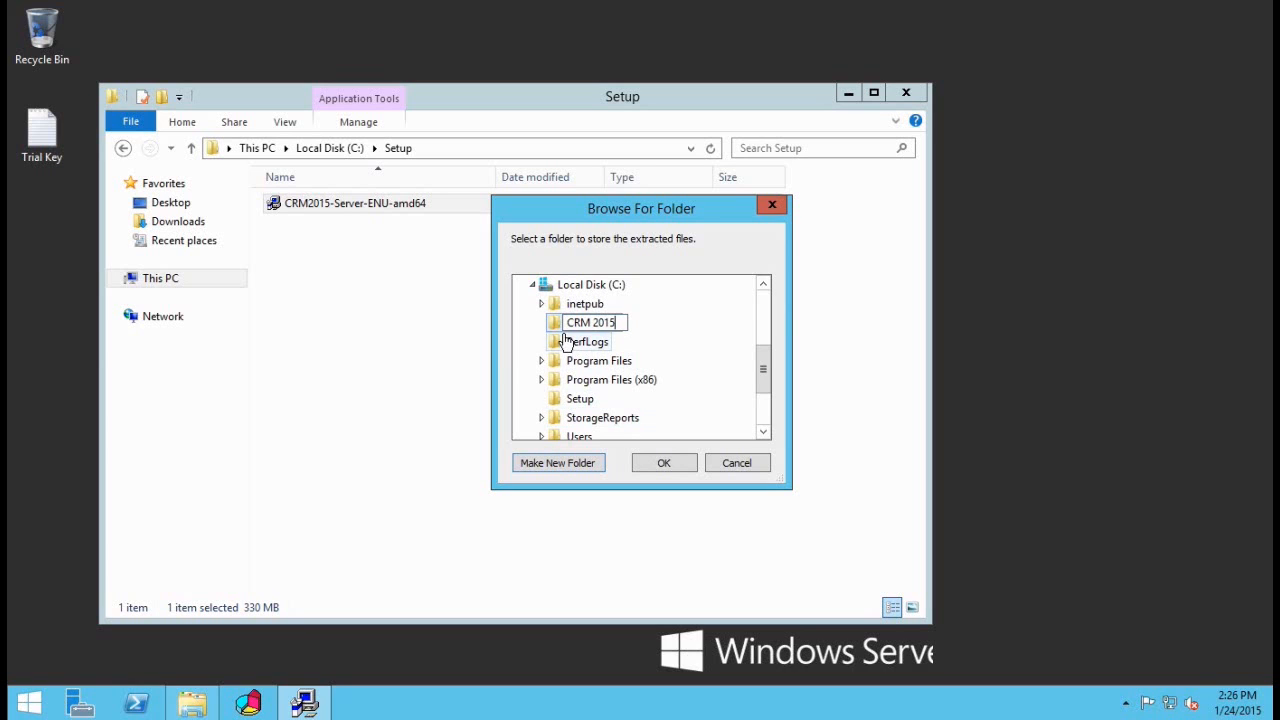
key("Return")
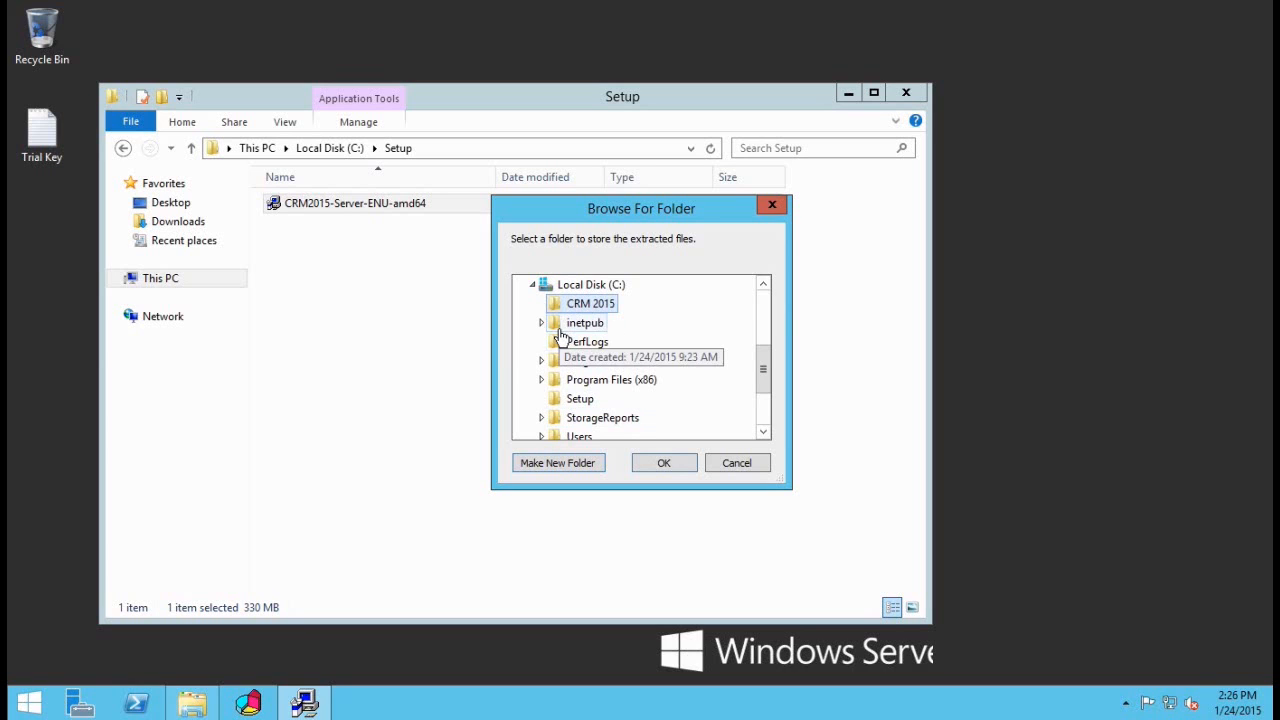
left_click(667, 462)
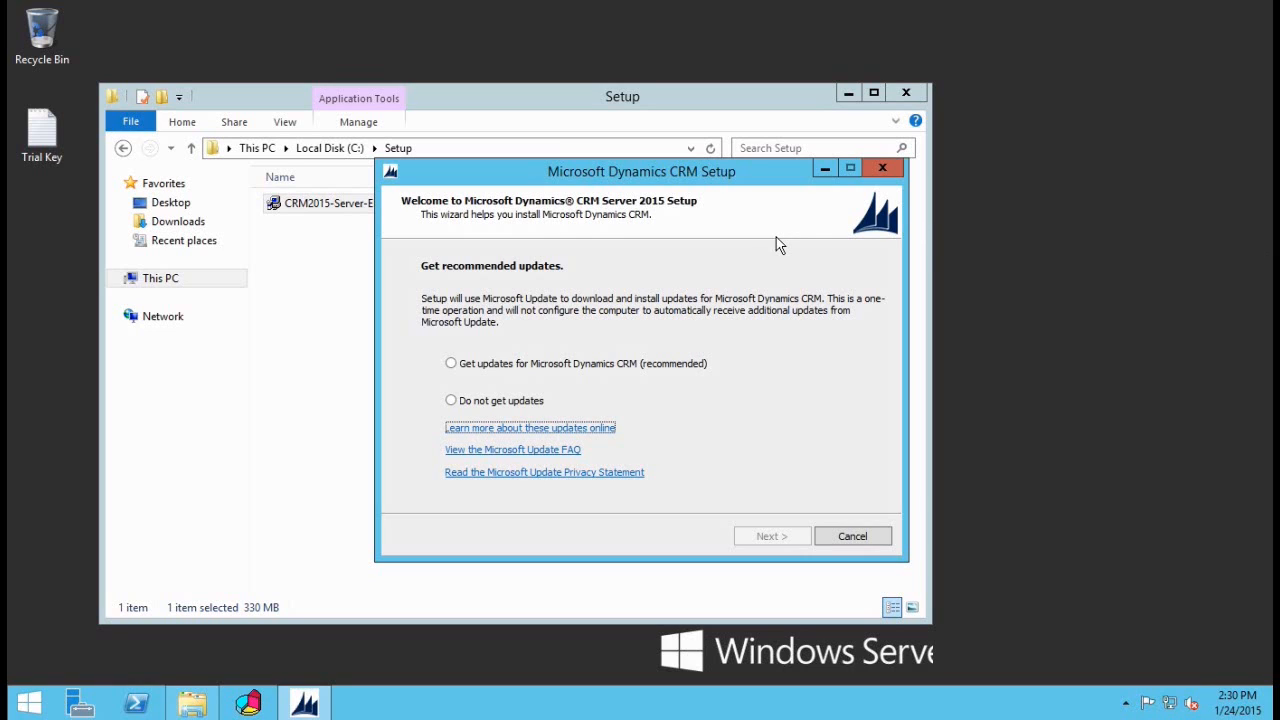
Step: Opt in to recommended CRM updates and get past the update check
left_click(472, 365)
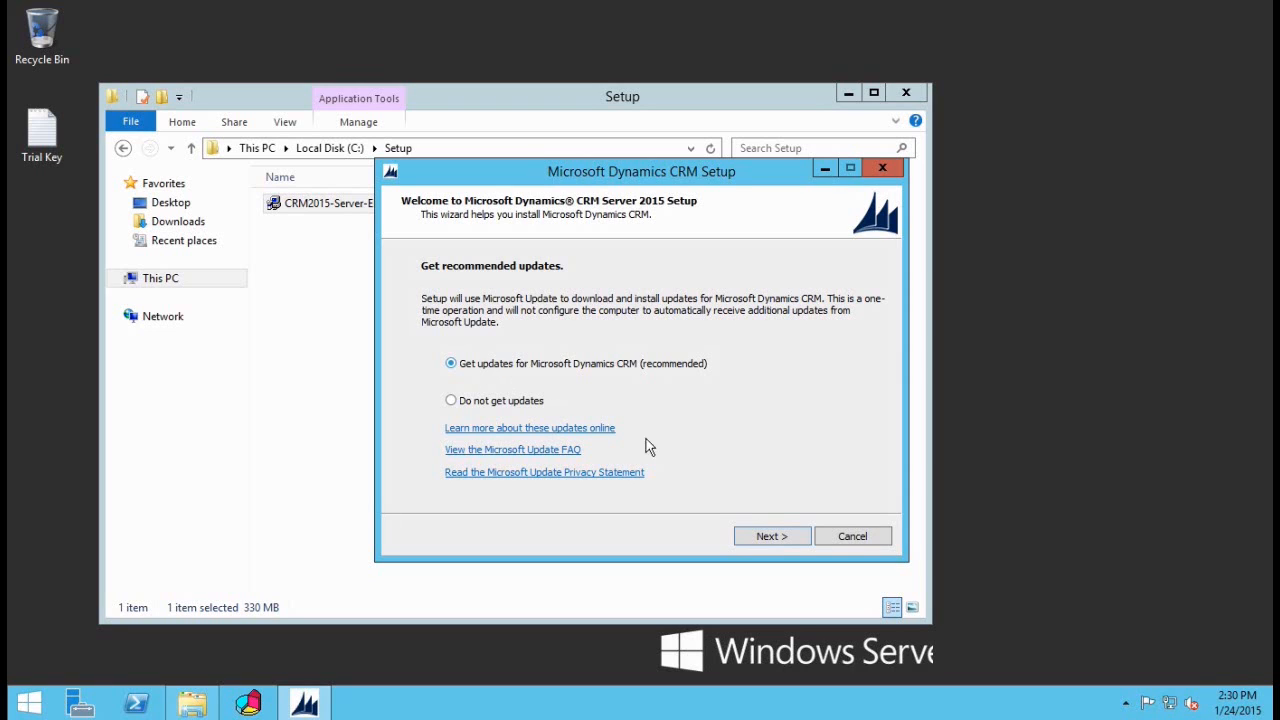
left_click(771, 538)
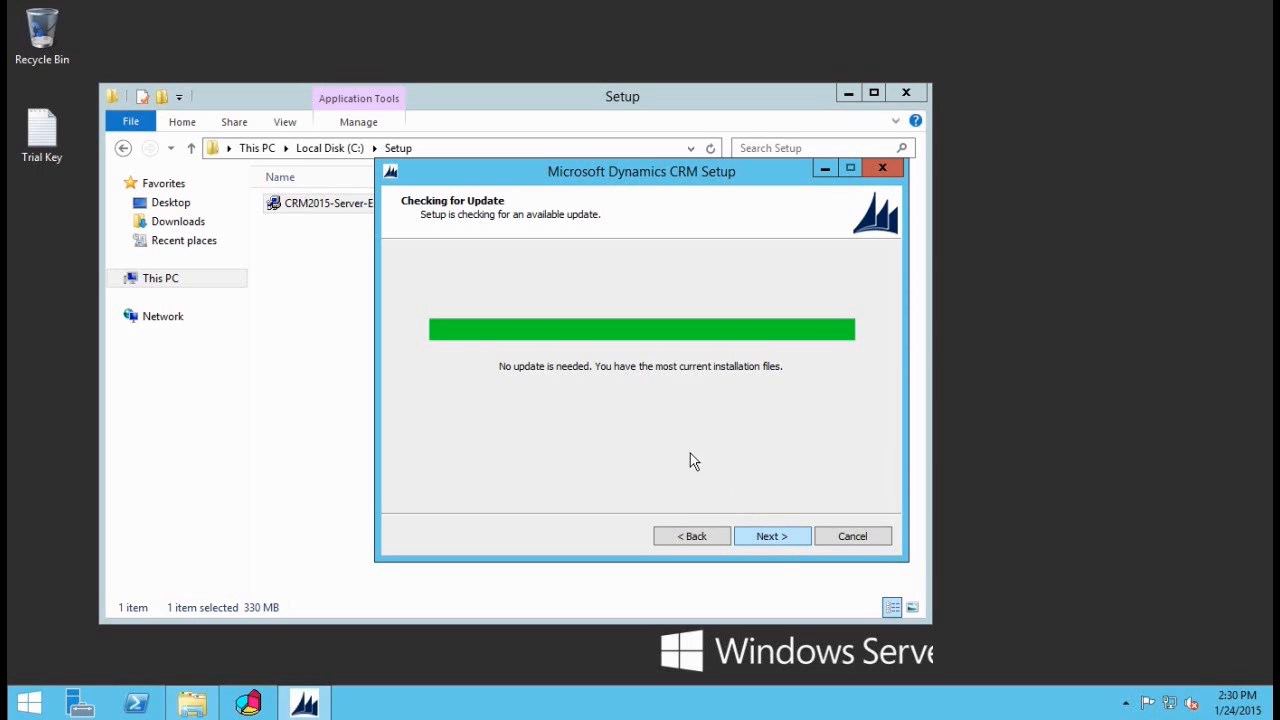
left_click(768, 538)
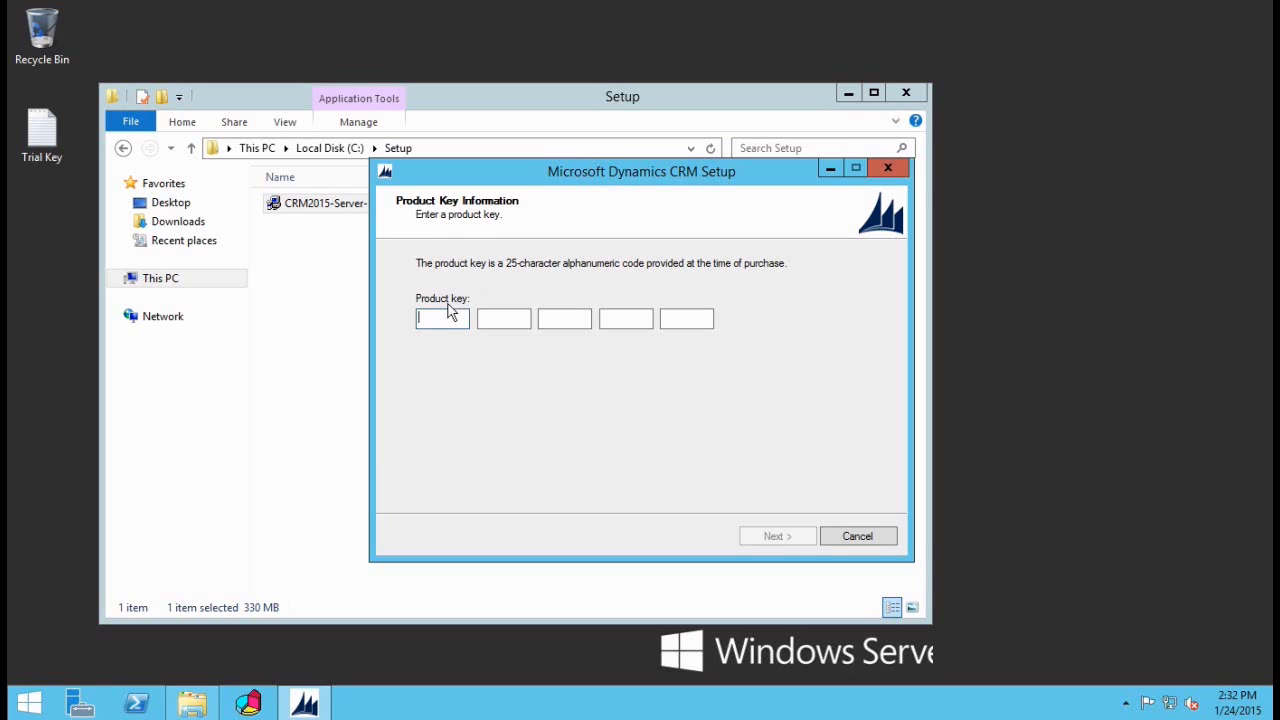
Step: Paste the trial product key from Trial Key.txt and accept the license terms
double_click(50, 135)
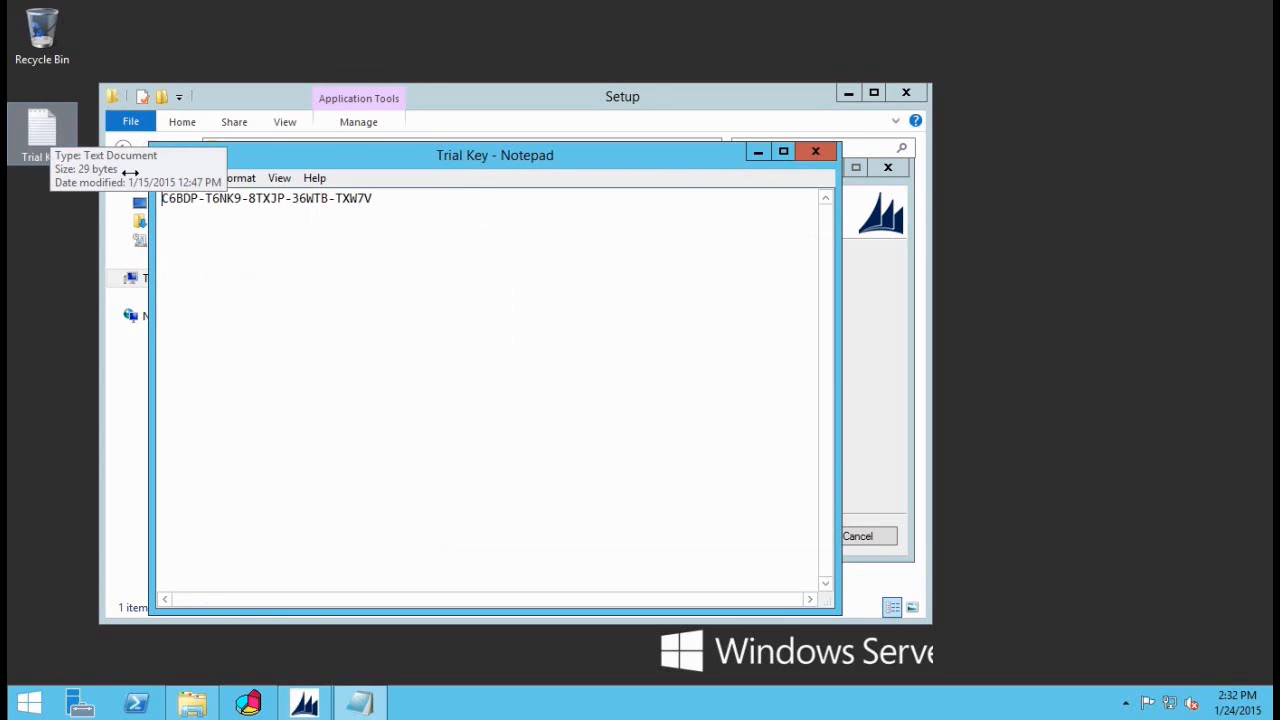
key("ctrl+a")
key("ctrl+c")
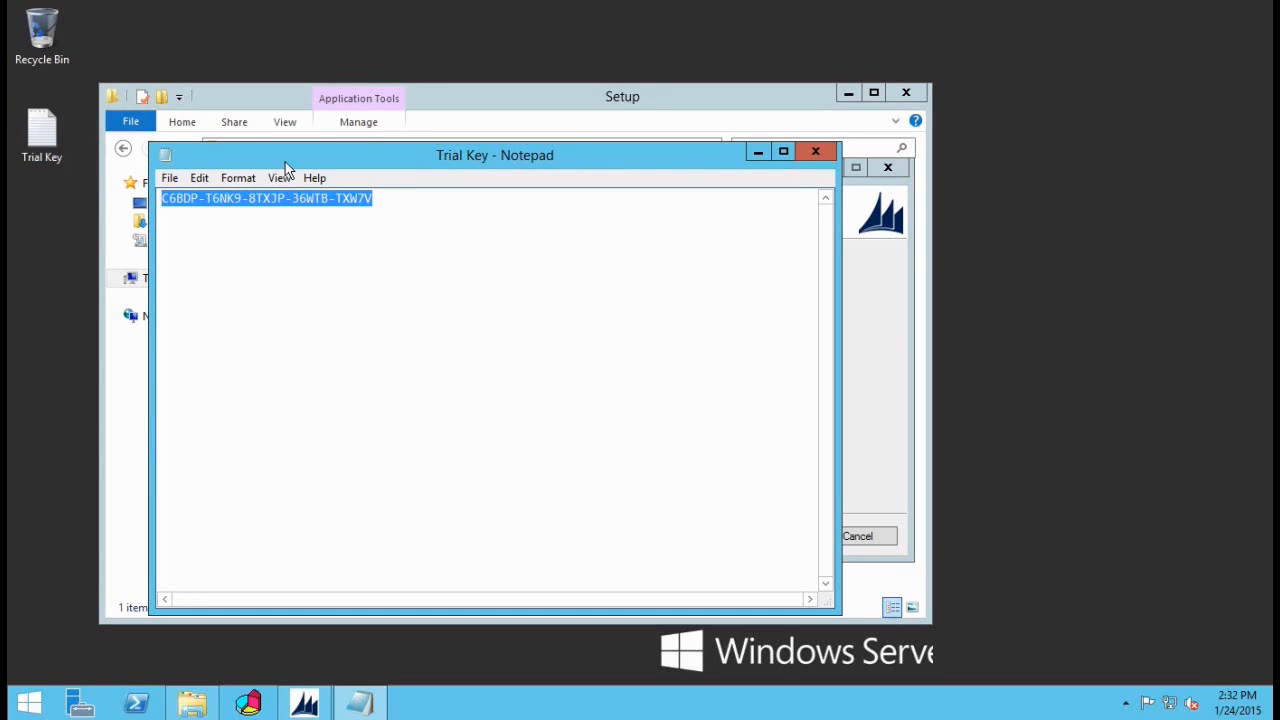
left_click(760, 153)
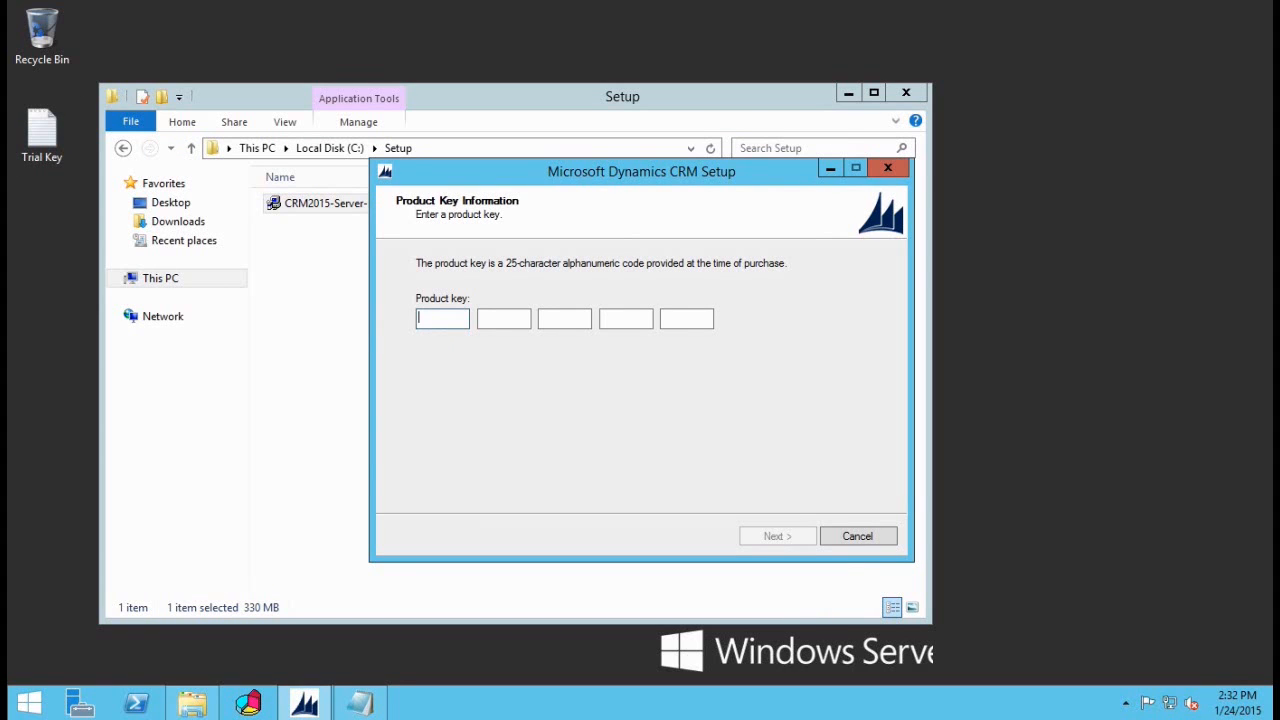
key("ctrl+v")
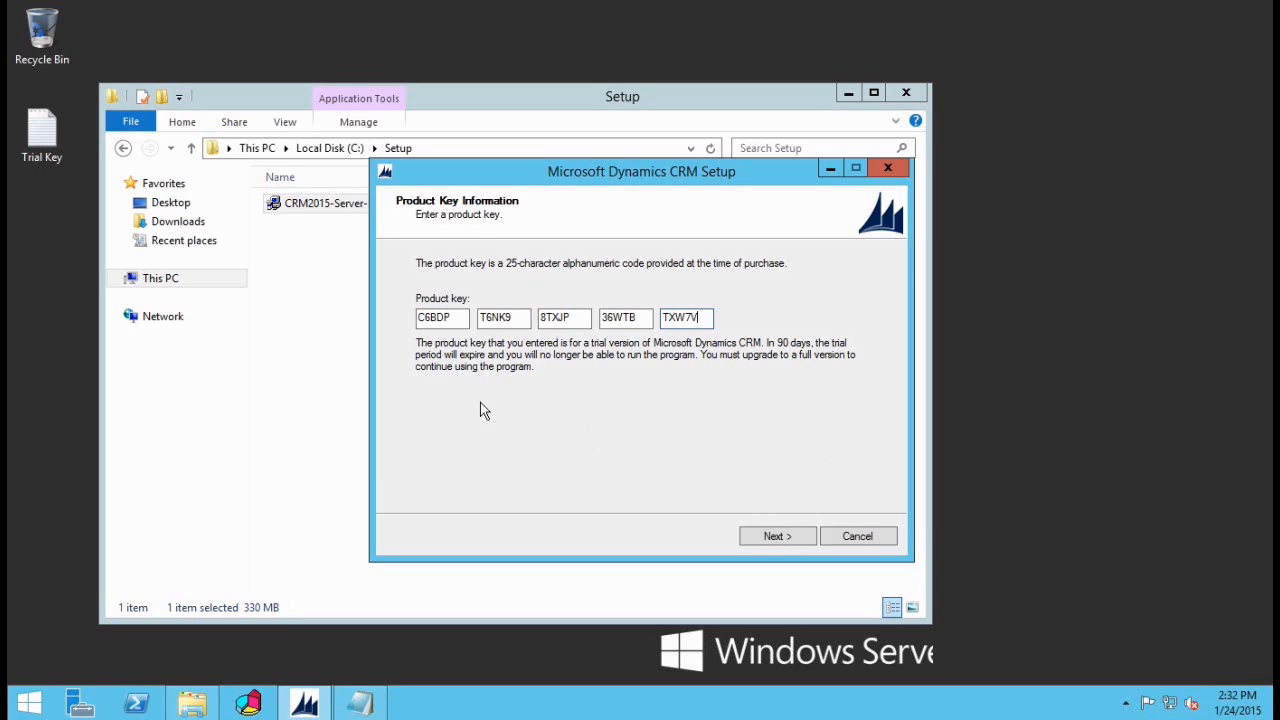
left_click(779, 538)
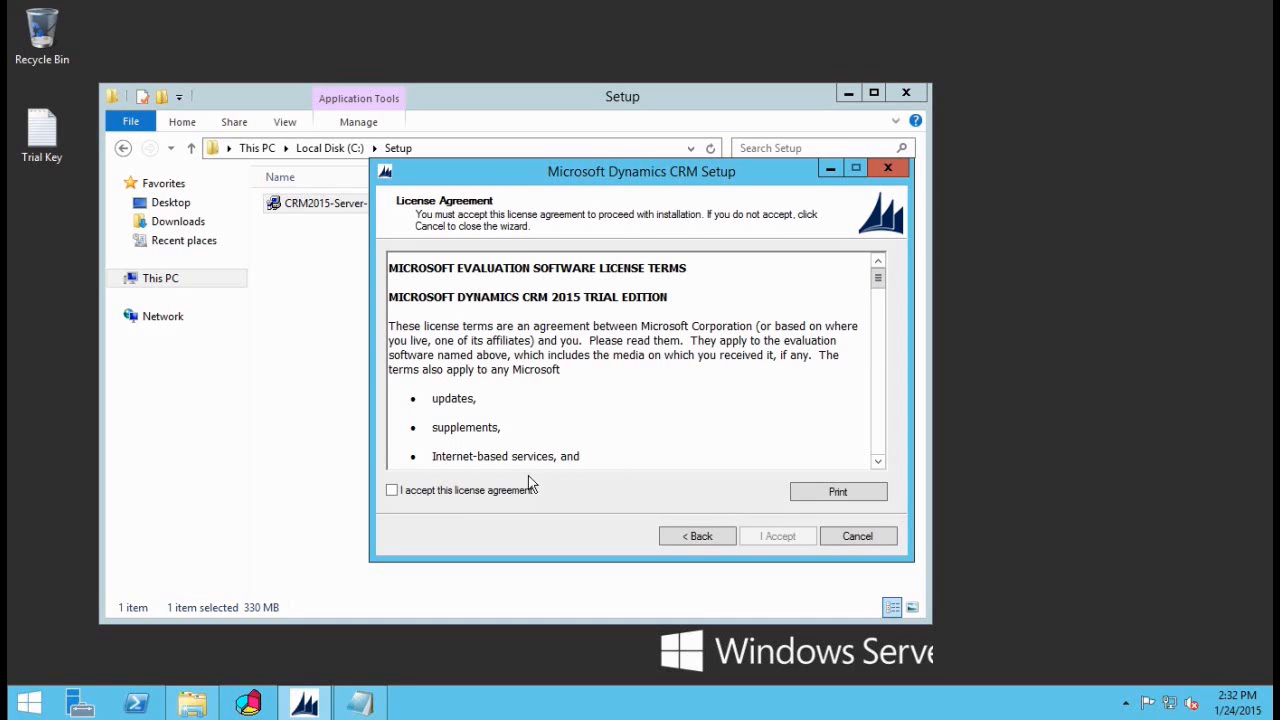
left_click(441, 491)
left_click(786, 541)
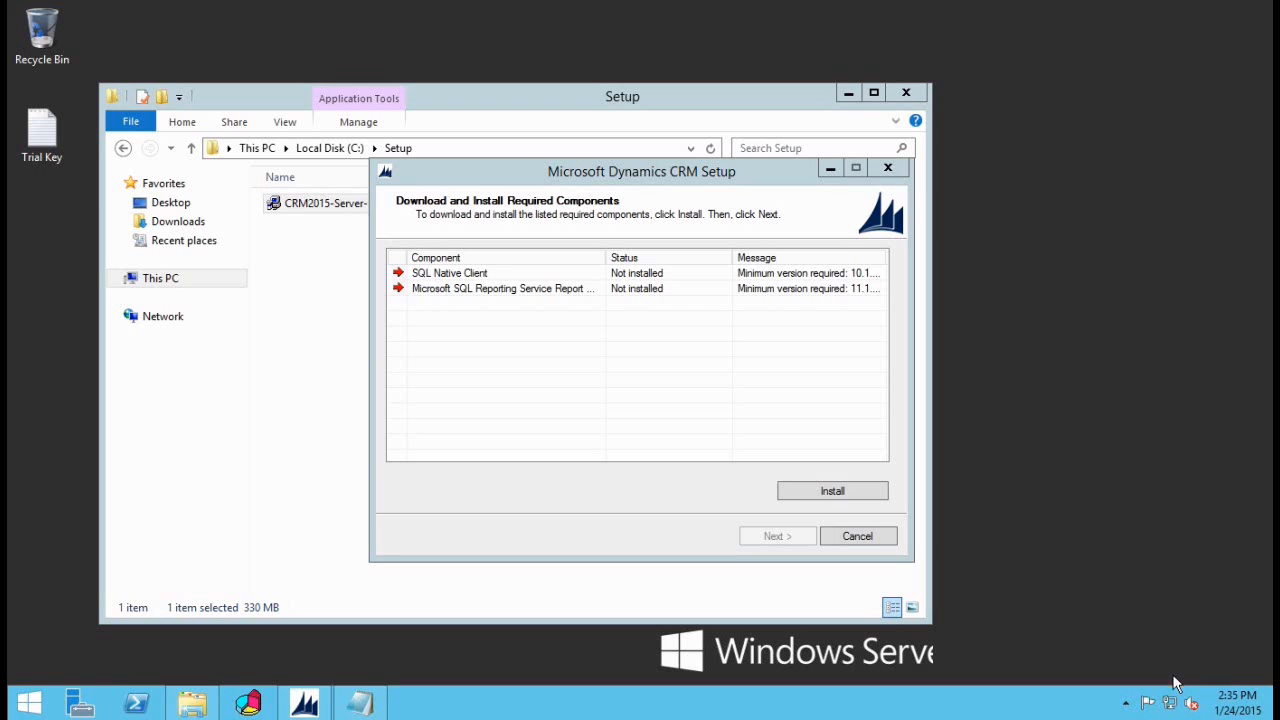
Step: Install the missing SQL Native Client and Report Viewer components, keeping C:\Program Files\Microsoft Dynamics CRM as install folder
left_click(660, 497)
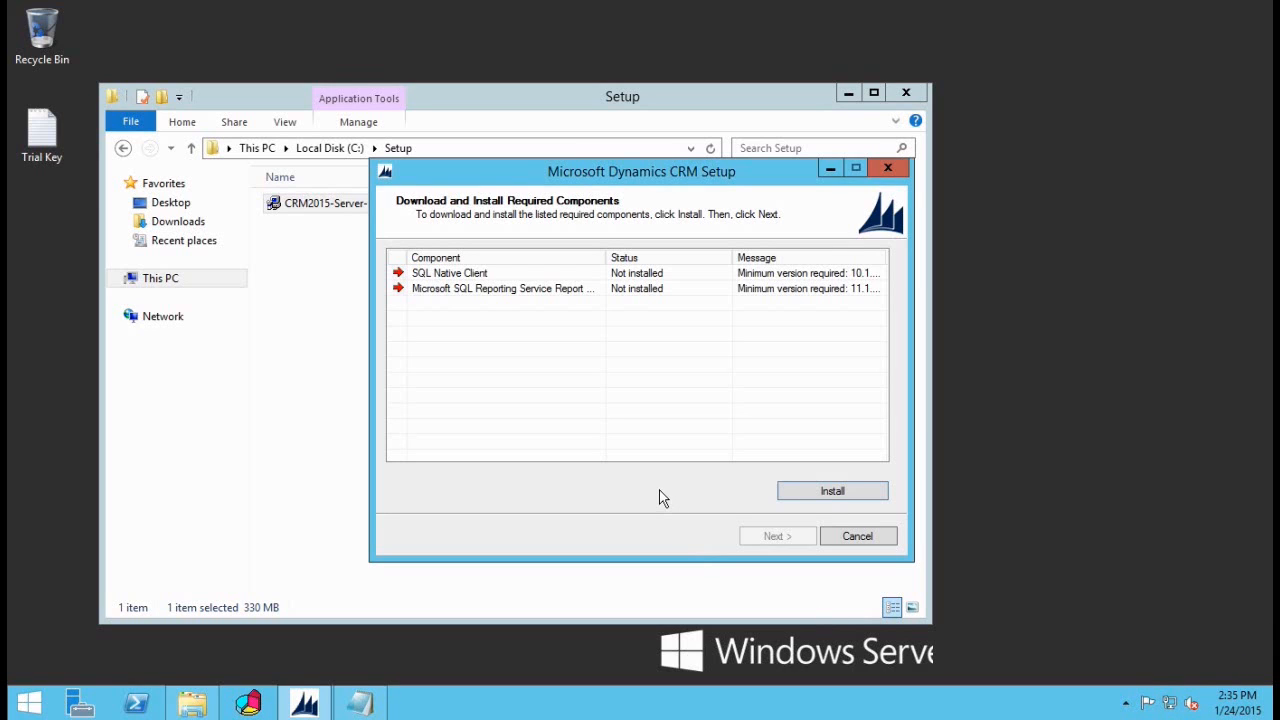
left_click(820, 497)
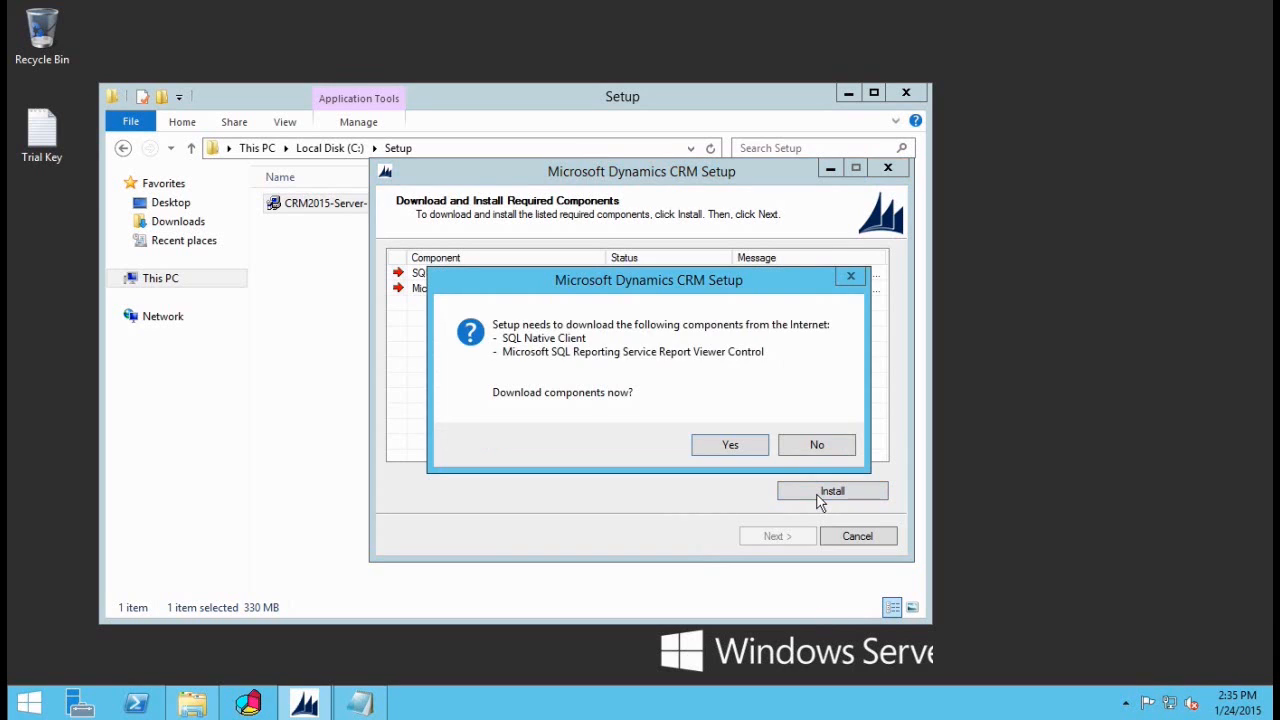
left_click(719, 450)
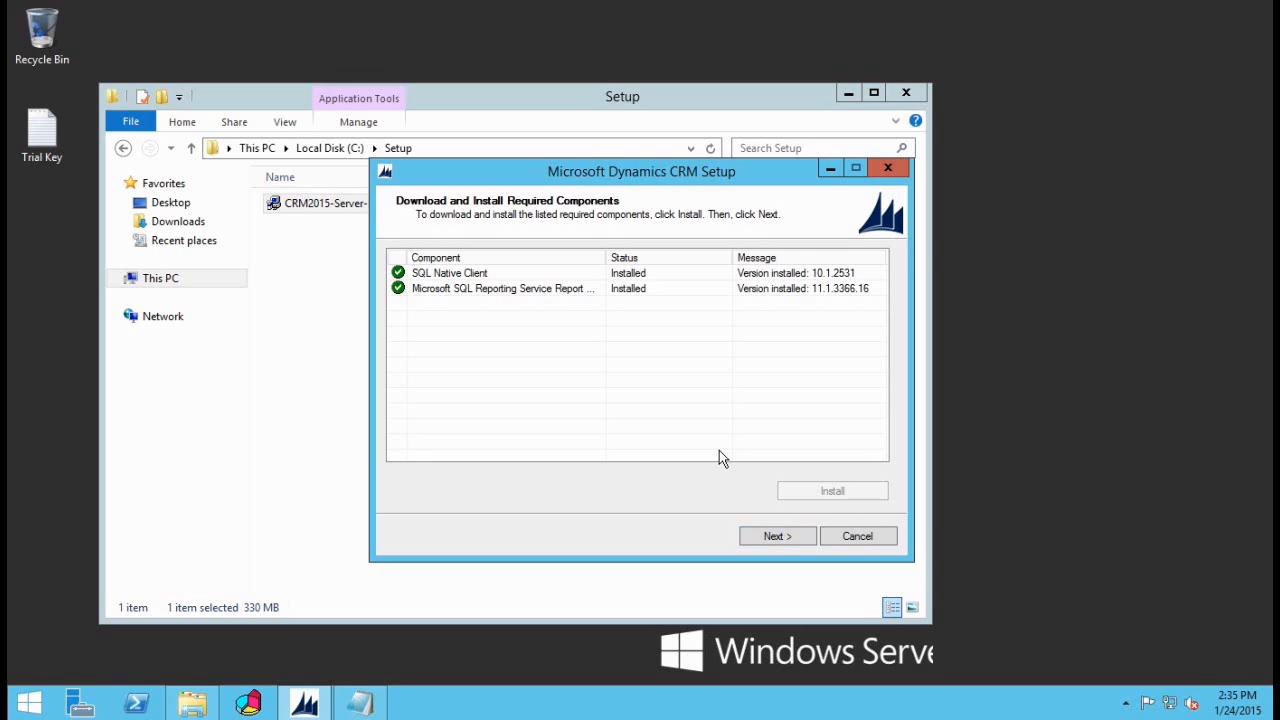
left_click(772, 538)
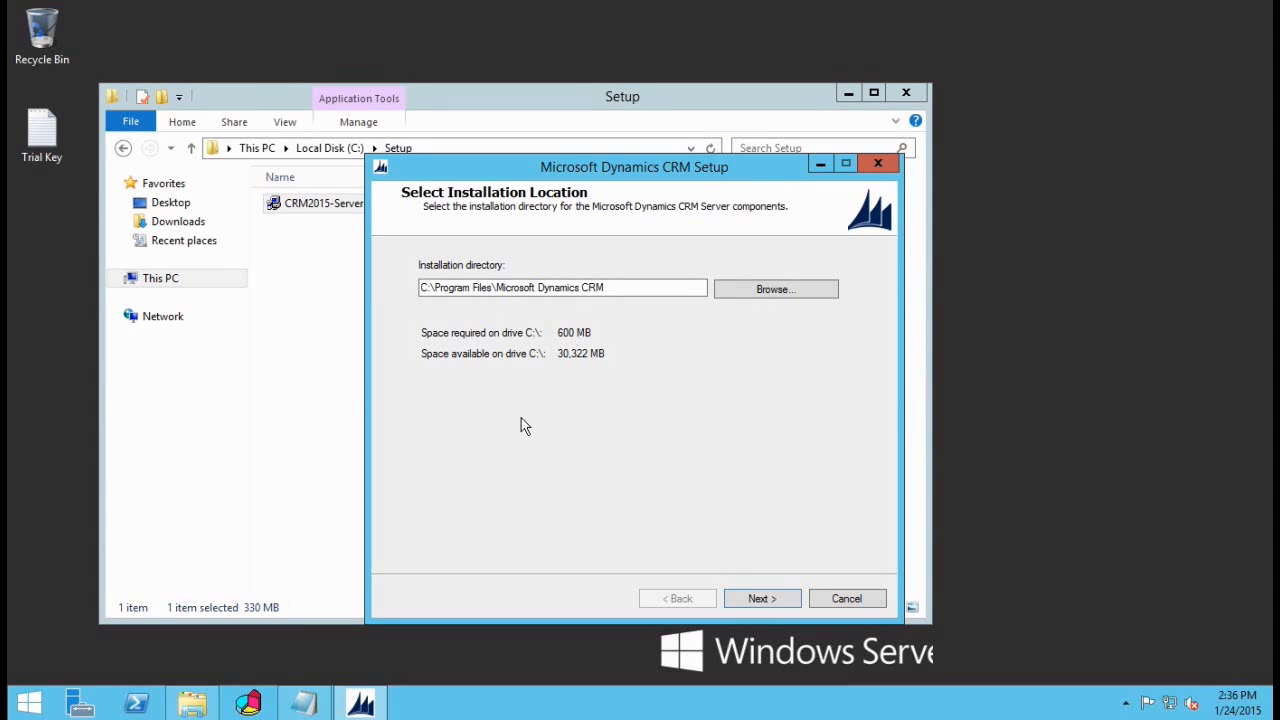
left_click(760, 599)
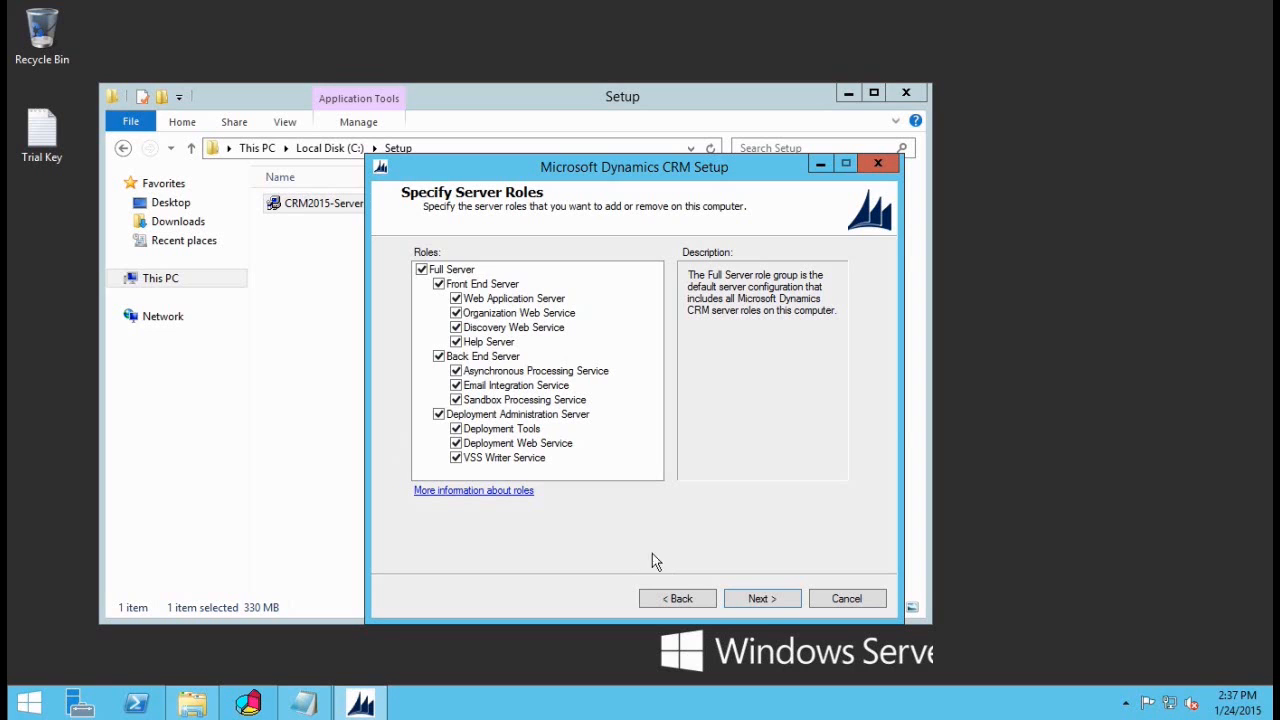
Step: Keep the Full Server roles and create a new deployment on the SQL Server 'SQL'
left_click(758, 606)
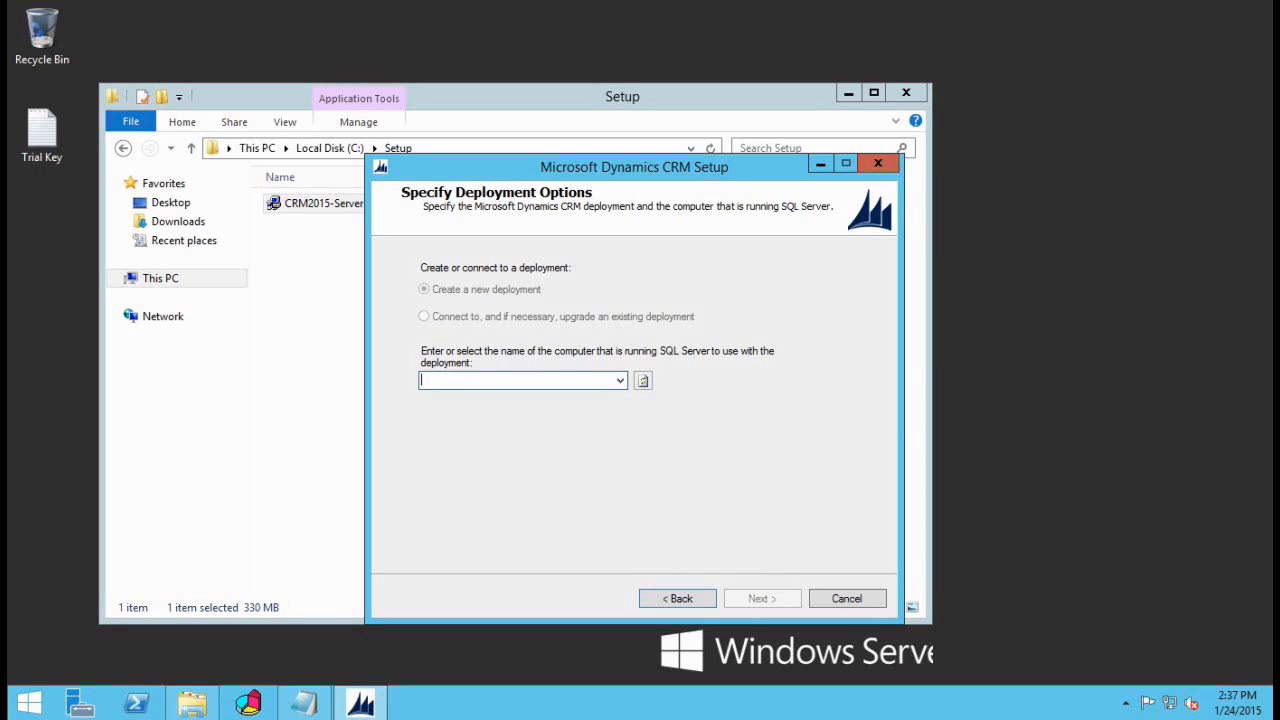
type("SQL")
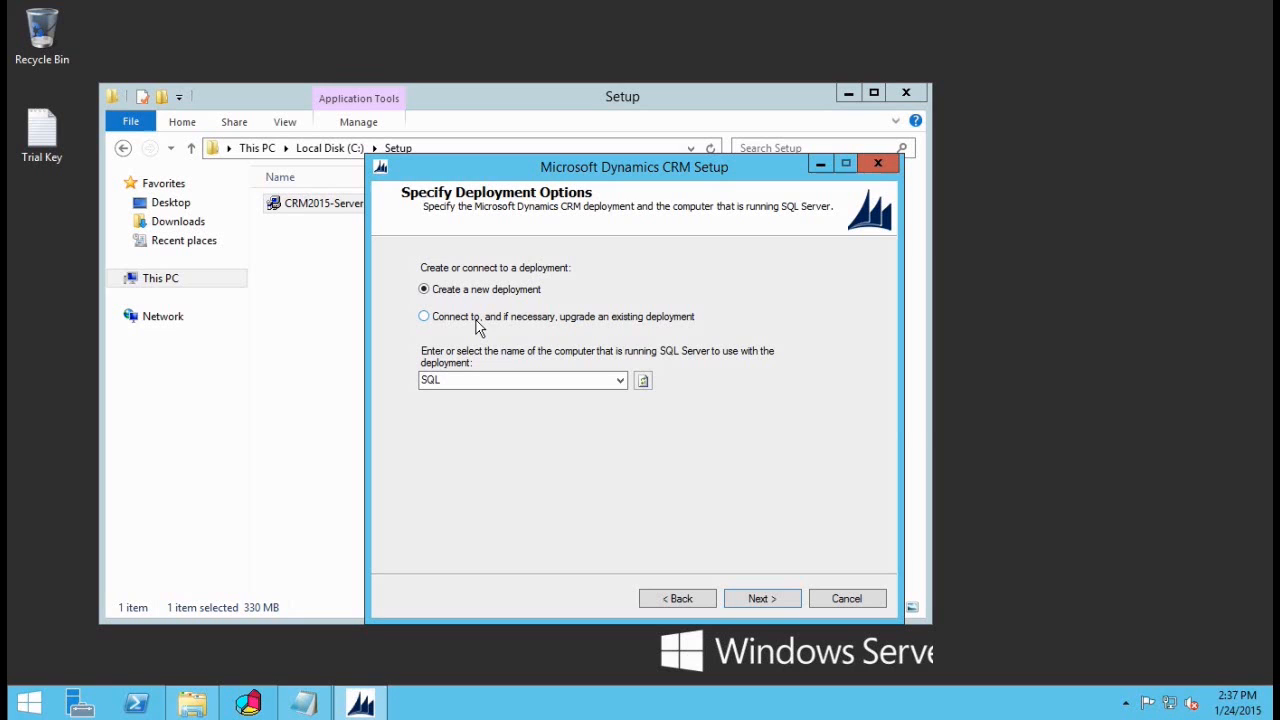
left_click(770, 602)
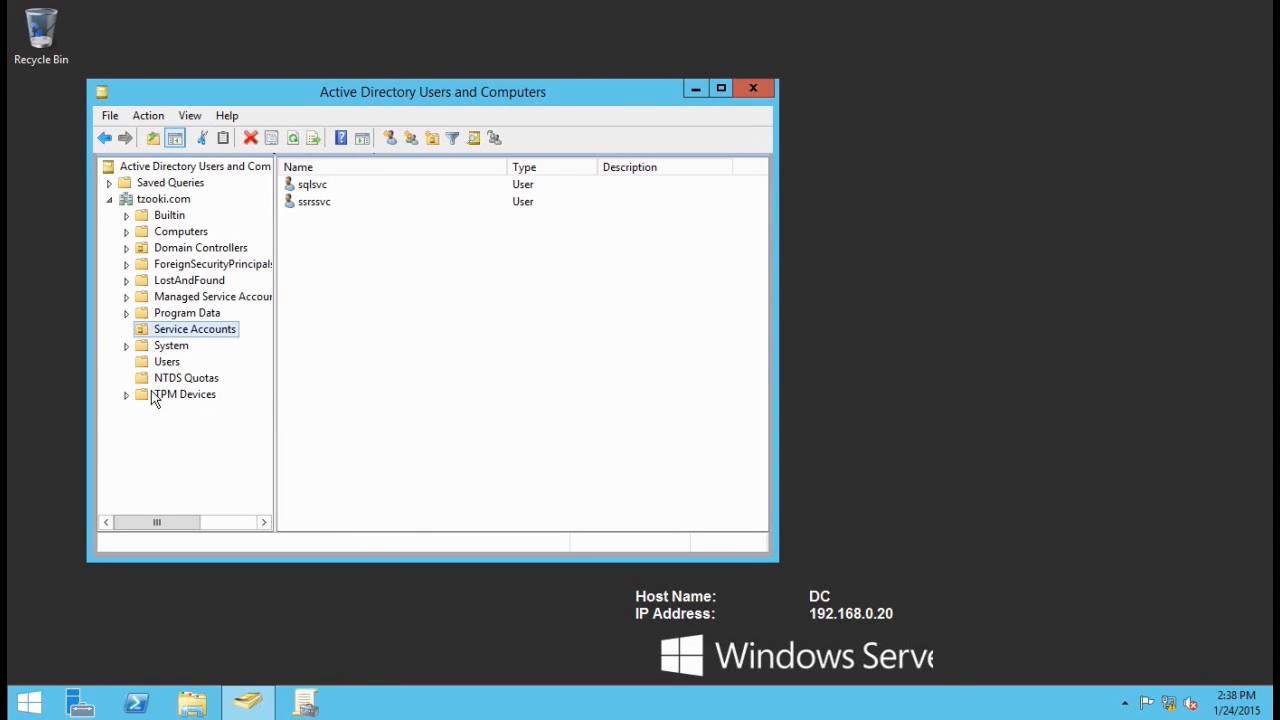
Step: Add a new 'CRM 2015' organizational unit under the tzooki.com domain
right_click(153, 203)
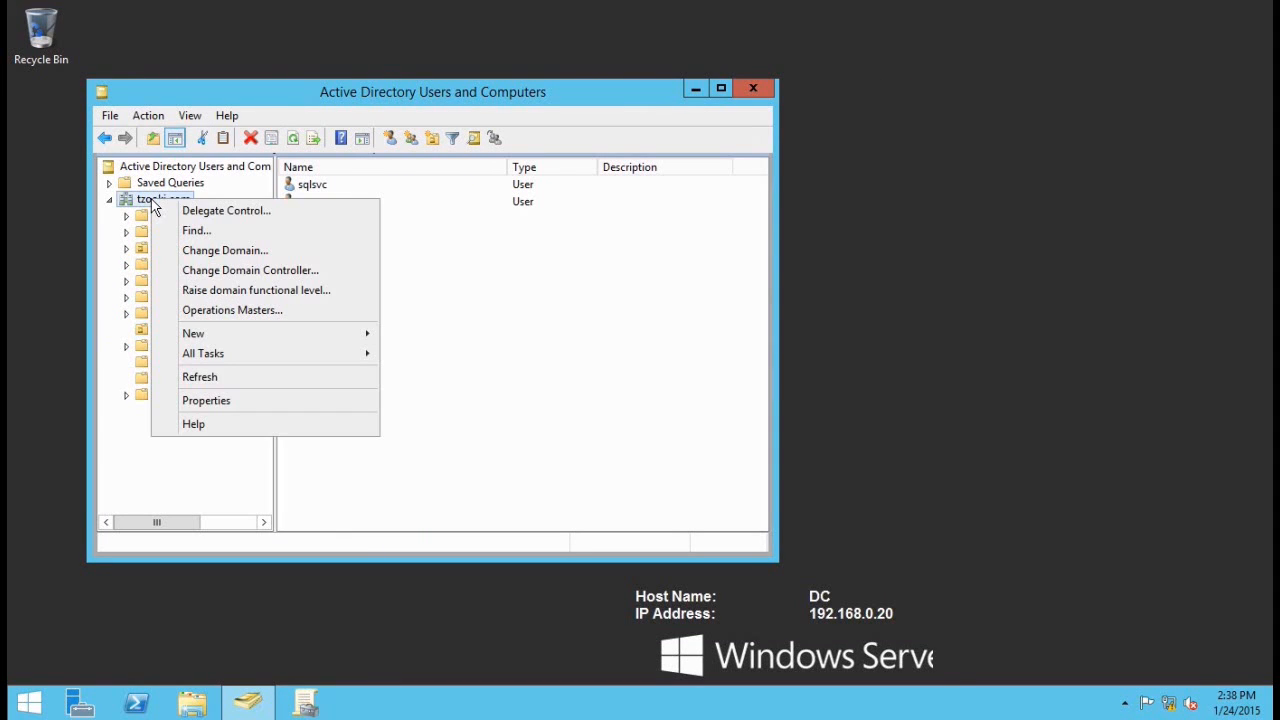
mouse_move(279, 352)
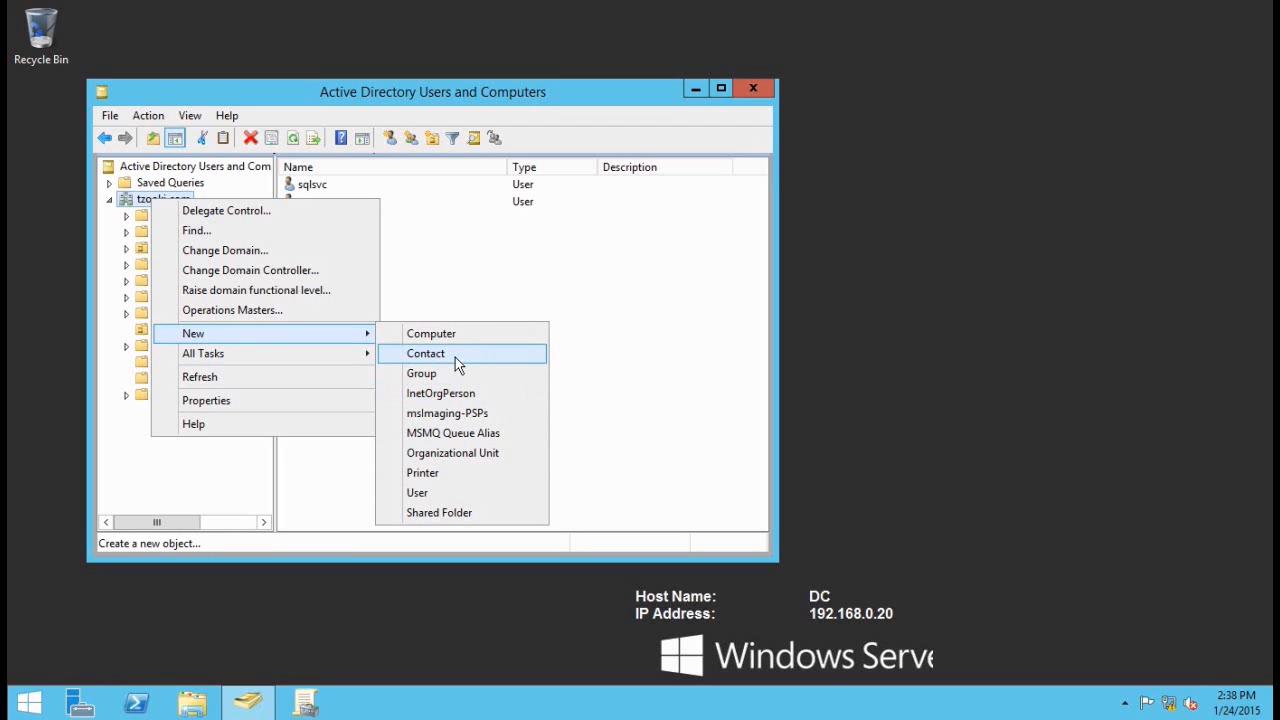
left_click(444, 462)
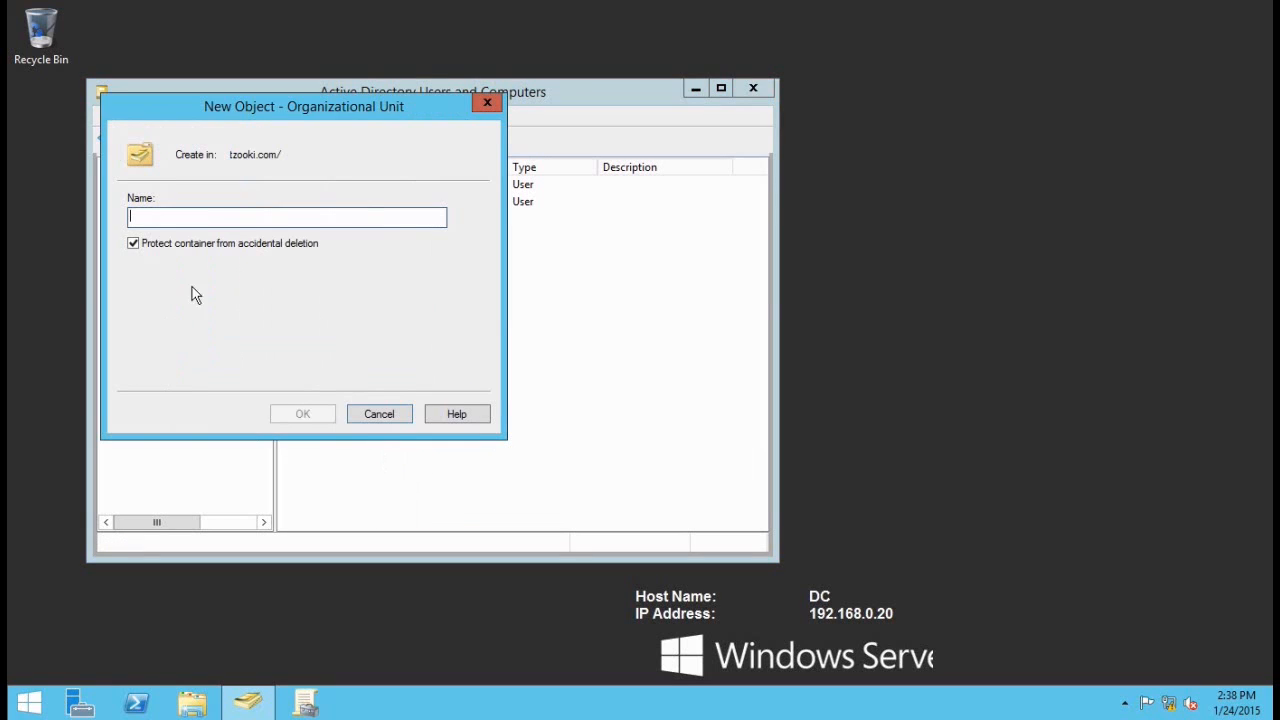
type("CRM 2015")
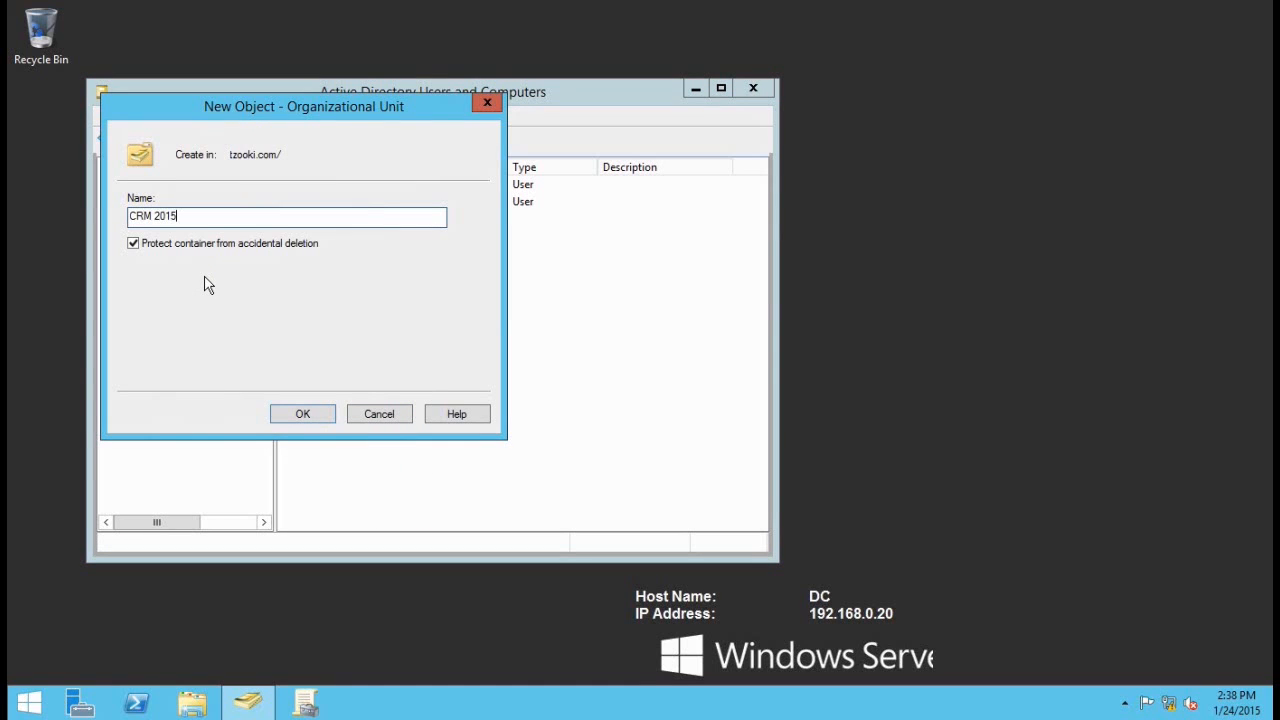
left_click(309, 419)
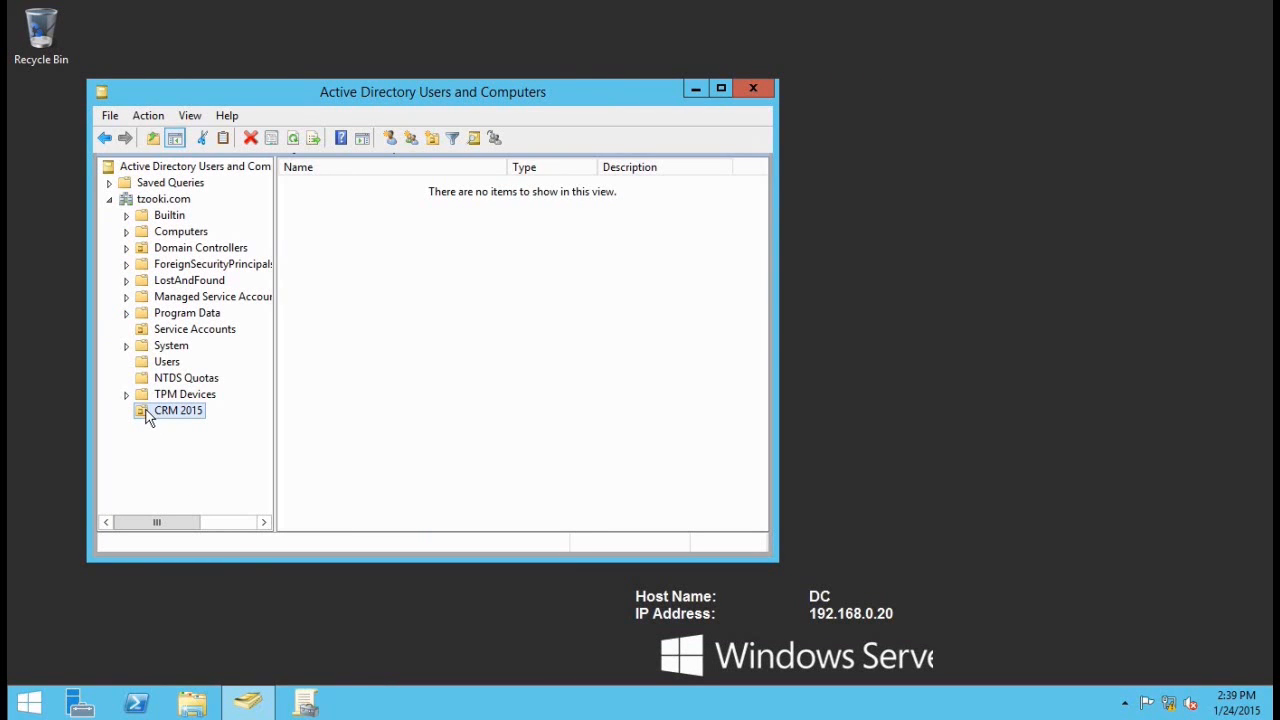
right_click(152, 418)
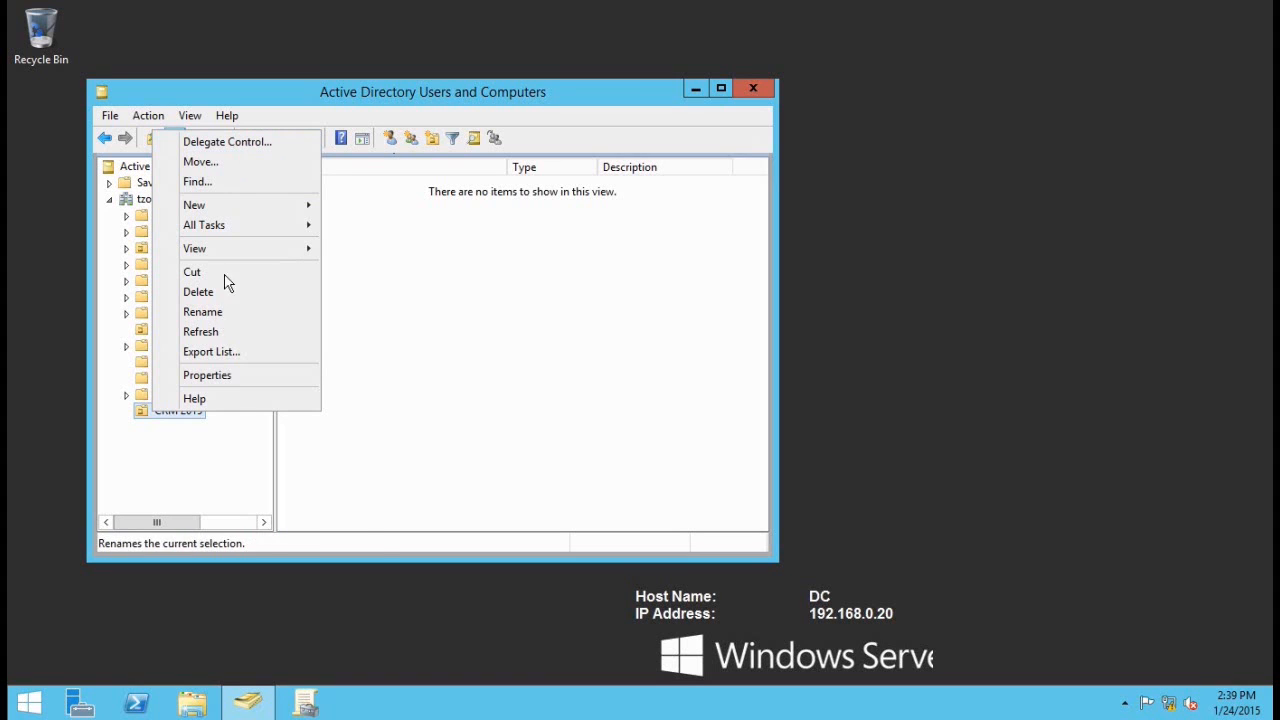
Step: Choose the Administrator account as the delegate for the CRM 2015 unit
left_click(257, 143)
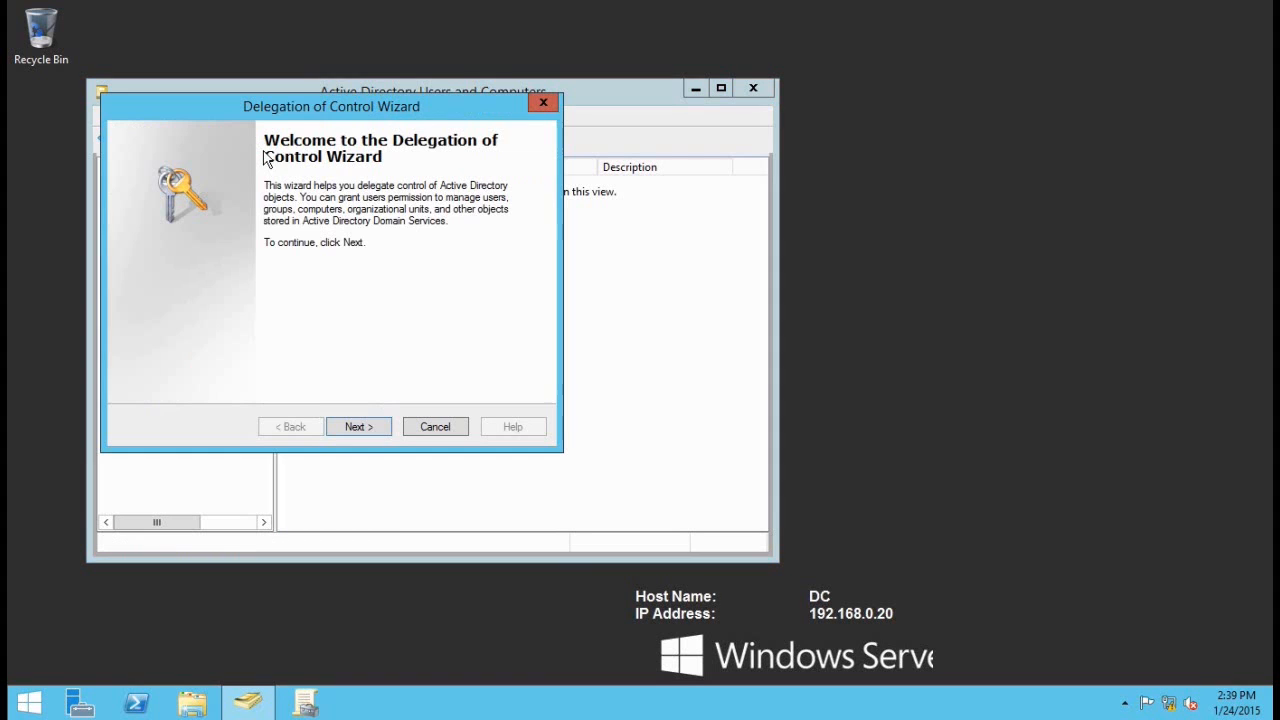
left_click(374, 427)
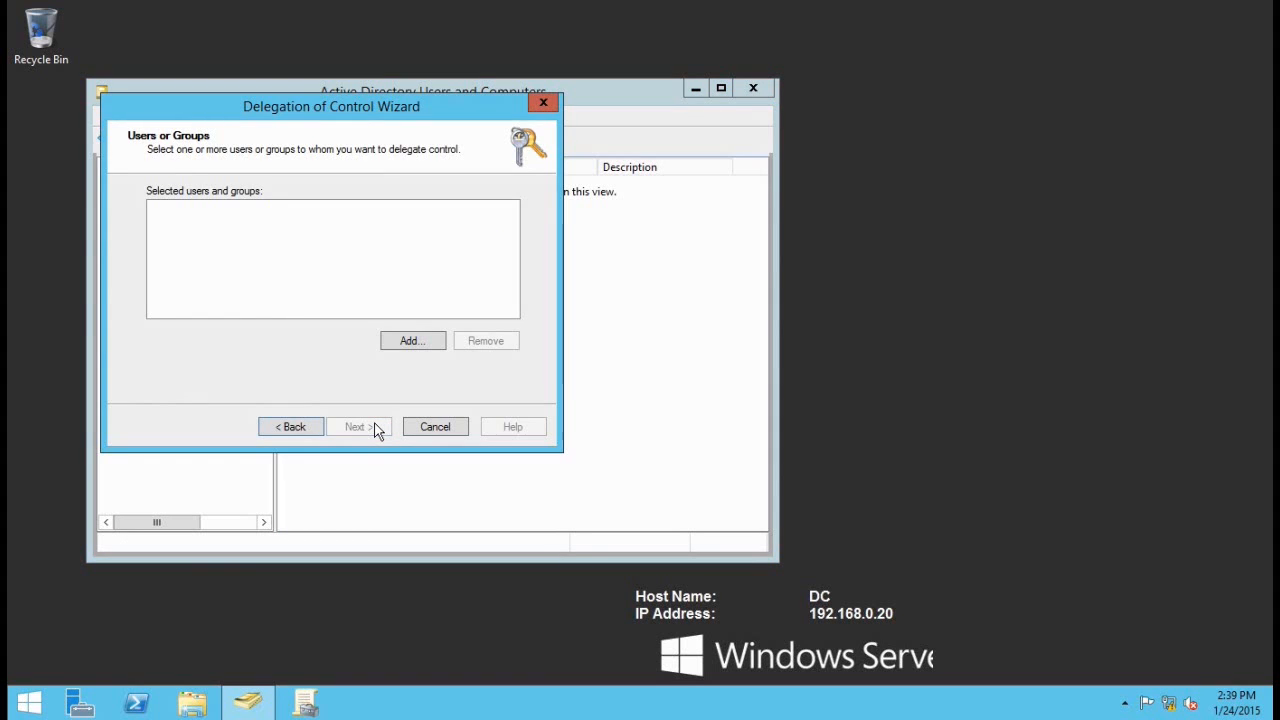
left_click(409, 339)
type("adm")
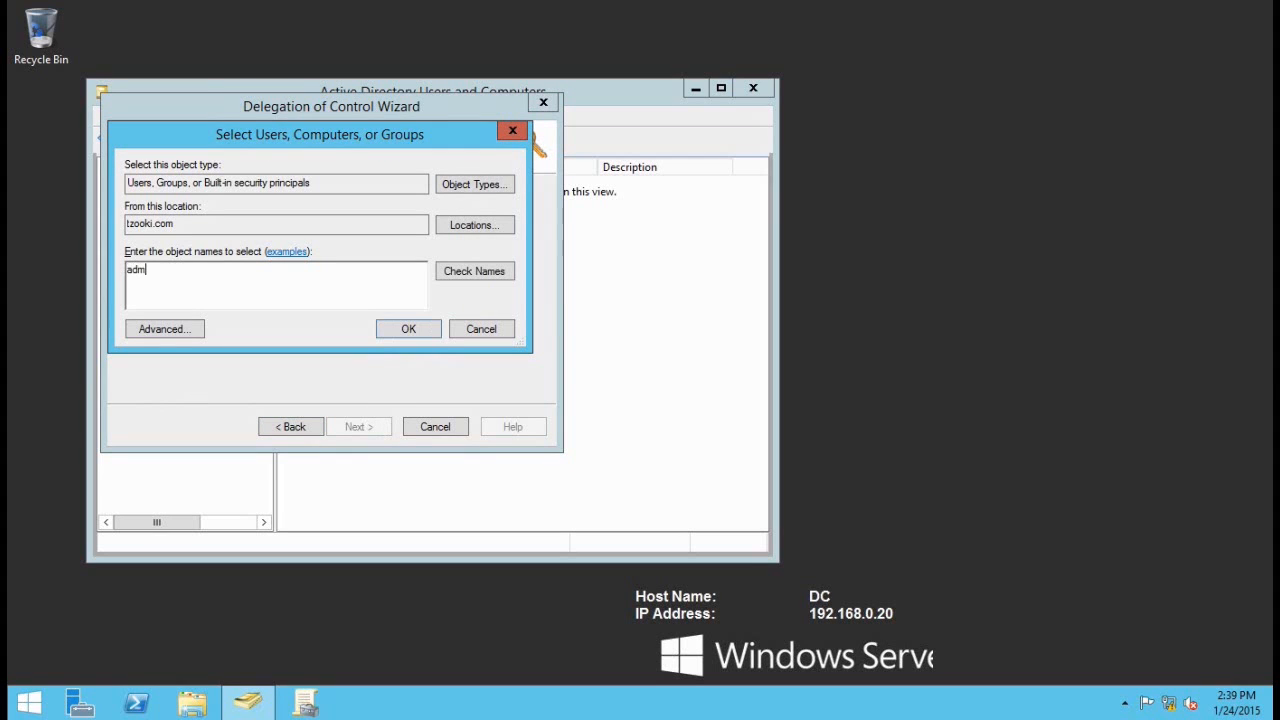
type("inistrator")
left_click(466, 275)
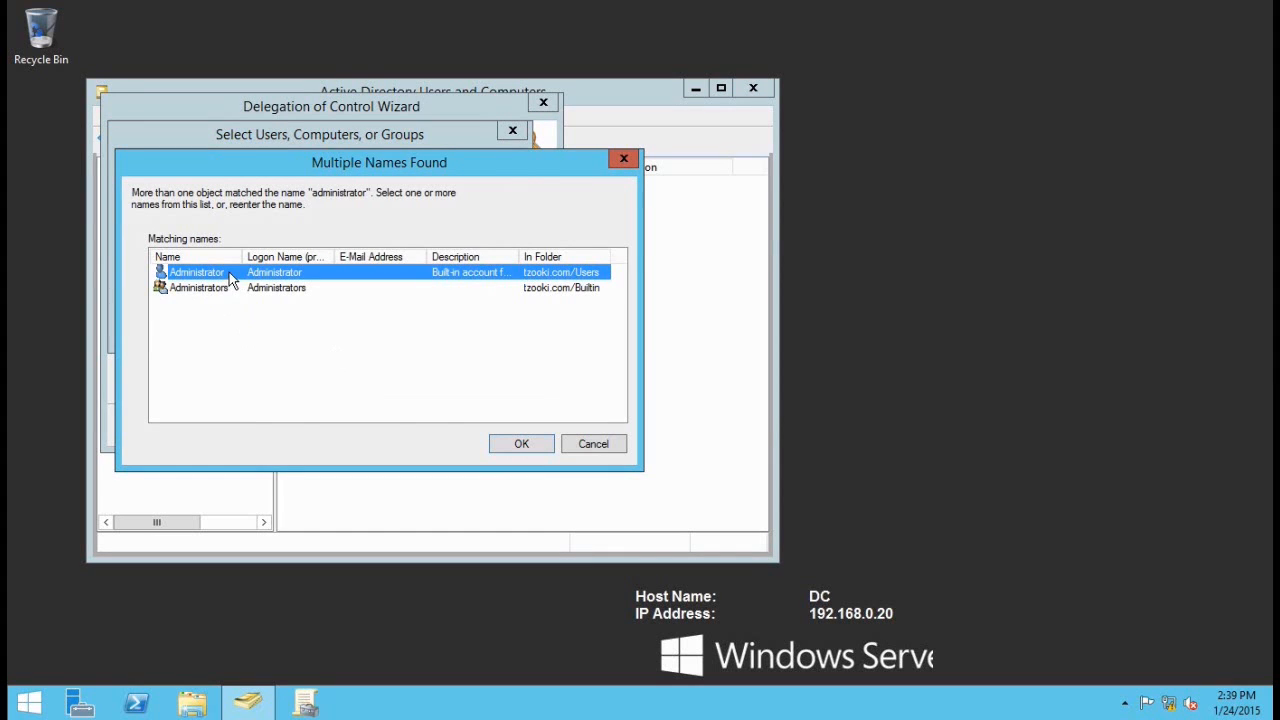
double_click(229, 274)
left_click(409, 329)
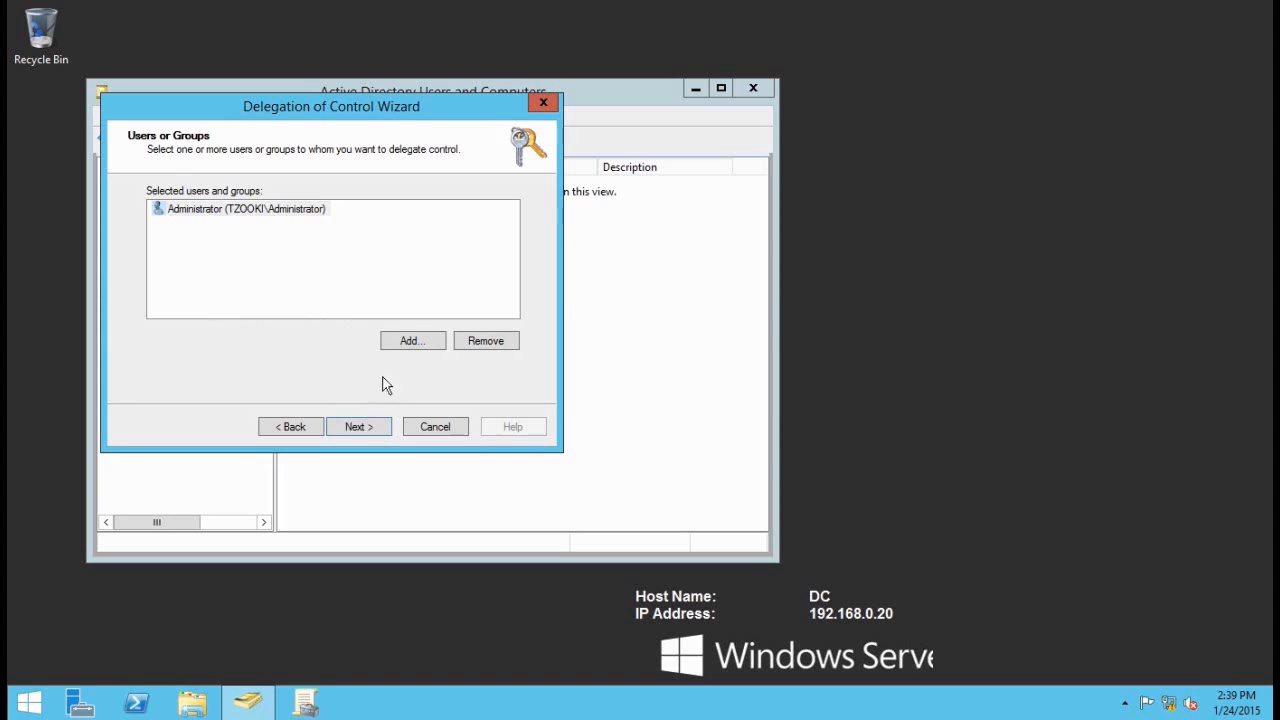
left_click(366, 434)
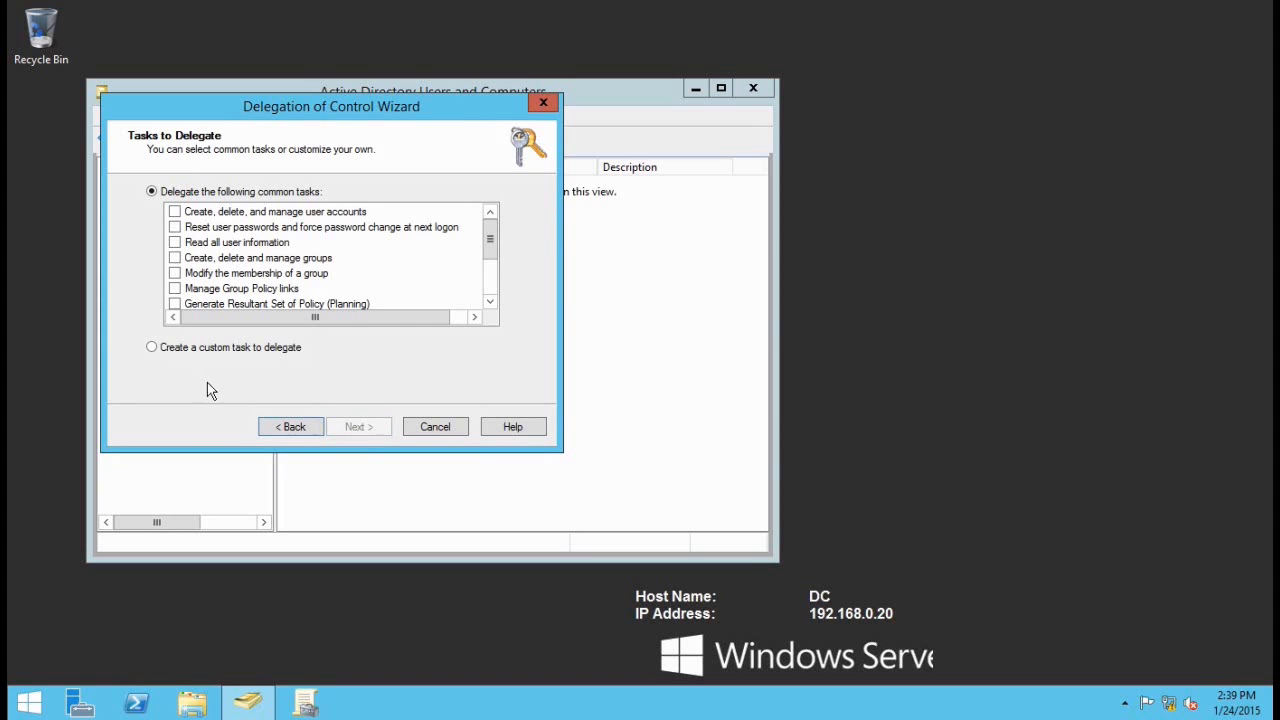
Step: Delegate managing user accounts, reading all user information and managing groups, then finish the wizard
left_click(176, 213)
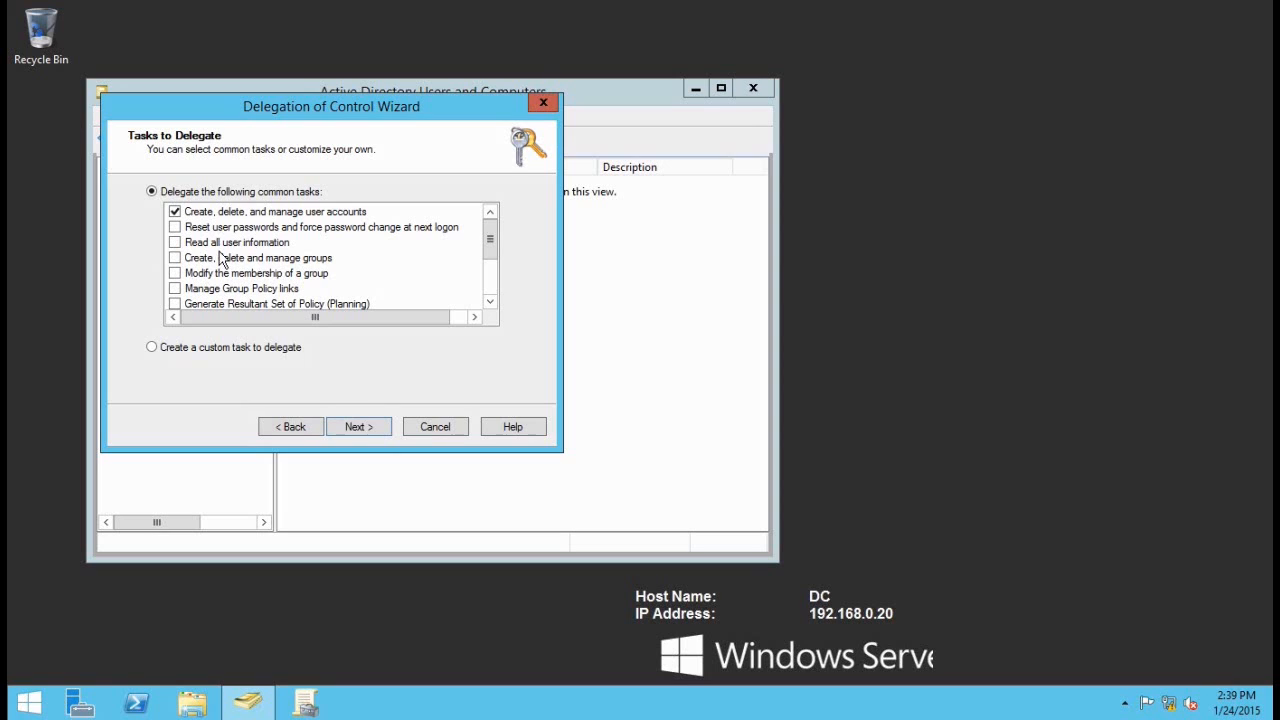
left_click(209, 249)
left_click(176, 243)
left_click(176, 259)
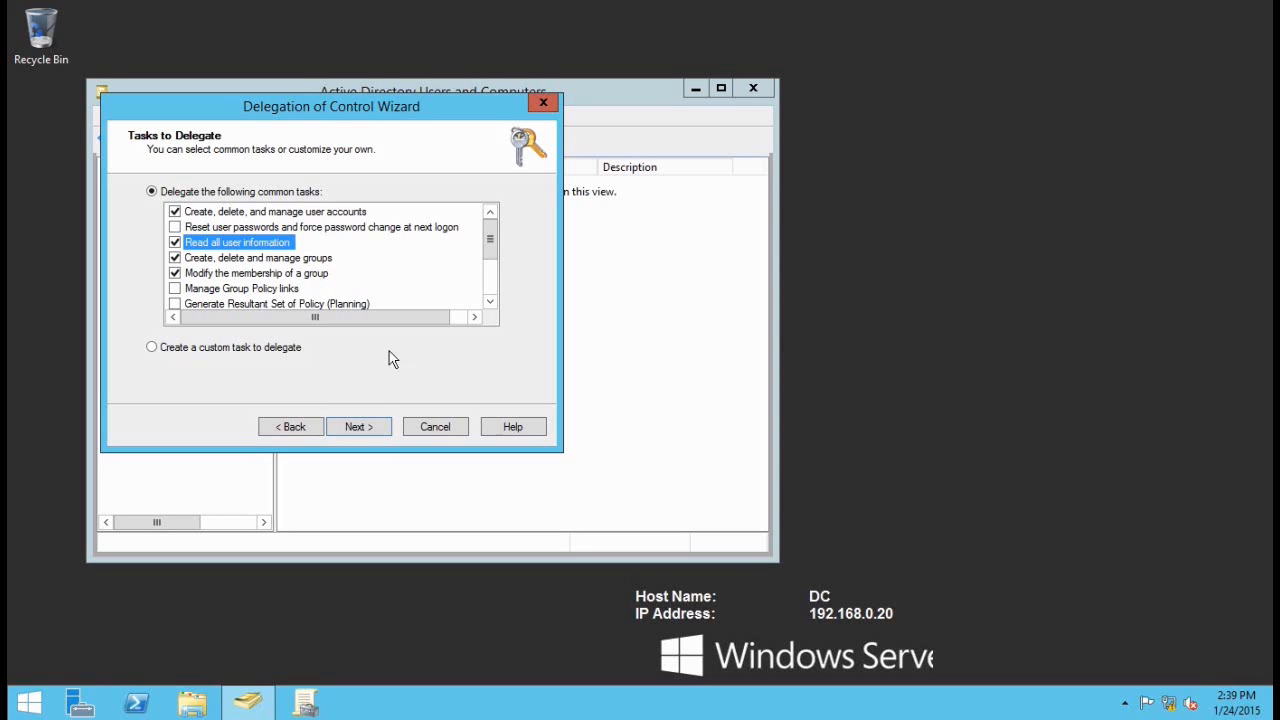
left_click(388, 427)
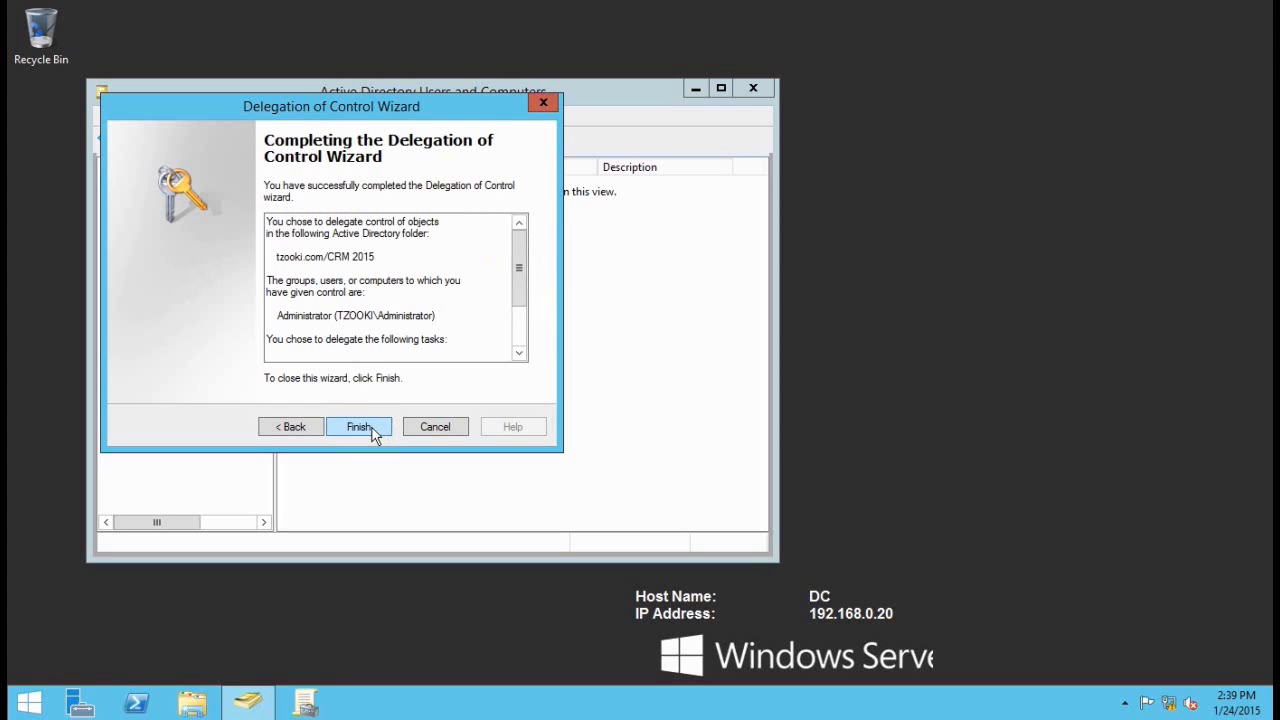
left_click(386, 427)
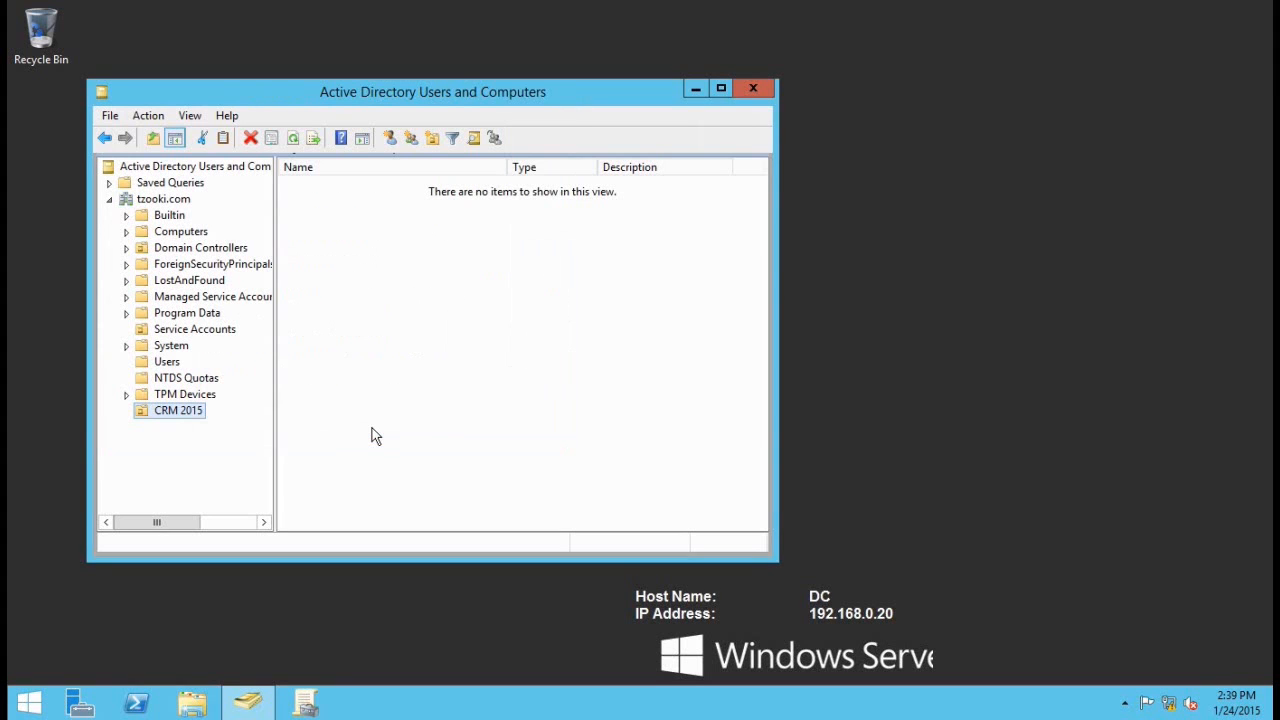
Step: Add the Administrator account to the CRM 2015 unit's security permissions list
right_click(152, 410)
left_click(242, 375)
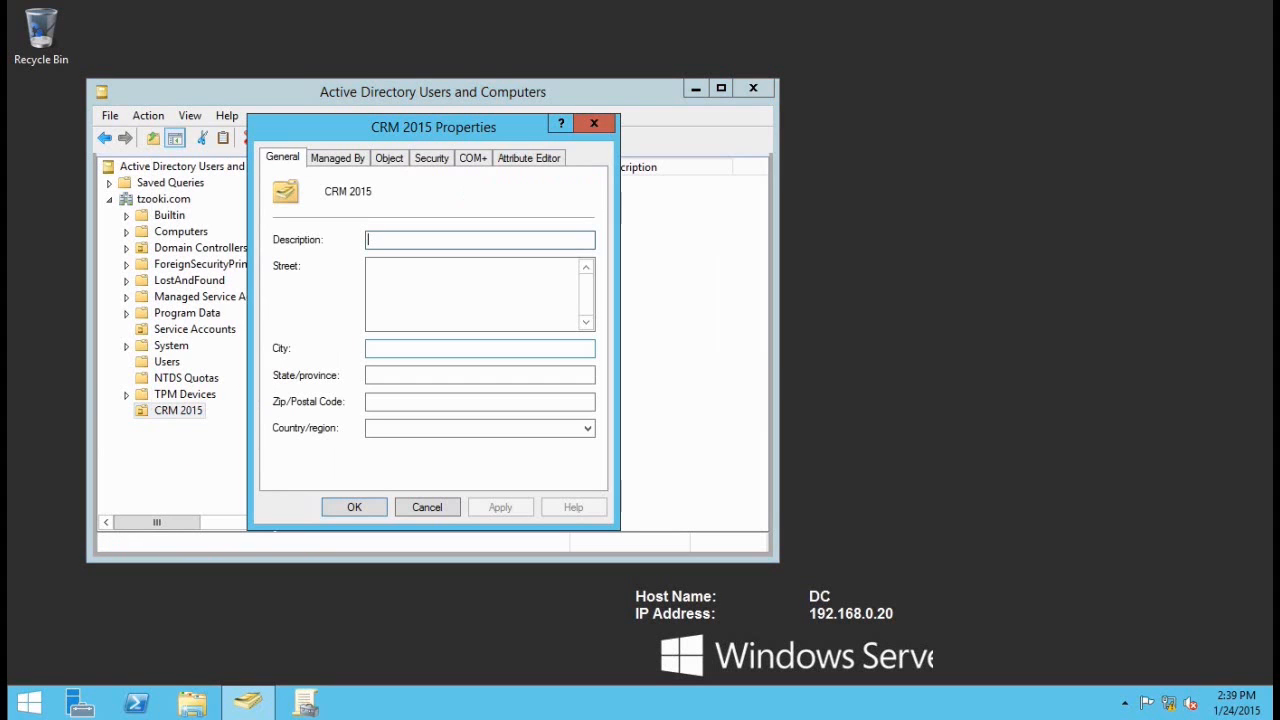
left_click(440, 160)
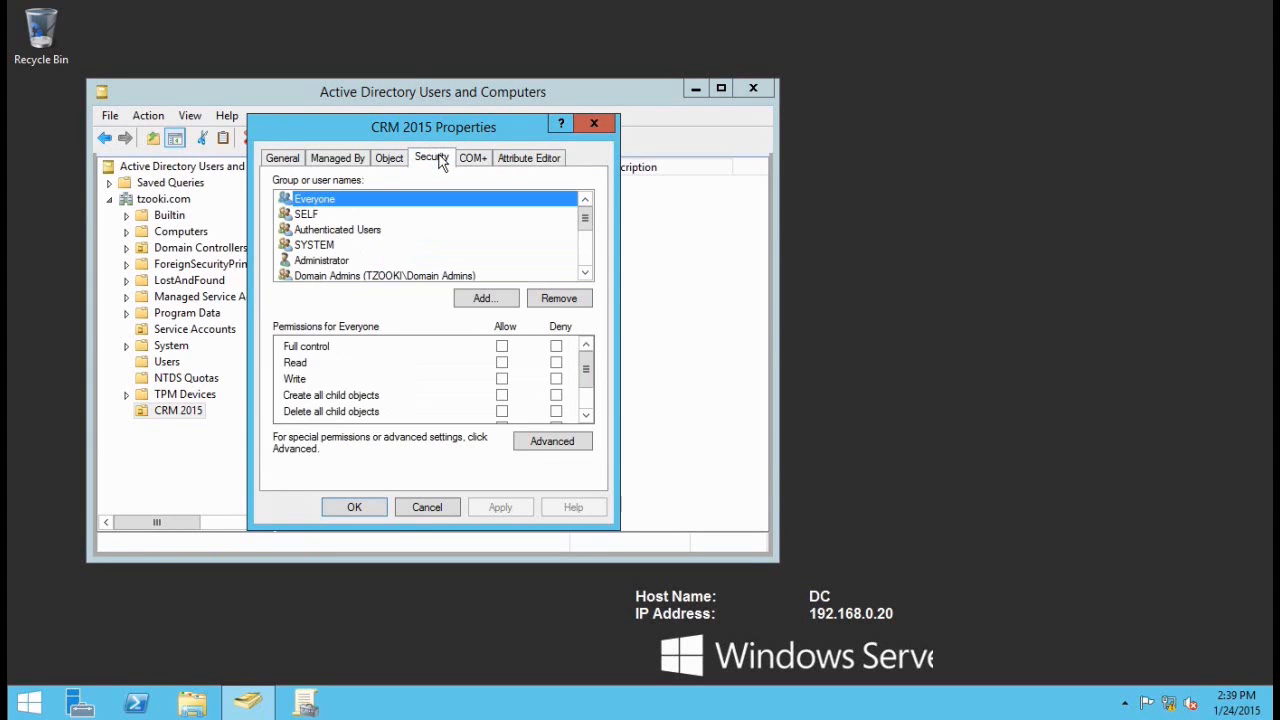
left_click(483, 299)
type("adm")
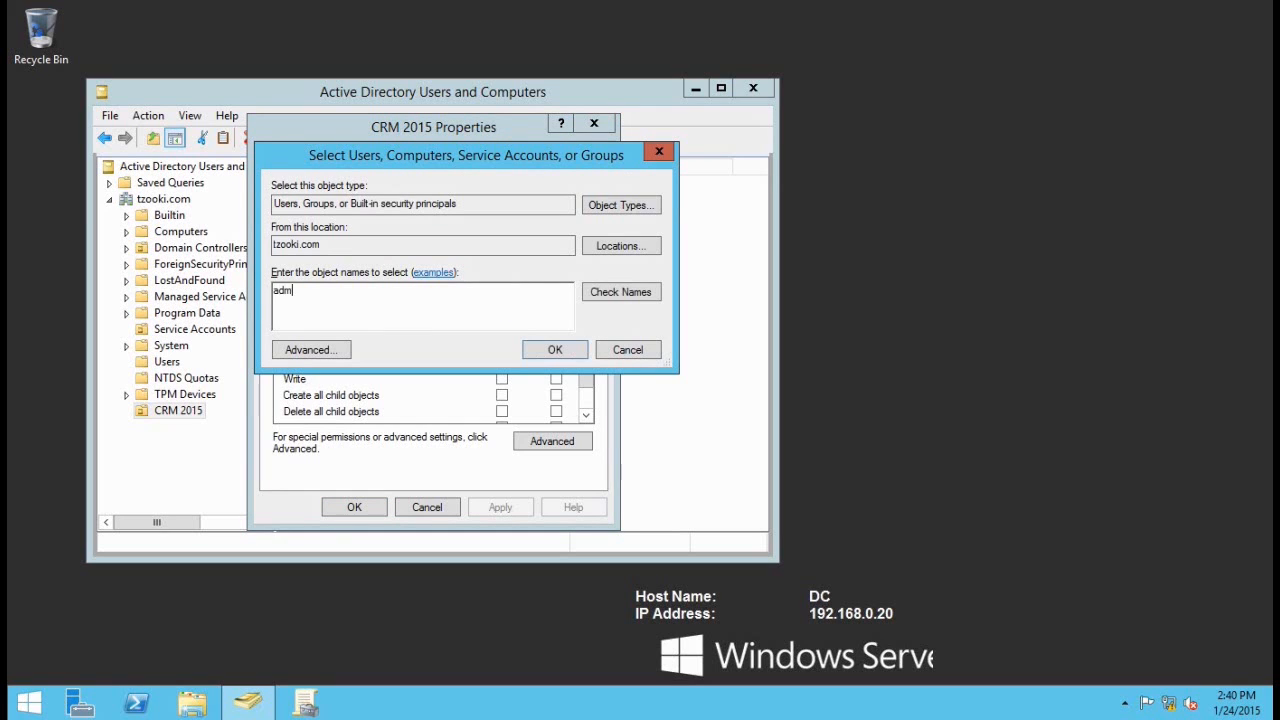
type("inistrator")
left_click(615, 293)
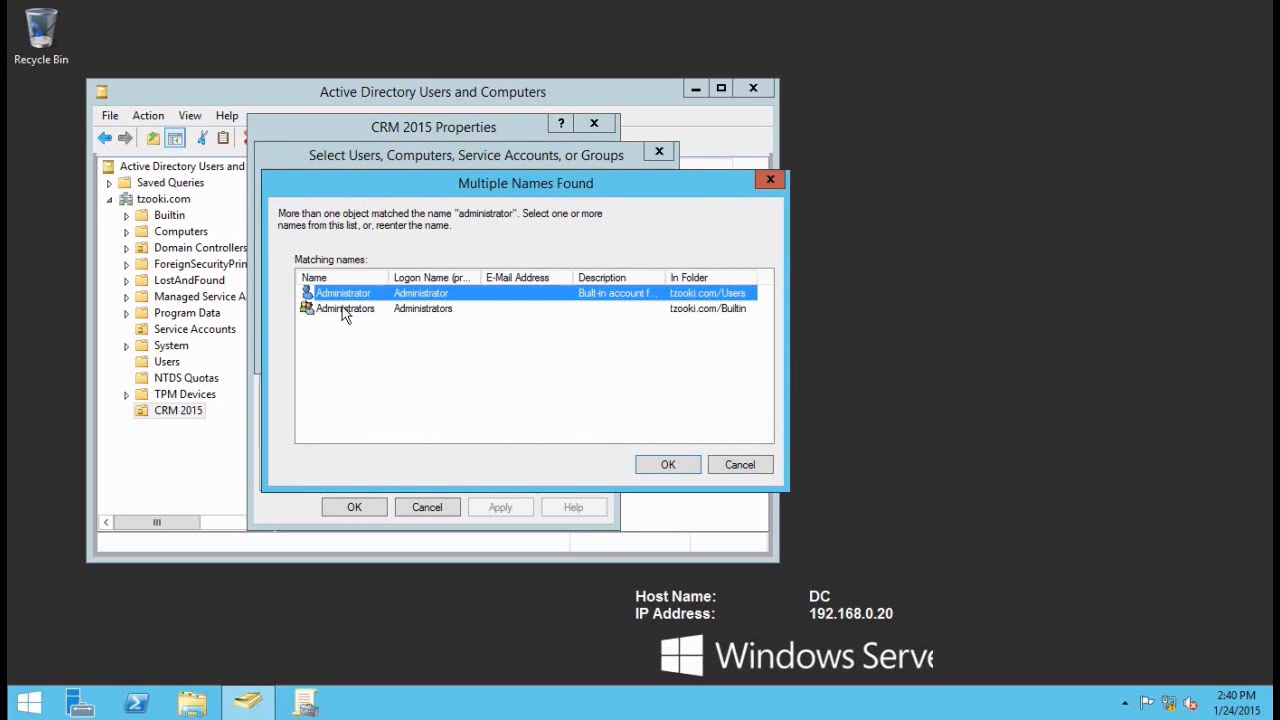
double_click(376, 293)
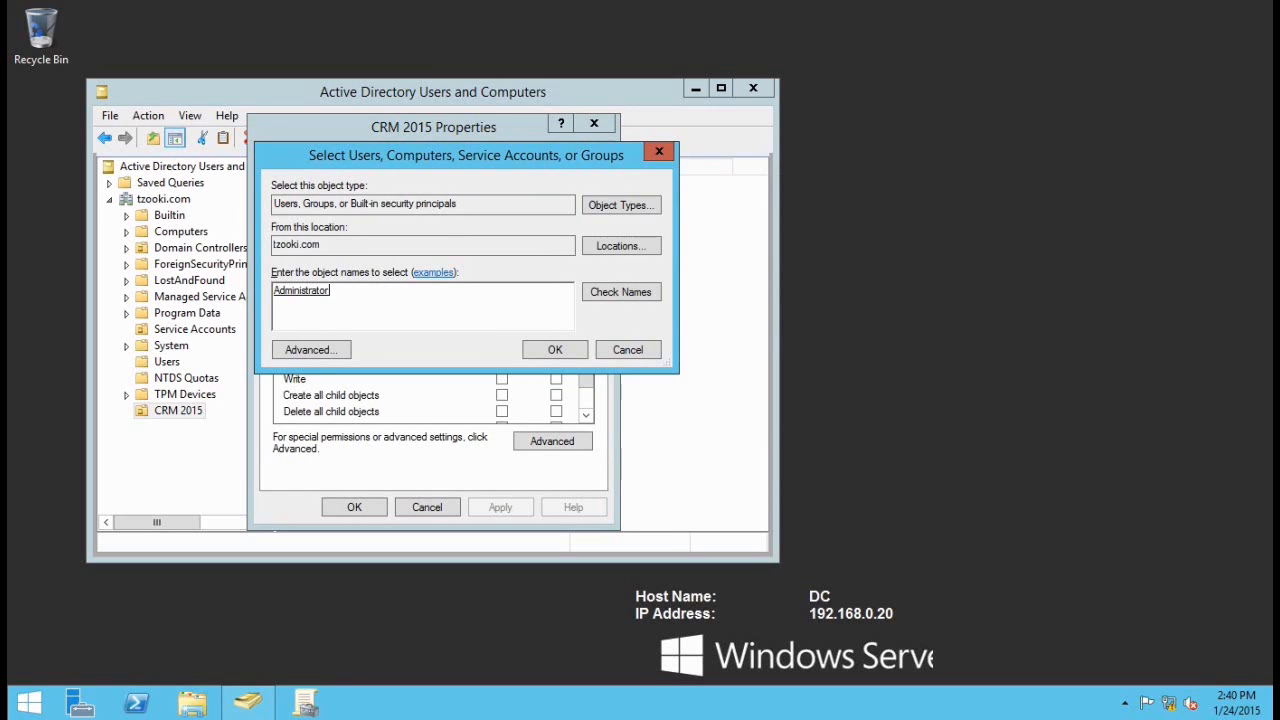
left_click(543, 352)
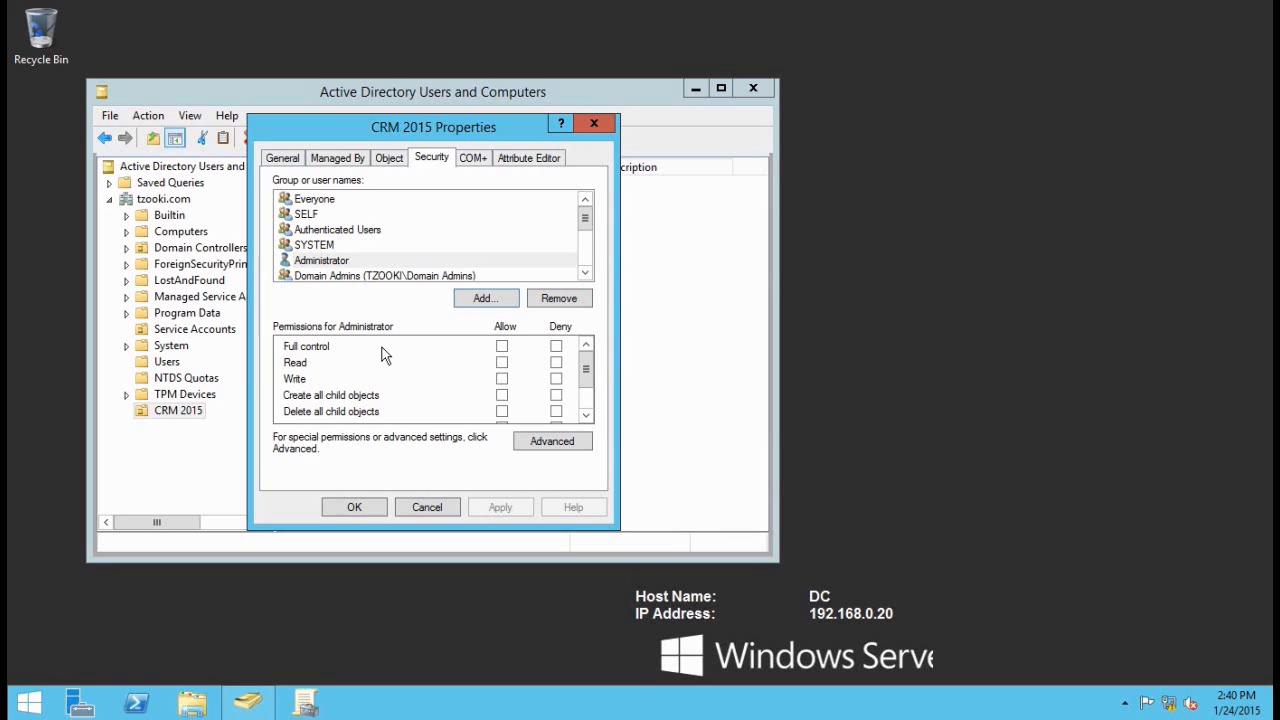
Step: Allow Administrator Read and Create all child objects on CRM 2015, and apply
left_click(502, 363)
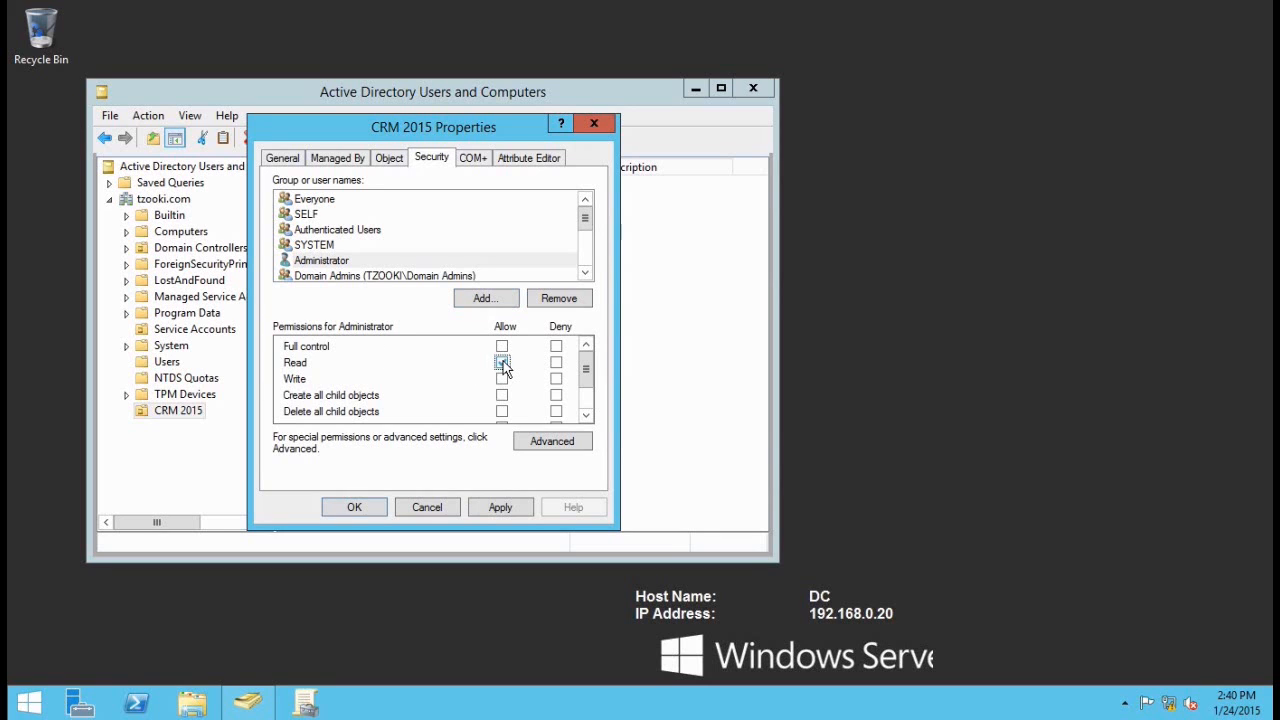
left_click(502, 396)
left_click(586, 416)
left_click(501, 507)
left_click(355, 507)
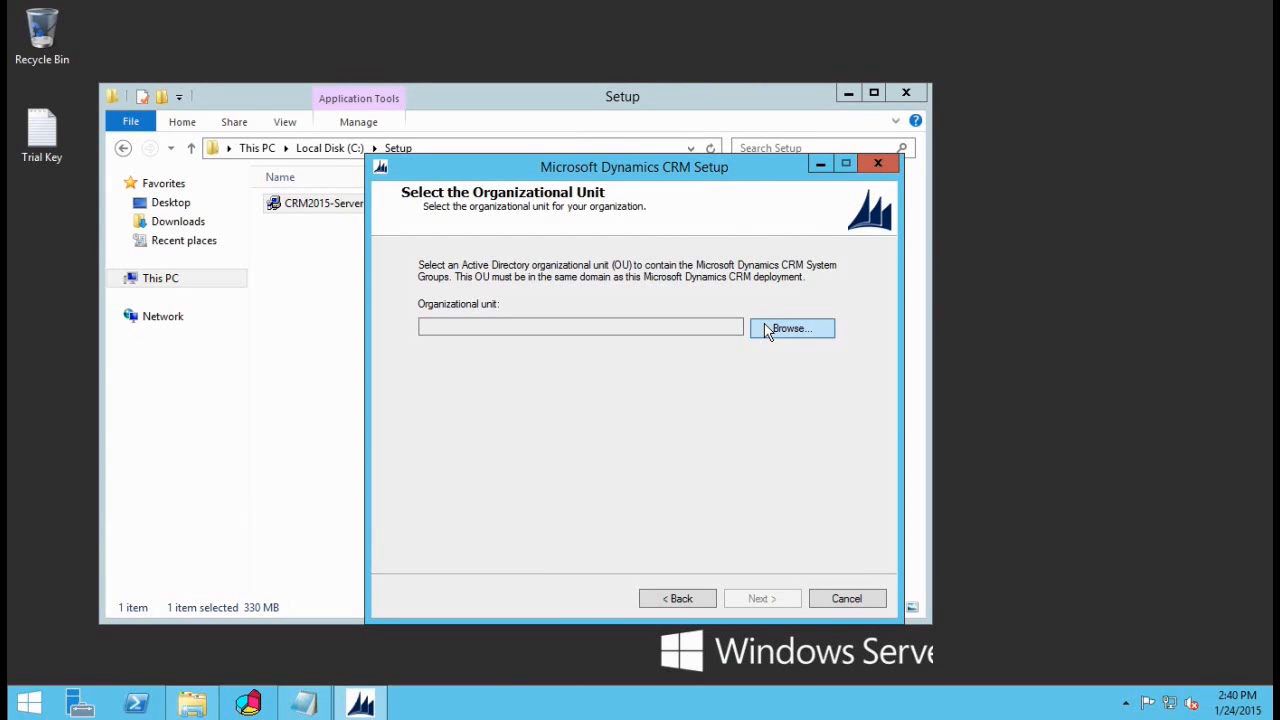
Step: Pick CRM 2015 as the organizational unit and continue to Specify Service Accounts
left_click(803, 338)
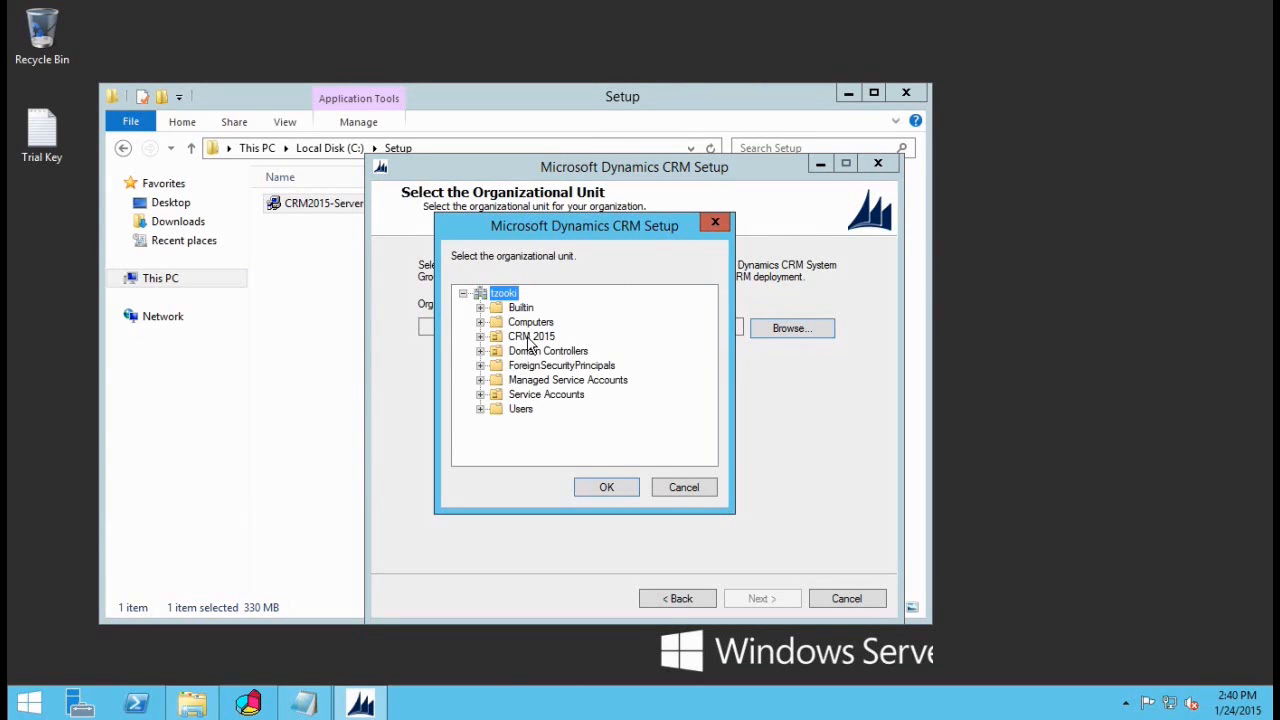
left_click(601, 484)
left_click(766, 598)
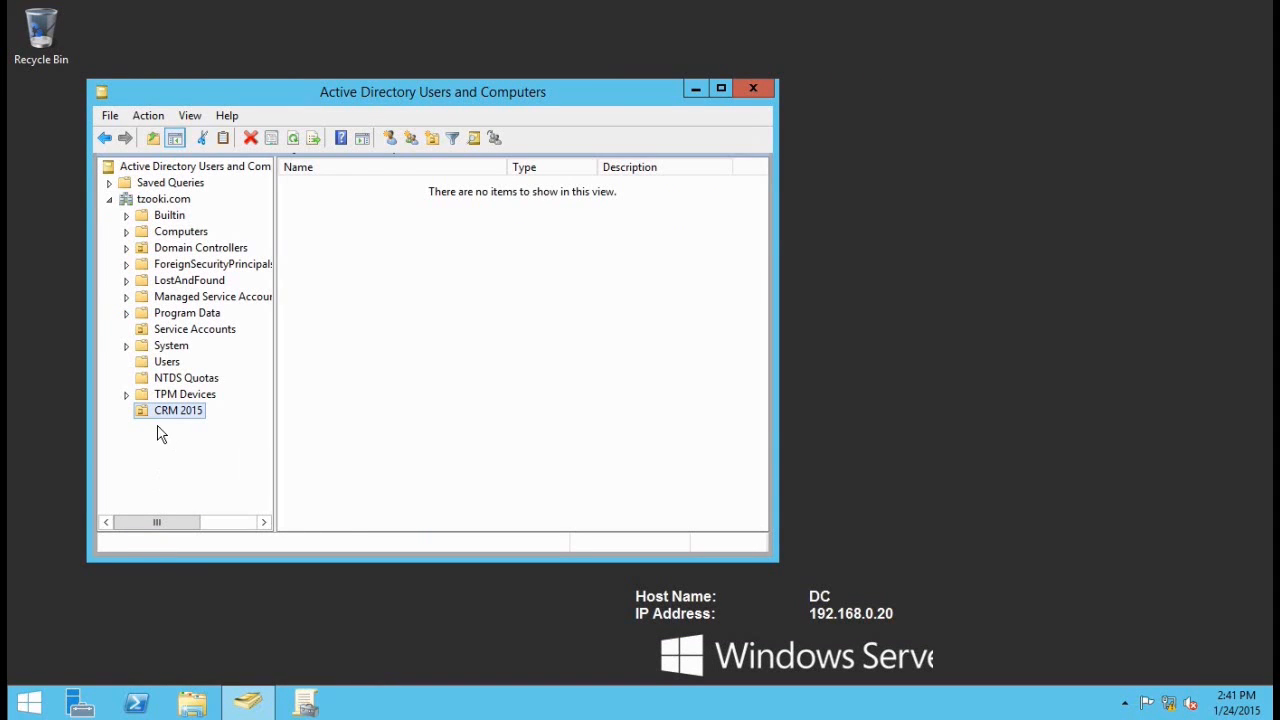
Step: Start a new user named crmsvc in the CRM 2015 unit
right_click(153, 411)
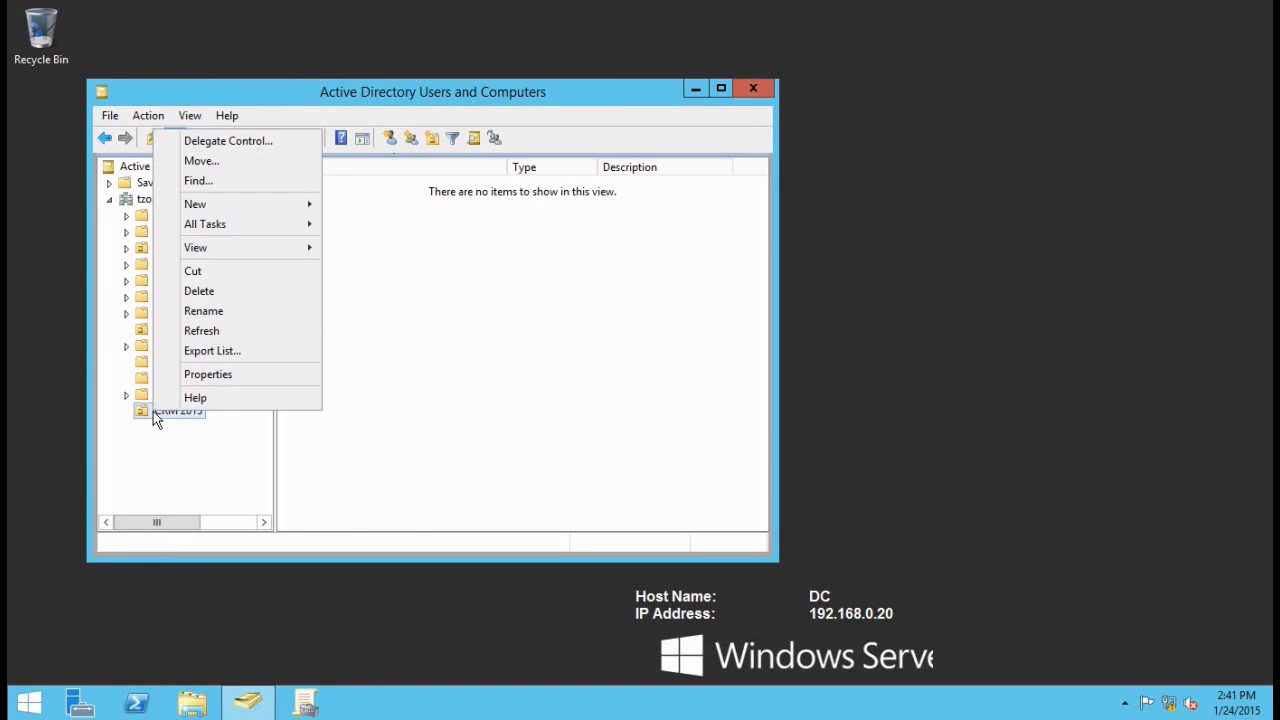
mouse_move(268, 207)
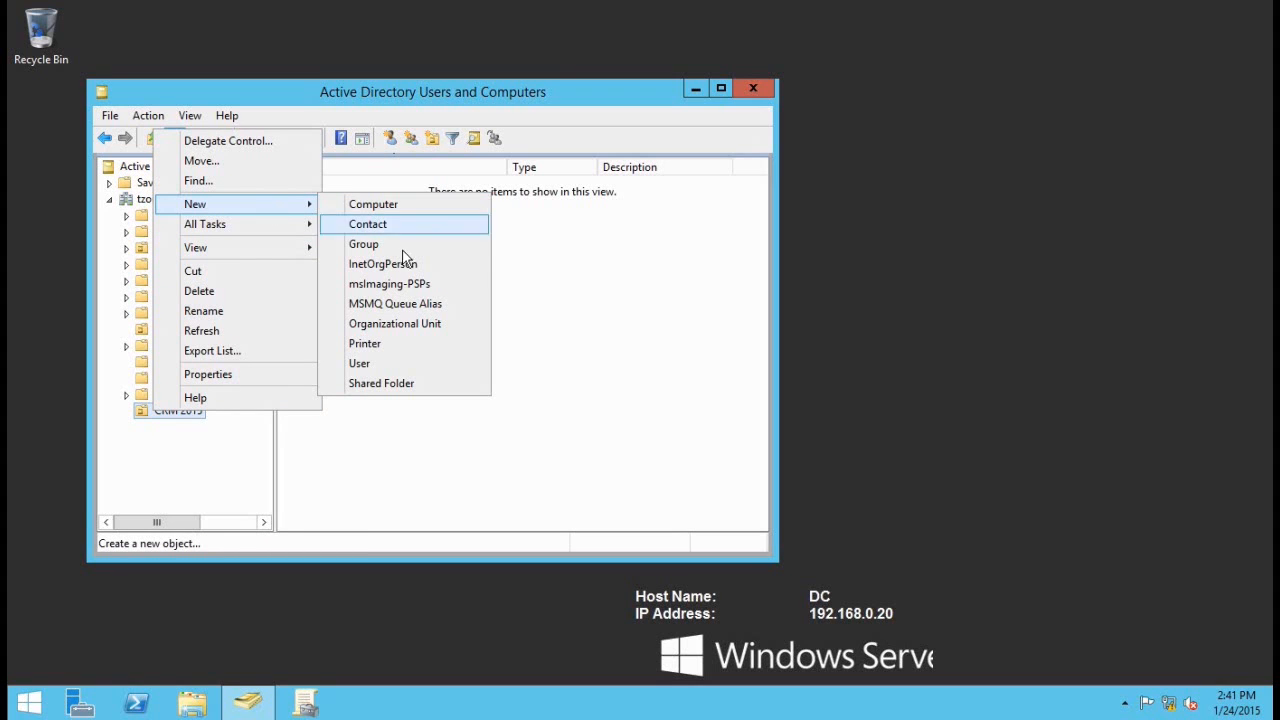
left_click(362, 364)
type("crmsvc")
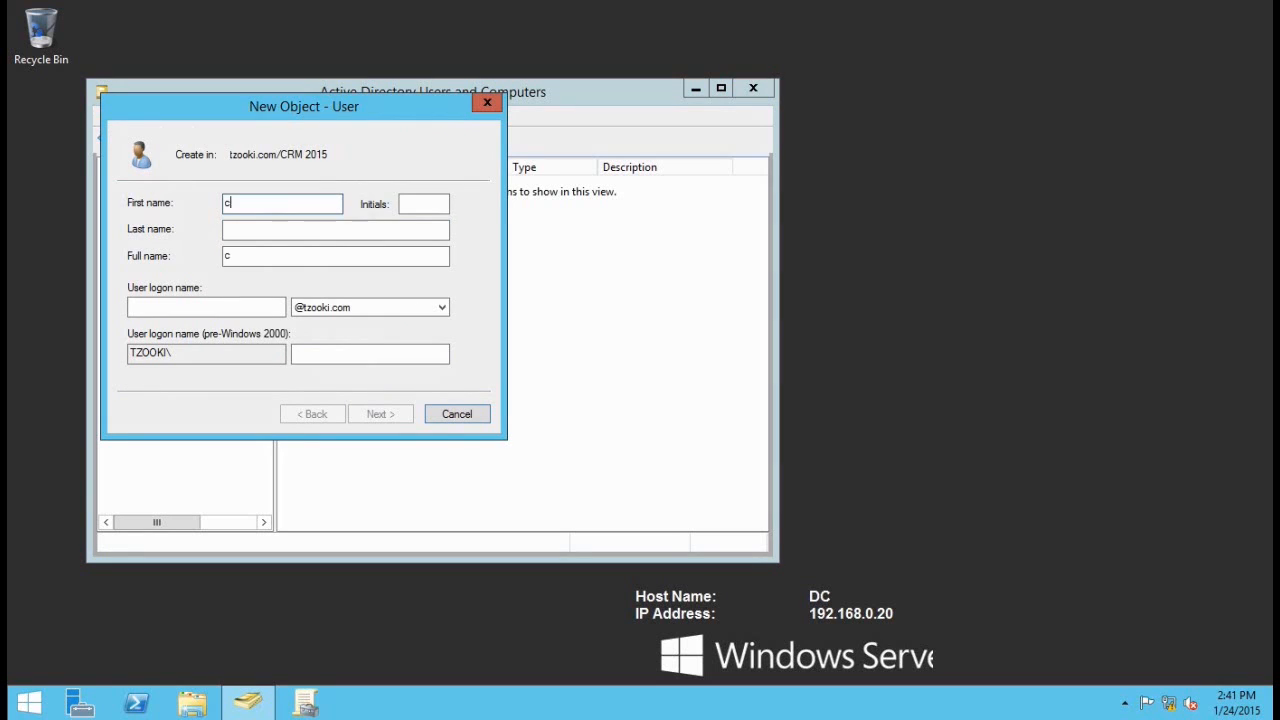
key("Tab")
key("Tab")
key("Tab")
key("Tab")
type("crmsvc")
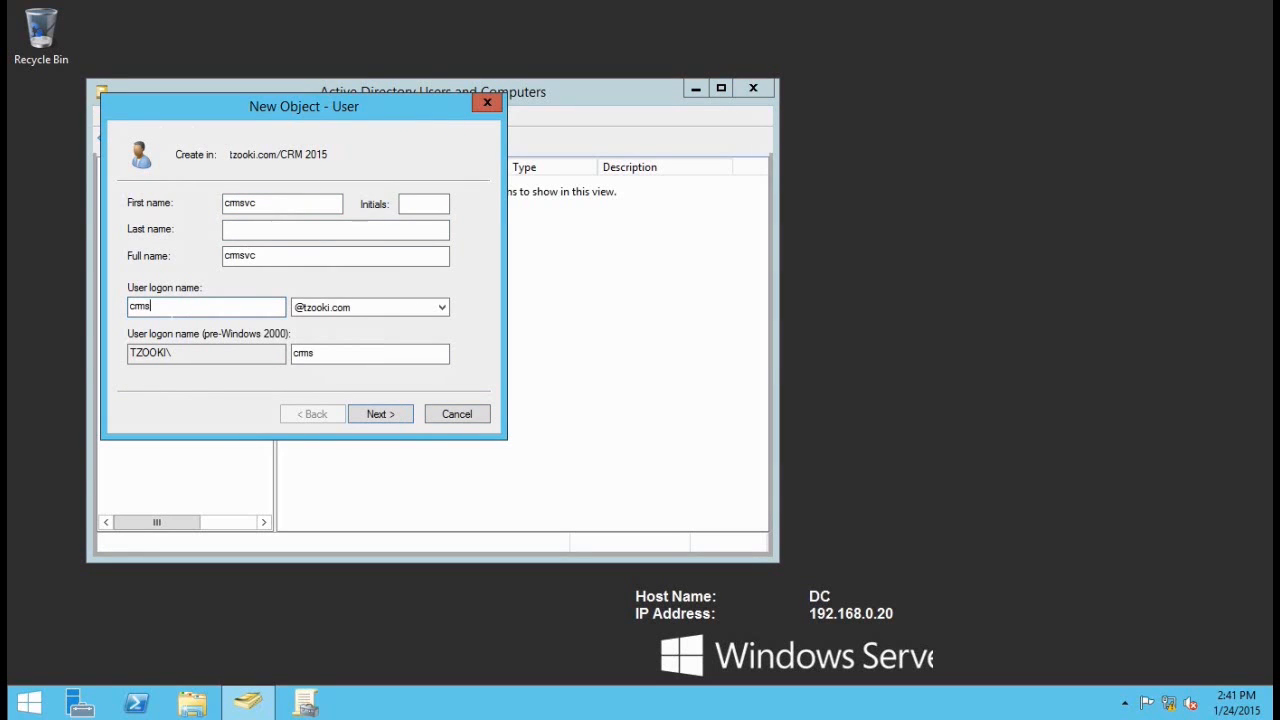
left_click(399, 413)
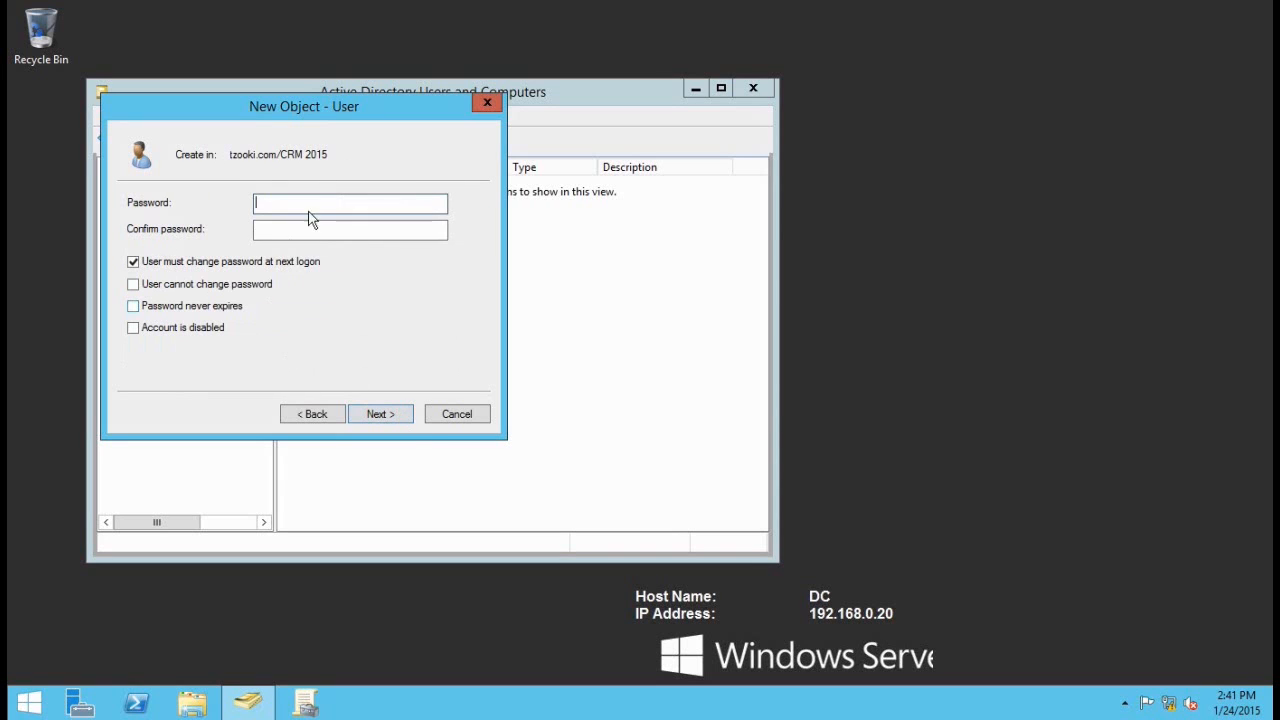
Step: Give crmsvc a never-expiring password with no change required at next logon, and create it
type("••••••••••")
key("Tab")
type("••••••••••")
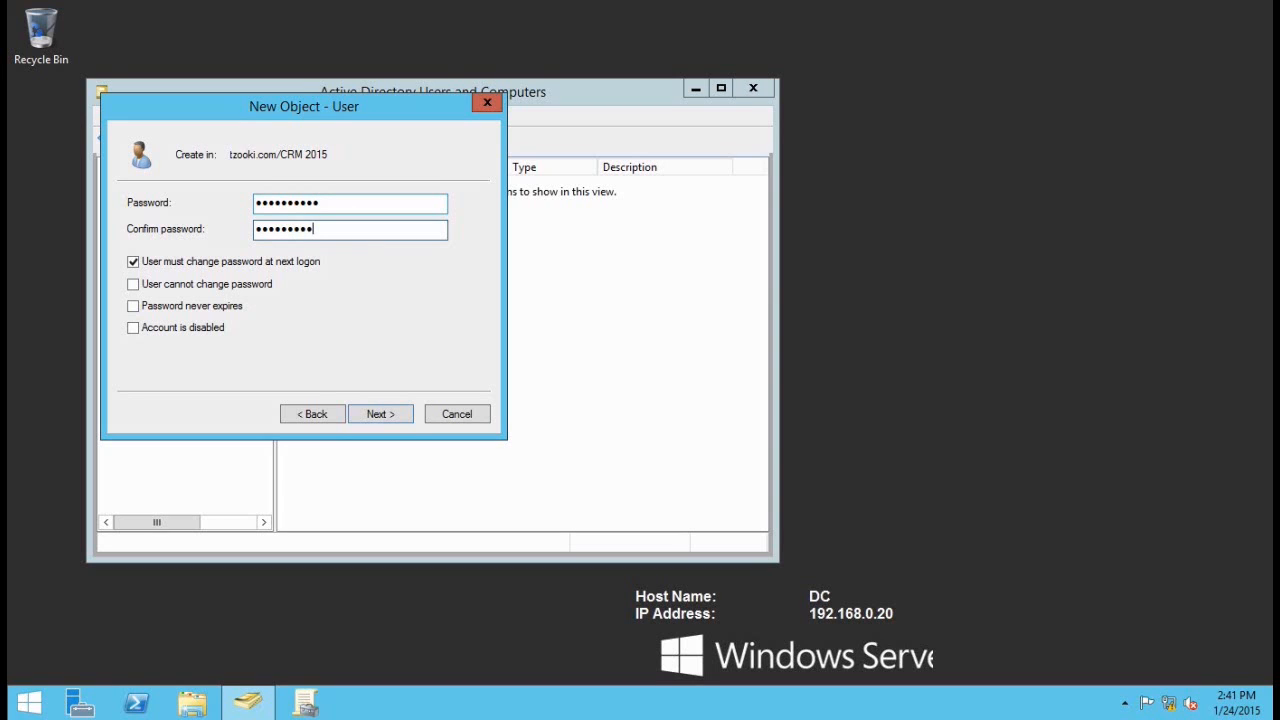
left_click(190, 262)
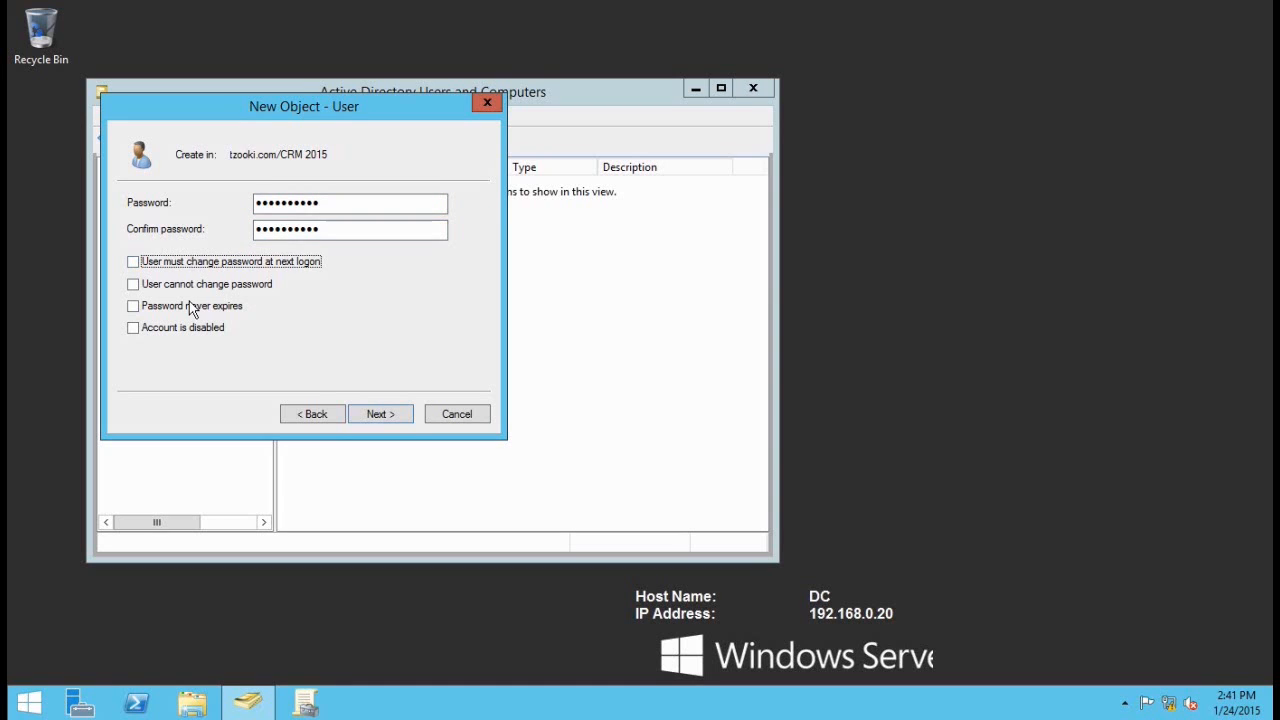
left_click(190, 310)
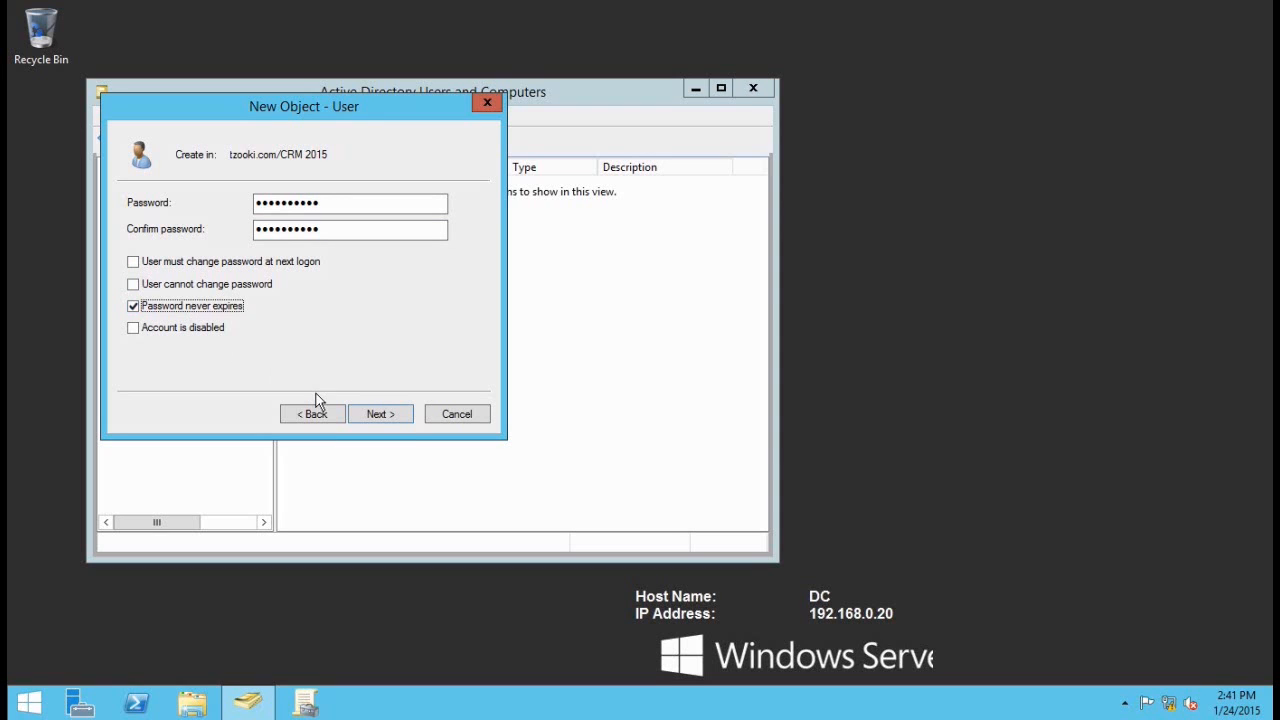
left_click(378, 419)
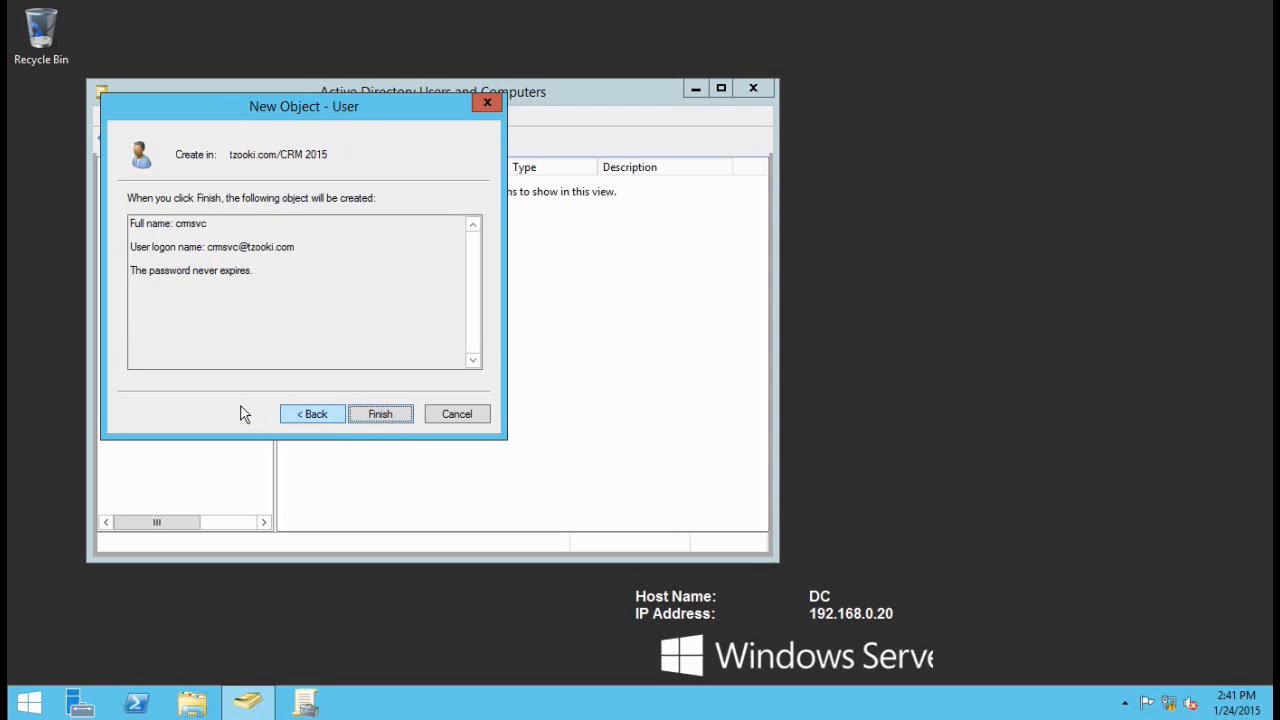
left_click(395, 418)
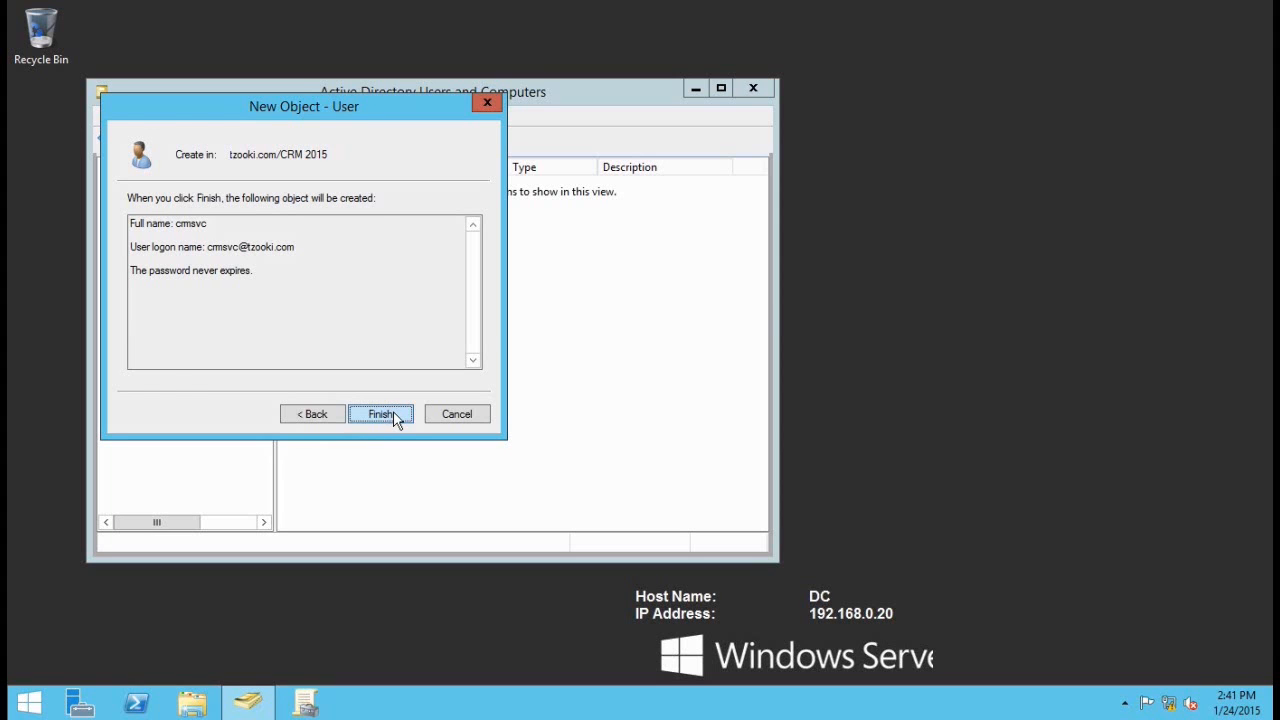
left_click(908, 315)
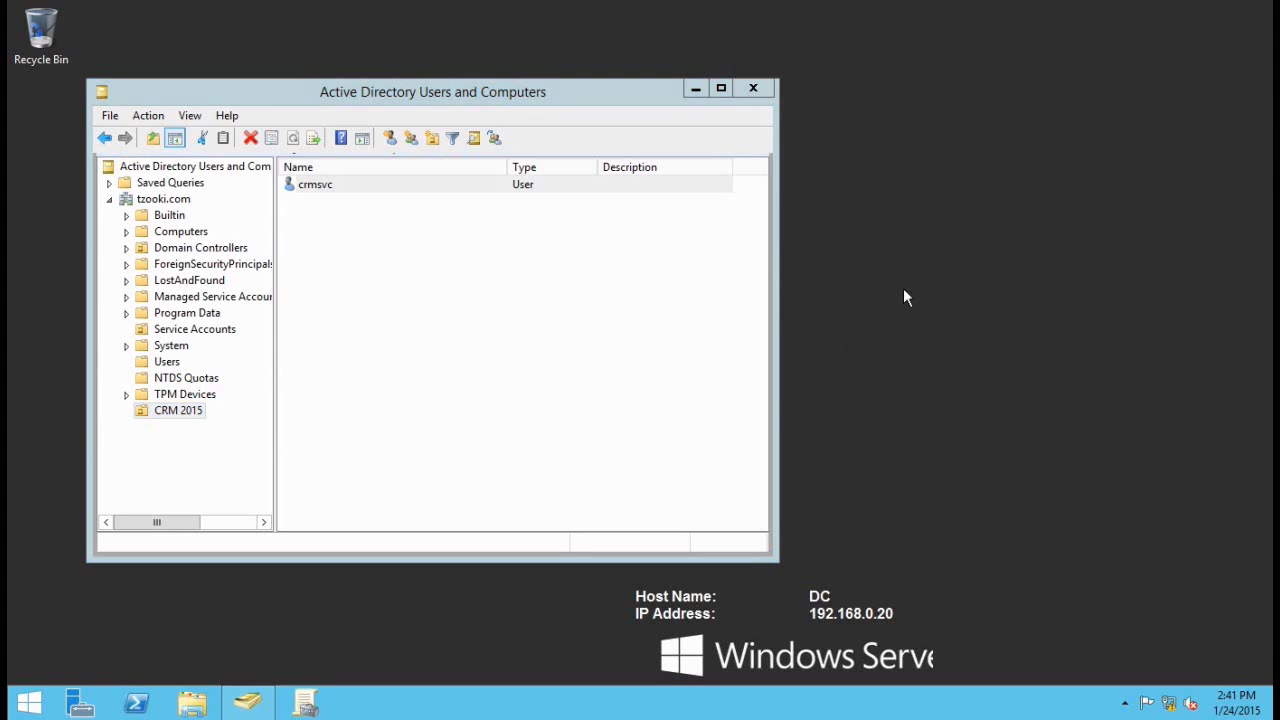
left_click(538, 253)
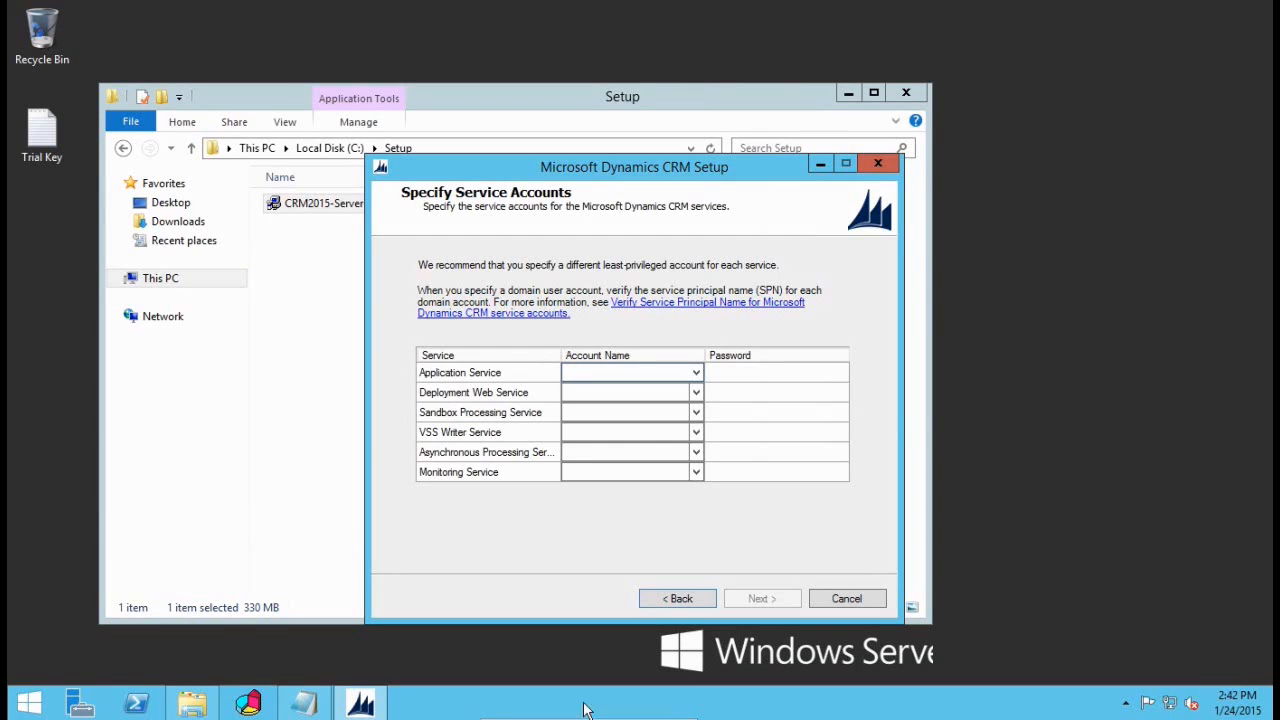
Step: Set all six CRM services to run under the TZOOKI\CRMSVC domain account
left_click(696, 373)
left_click(626, 389)
type("tzcoki\\")
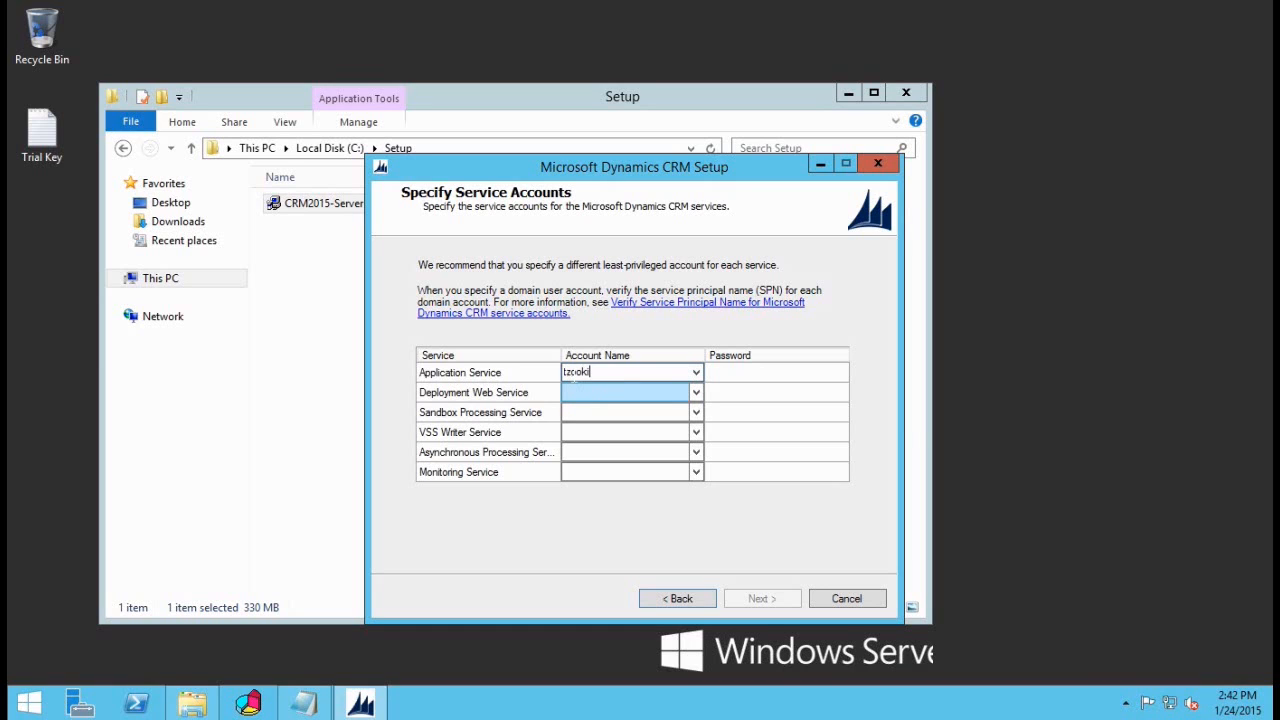
type("crmsvc")
left_click(630, 373)
key("ctrl+c")
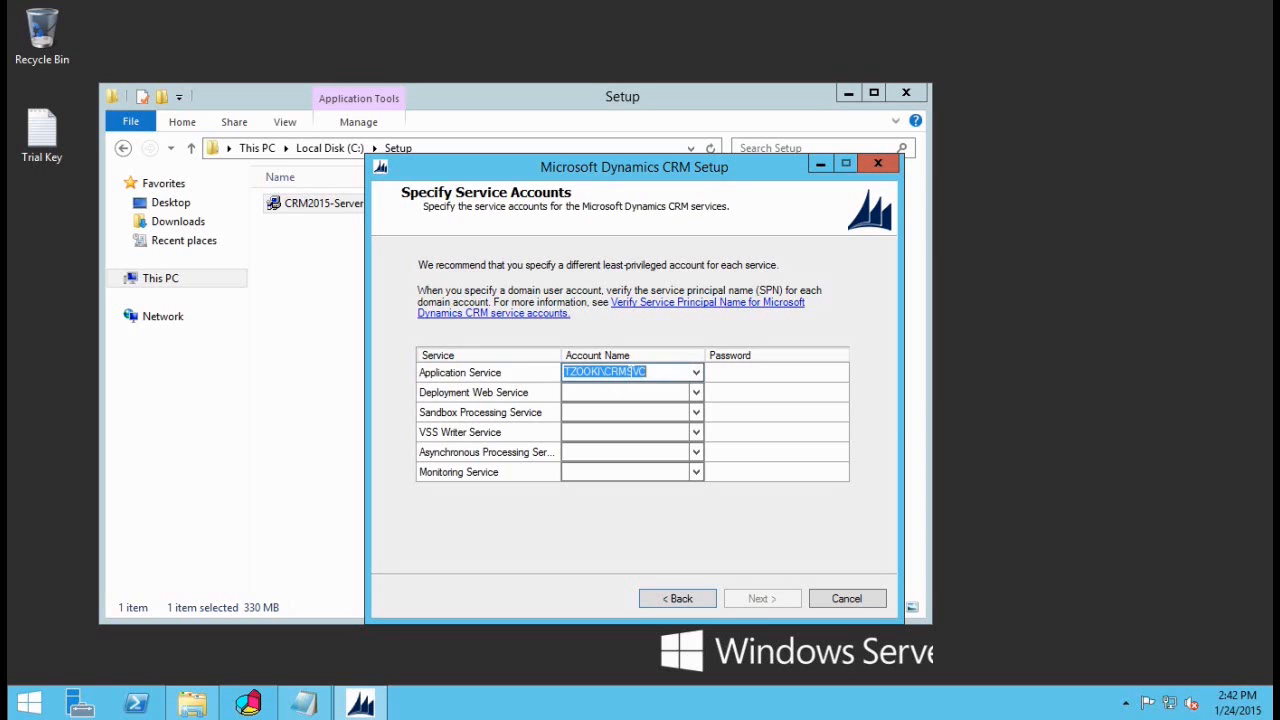
left_click(614, 393)
key("ctrl+v")
left_click(576, 416)
key("ctrl+v")
left_click(587, 436)
key("ctrl+v")
left_click(595, 455)
key("ctrl+v")
left_click(597, 474)
key("ctrl+v")
Step: Enter the service account password for every service and continue to website selection
left_click(756, 374)
type("**********")
key("Down")
type("**********")
left_click(755, 414)
type("**********")
left_click(758, 432)
type("**********")
key("Down")
type("*********")
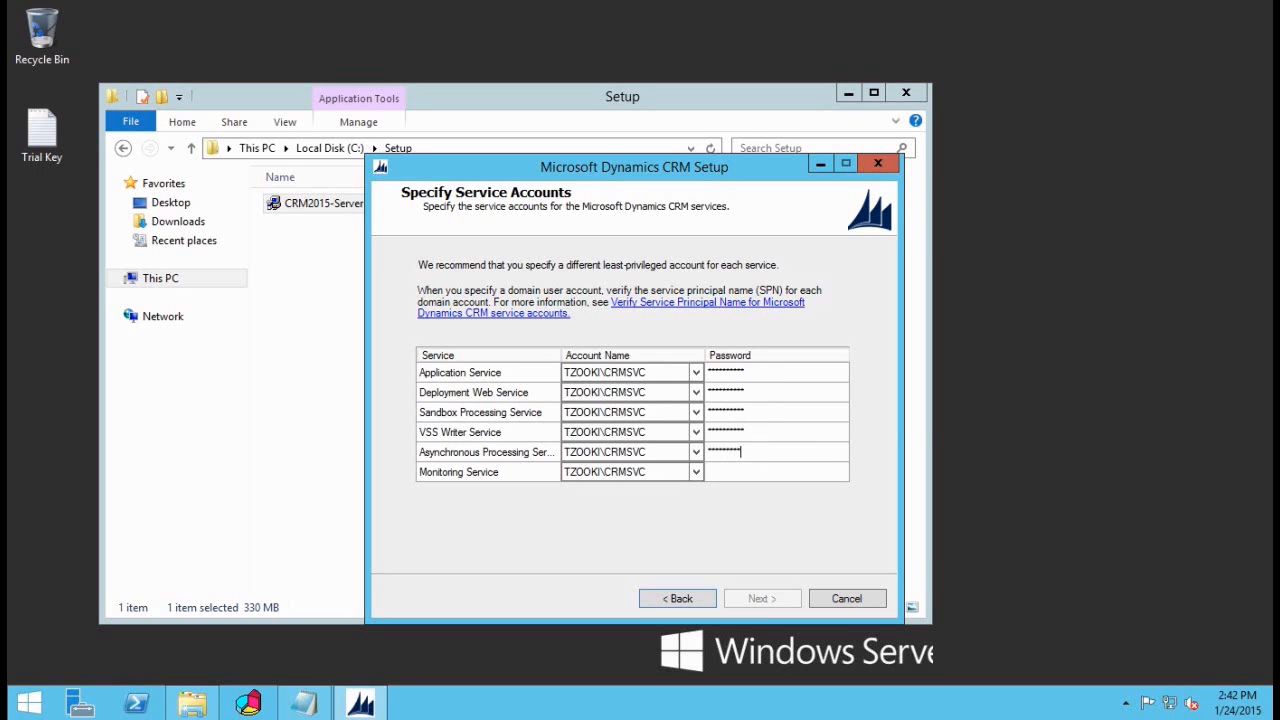
type("*")
left_click(758, 474)
type("**********")
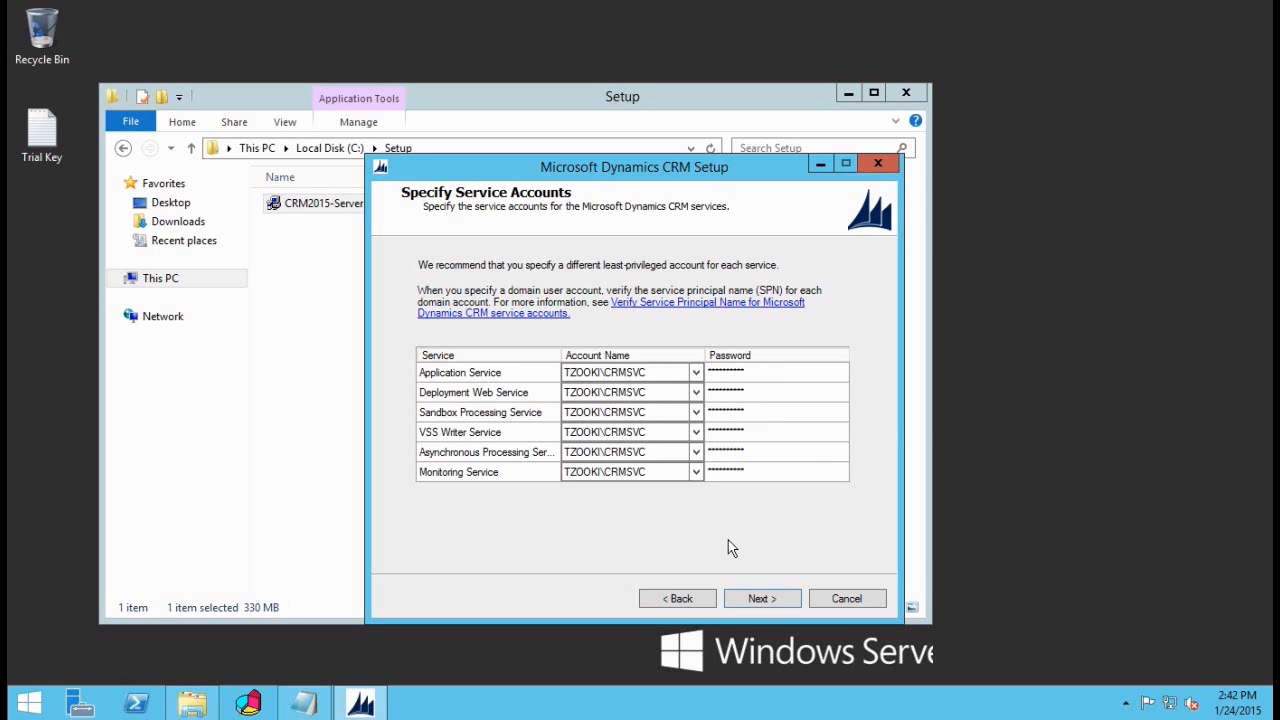
left_click(762, 599)
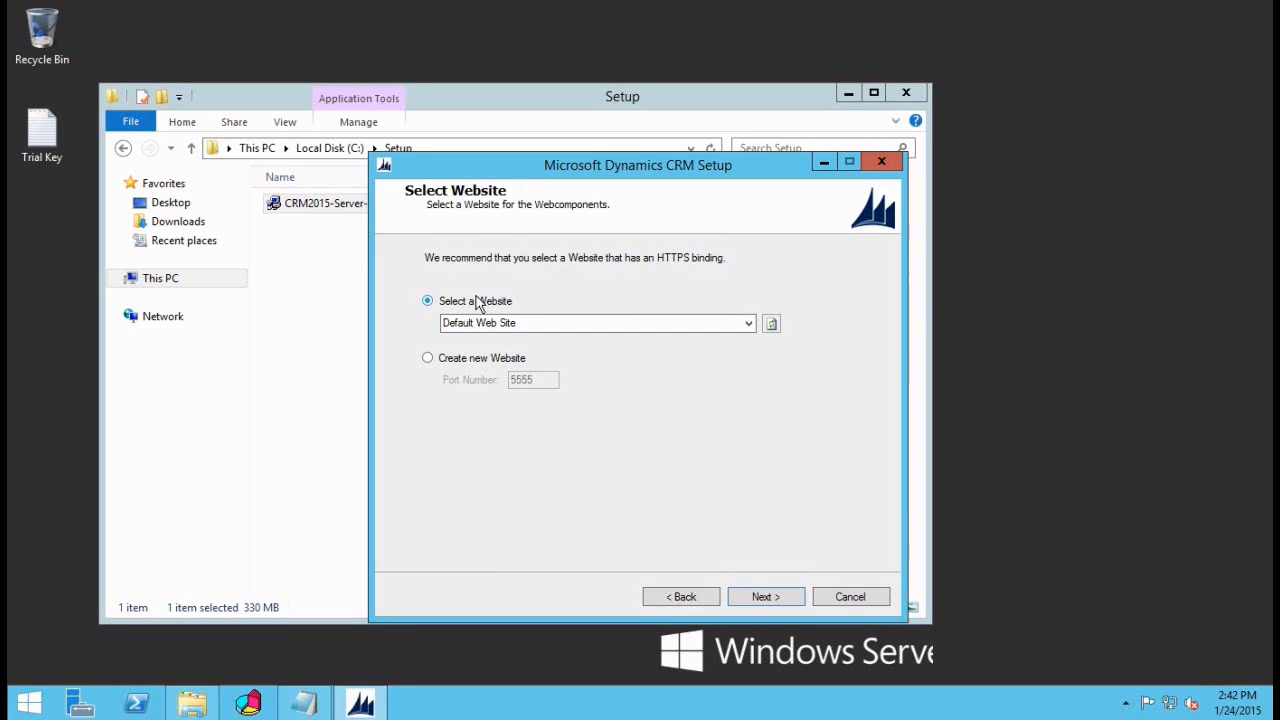
Step: Try a new website on port 8080, then revert to Default Web Site and continue
left_click(476, 297)
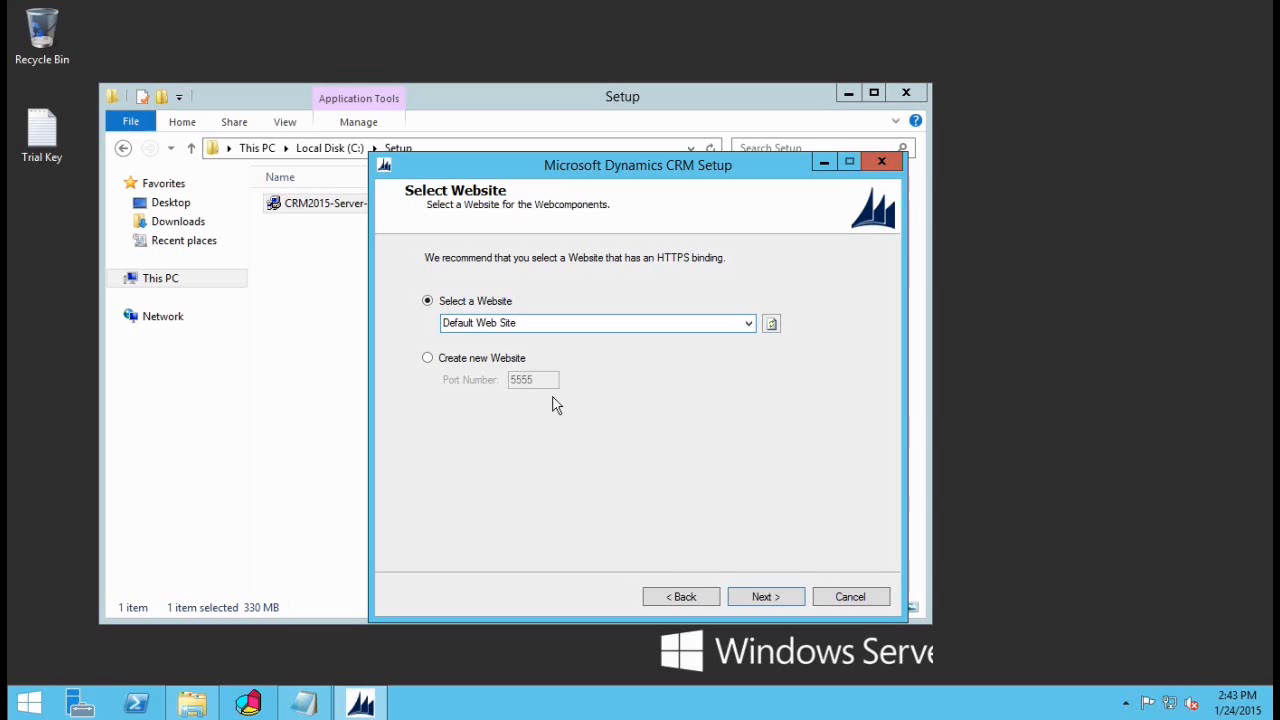
left_click(458, 361)
key("Tab")
type("8080")
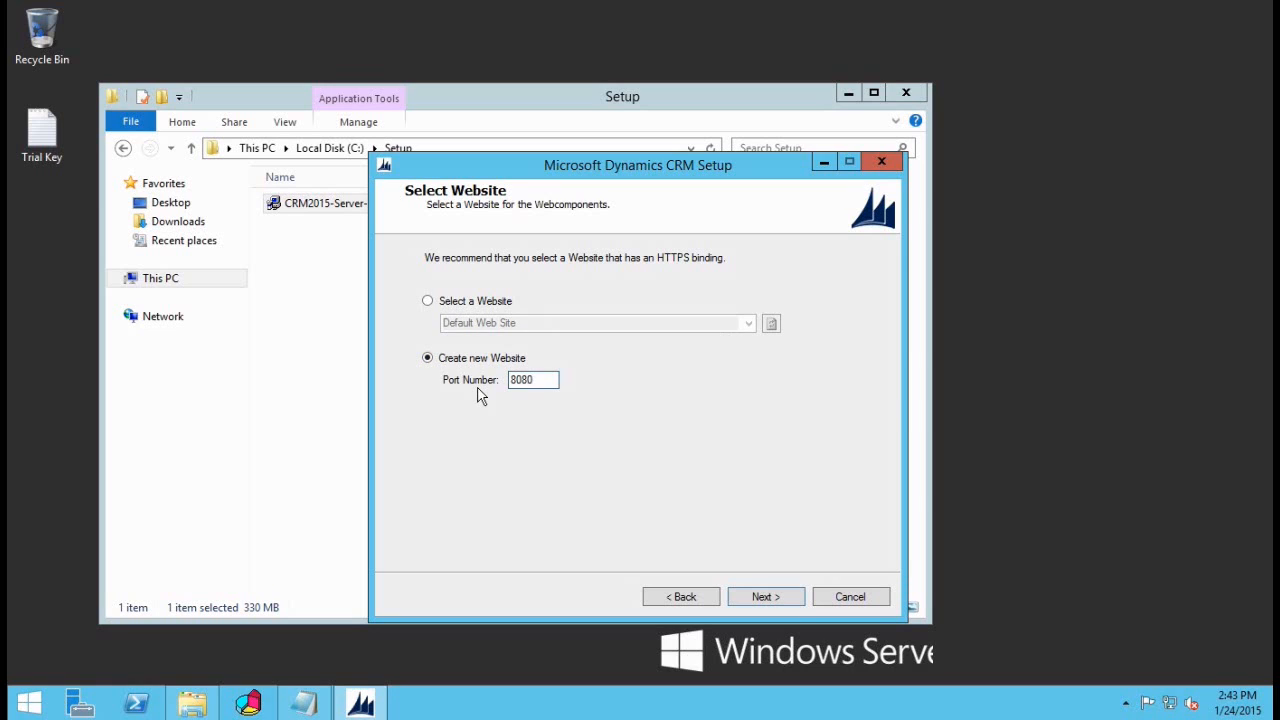
left_click(450, 301)
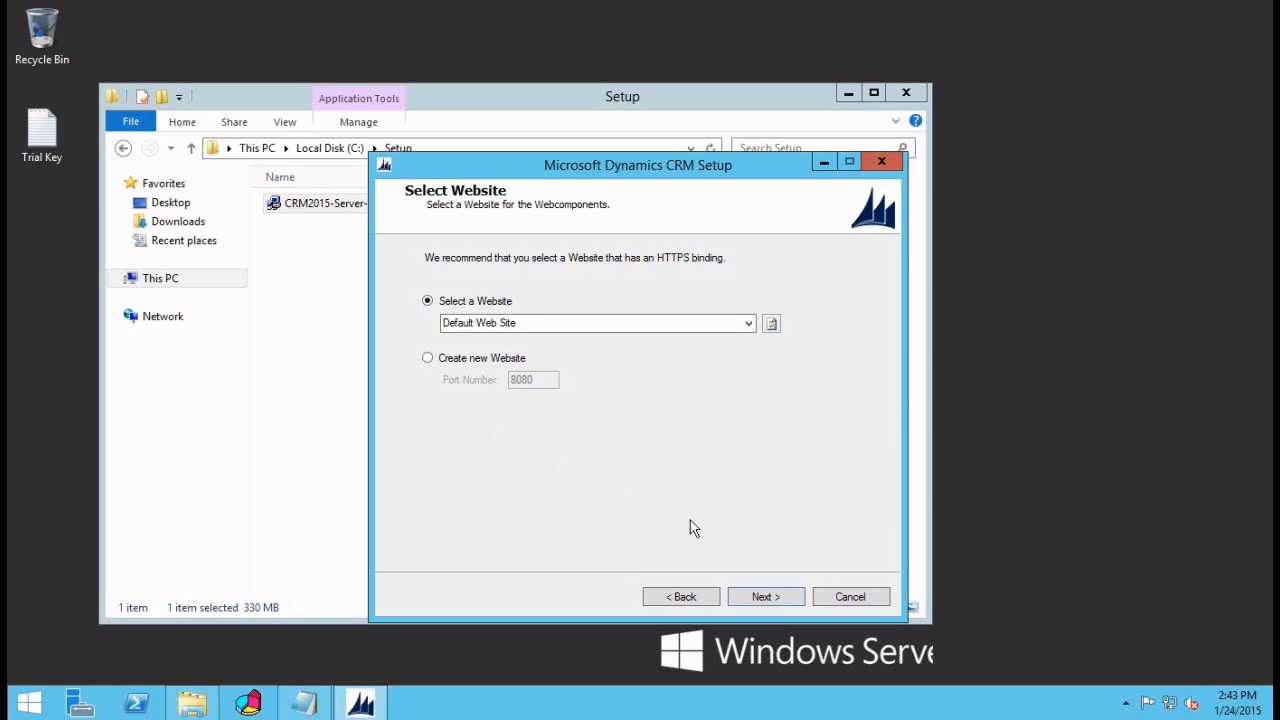
left_click(760, 597)
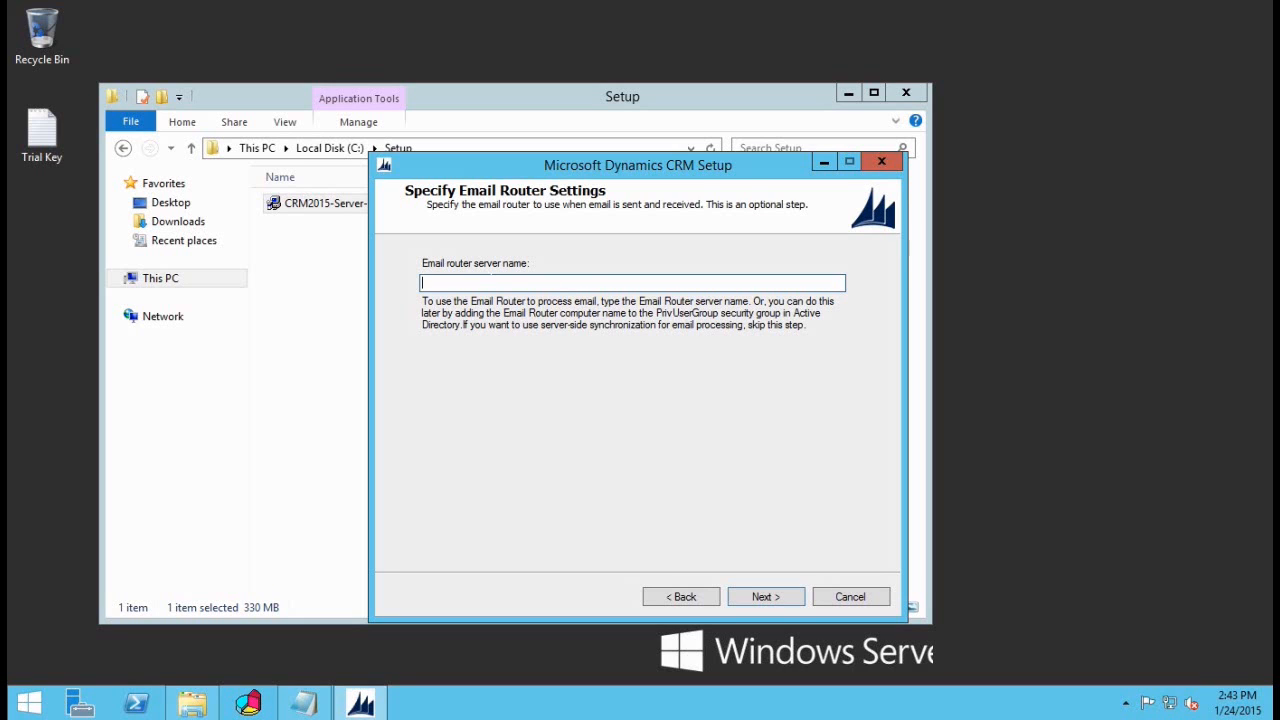
Step: Skip the email router, name the organization and database TEST, keeping US Dollar currency
left_click(766, 596)
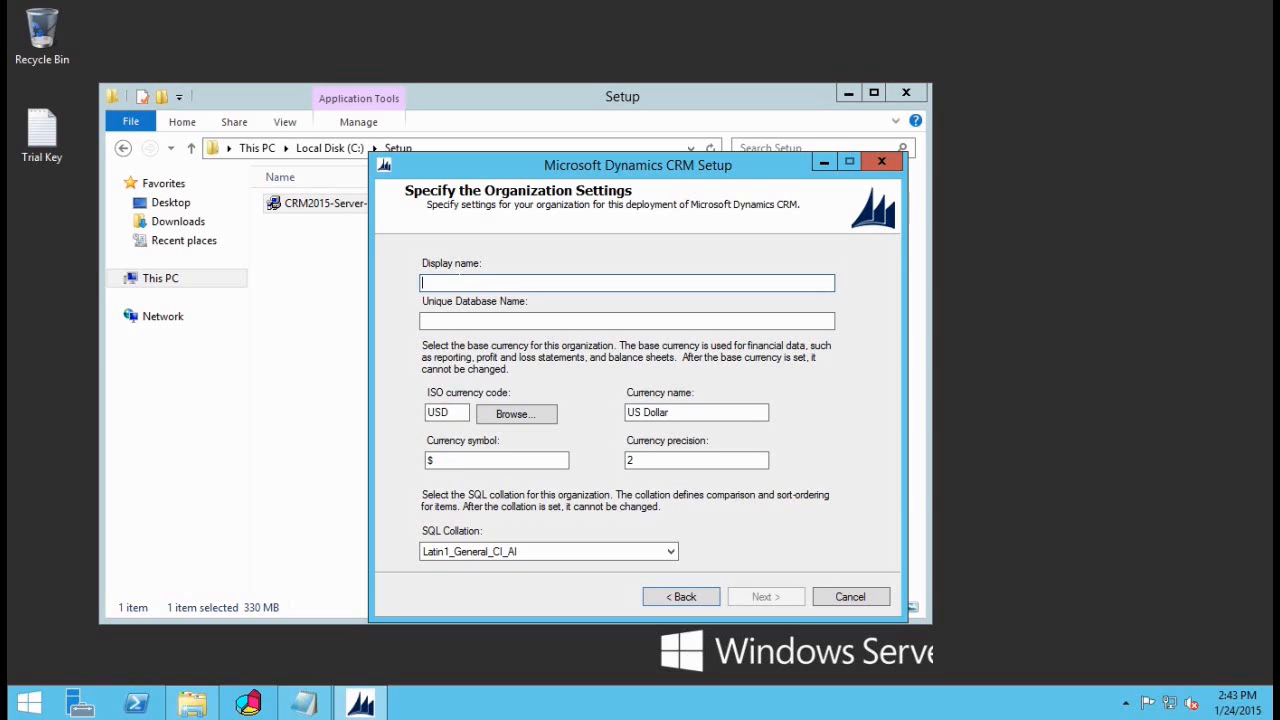
type("TEST")
key("ctrl+a")
key("Tab")
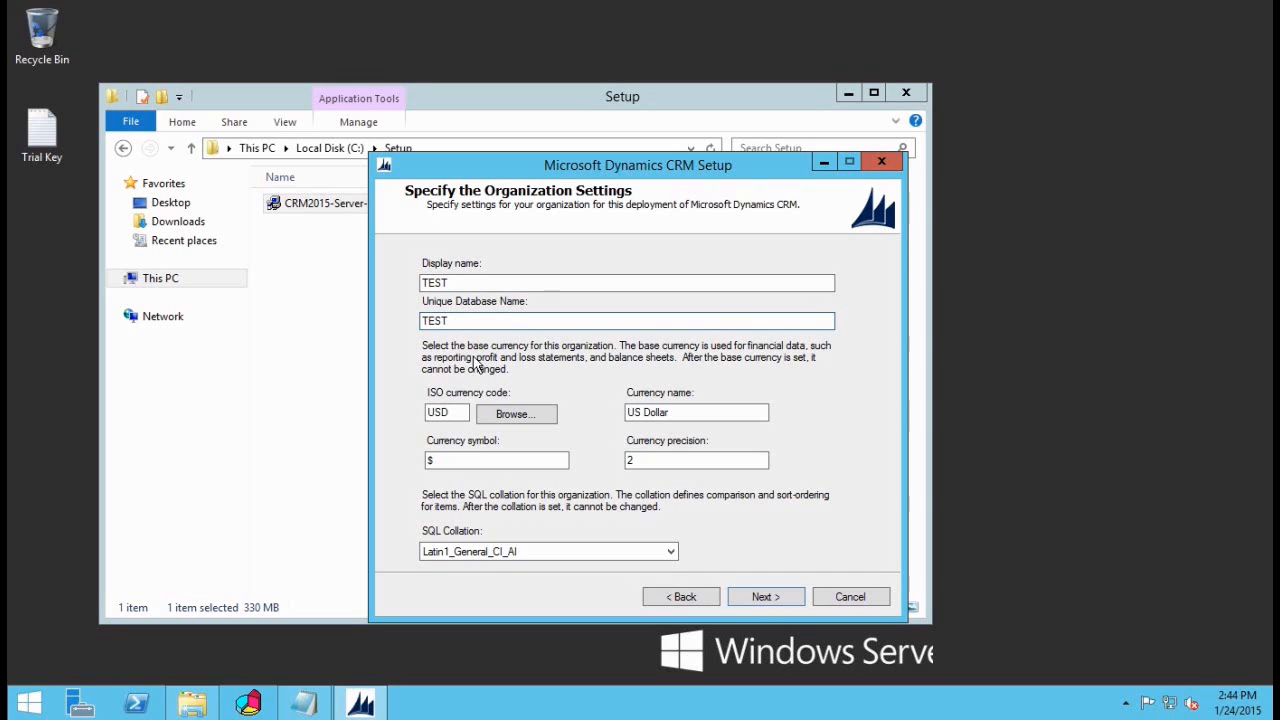
left_click(512, 414)
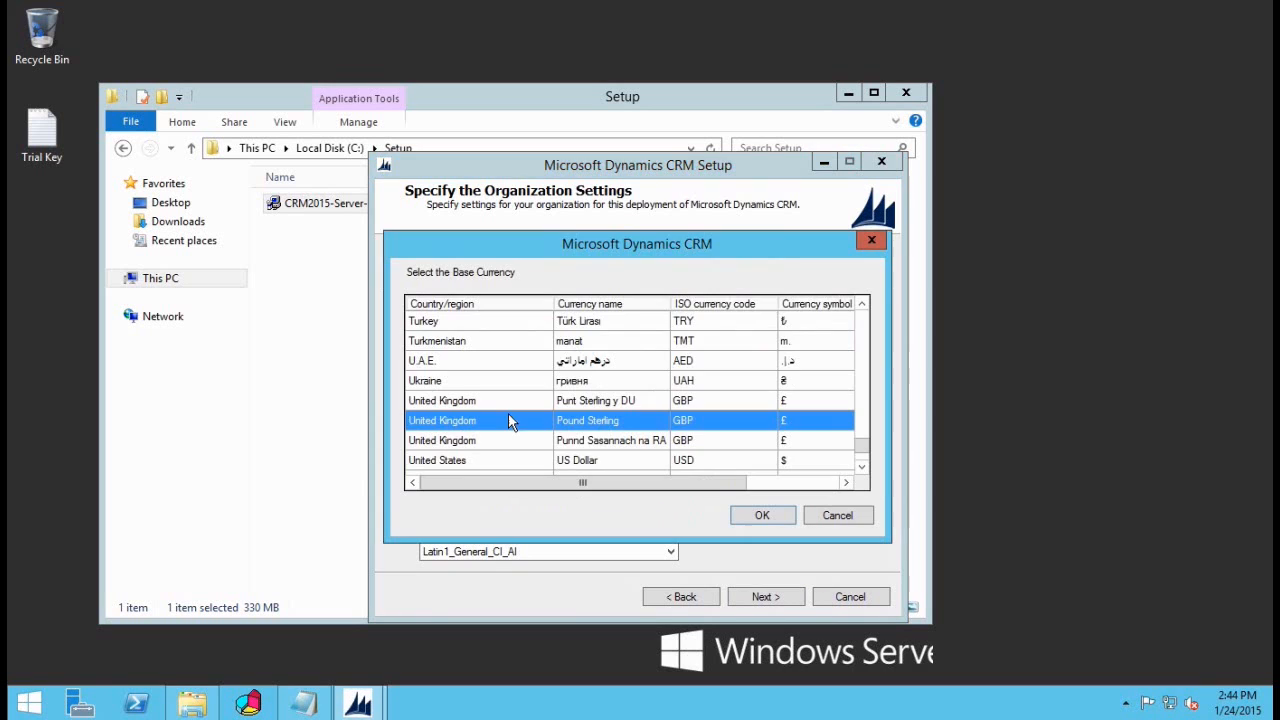
left_click(849, 522)
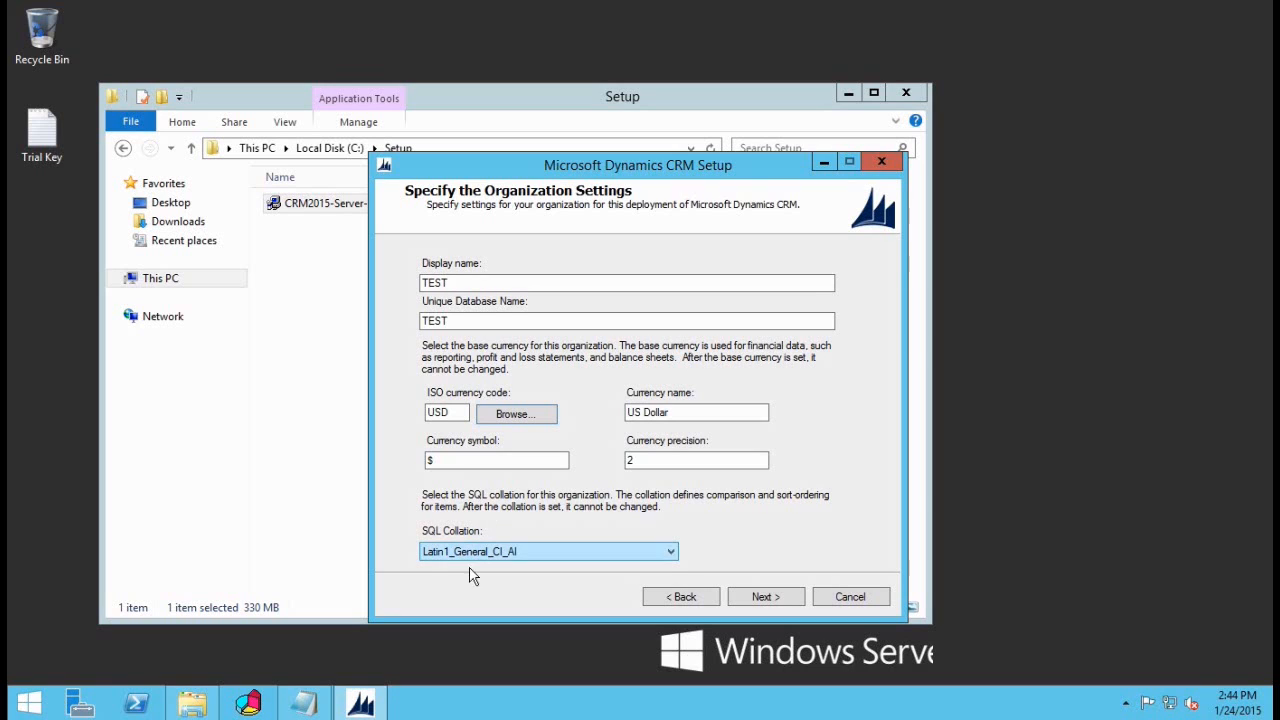
left_click(758, 597)
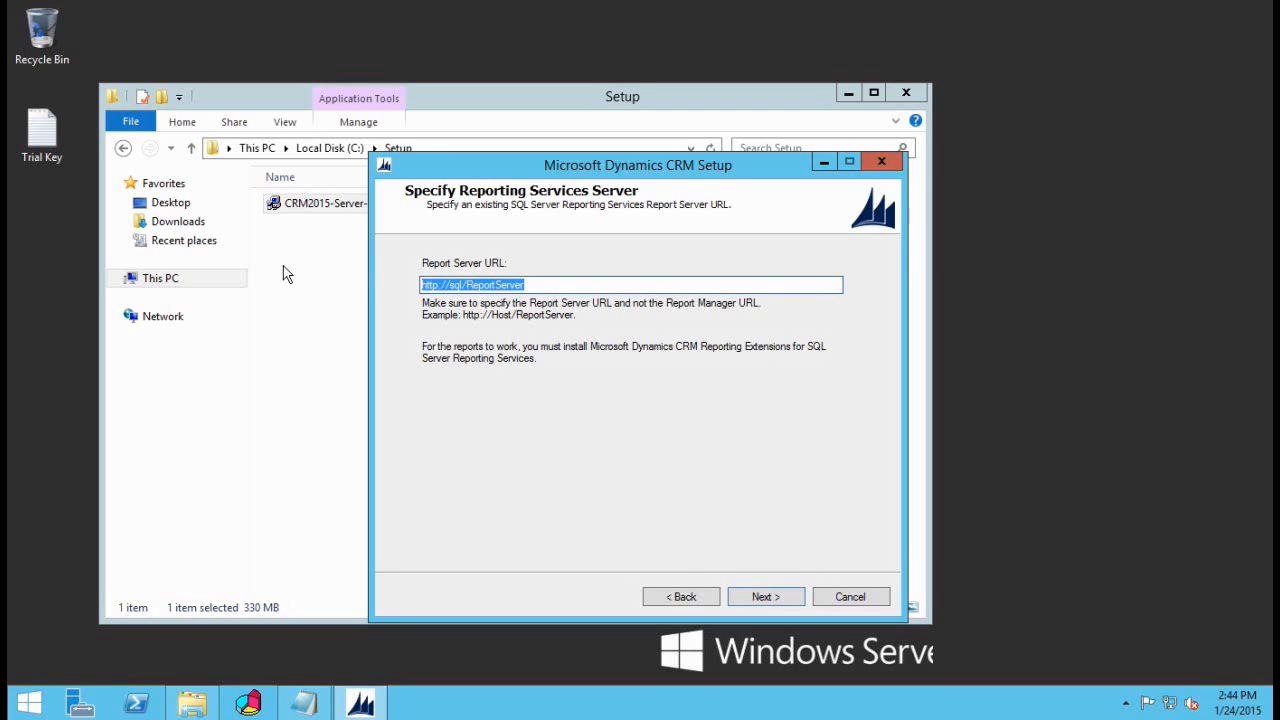
left_click(29, 705)
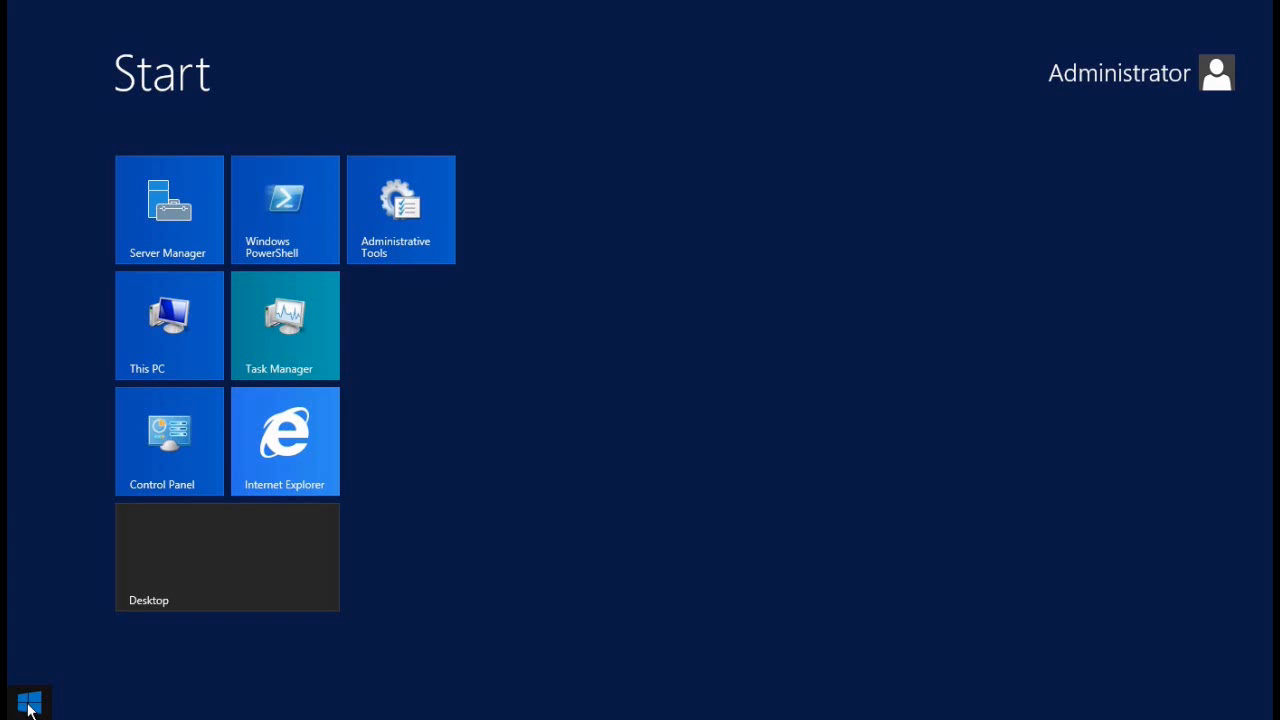
left_click(292, 446)
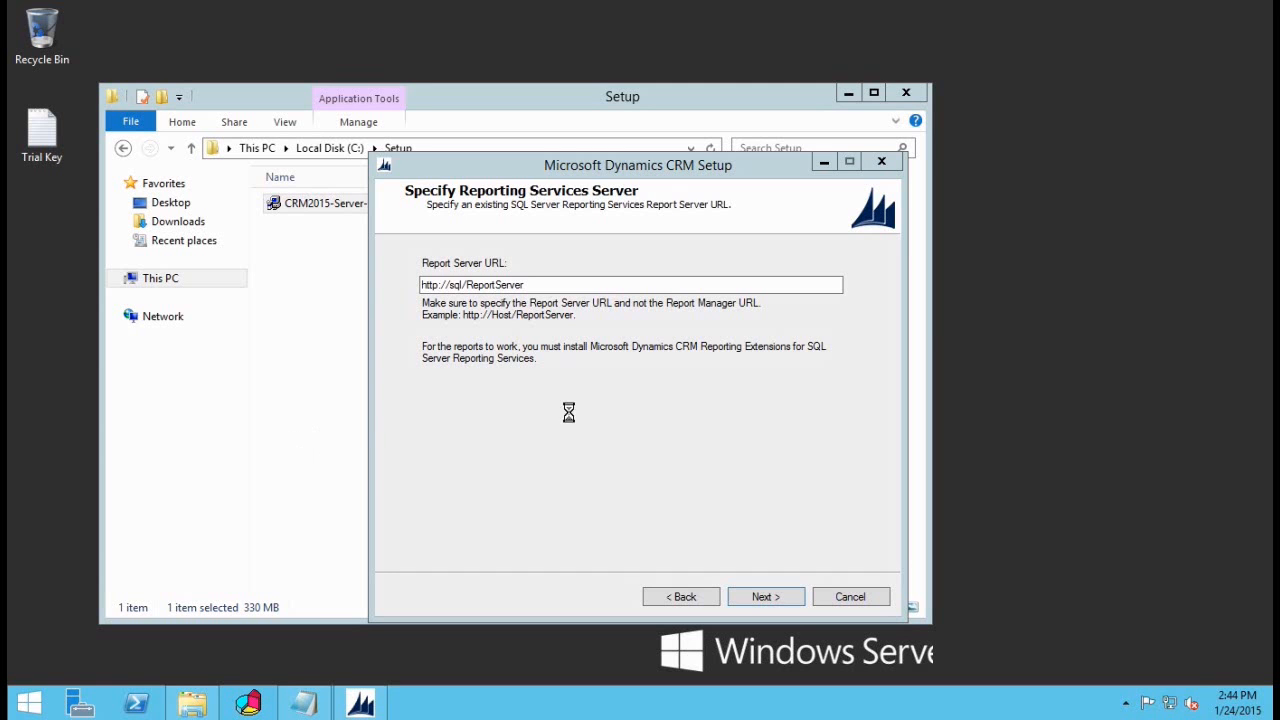
left_click_drag(561, 82, 773, 90)
type("http://sql/ReportServer")
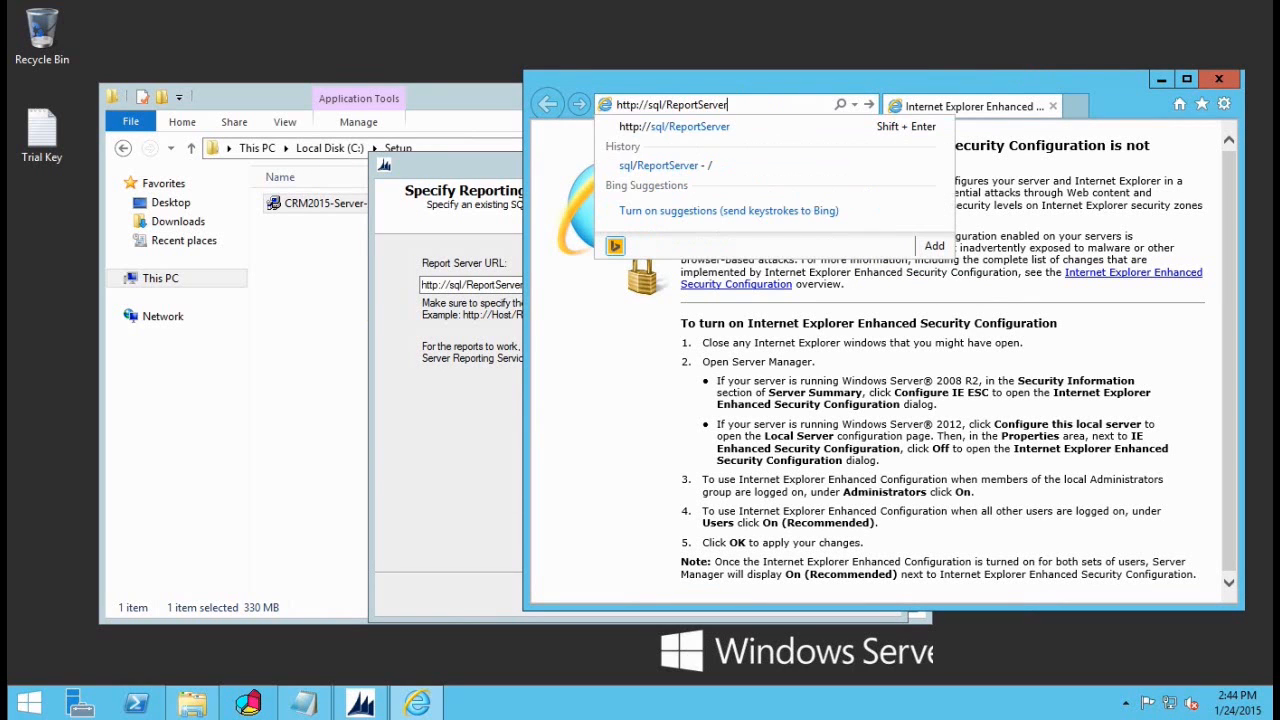
key("Return")
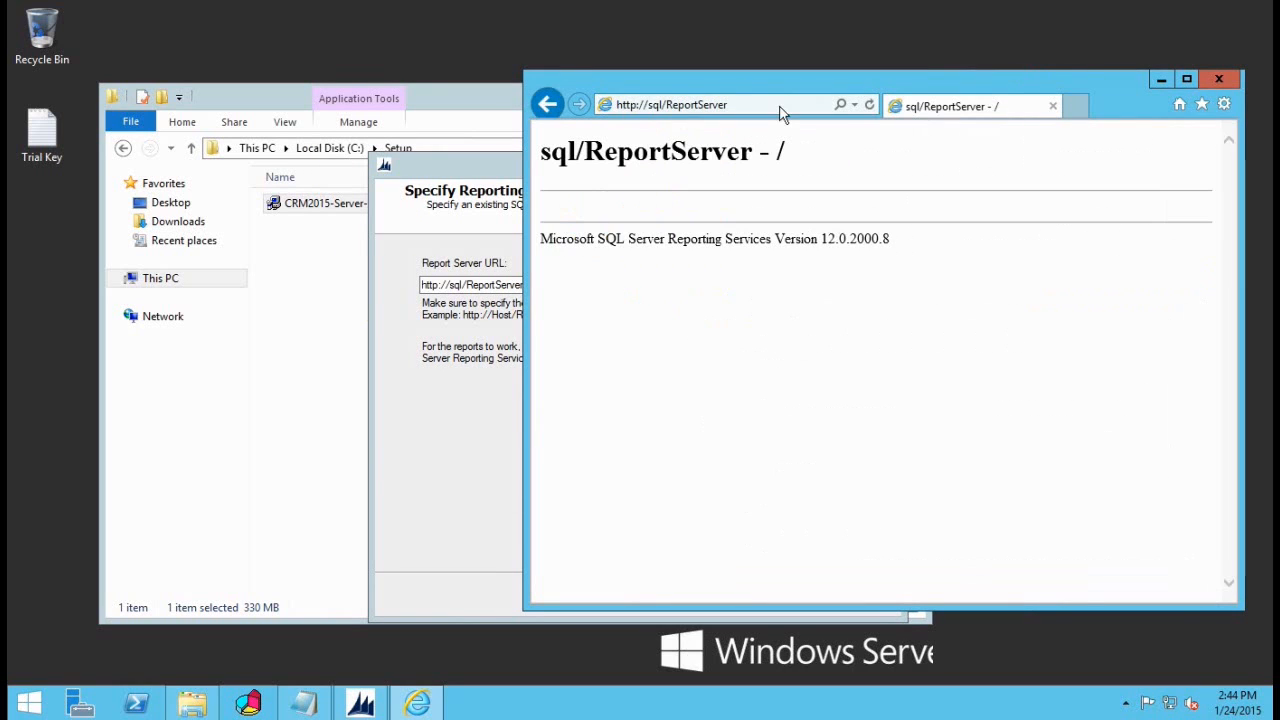
left_click(1219, 78)
left_click(750, 593)
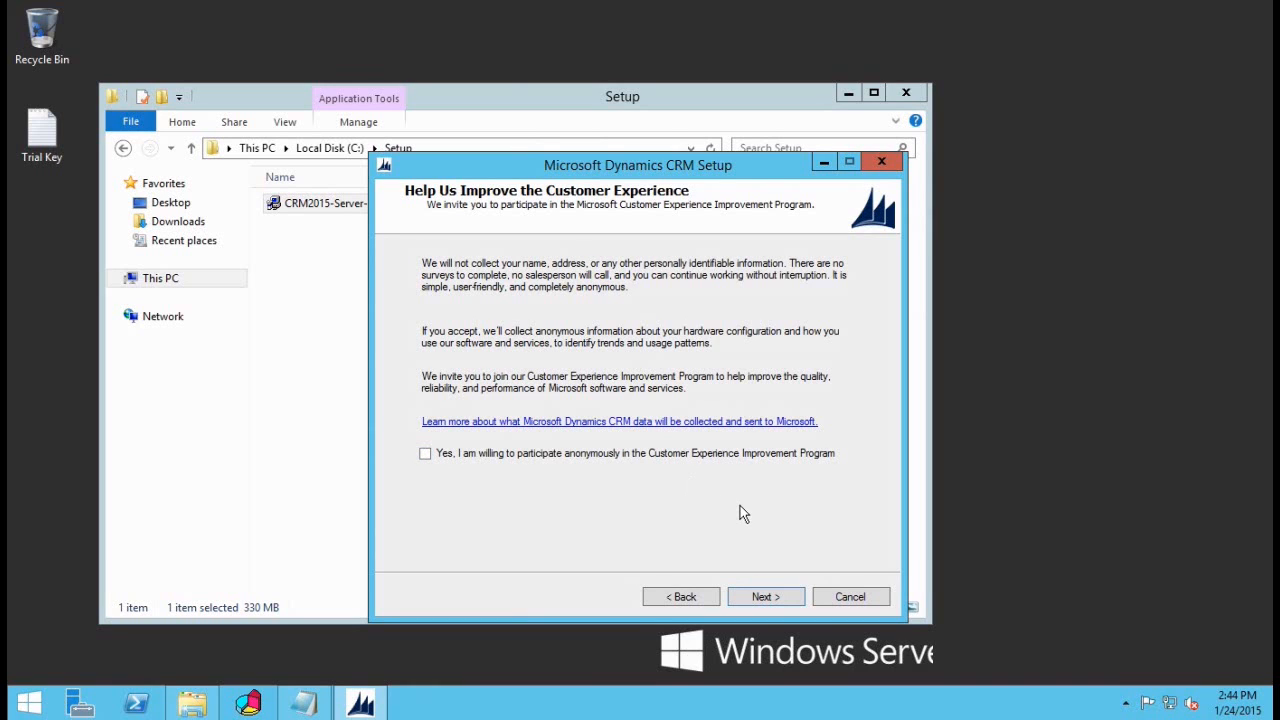
Step: Skip the improvement program and select 'I don't want to use Microsoft Update'
left_click(760, 597)
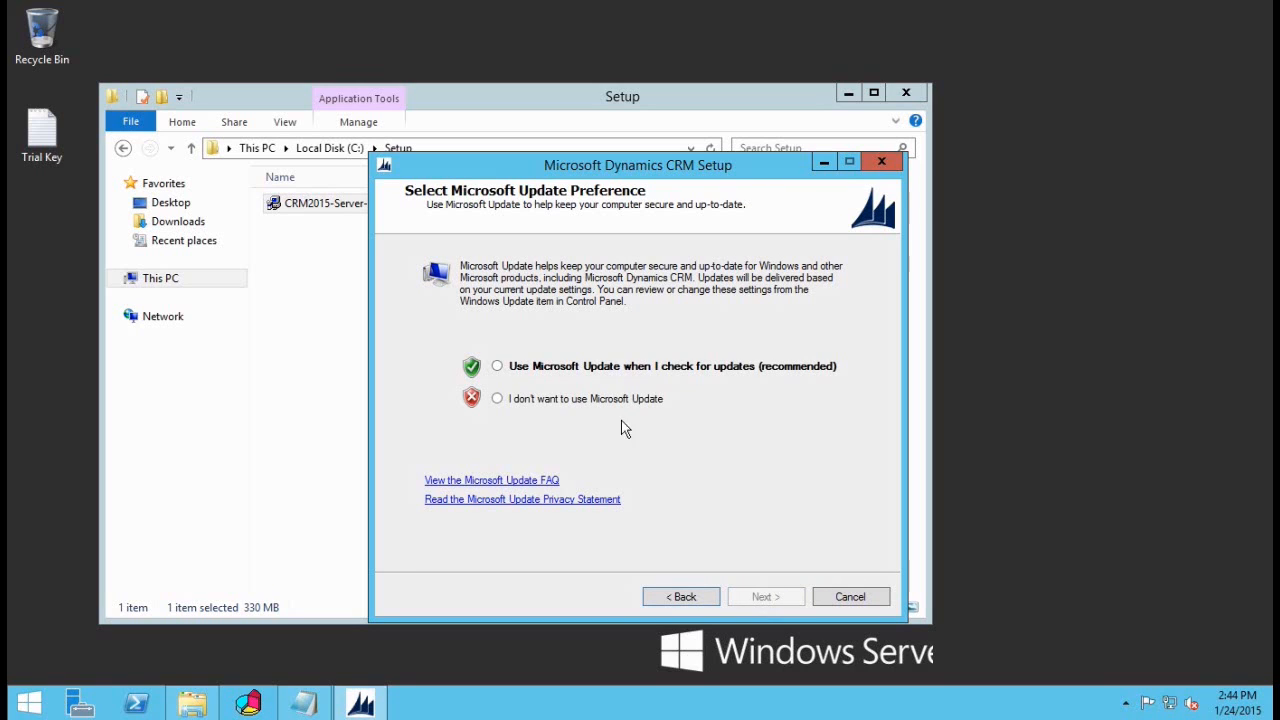
left_click(560, 397)
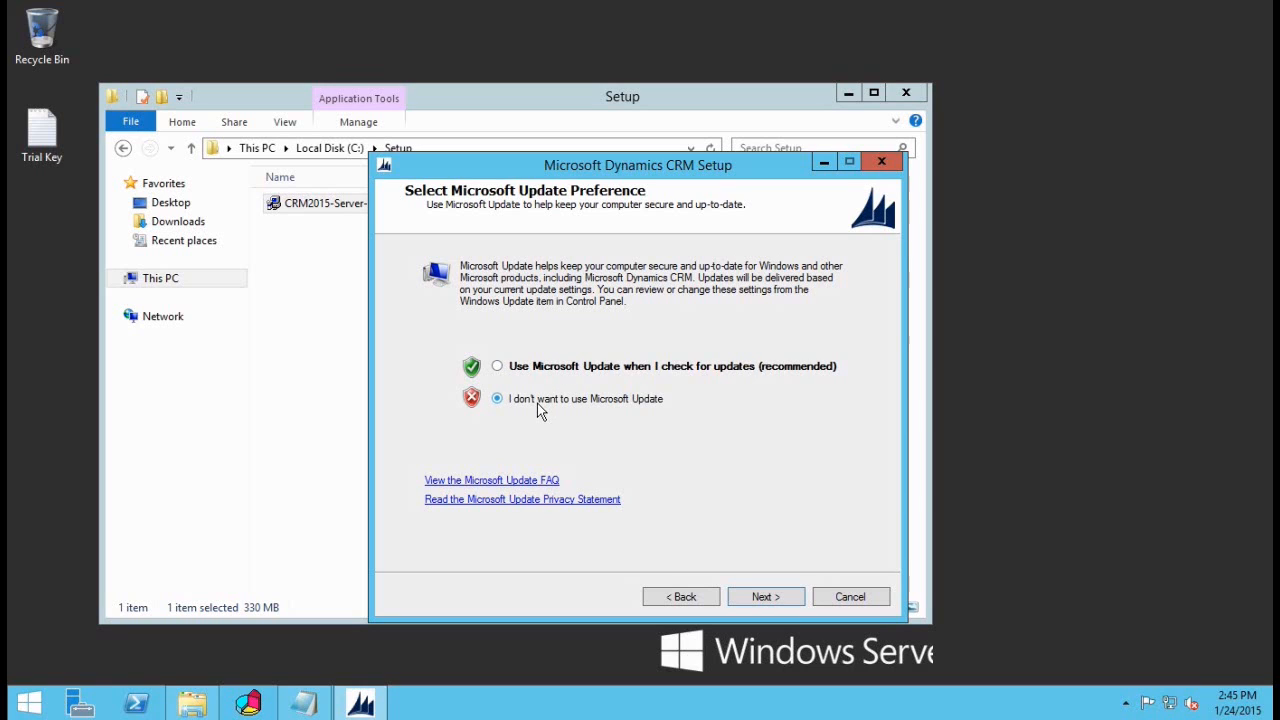
Step: Run System Checks and inspect the SQL Server Agent not-running error
left_click(767, 600)
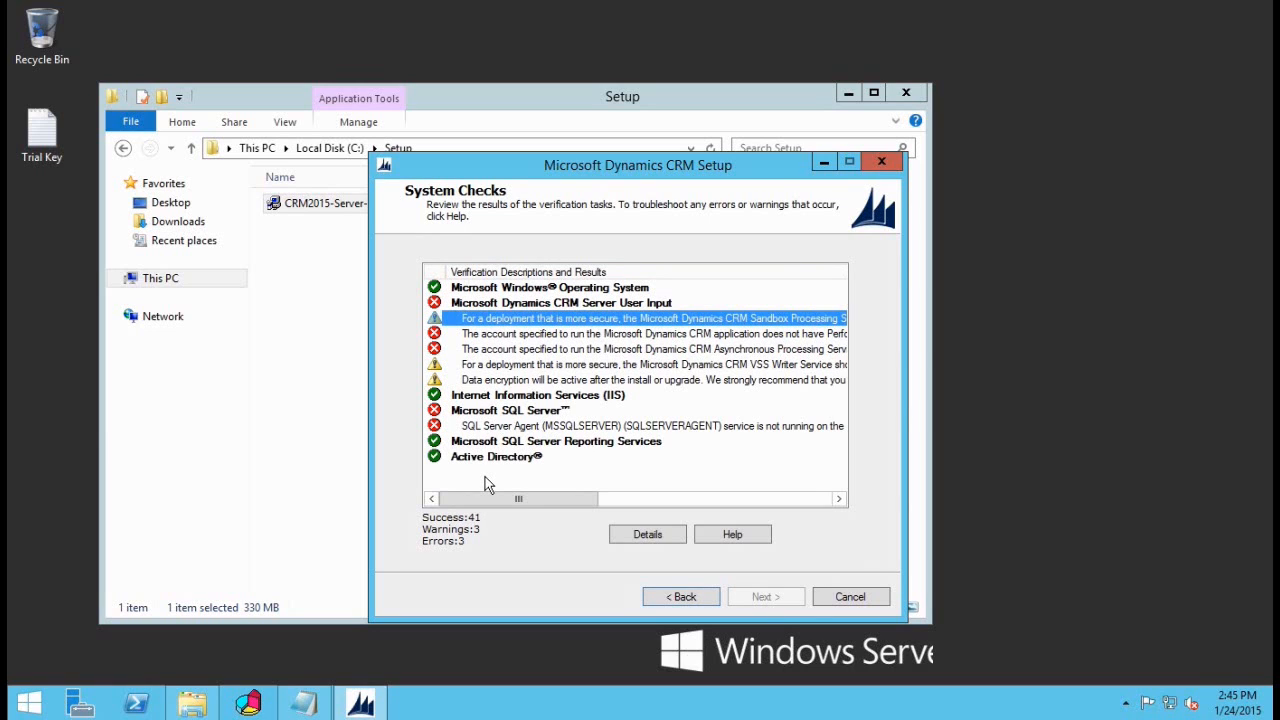
left_click(532, 430)
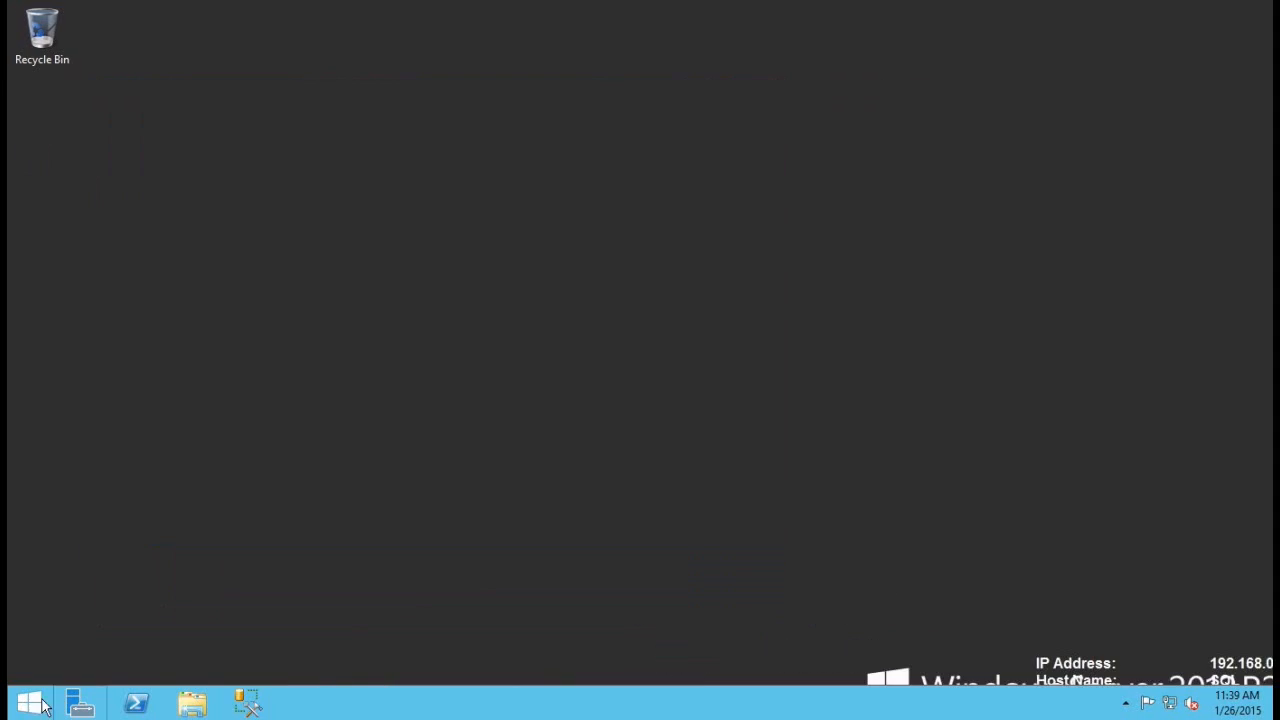
Step: Start the SQL Server Agent (MSSQLSERVER) service via services.msc, then close Services
left_click(33, 705)
type("services.msc")
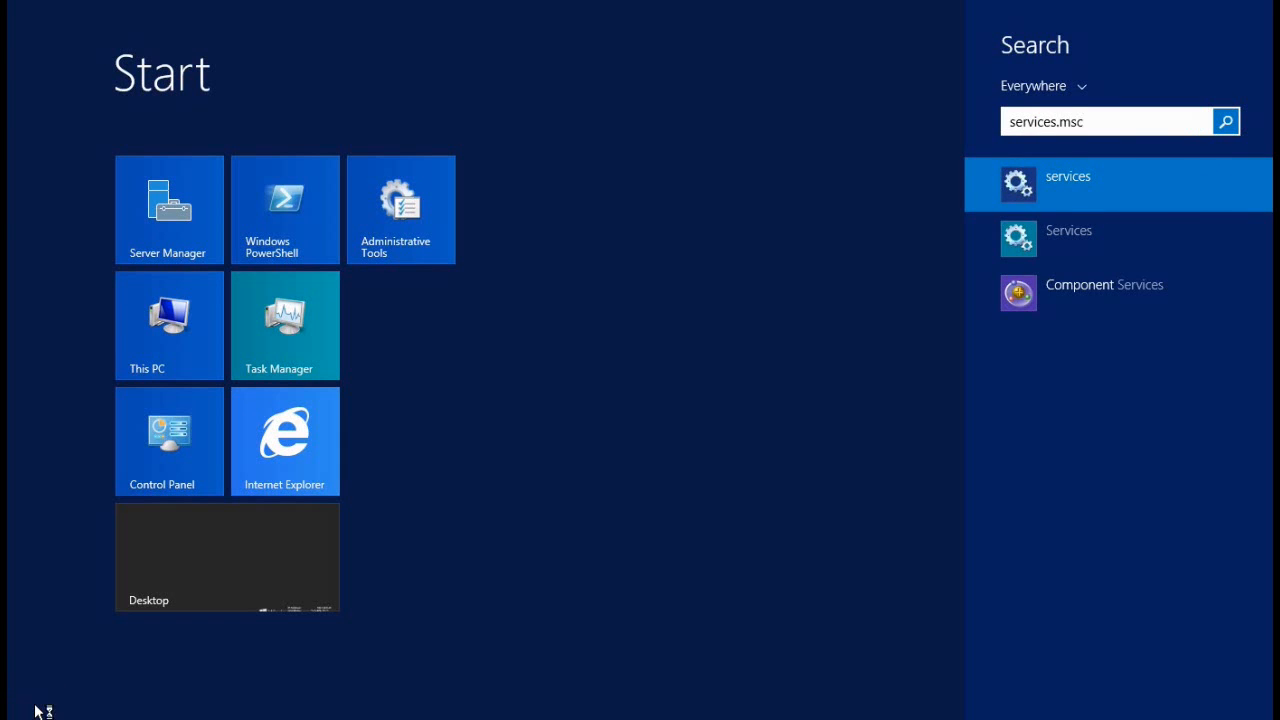
key("Return")
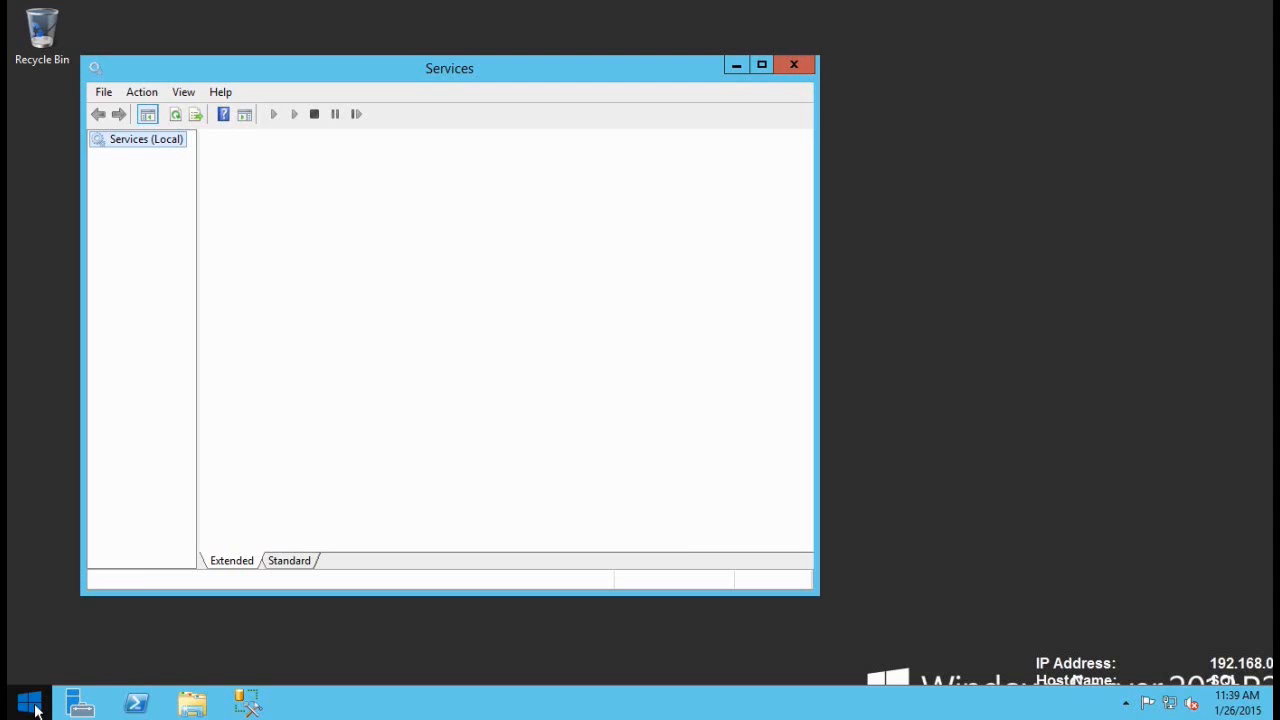
left_click(474, 322)
type("sql")
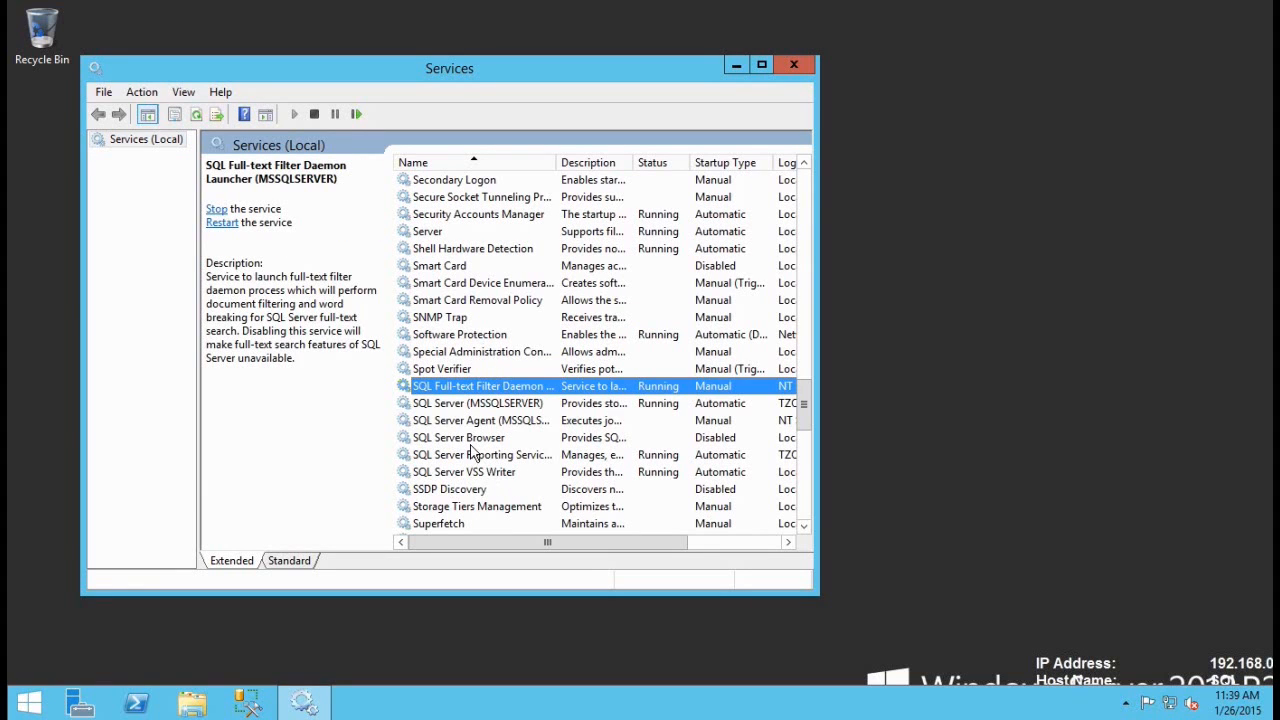
right_click(451, 428)
left_click(512, 438)
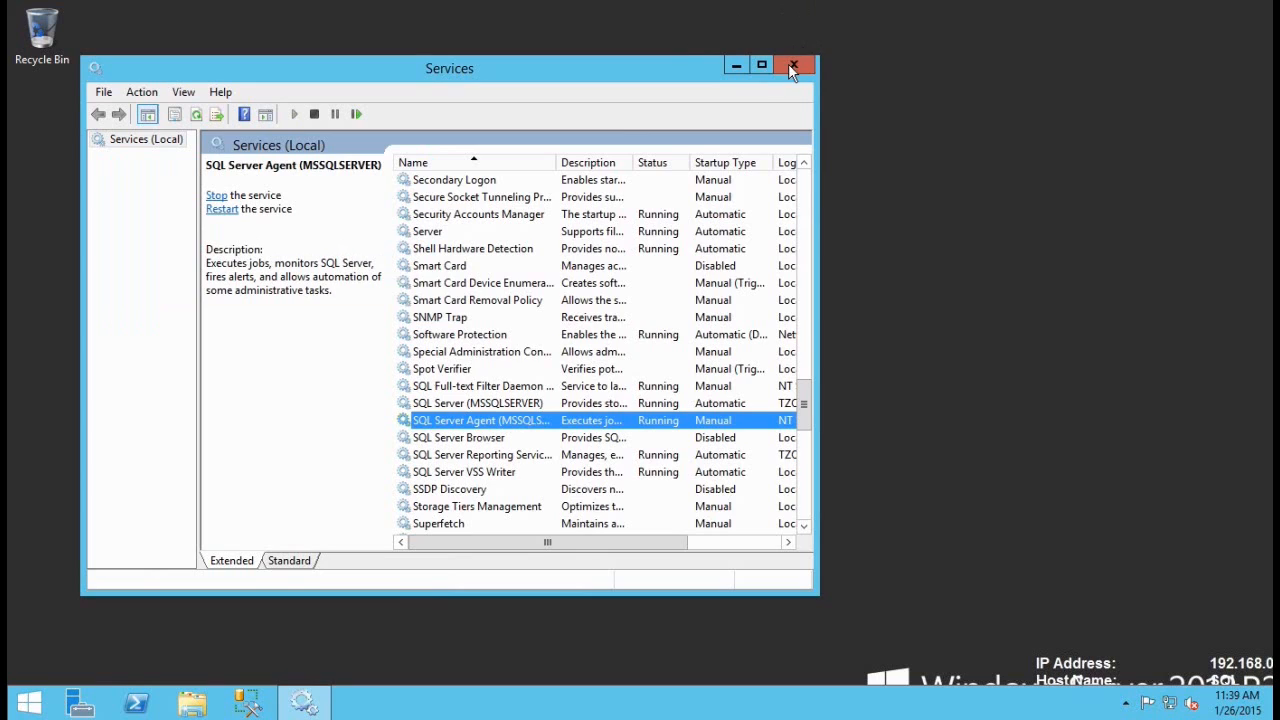
left_click(790, 66)
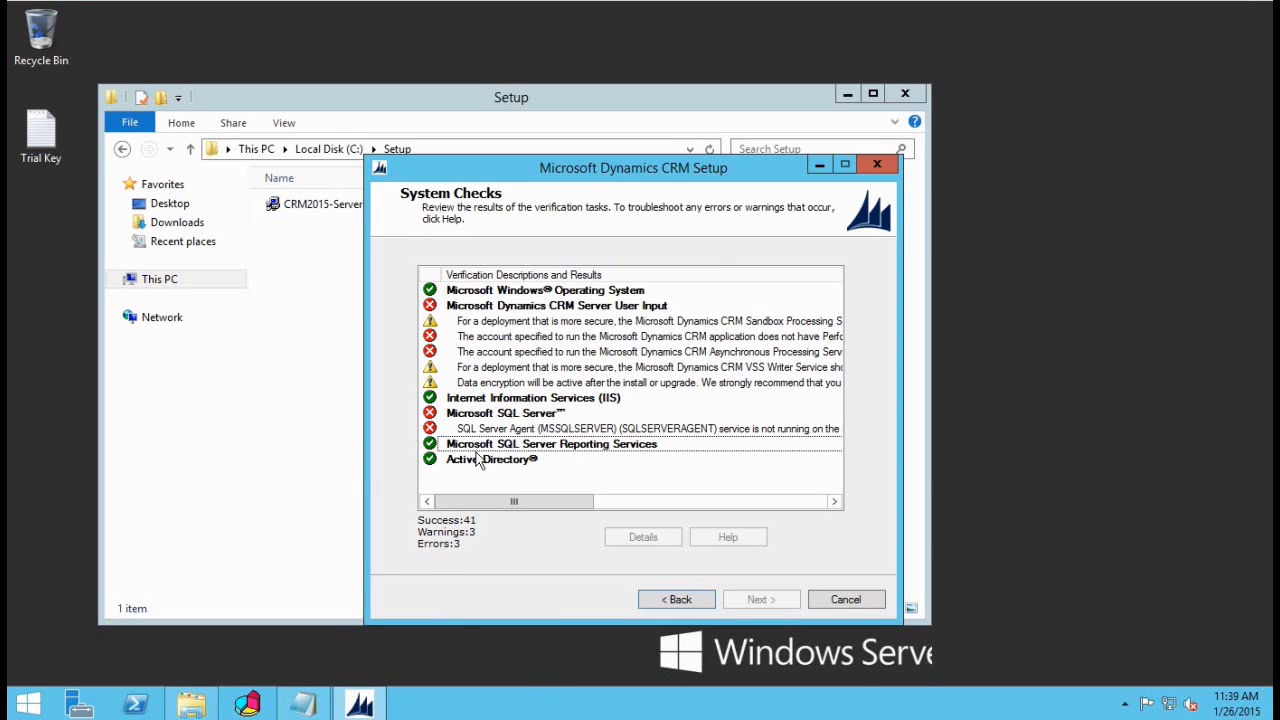
Step: Review the performance counter permissions error and open Local Users and Groups
left_click(521, 337)
left_click(645, 539)
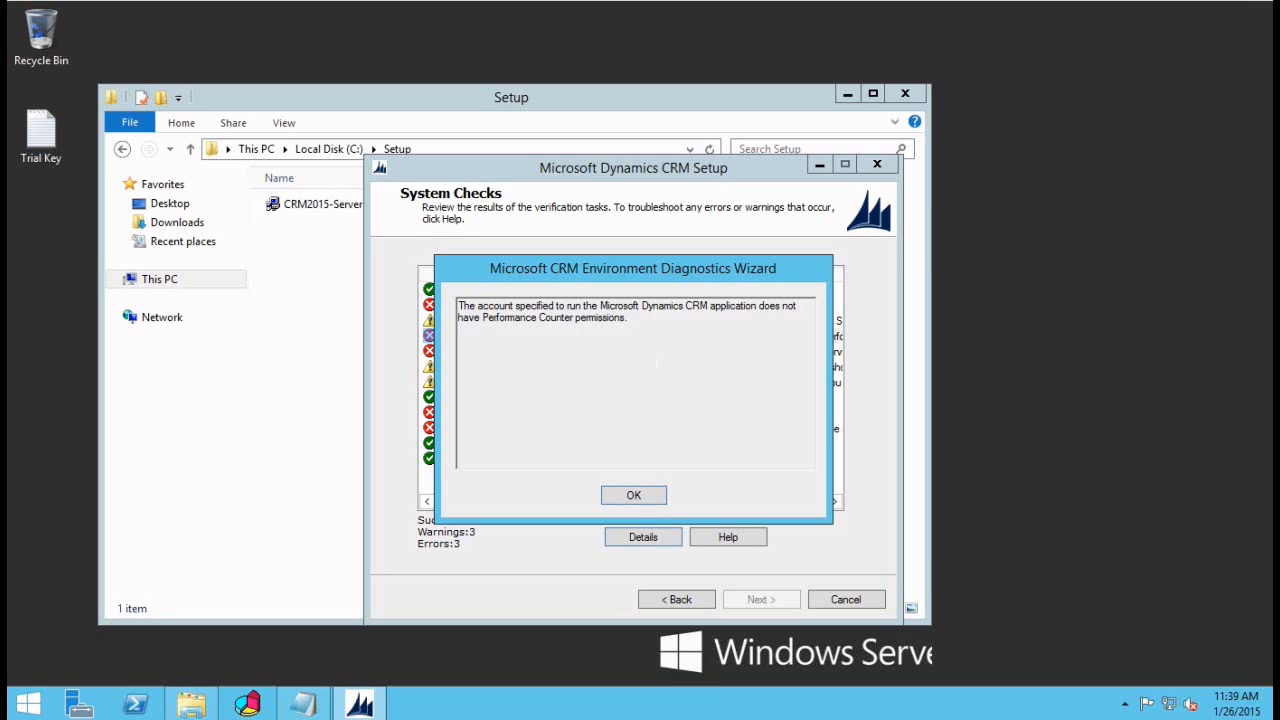
left_click(650, 496)
left_click(28, 704)
type("user")
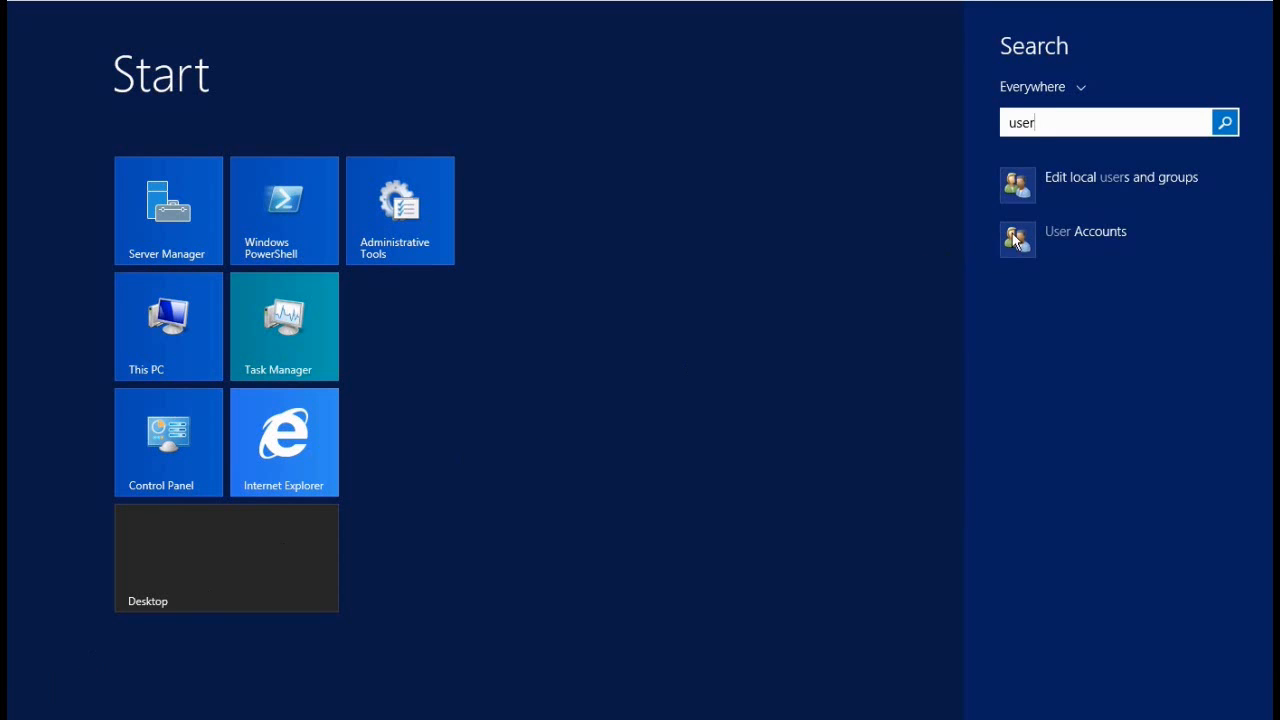
left_click(1107, 188)
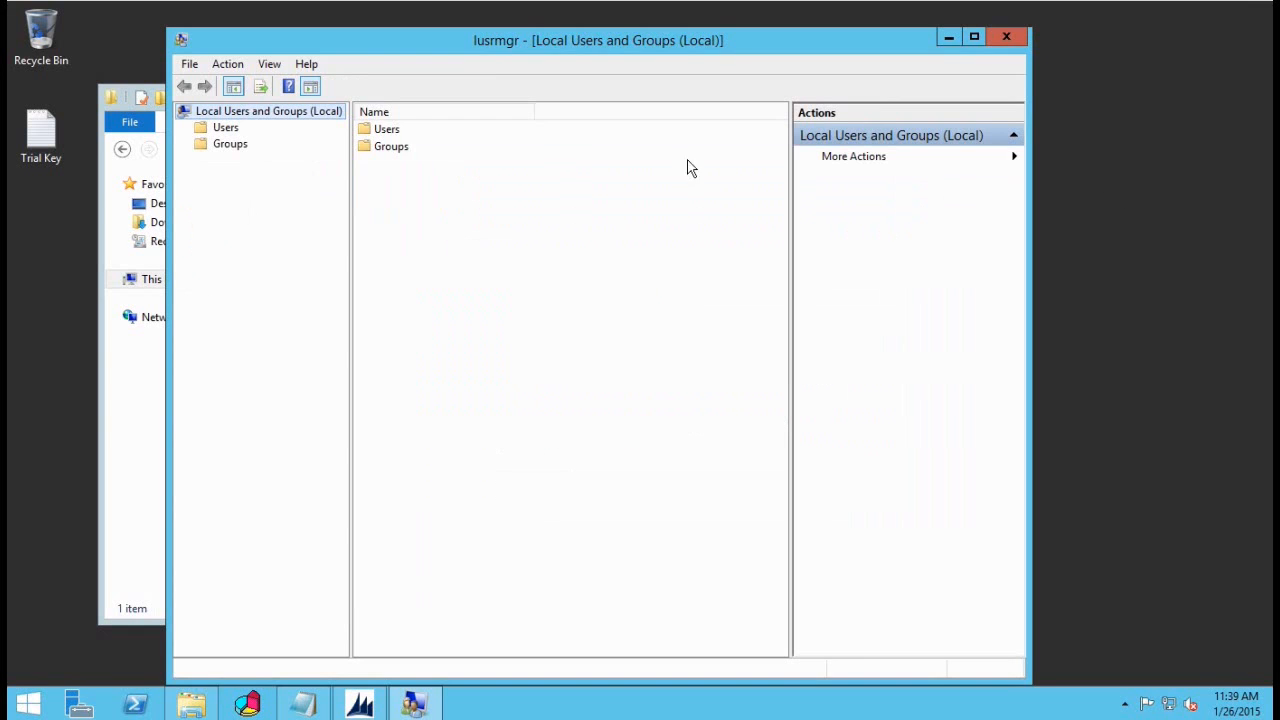
Step: Add crmsvc to the Performance Log Users group, apply, and close the console
left_click(228, 146)
left_click(228, 146)
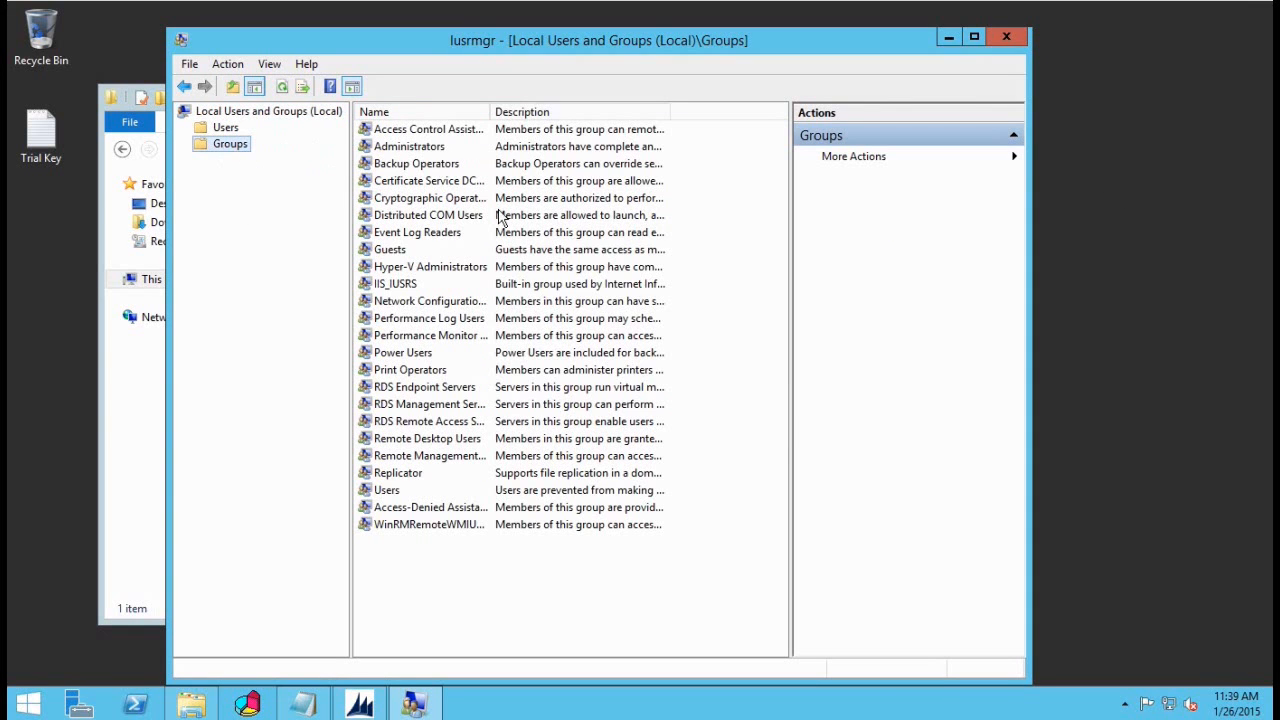
double_click(443, 320)
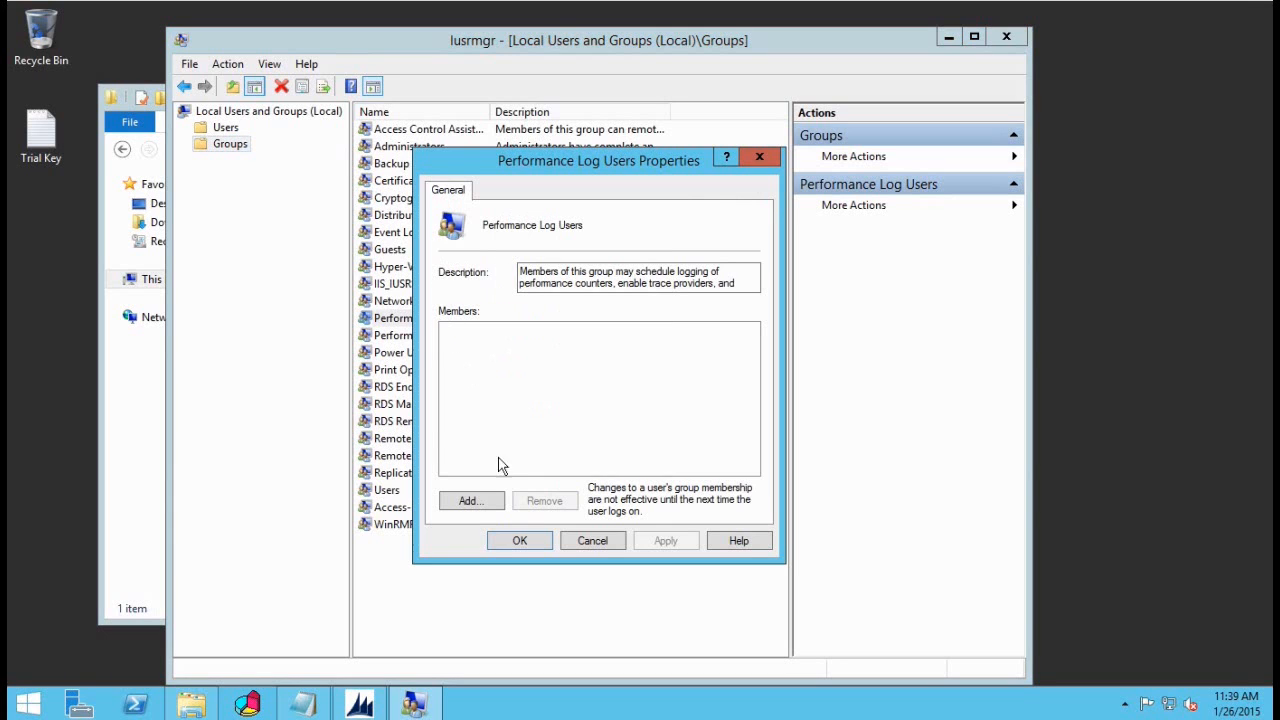
left_click(475, 500)
type("cr")
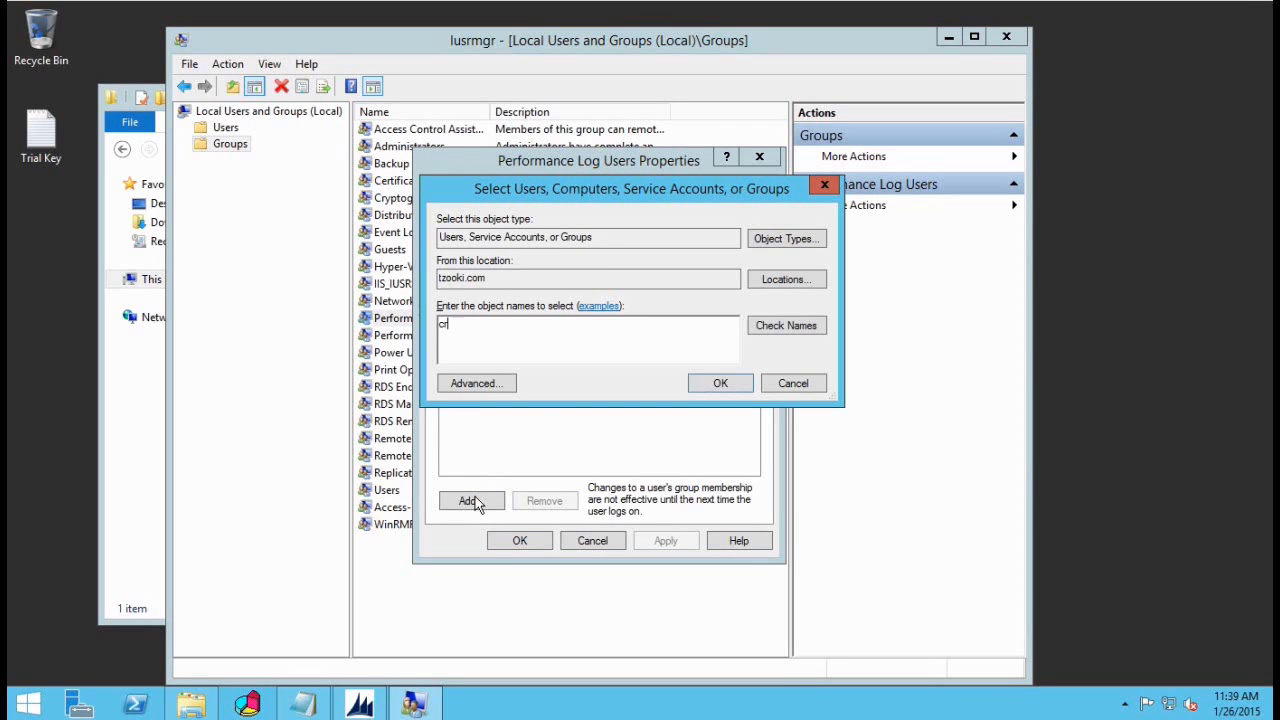
type("msvc")
left_click(805, 327)
left_click(720, 388)
left_click(670, 541)
left_click(521, 540)
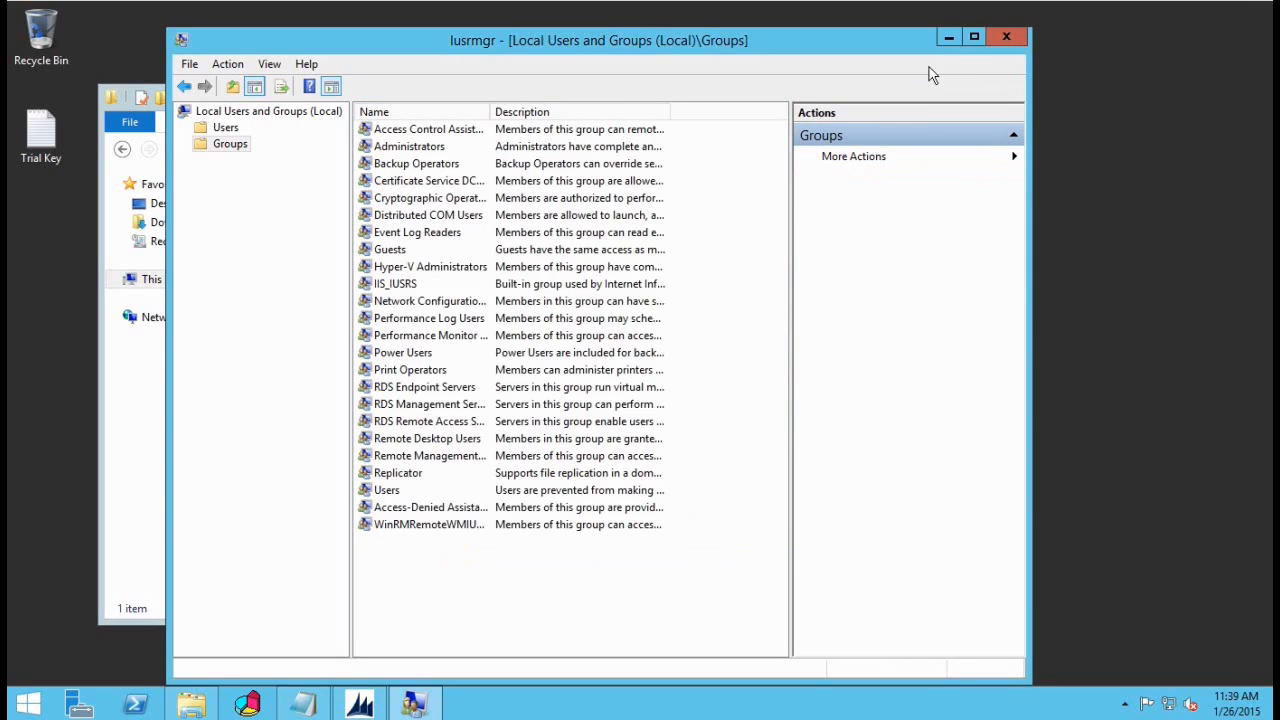
left_click(1006, 37)
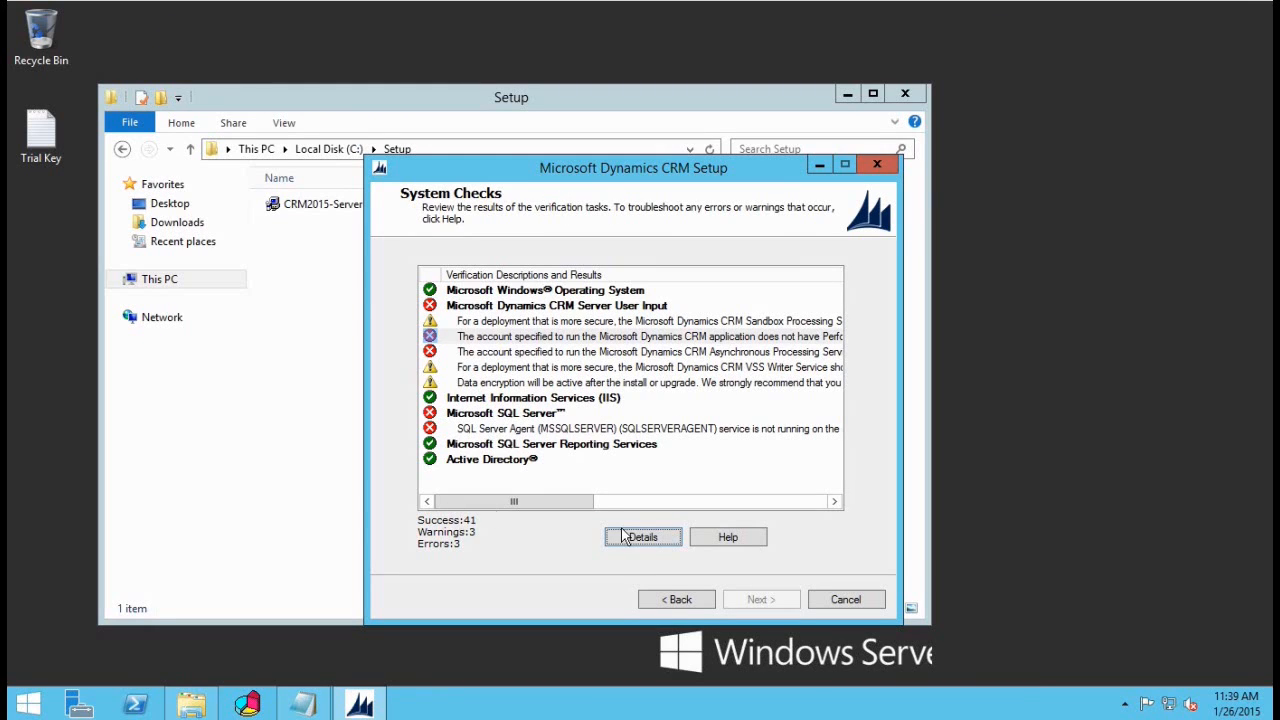
Step: Rerun System Checks to 0 errors, review the encryption and VSS Writer warnings, and continue
left_click(678, 600)
left_click(762, 600)
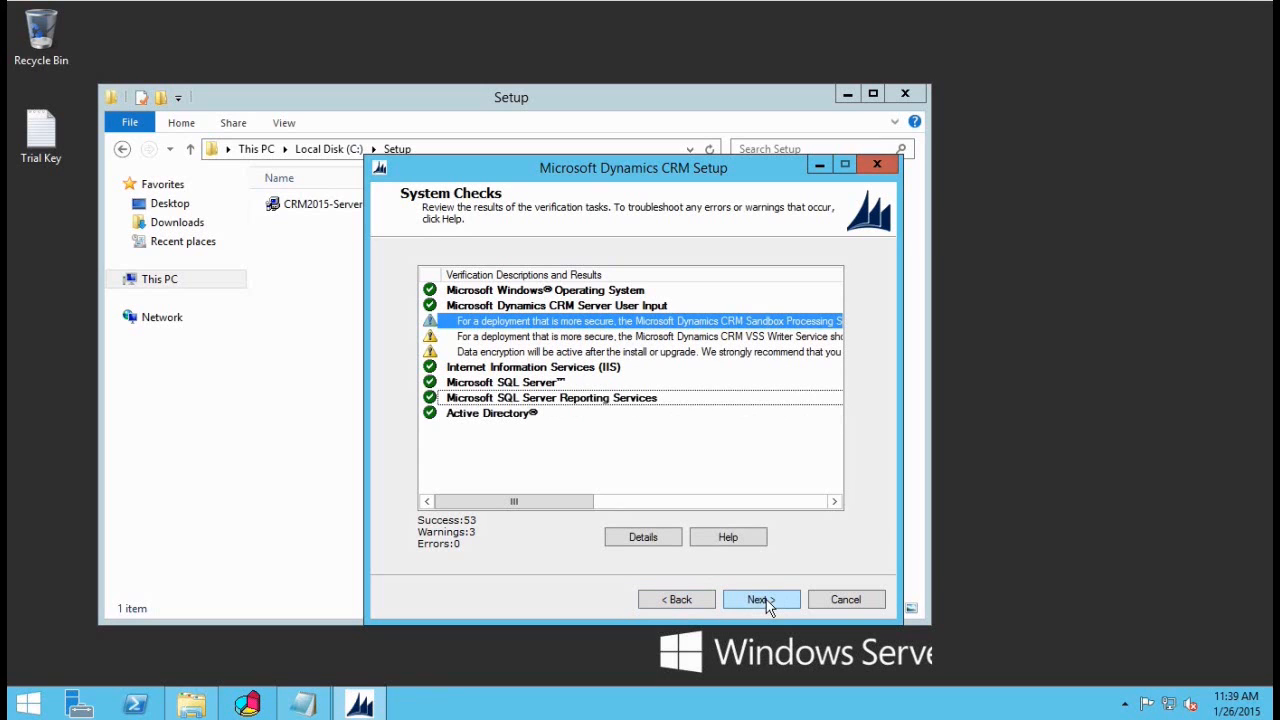
left_click(529, 352)
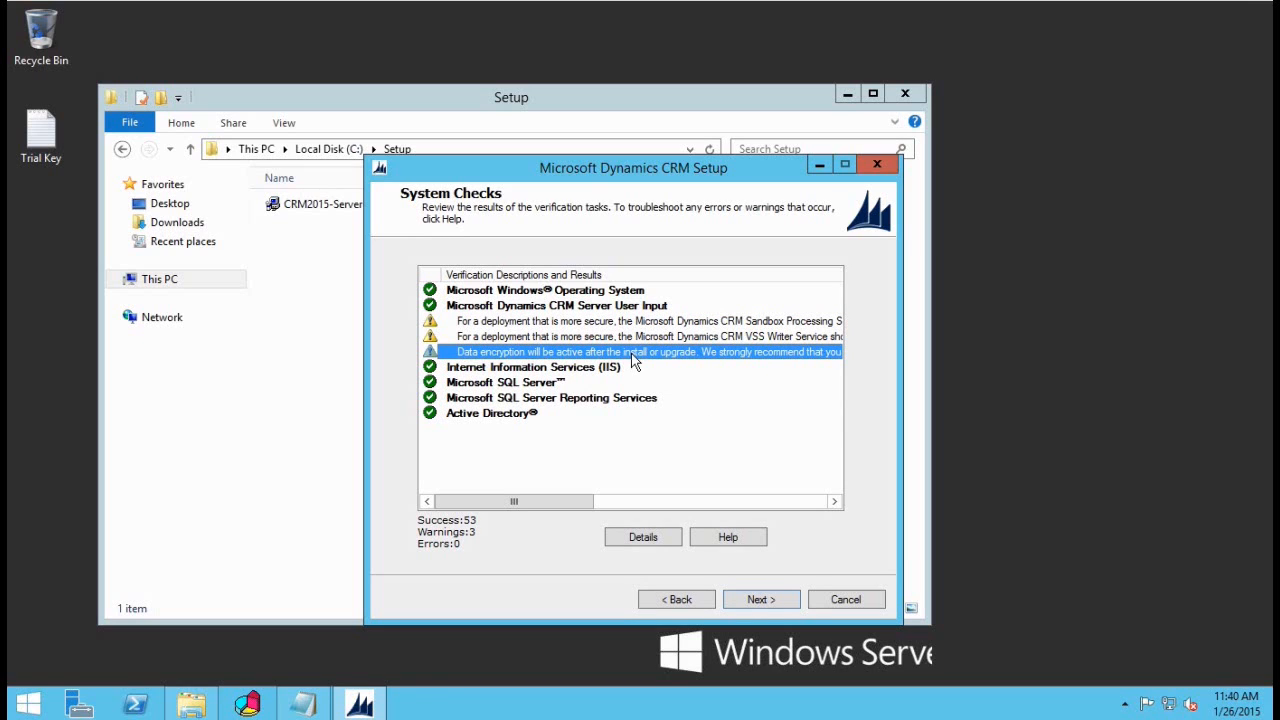
left_click(582, 340)
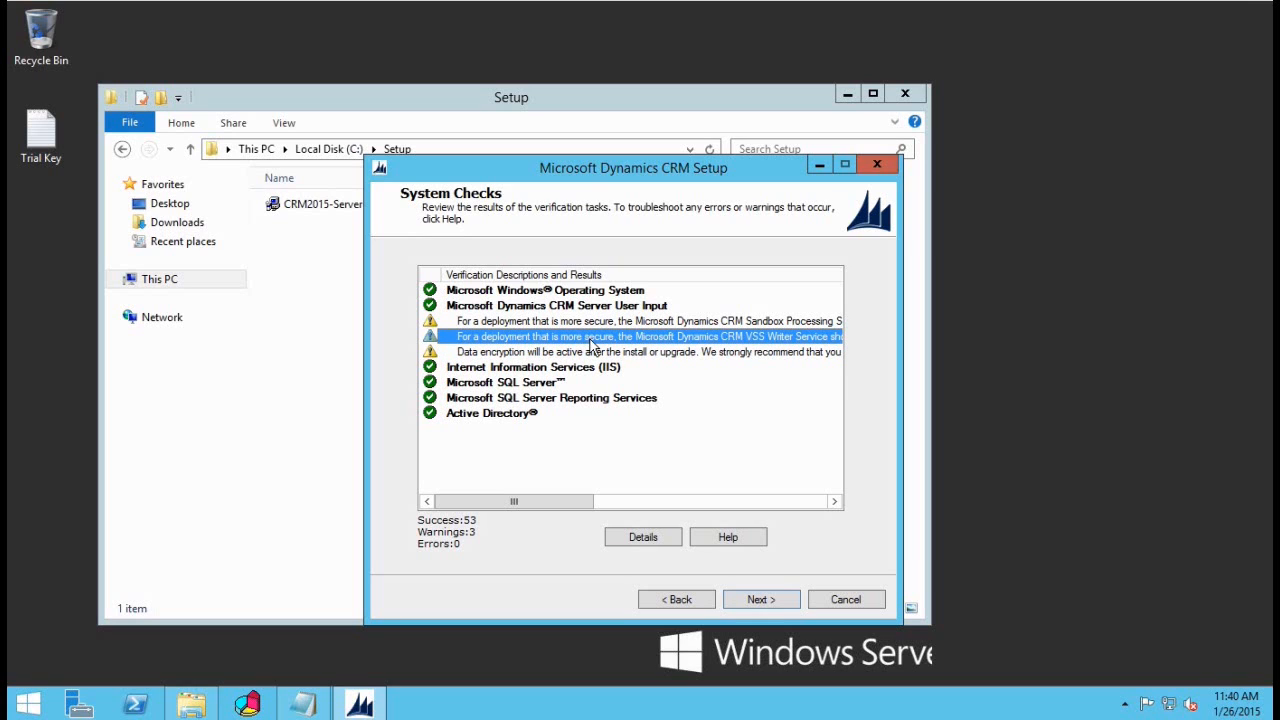
left_click_drag(558, 502, 514, 503)
left_click(491, 441)
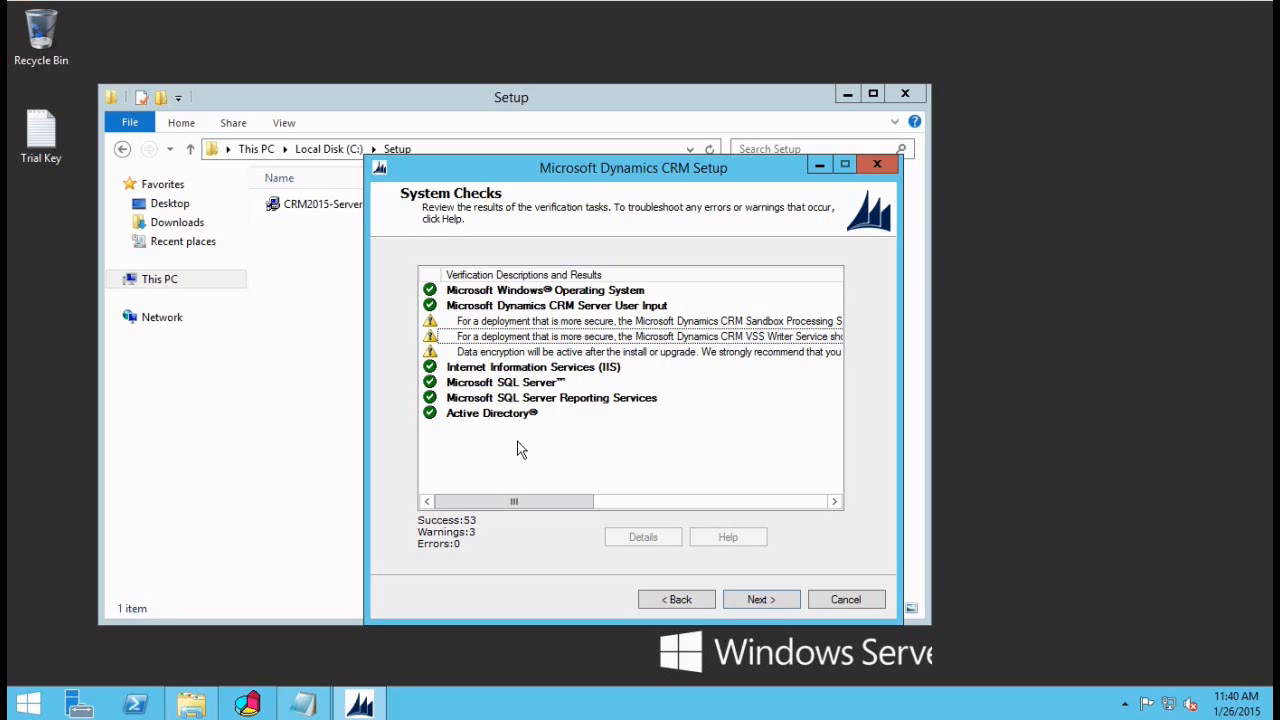
left_click(760, 600)
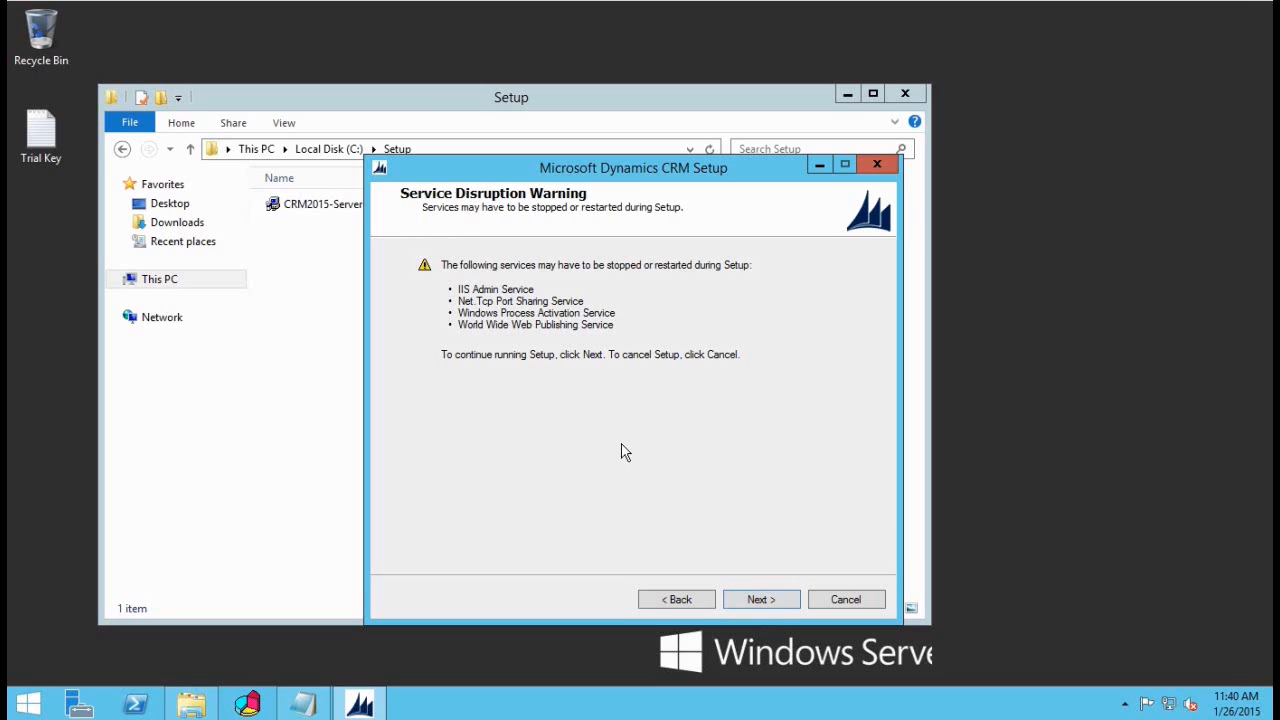
Step: Install CRM Server with the TEST organization and finish the wizard
left_click(765, 602)
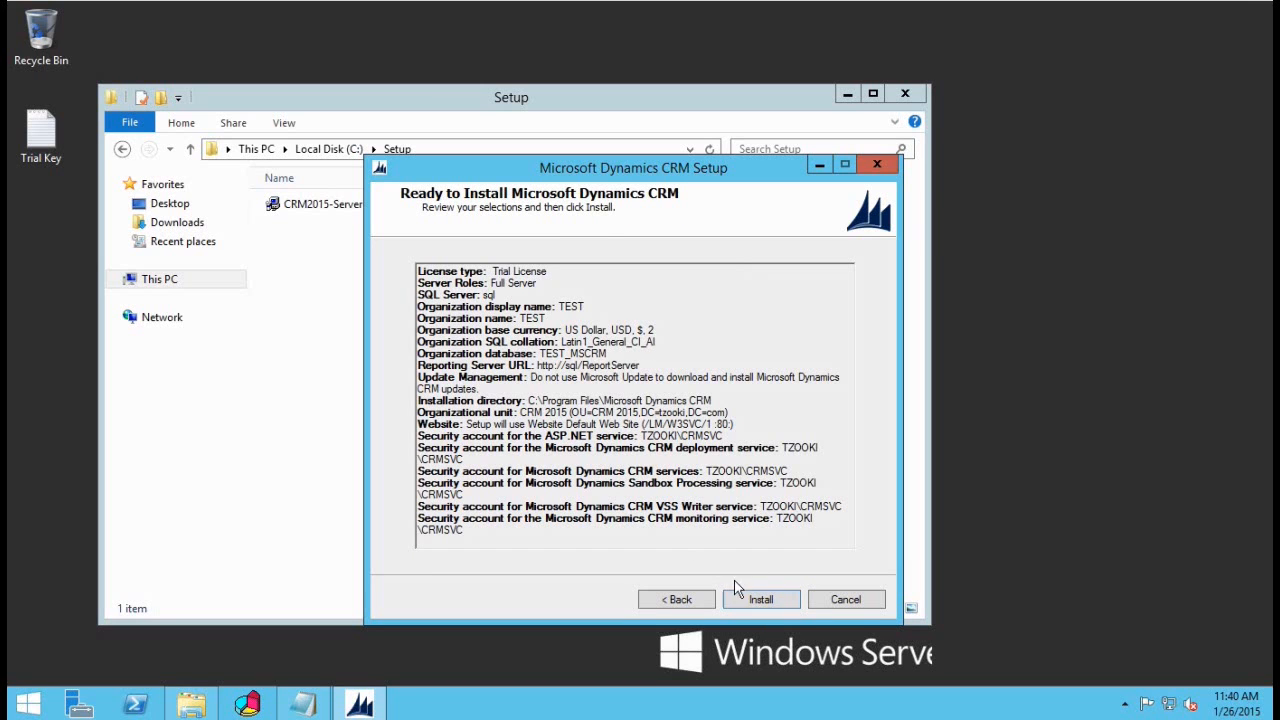
left_click(758, 600)
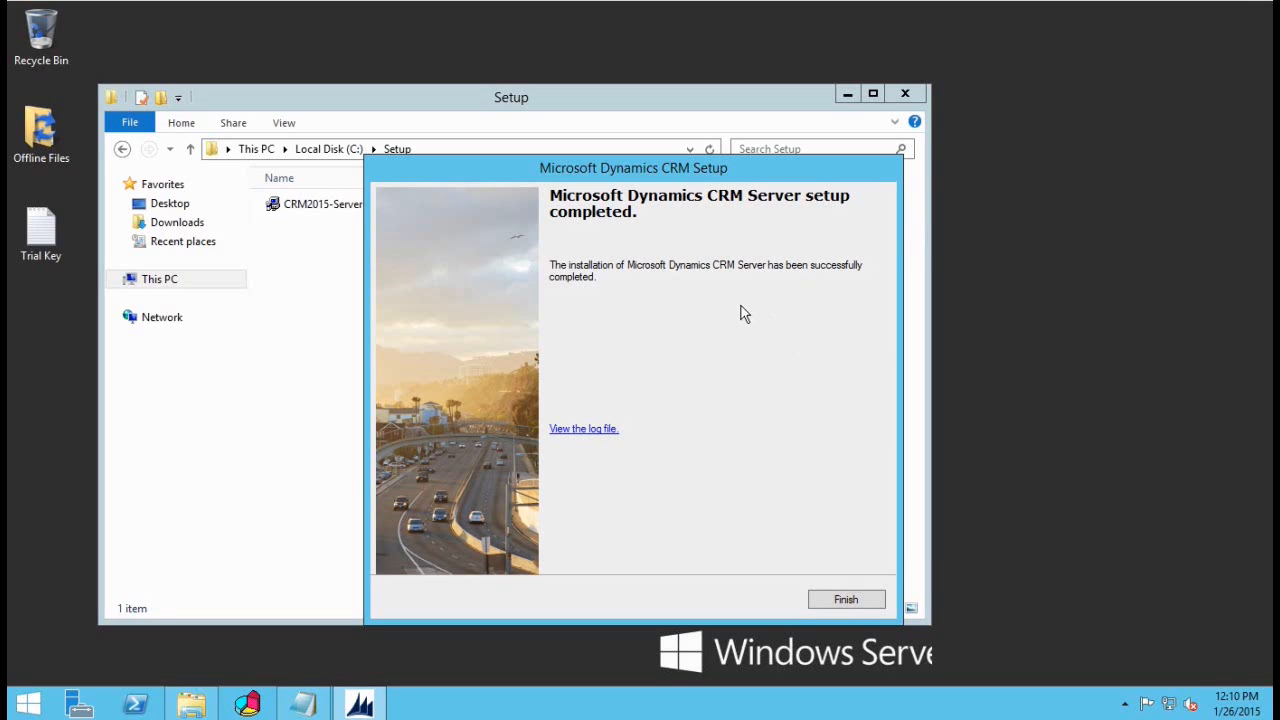
left_click(829, 604)
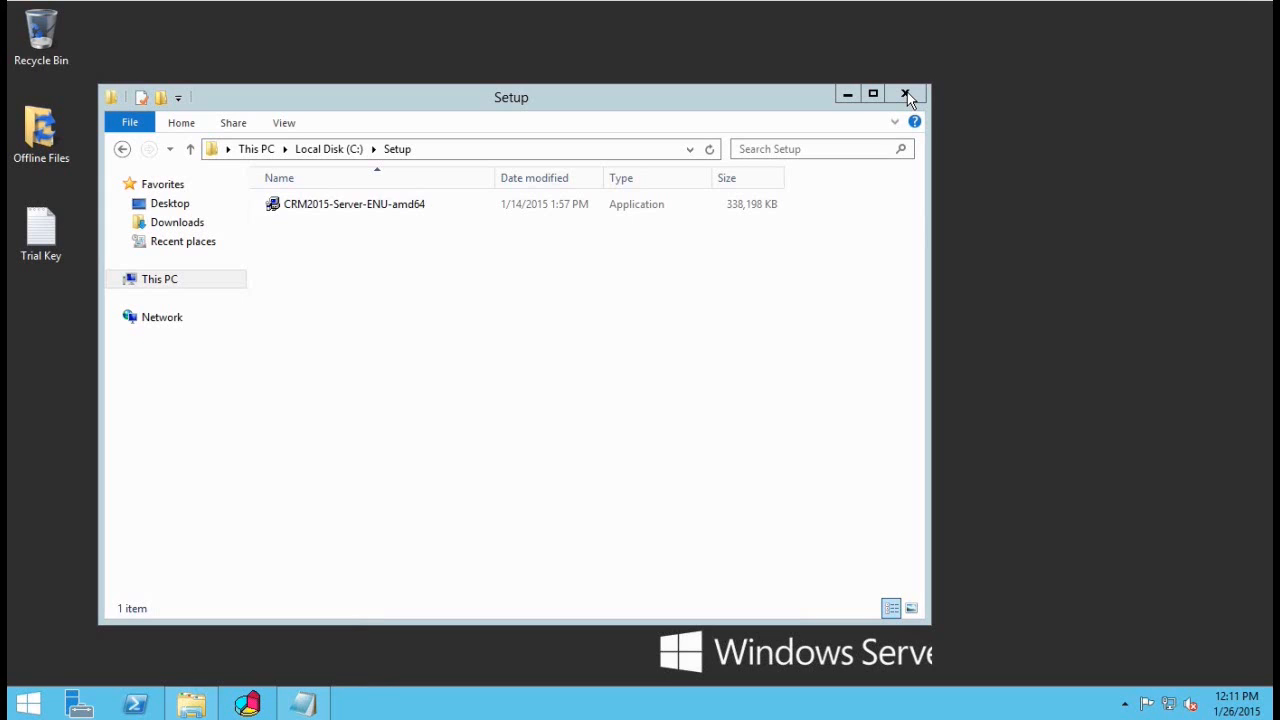
Step: Close the Setup folder and search Start for 'deploy' to find Deployment Manager
left_click(906, 94)
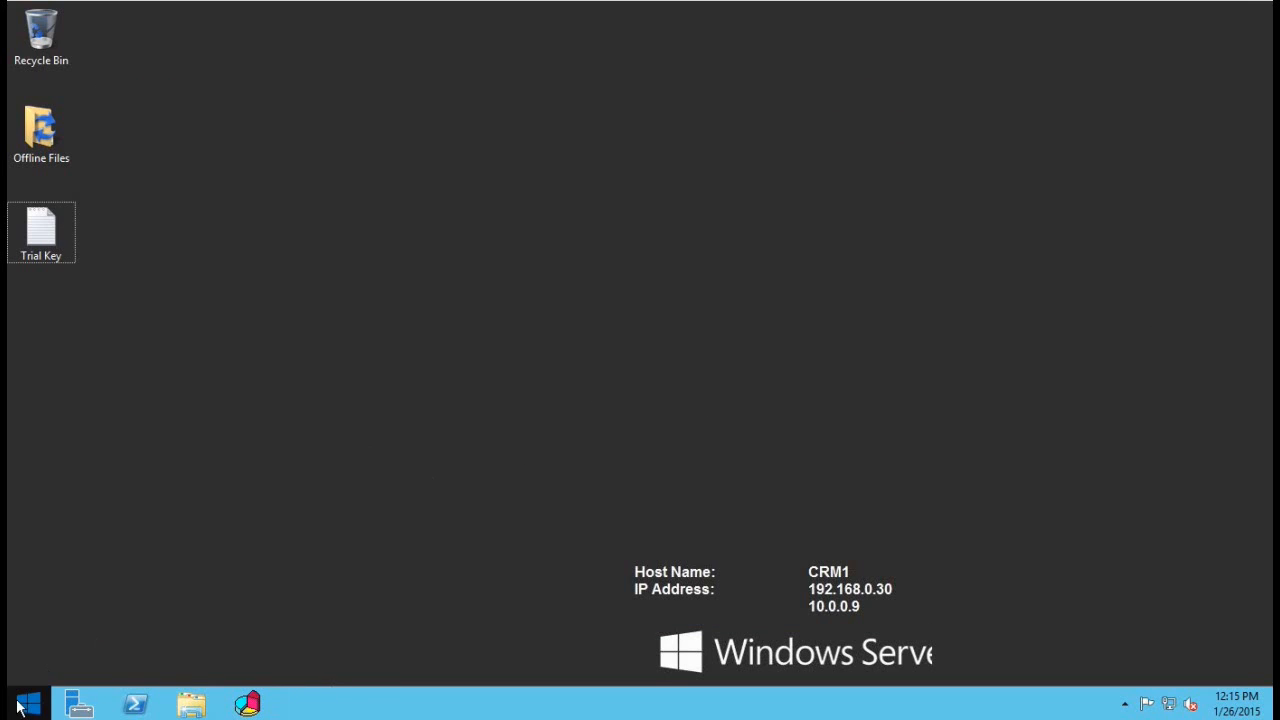
left_click(22, 705)
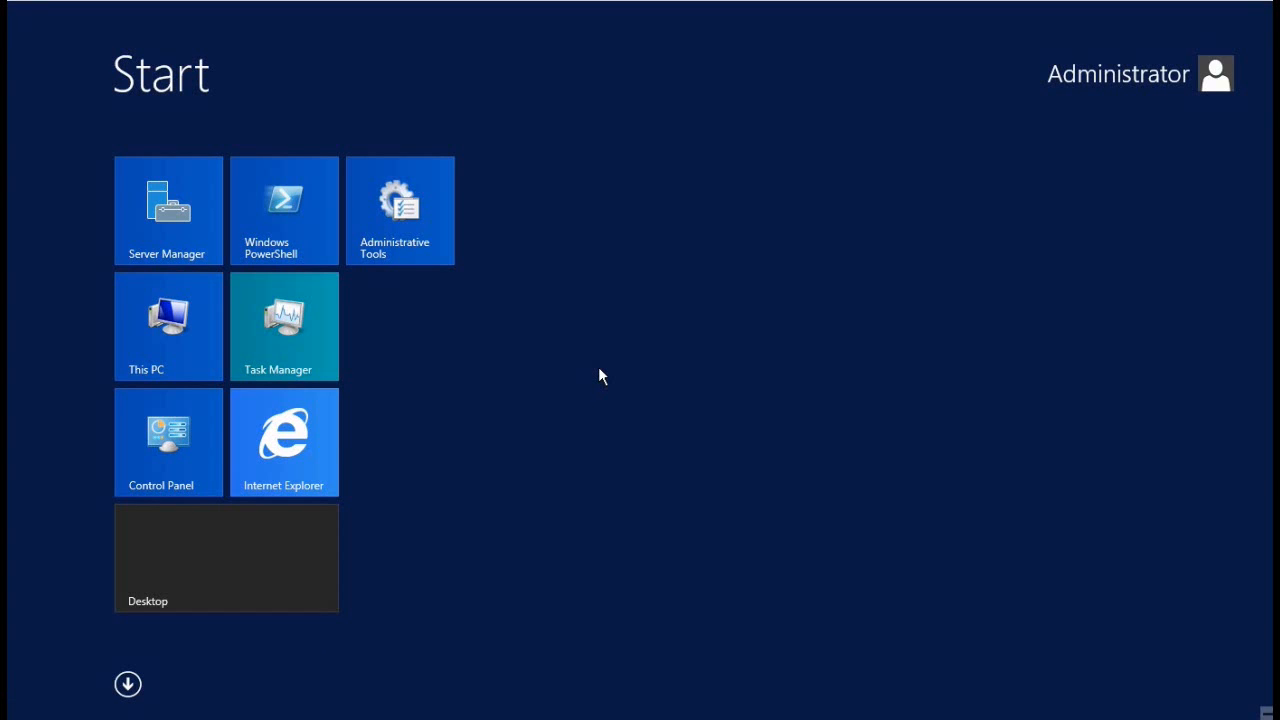
type("deployment Manager")
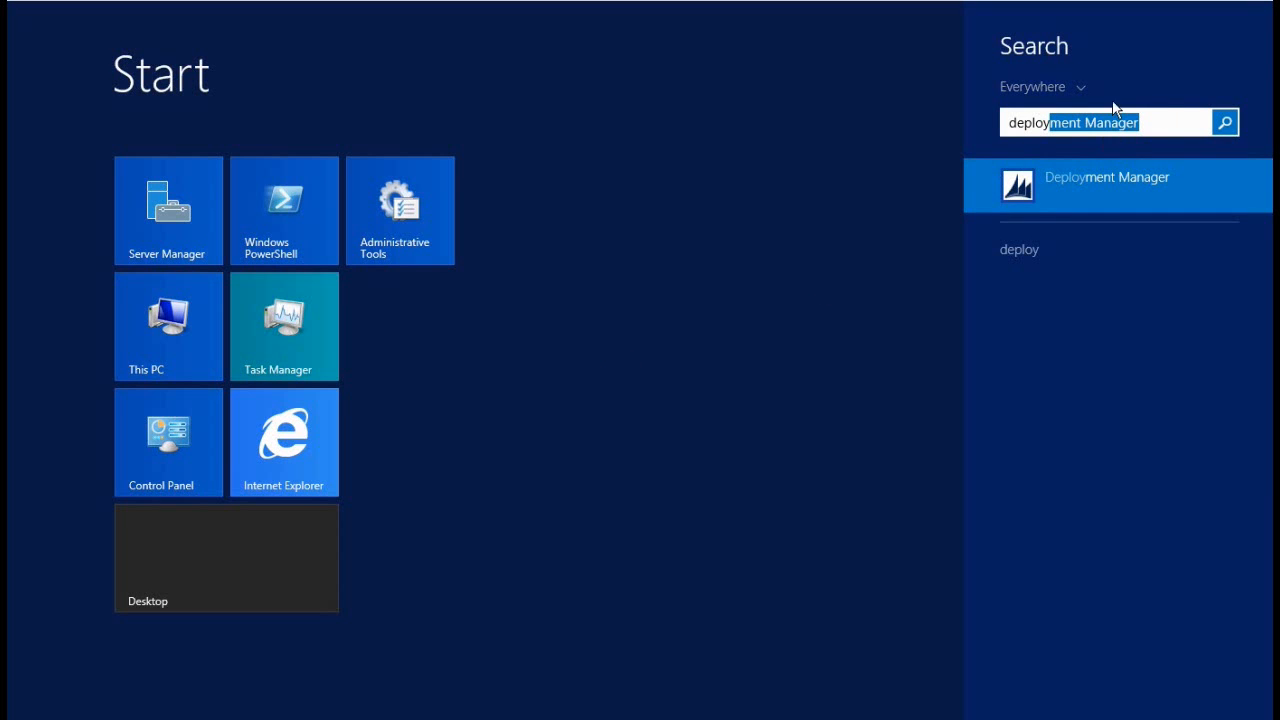
Step: In Deployment Manager, check that TEST is Enabled (version 7.0.0.3543), then Browse it
left_click(1074, 171)
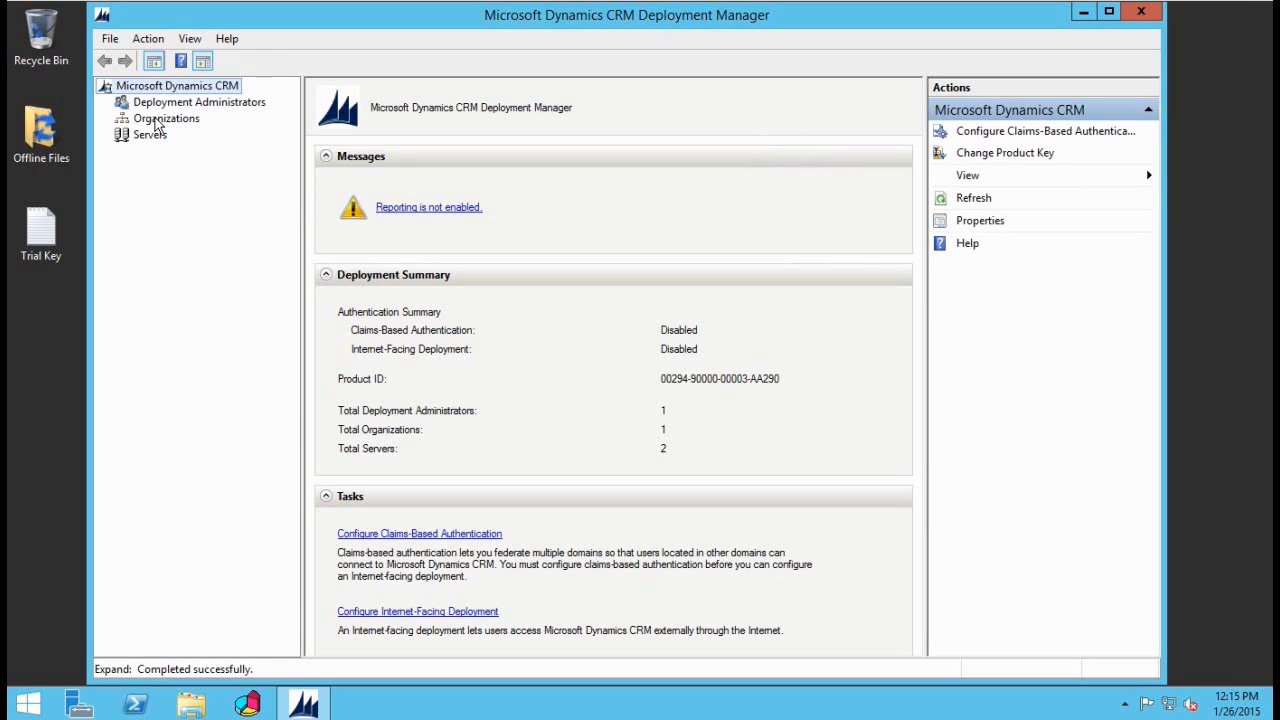
left_click(157, 120)
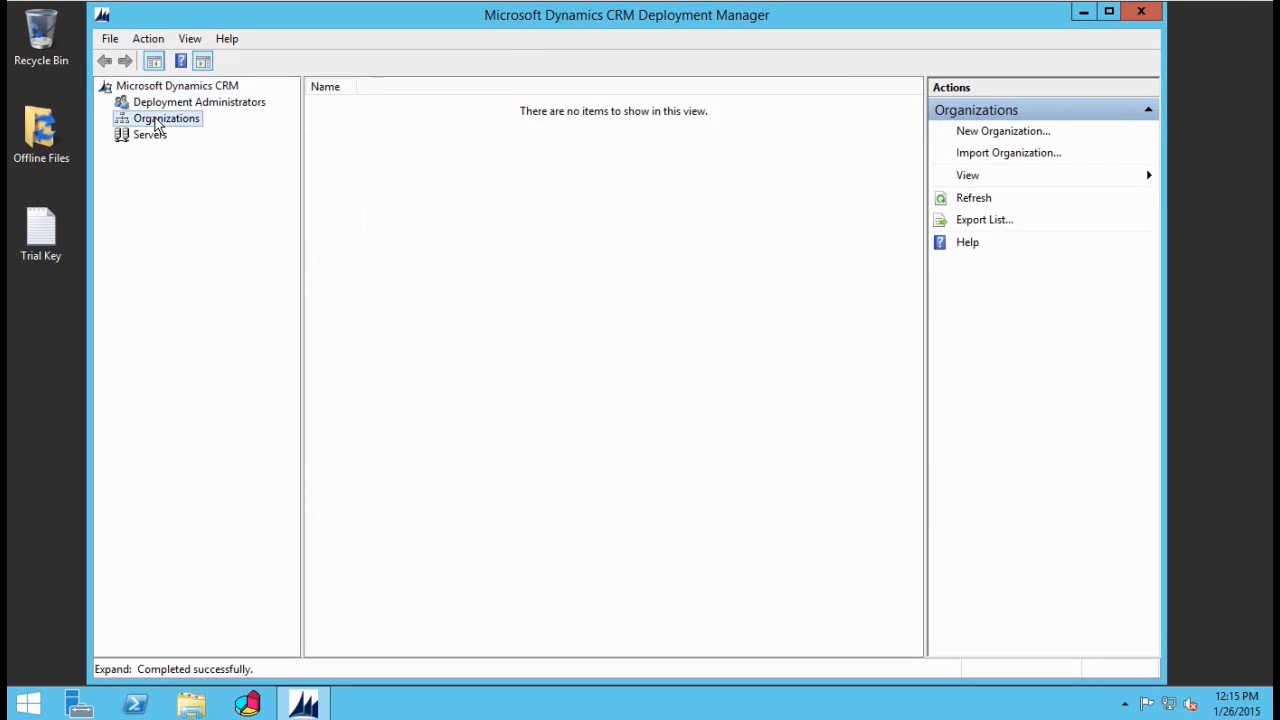
left_click(368, 108)
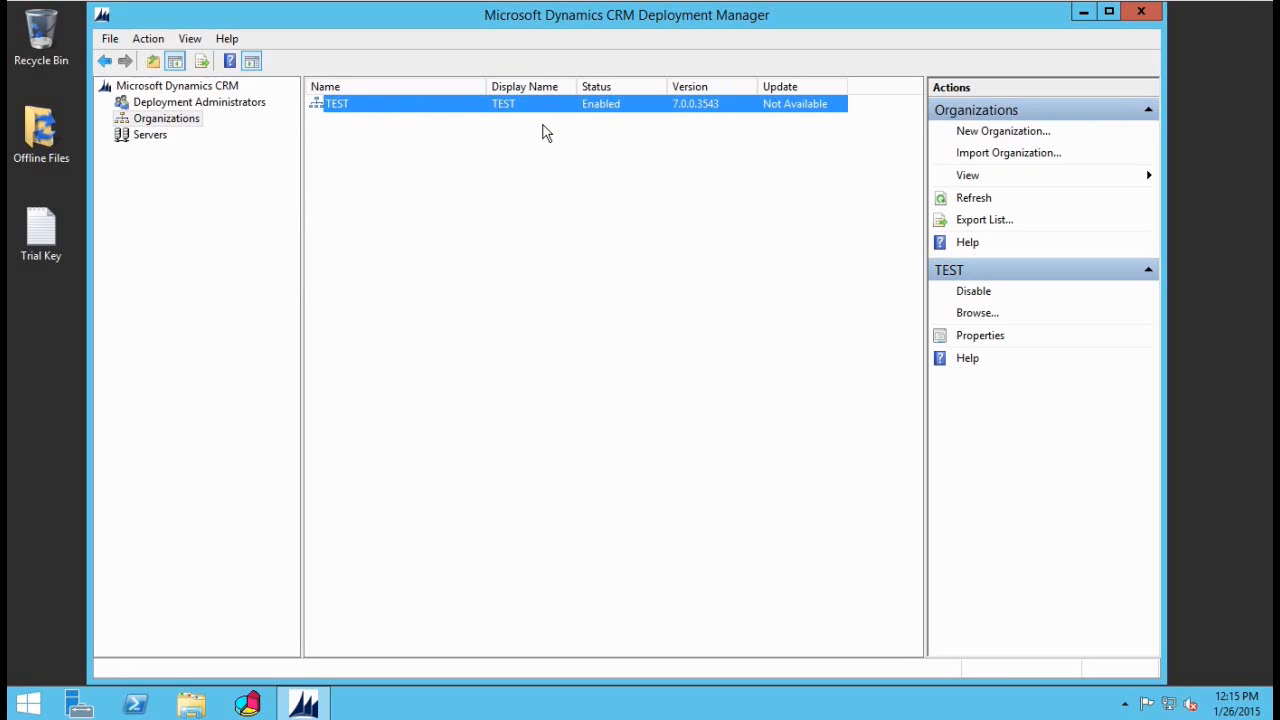
right_click(371, 101)
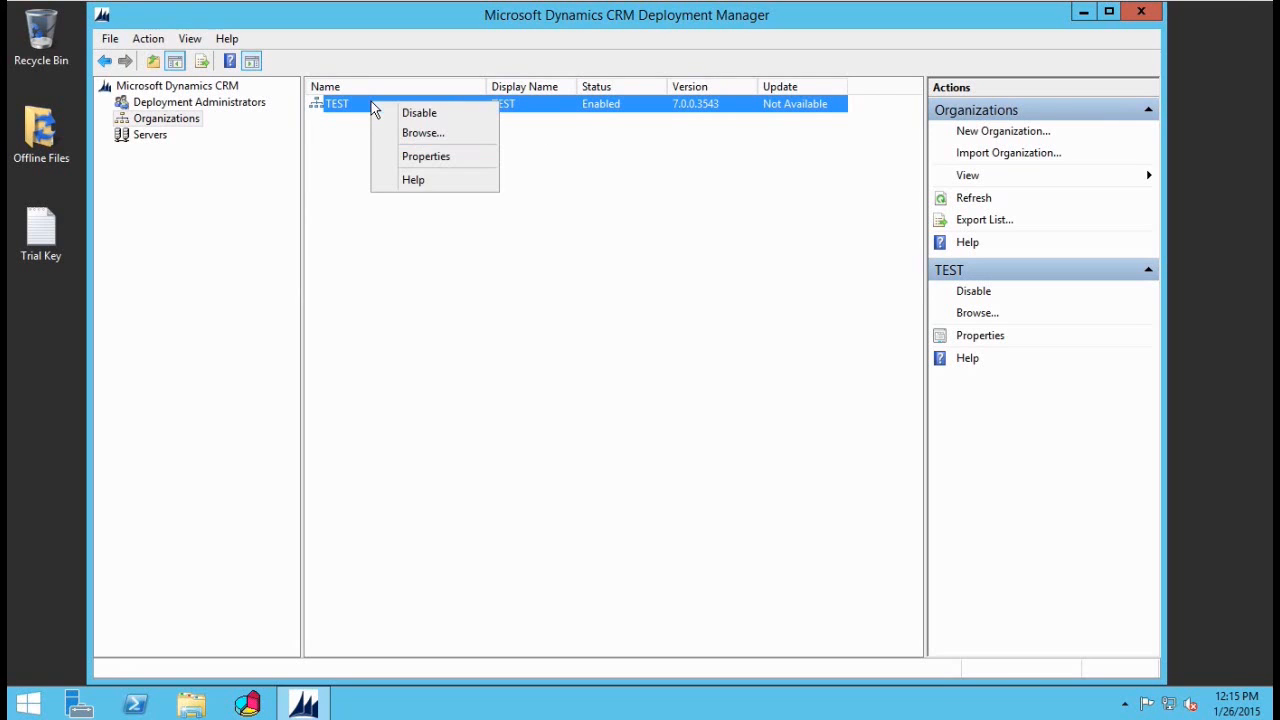
left_click(447, 134)
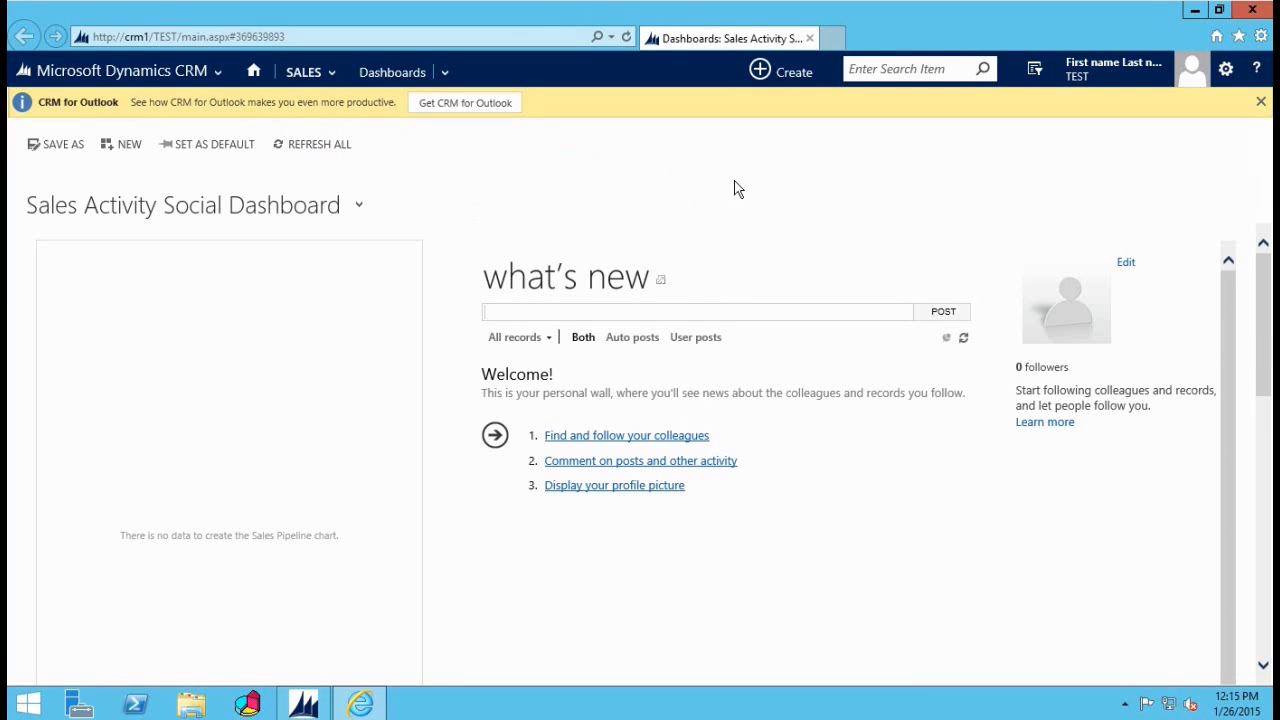
Step: Switch TEST to the Service dashboard, dismiss the CRM for Outlook banner, and close Internet Explorer
left_click(226, 70)
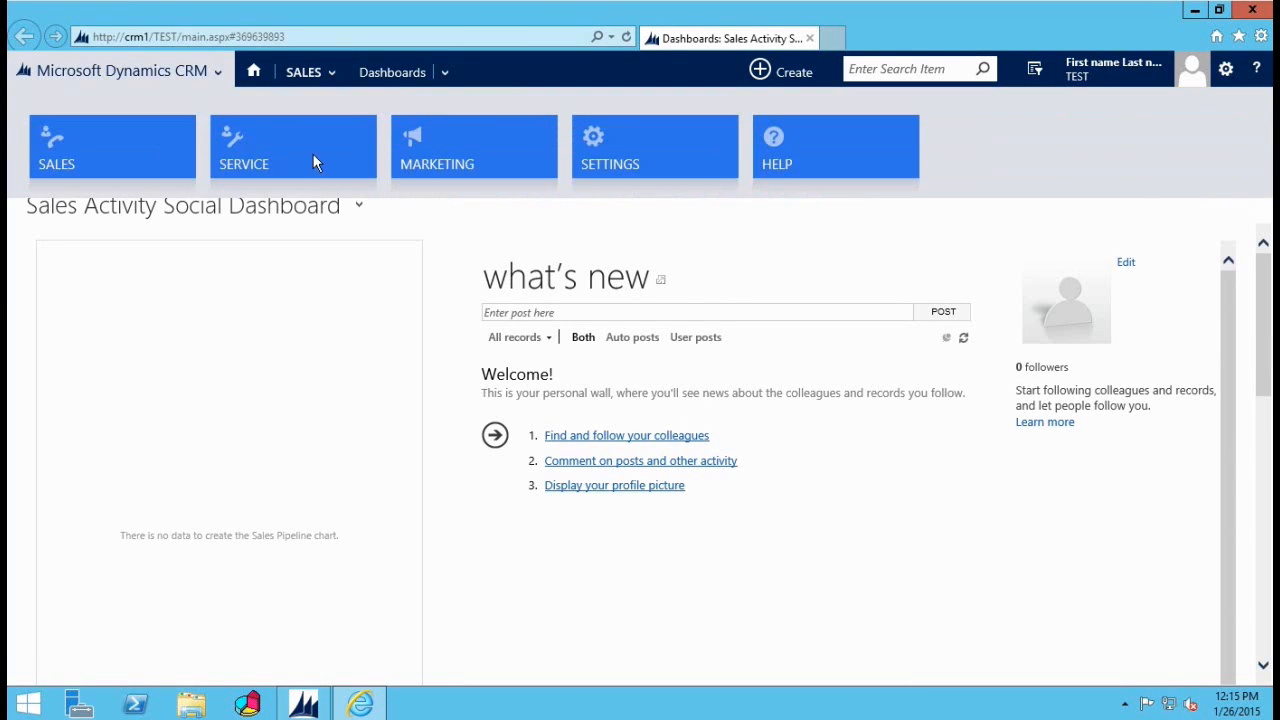
left_click(313, 158)
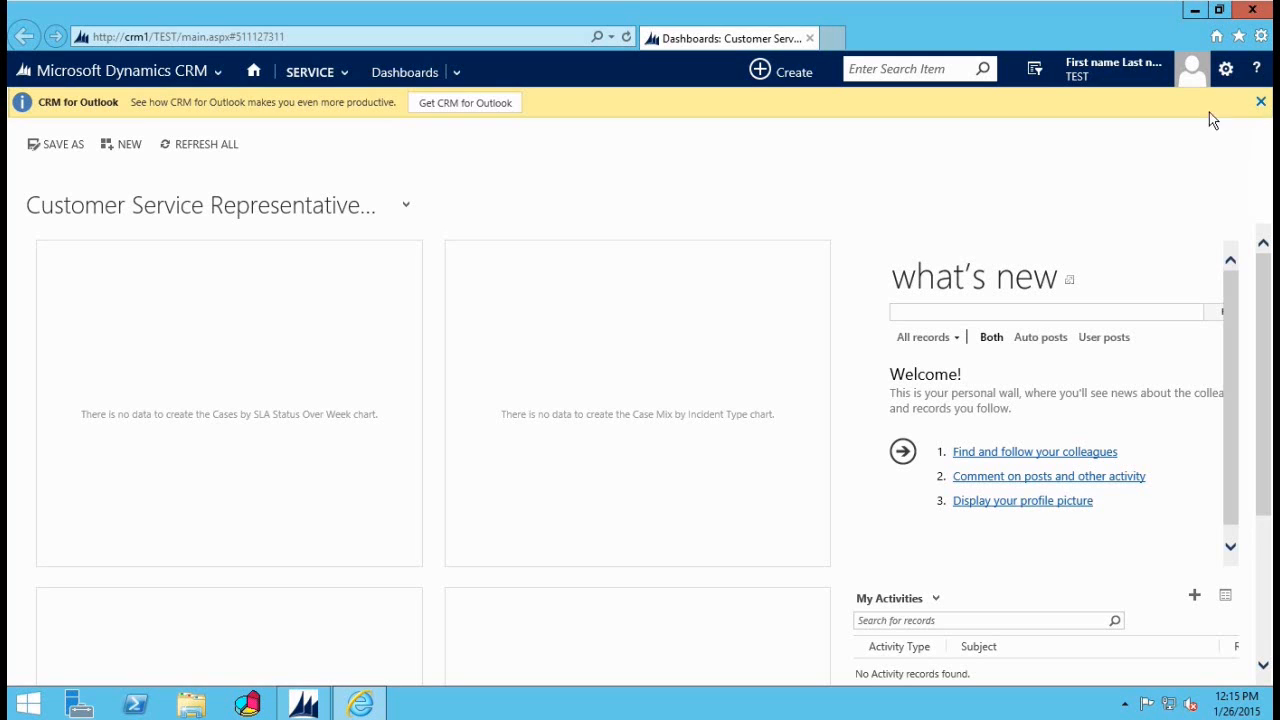
left_click(1262, 105)
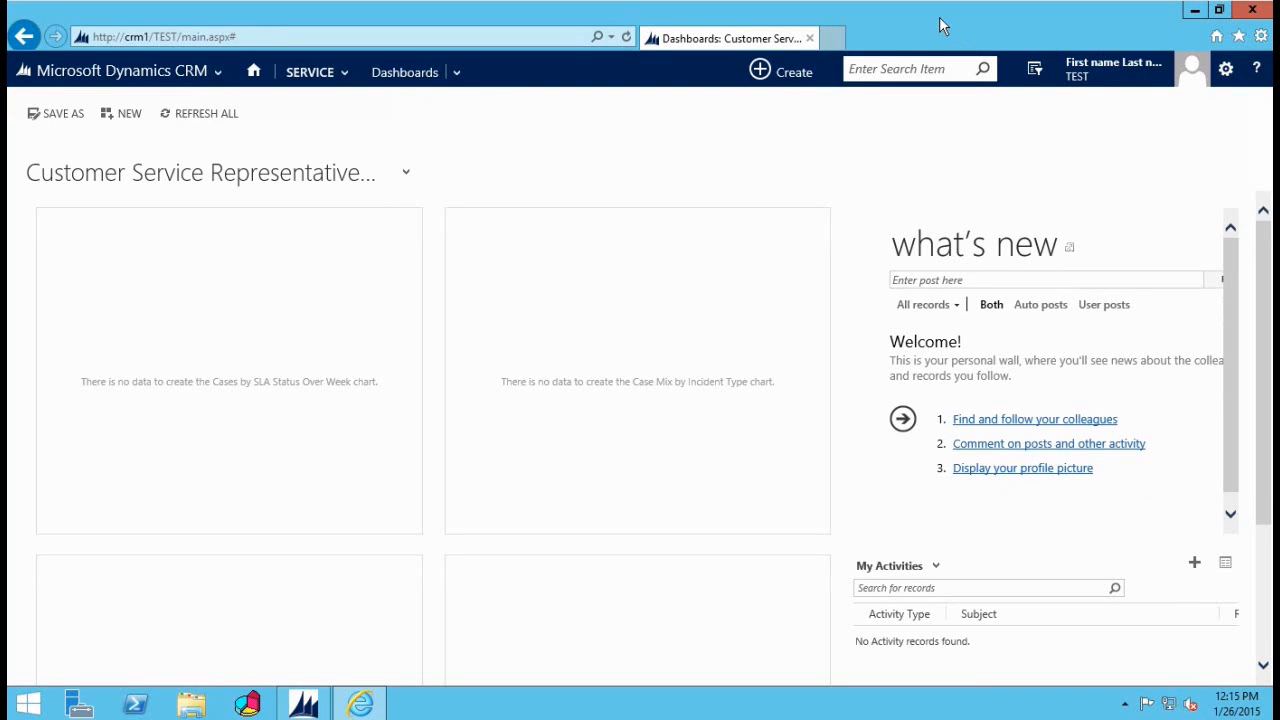
left_click(1254, 11)
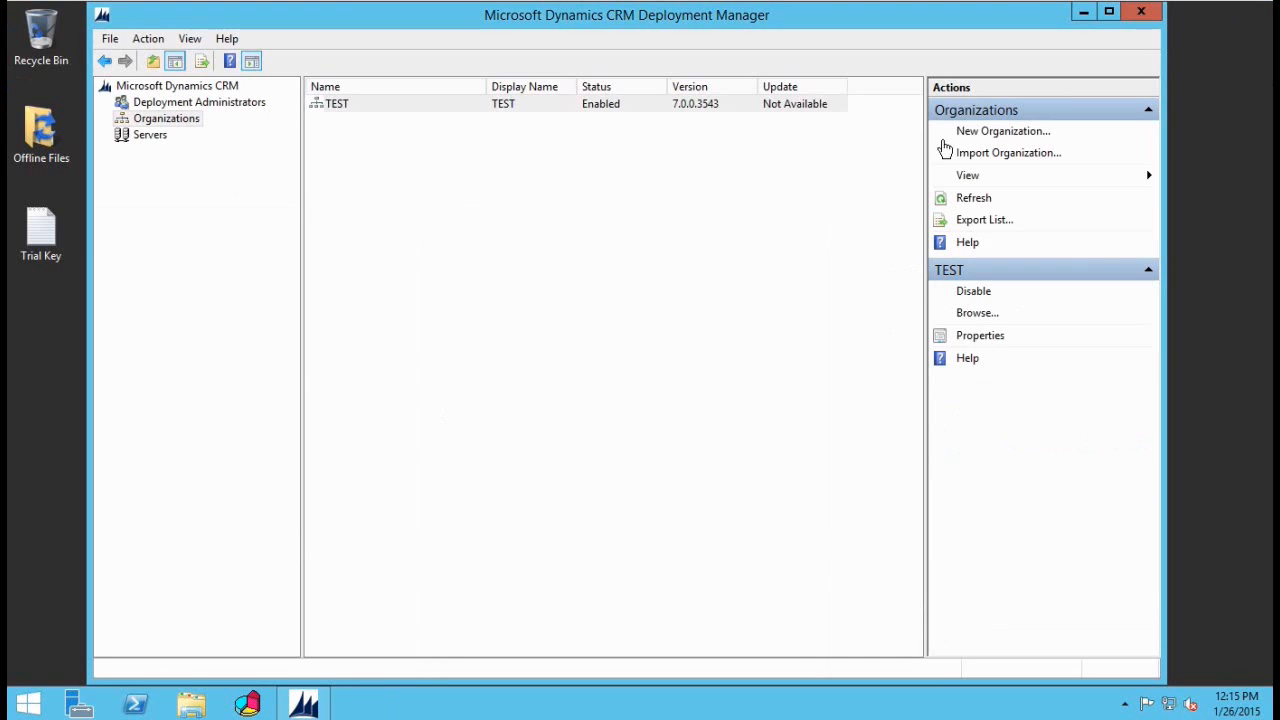
Step: Review Deployment Administrators and the root summary warning that reporting is not enabled, then close
left_click(186, 106)
left_click(174, 88)
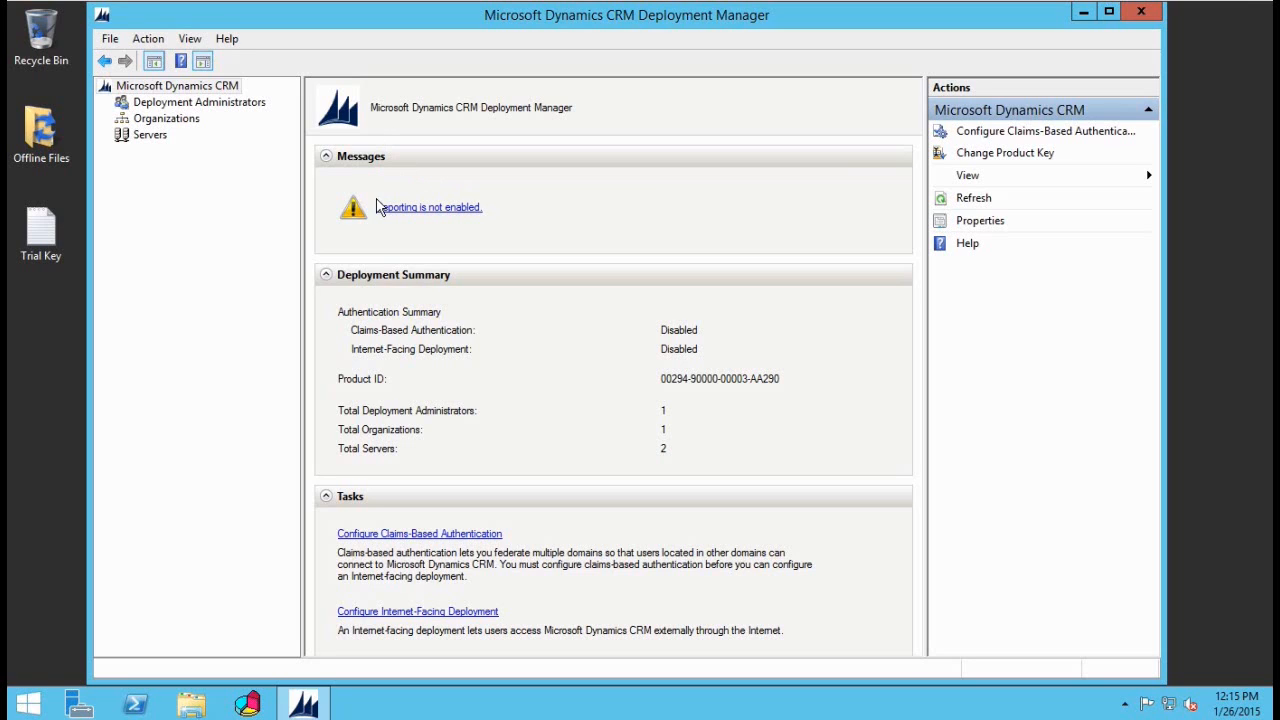
left_click(1142, 13)
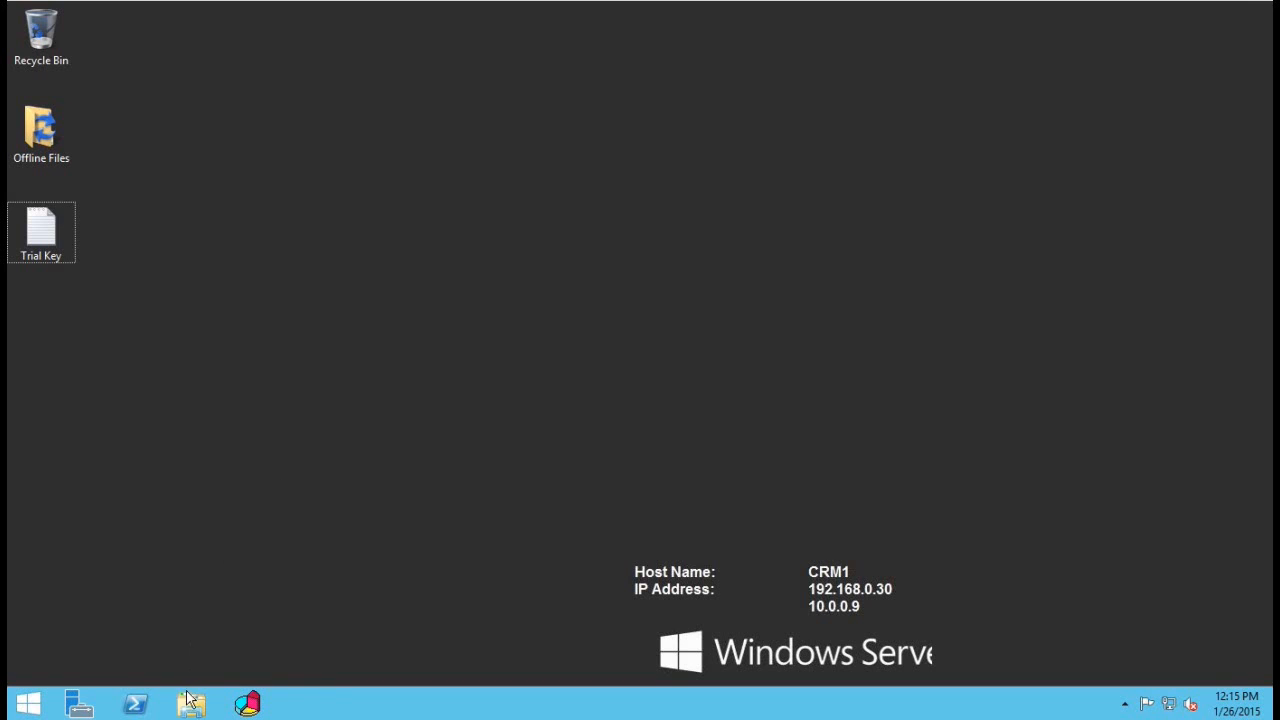
Step: Copy the SrsDataConnector folder from C:\CRM 2015
left_click(190, 704)
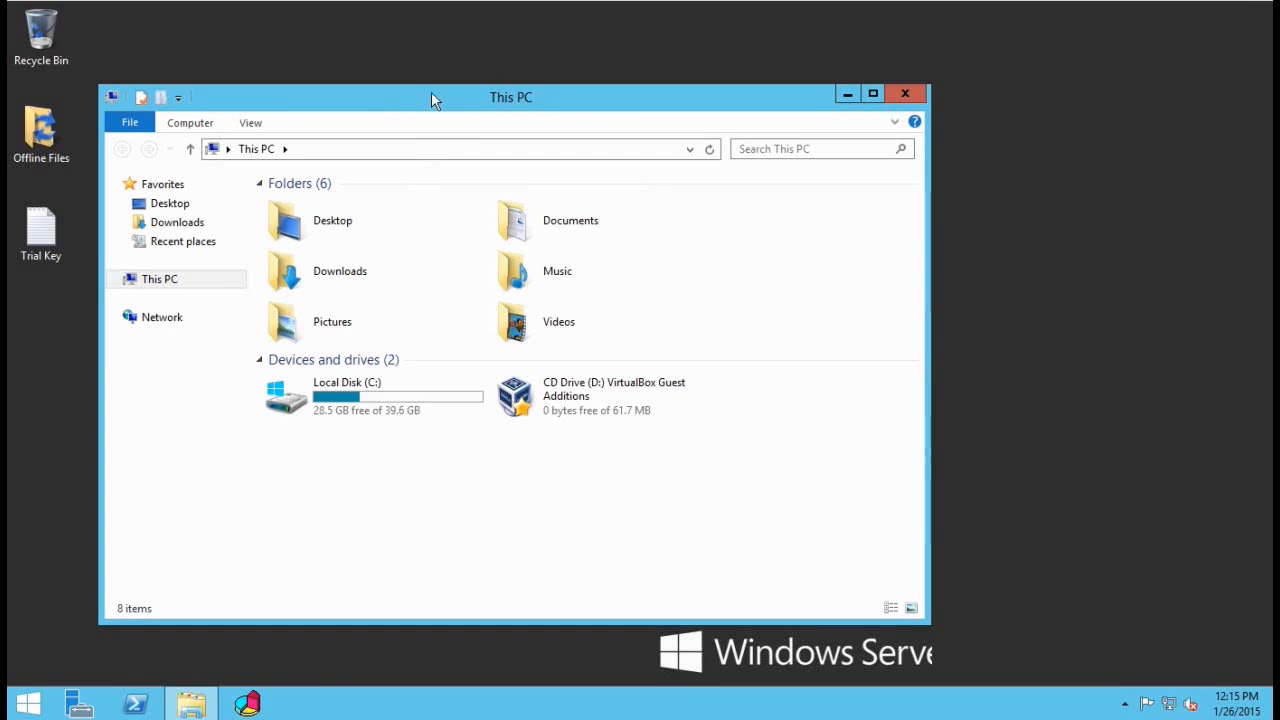
left_click_drag(431, 91, 483, 83)
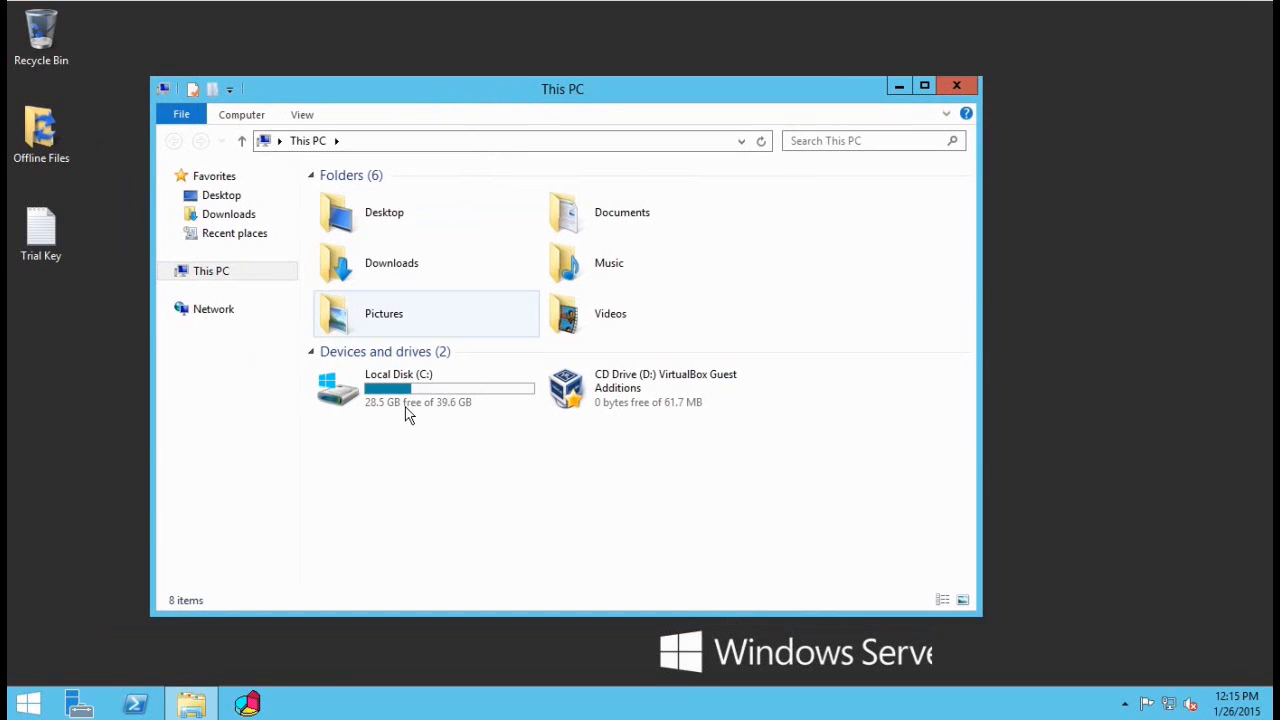
left_click(394, 399)
double_click(393, 397)
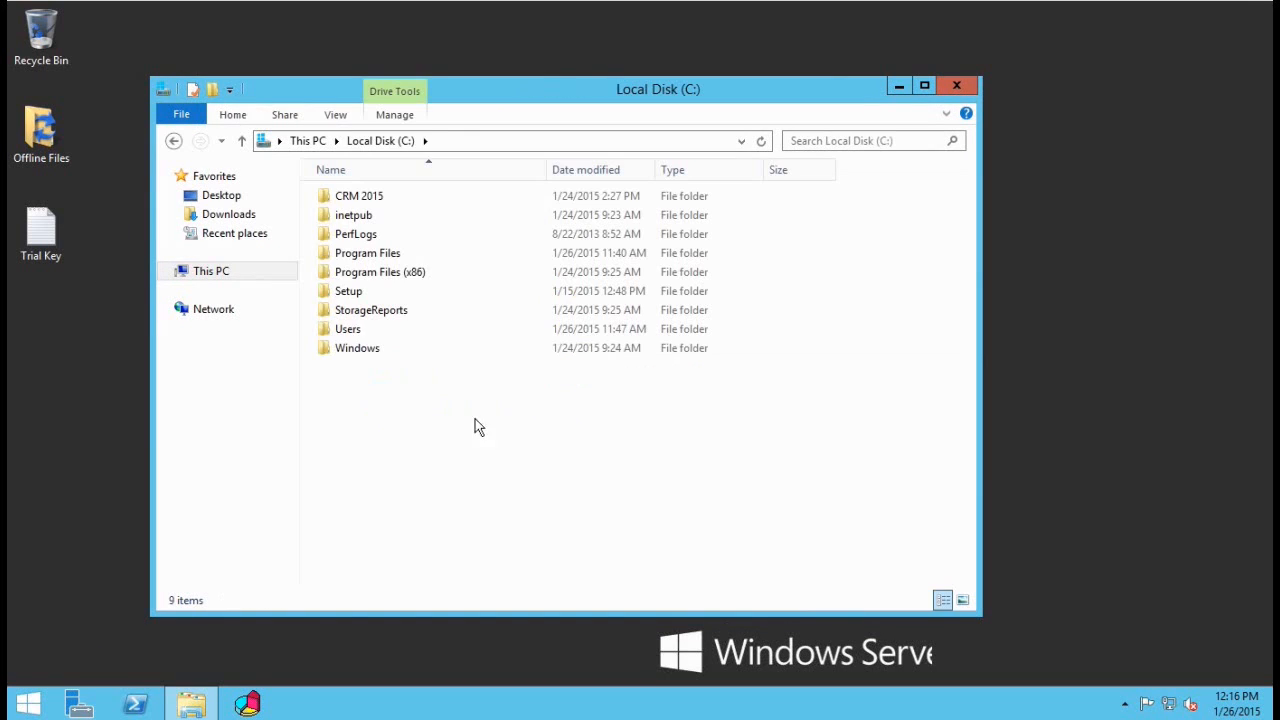
left_click(356, 199)
double_click(356, 200)
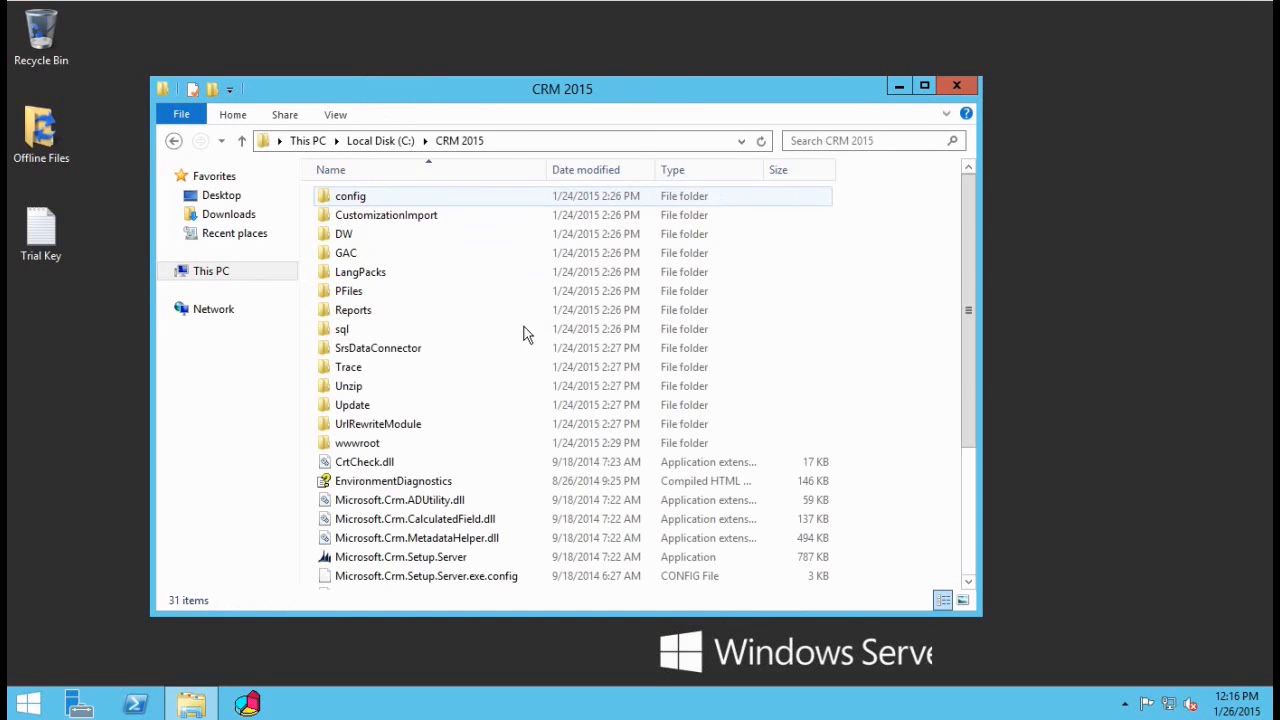
left_click(382, 349)
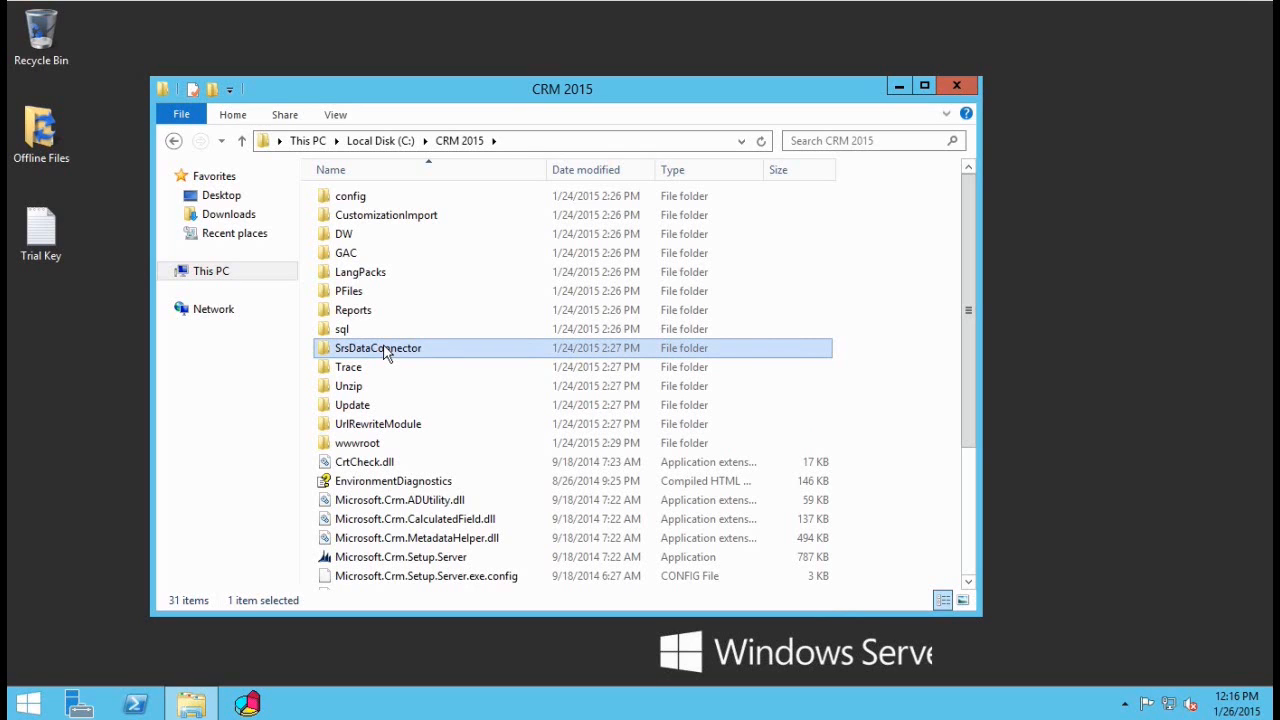
right_click(385, 349)
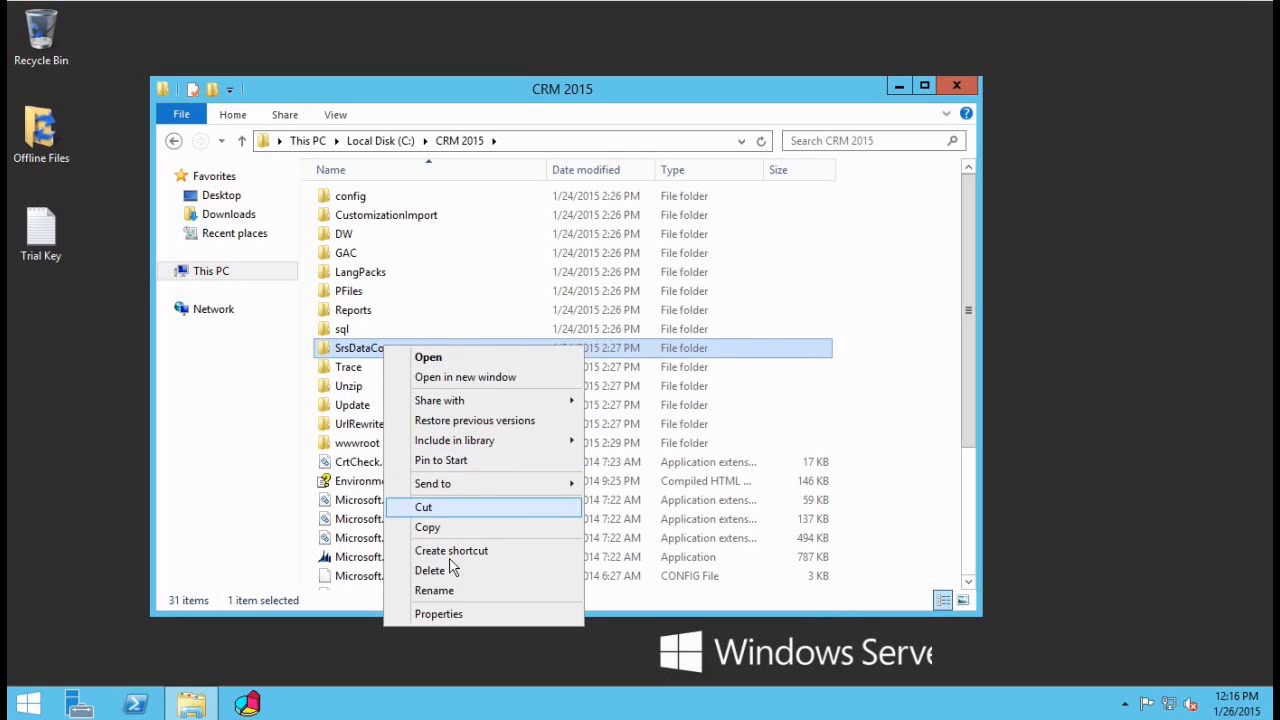
left_click(432, 528)
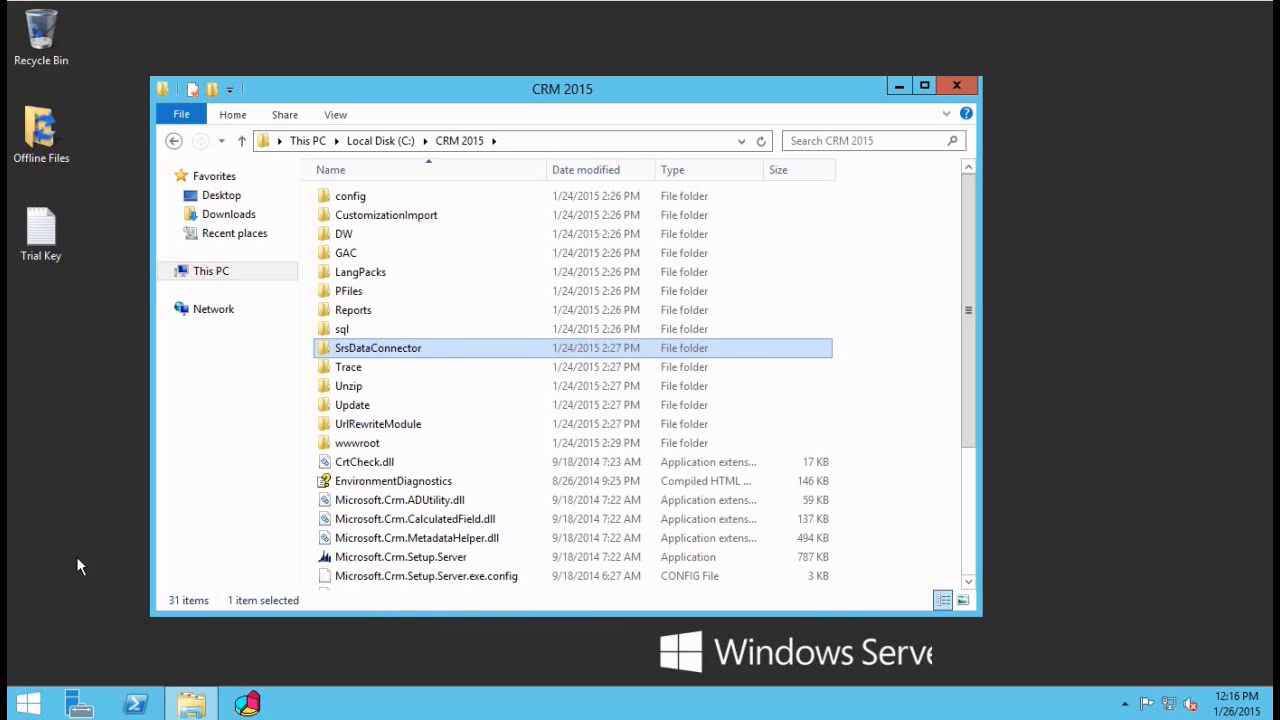
Step: Paste SrsDataConnector into the \\sql\c$ share and close both Explorer windows
left_click(76, 556)
right_click(16, 710)
left_click(66, 662)
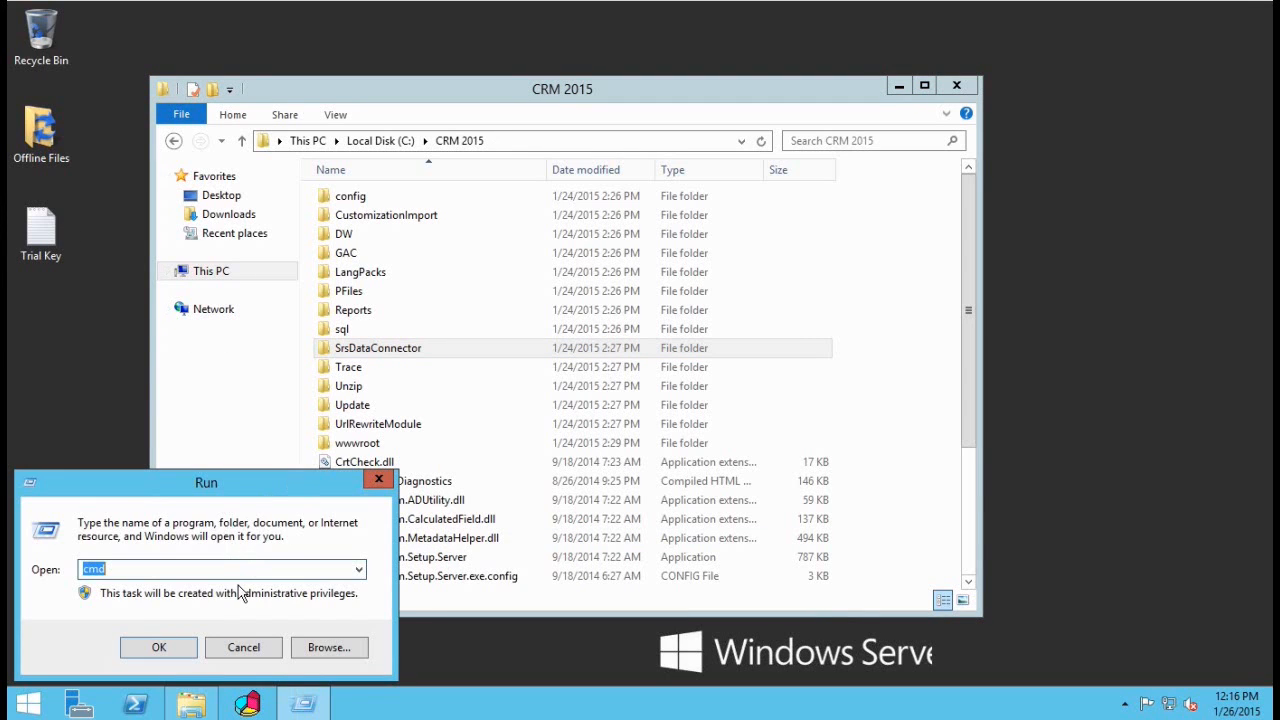
type("\\sql\\")
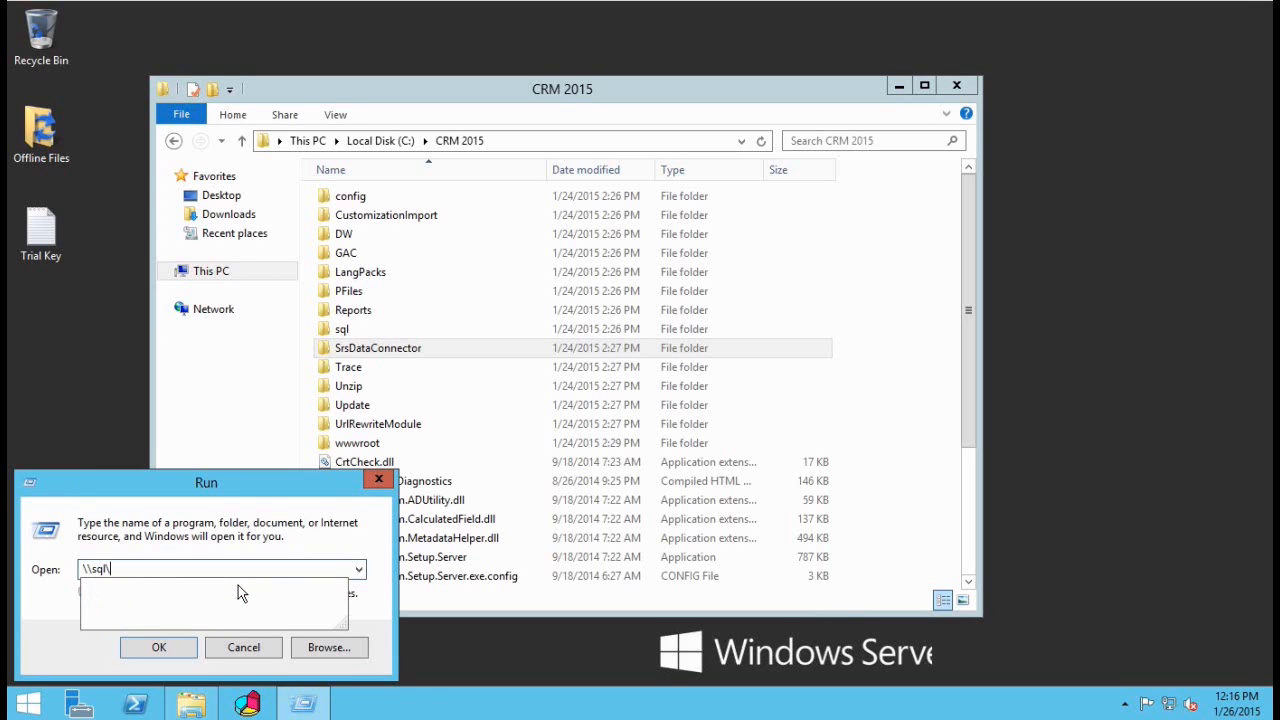
type("c$")
key("Return")
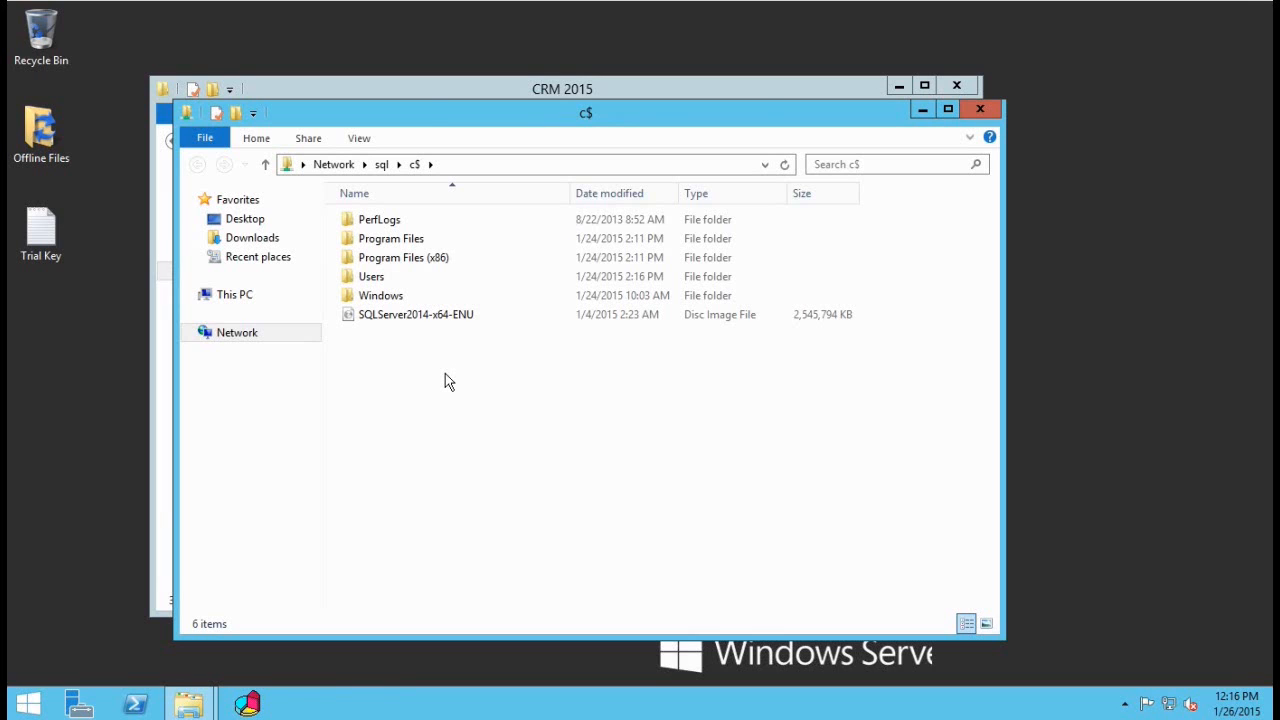
key("ctrl+v")
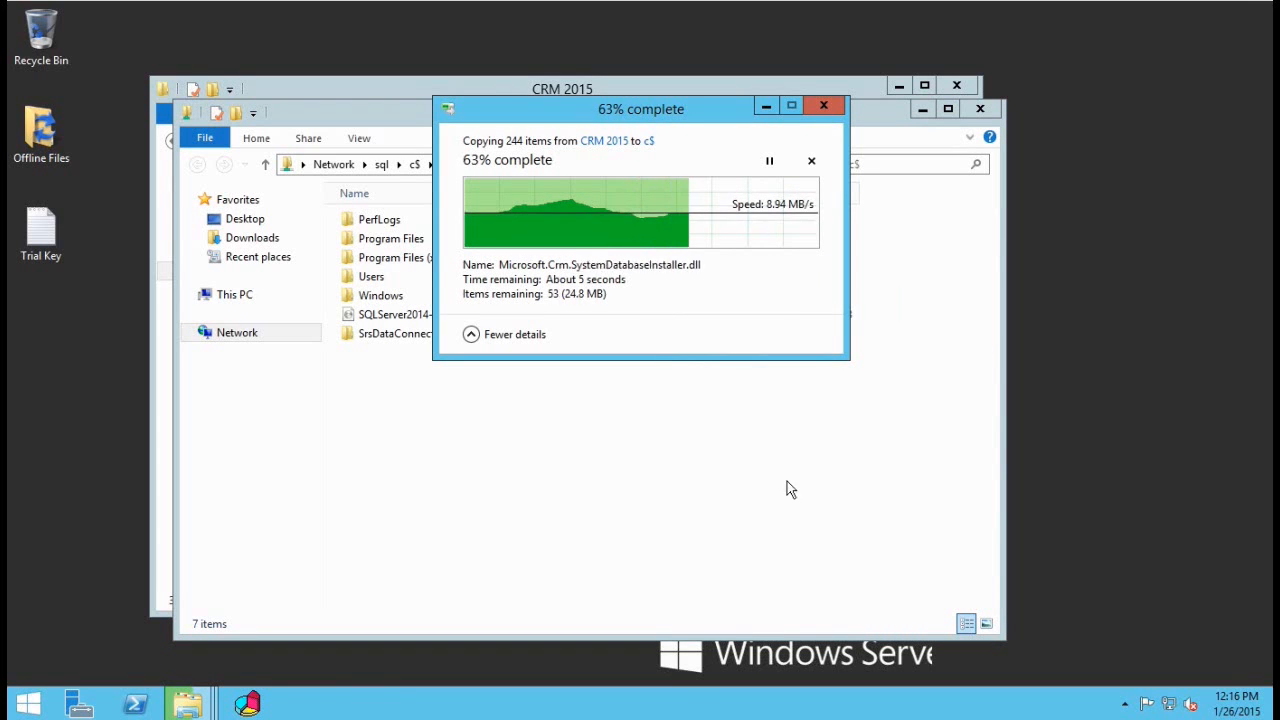
left_click(987, 107)
left_click(956, 85)
key("super")
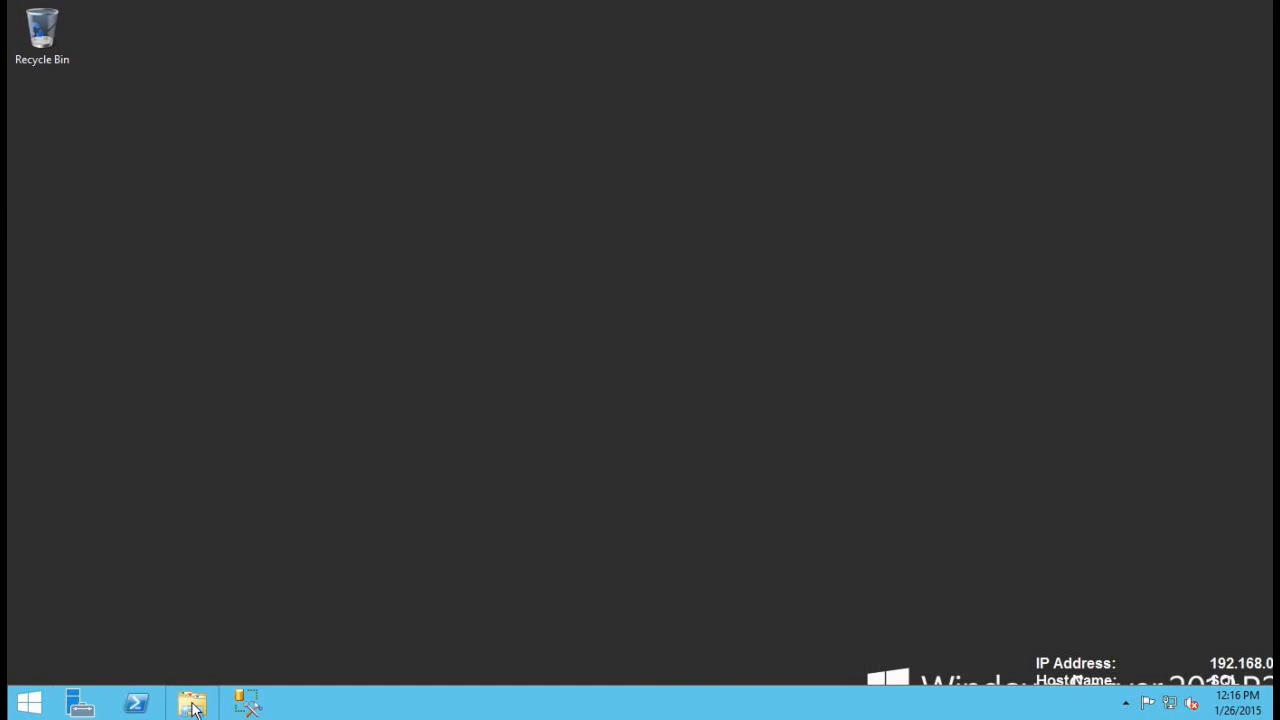
Step: Launch SetupSrsDataConnector from C:\SrsDataConnector, run the update check, and accept the license terms
left_click(193, 707)
double_click(530, 400)
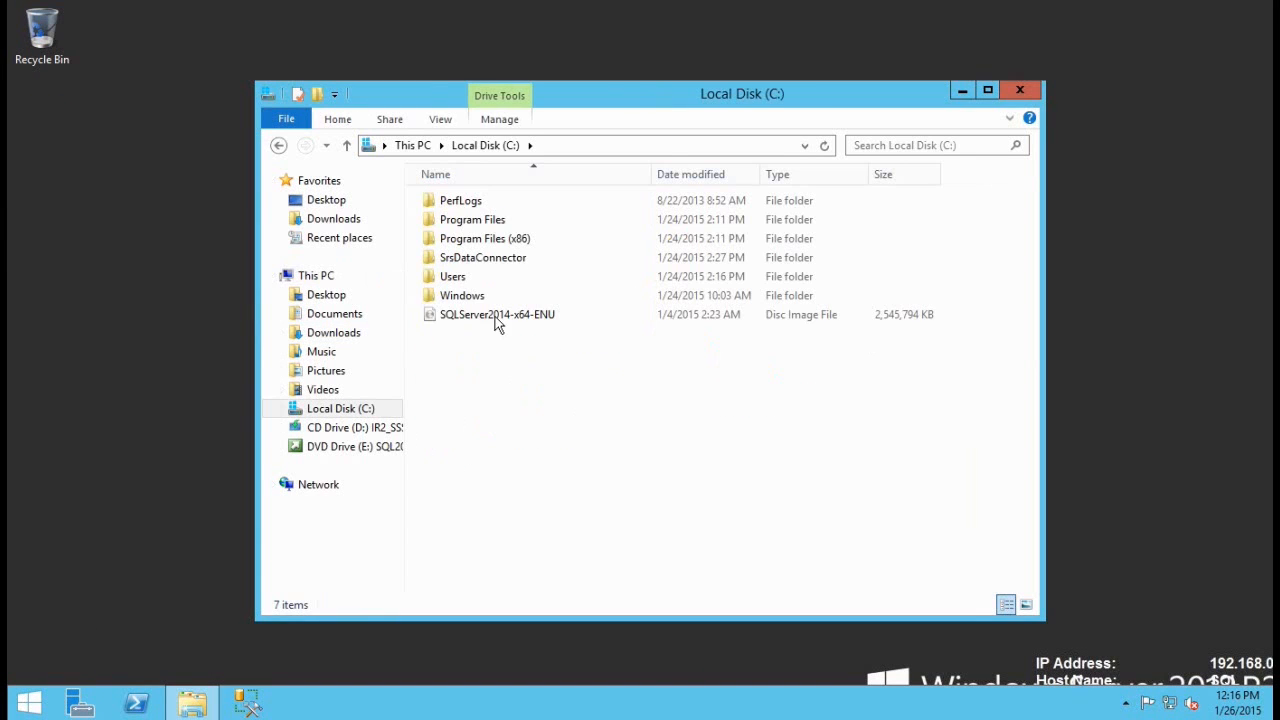
double_click(466, 257)
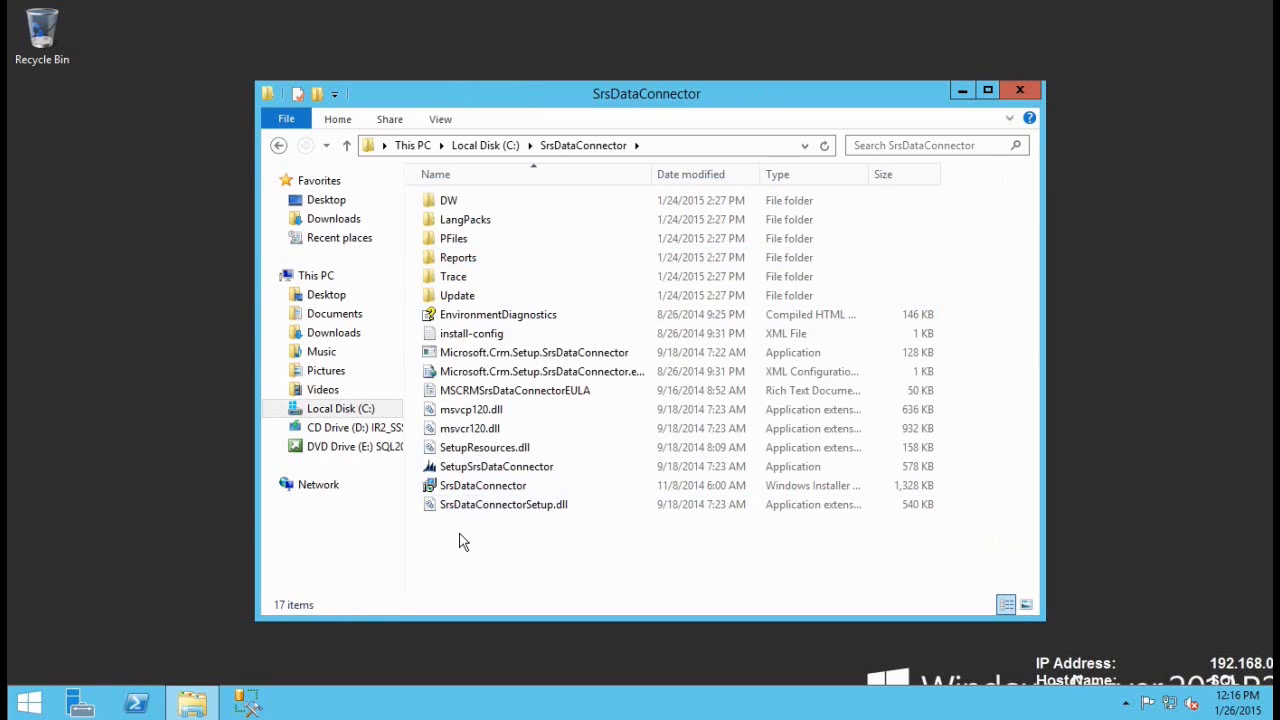
double_click(486, 466)
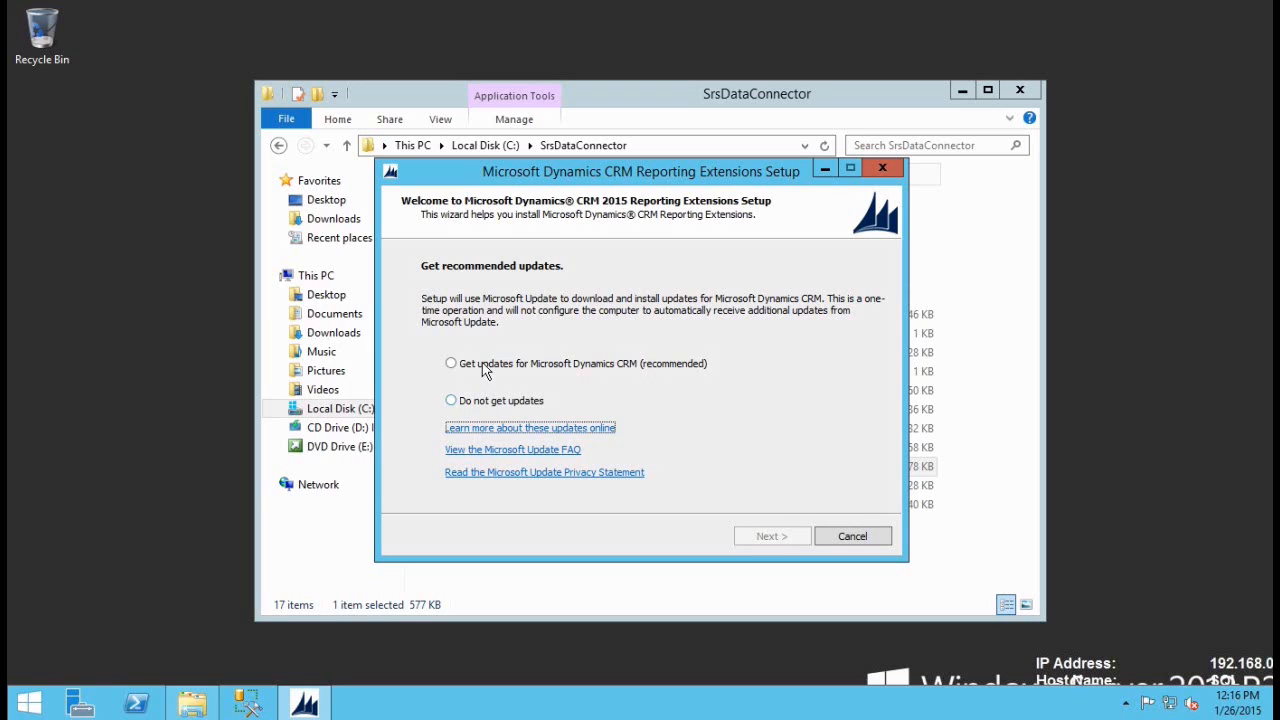
left_click(451, 364)
left_click(772, 536)
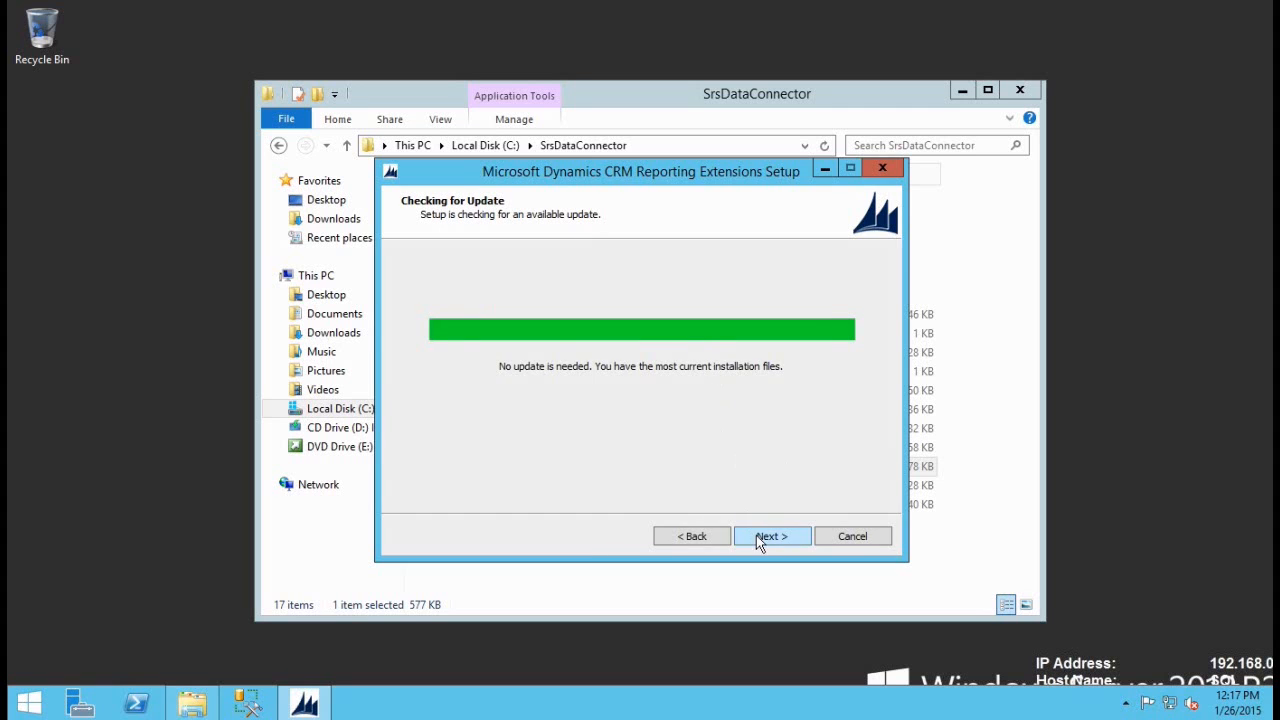
left_click(758, 536)
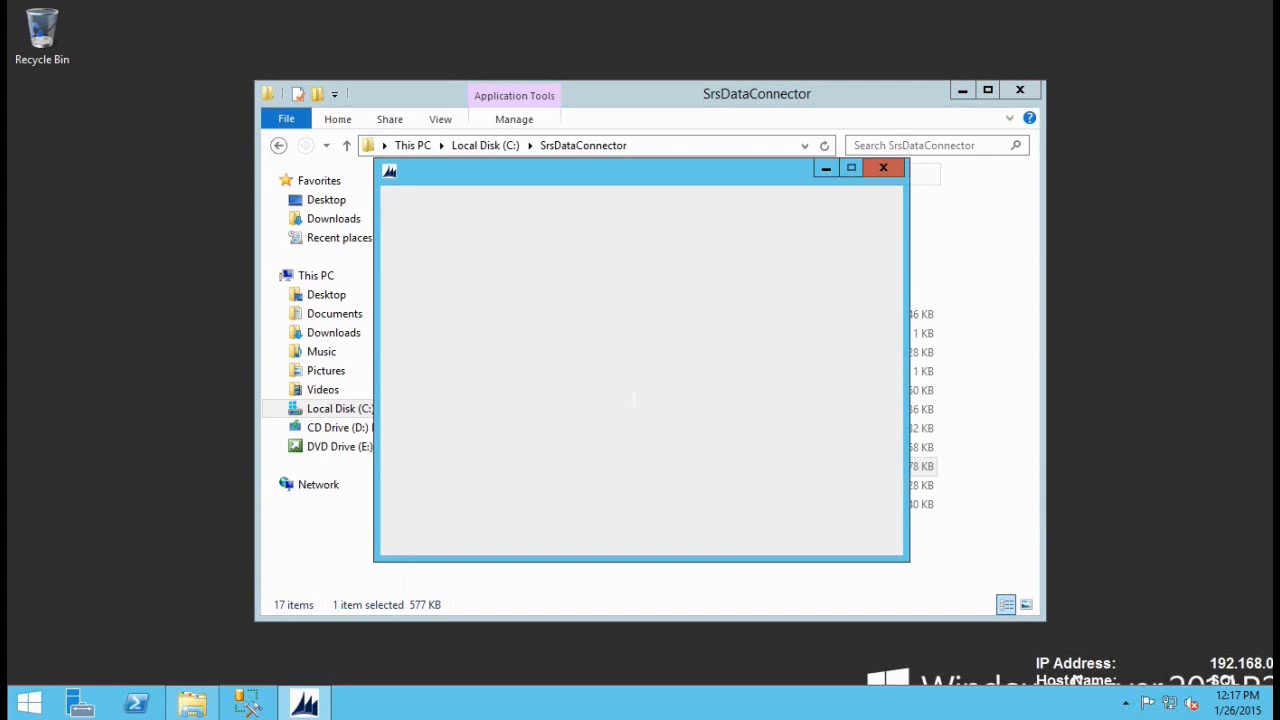
left_click(457, 491)
left_click(790, 537)
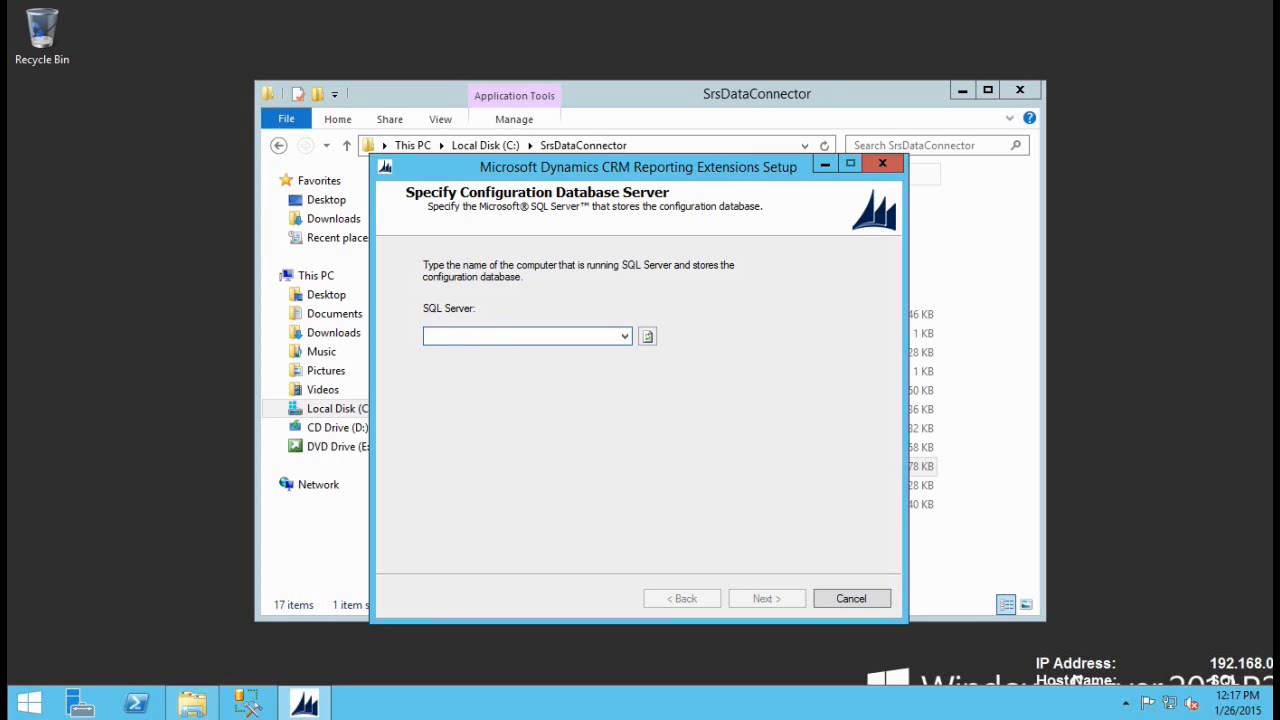
Step: Set sql as configuration server, keep MSSQLSERVER, skip Microsoft Update, then install and finish
type("sql")
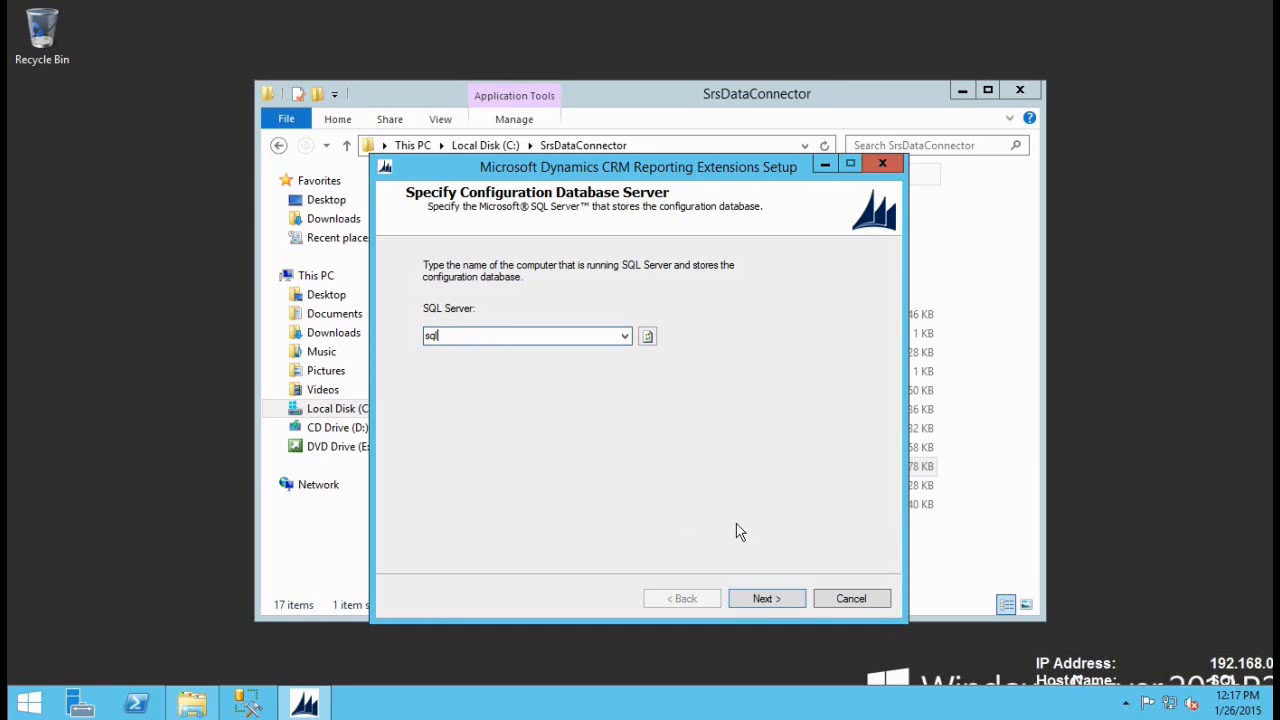
left_click(769, 600)
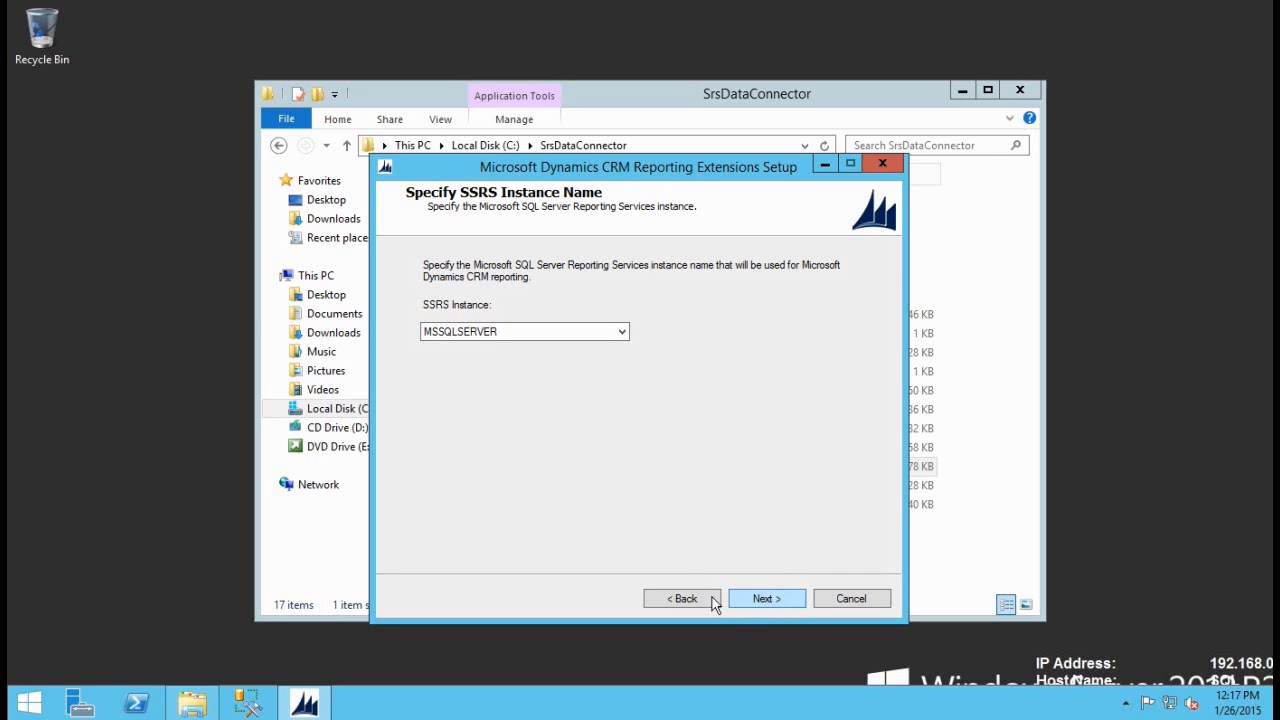
left_click(775, 599)
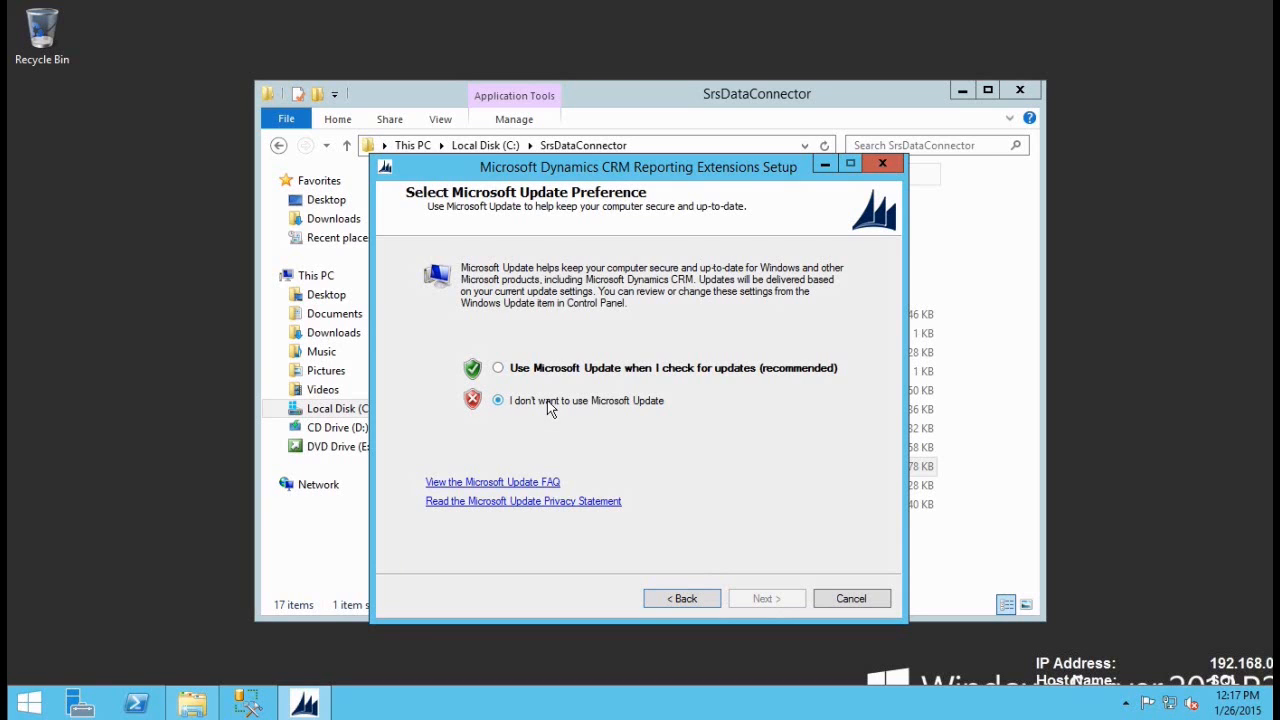
left_click(757, 594)
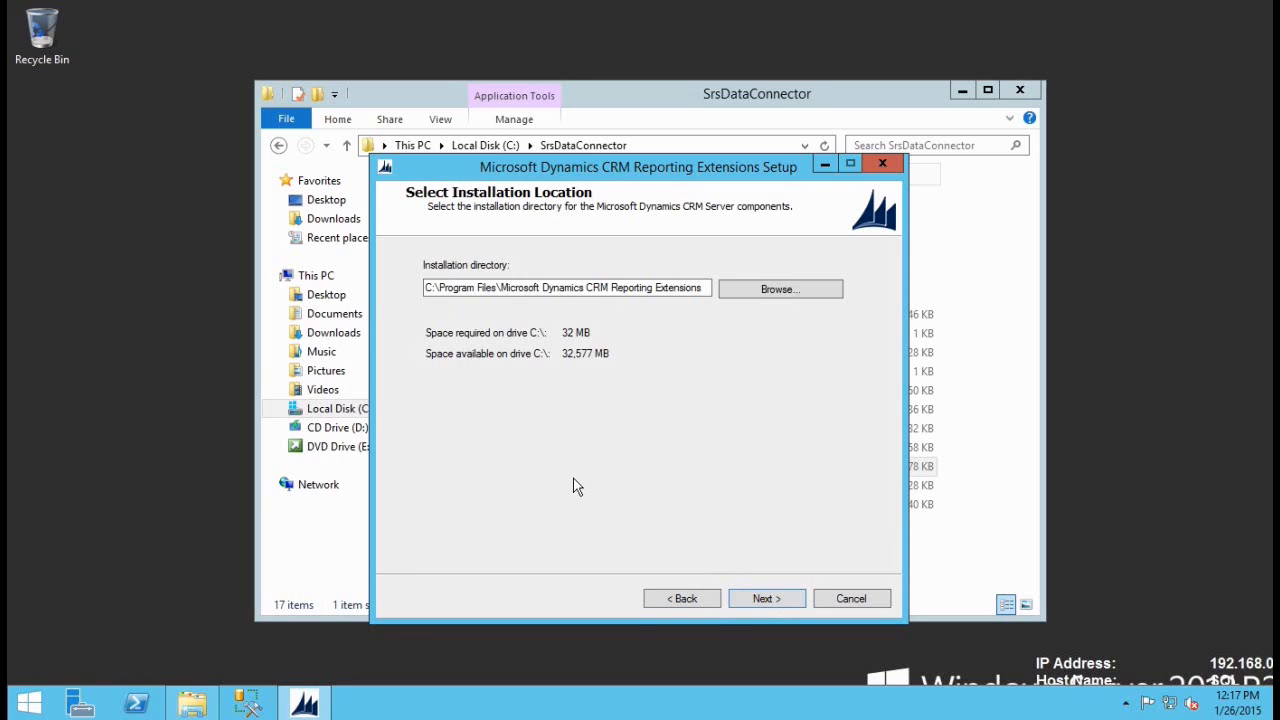
left_click(774, 598)
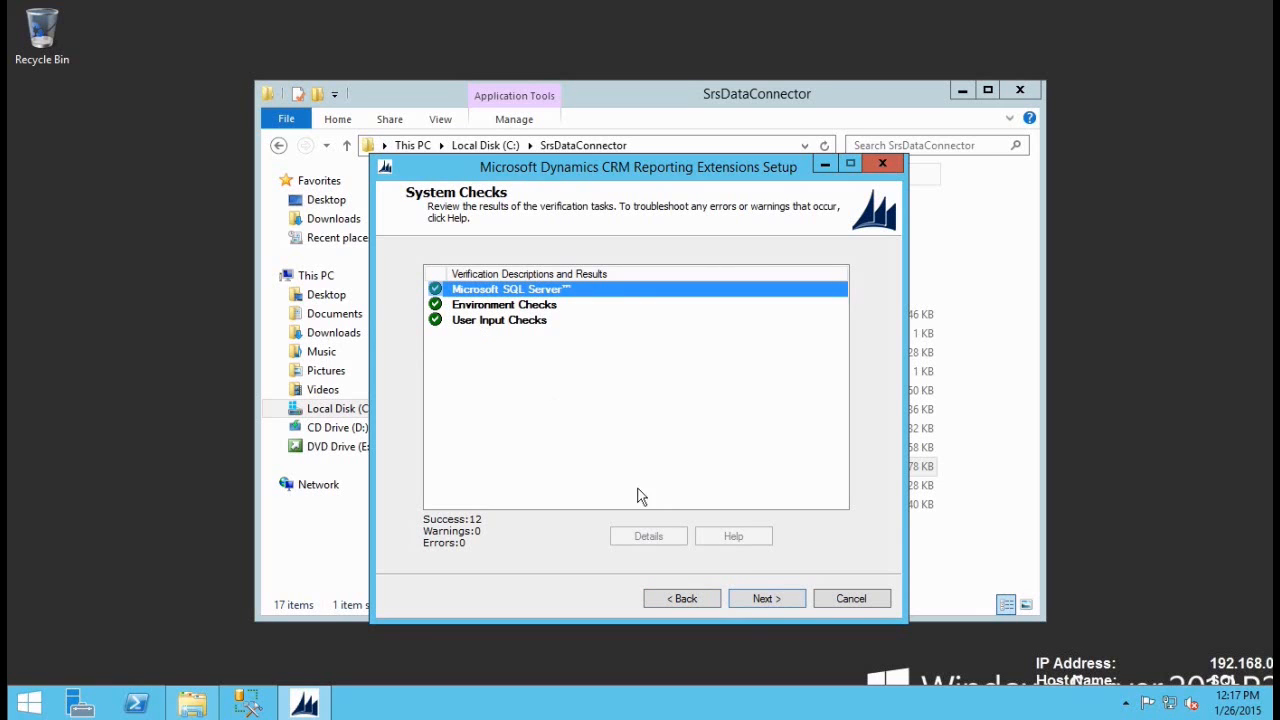
left_click(760, 598)
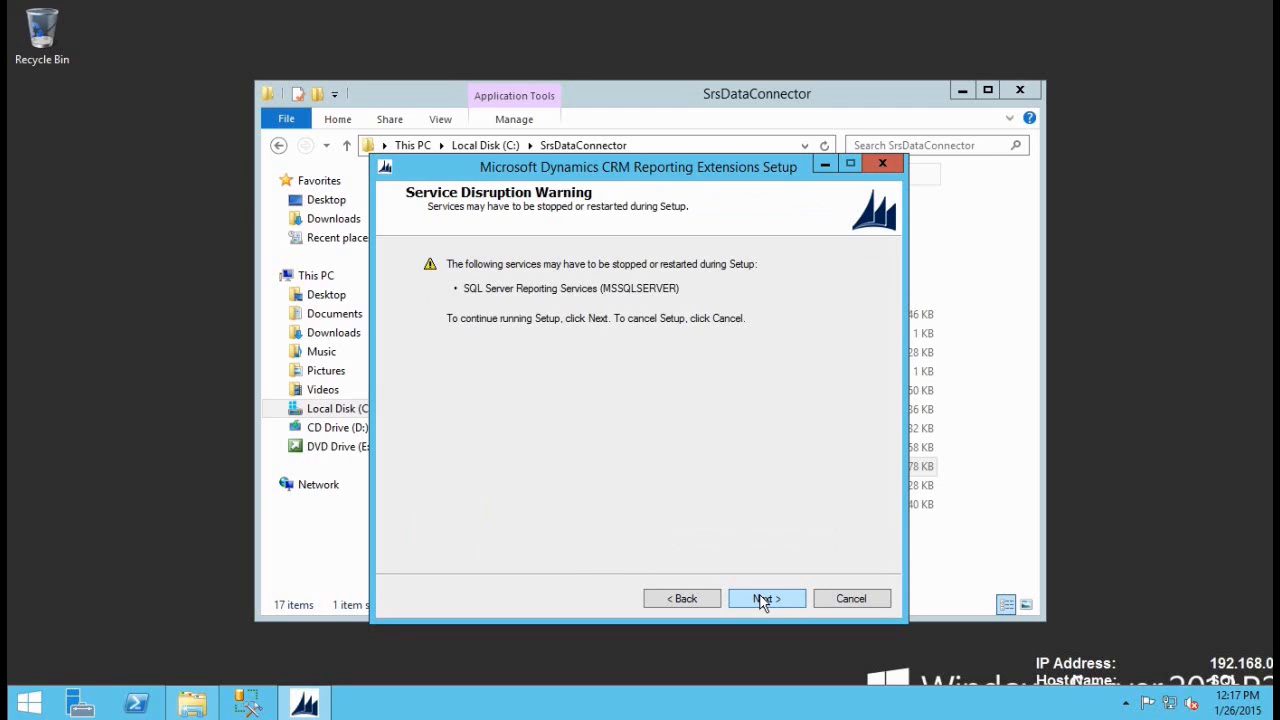
left_click(768, 600)
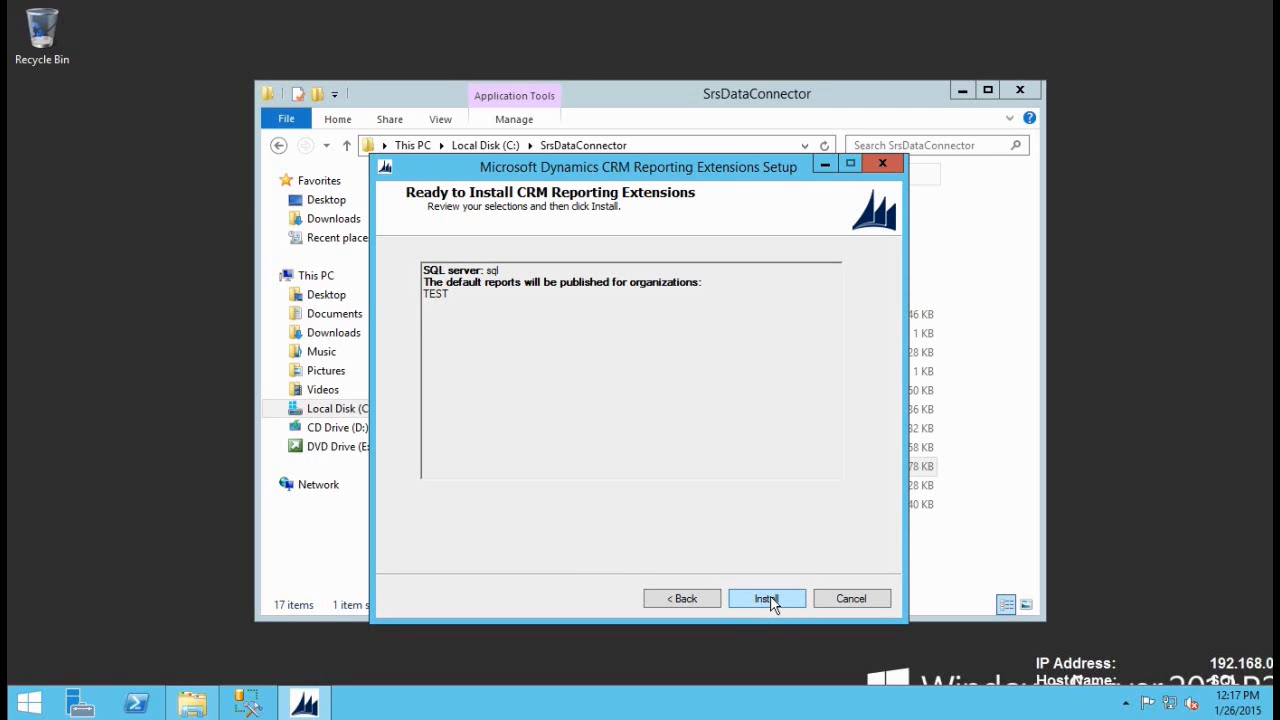
left_click(769, 600)
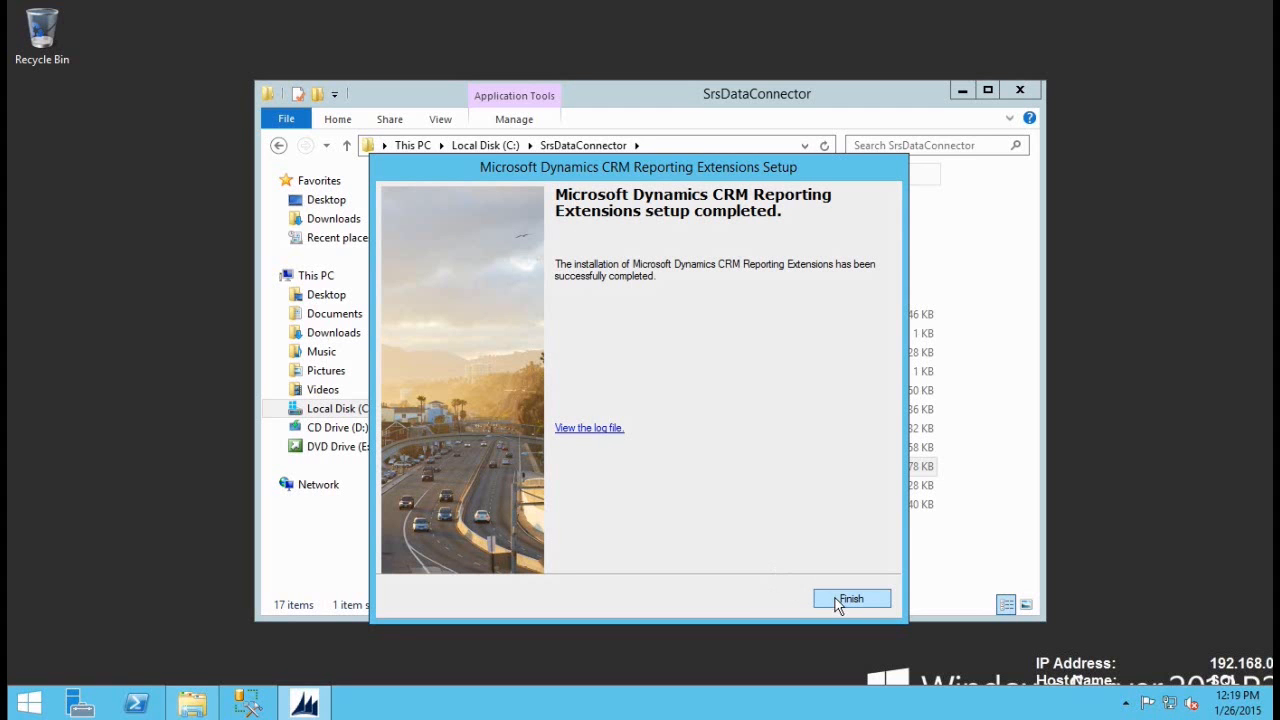
left_click(845, 600)
left_click(1020, 89)
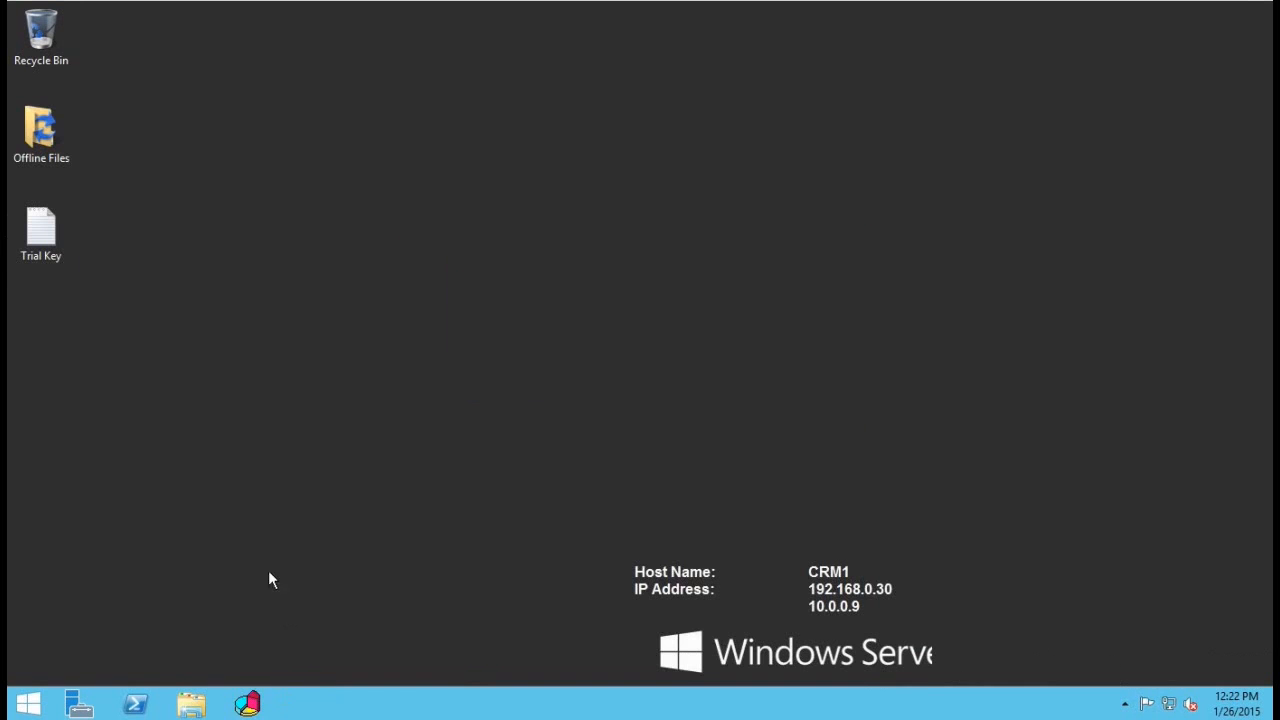
left_click(28, 703)
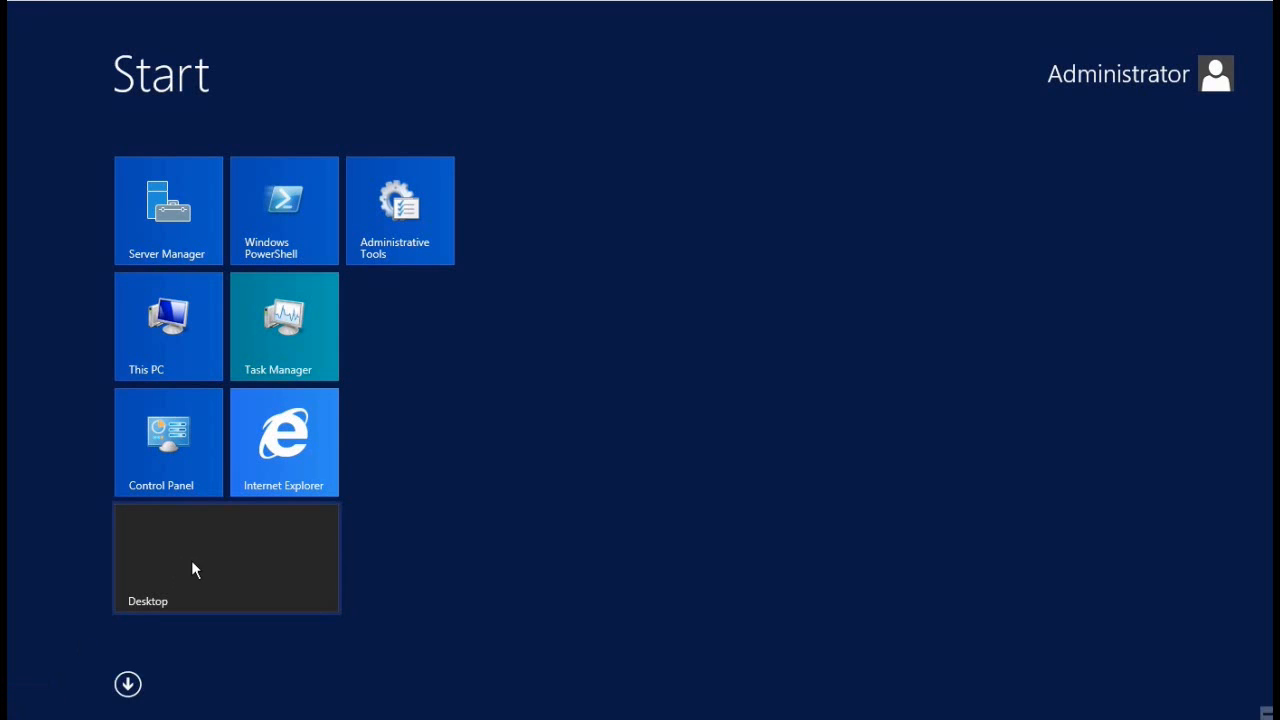
type("deployment Manager")
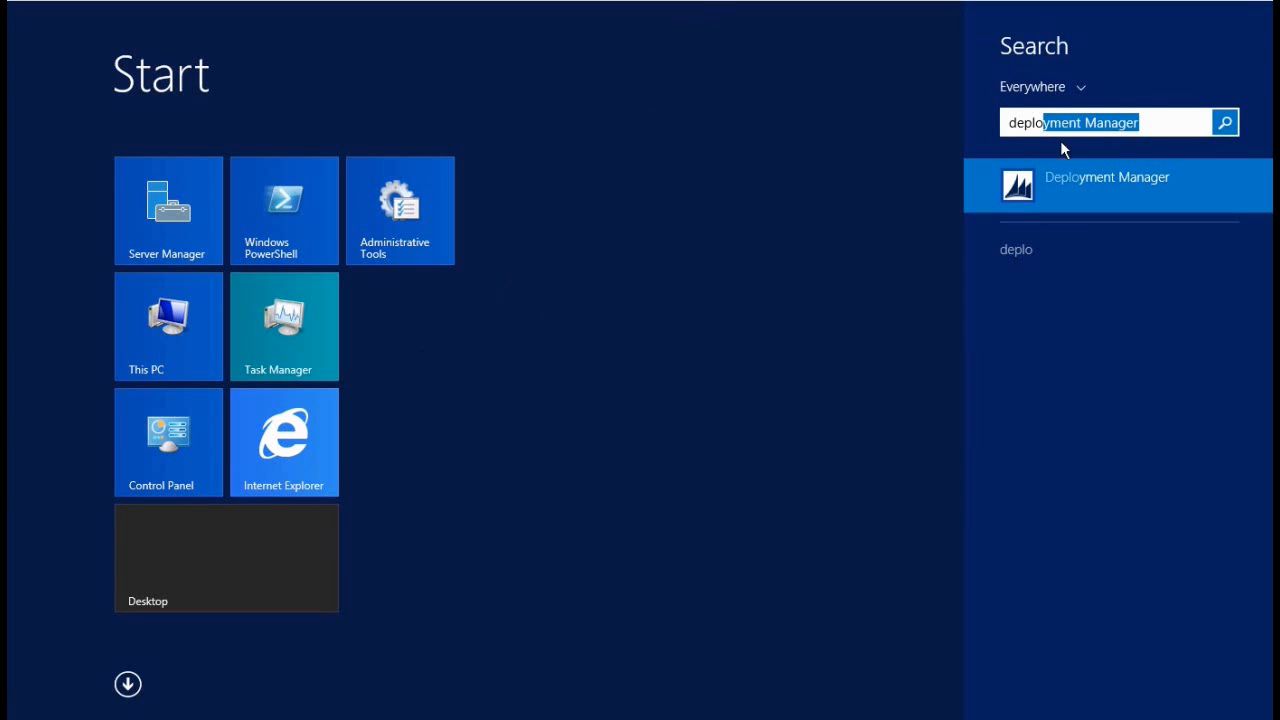
left_click(1048, 186)
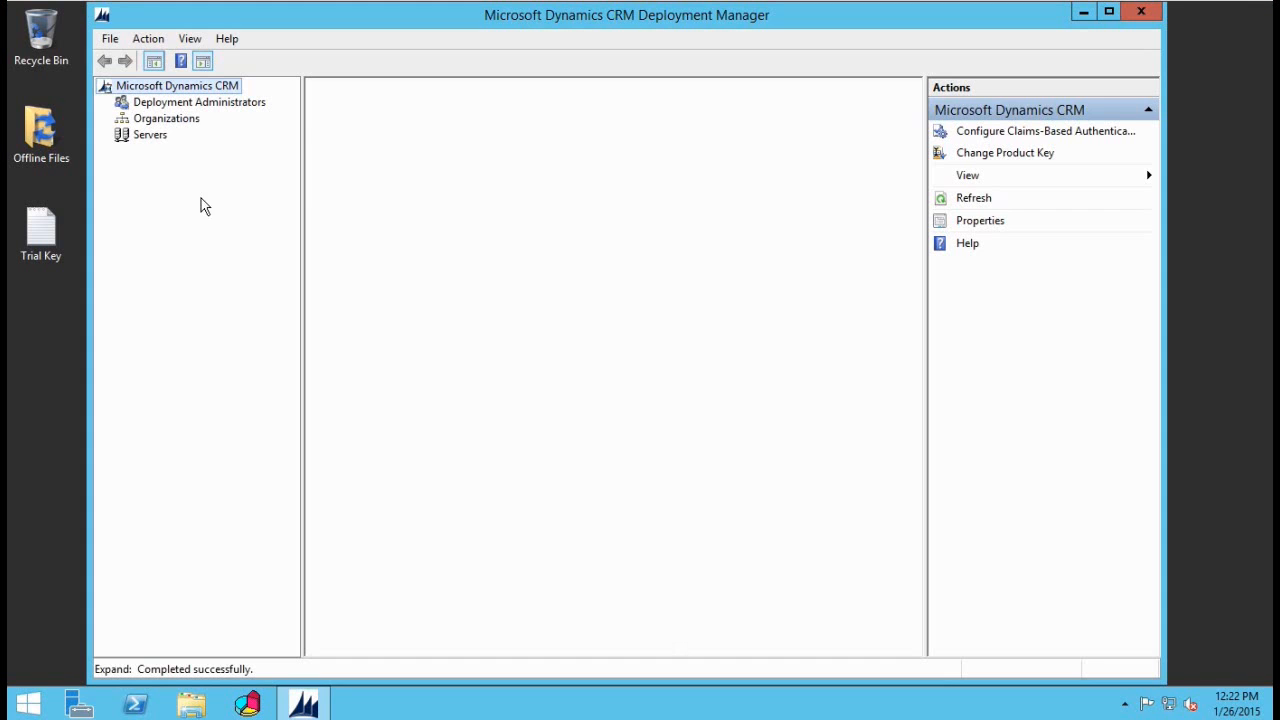
left_click(177, 88)
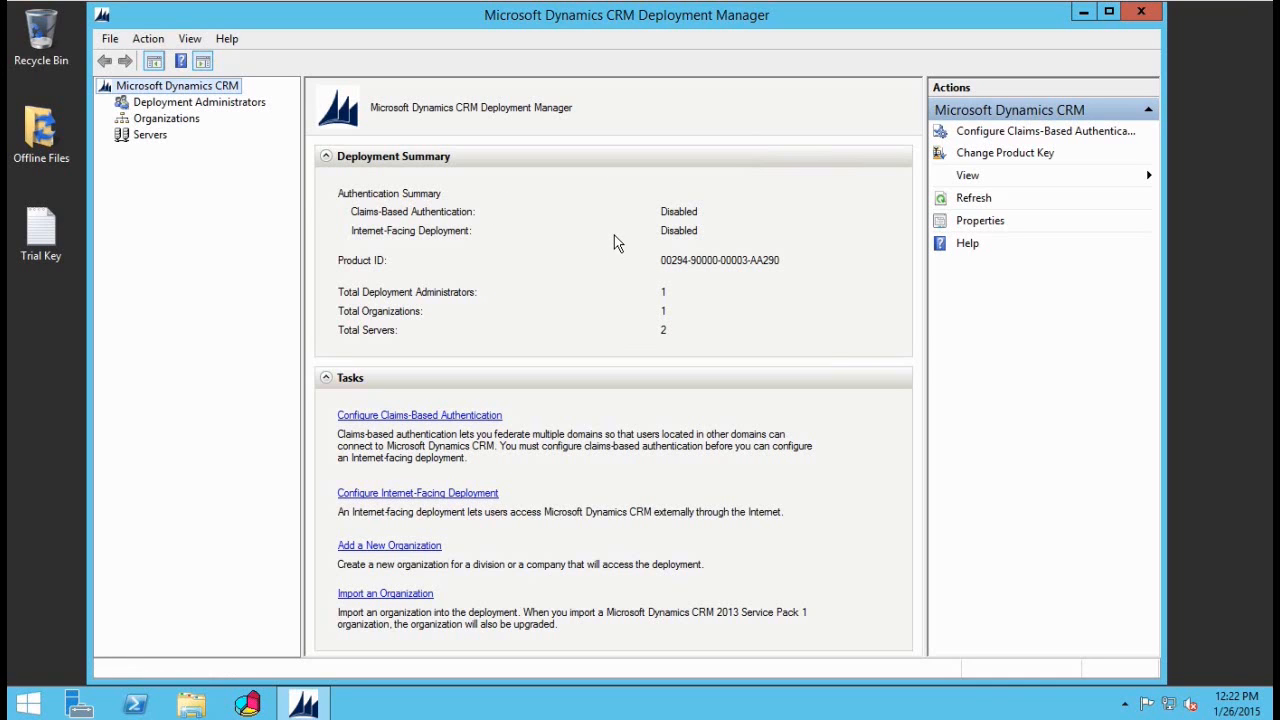
left_click(166, 119)
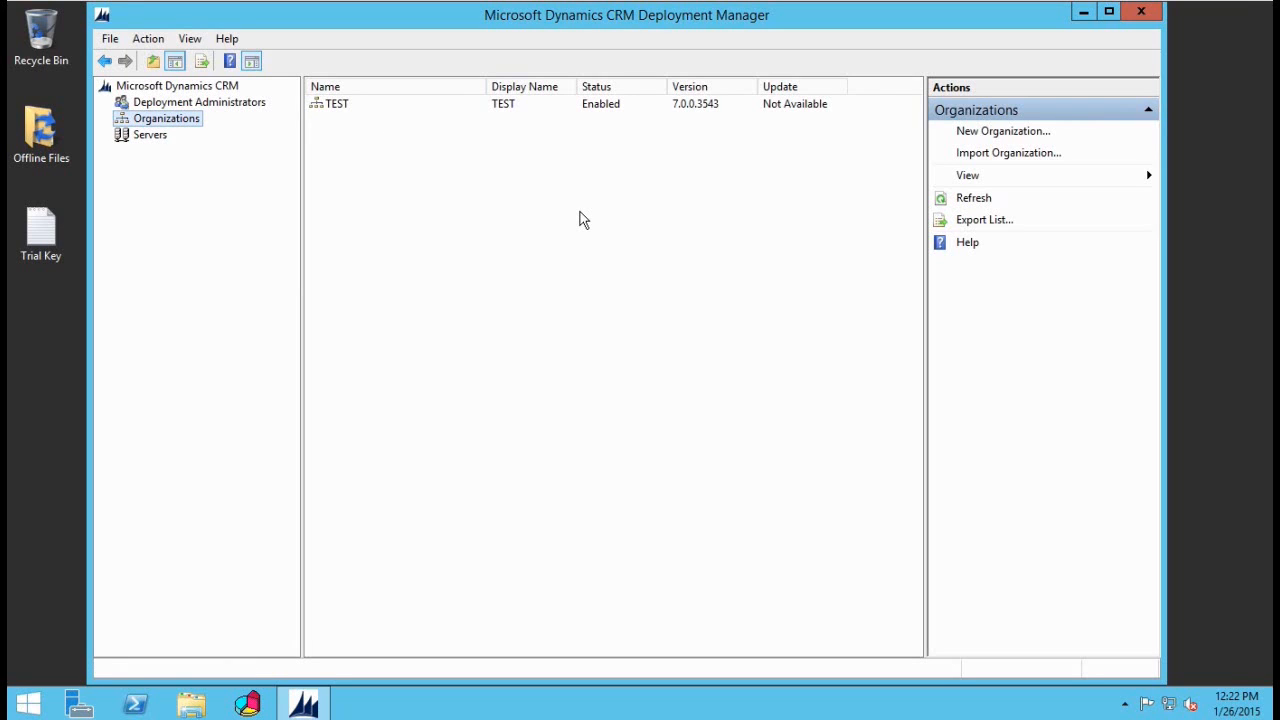
right_click(344, 113)
left_click(419, 138)
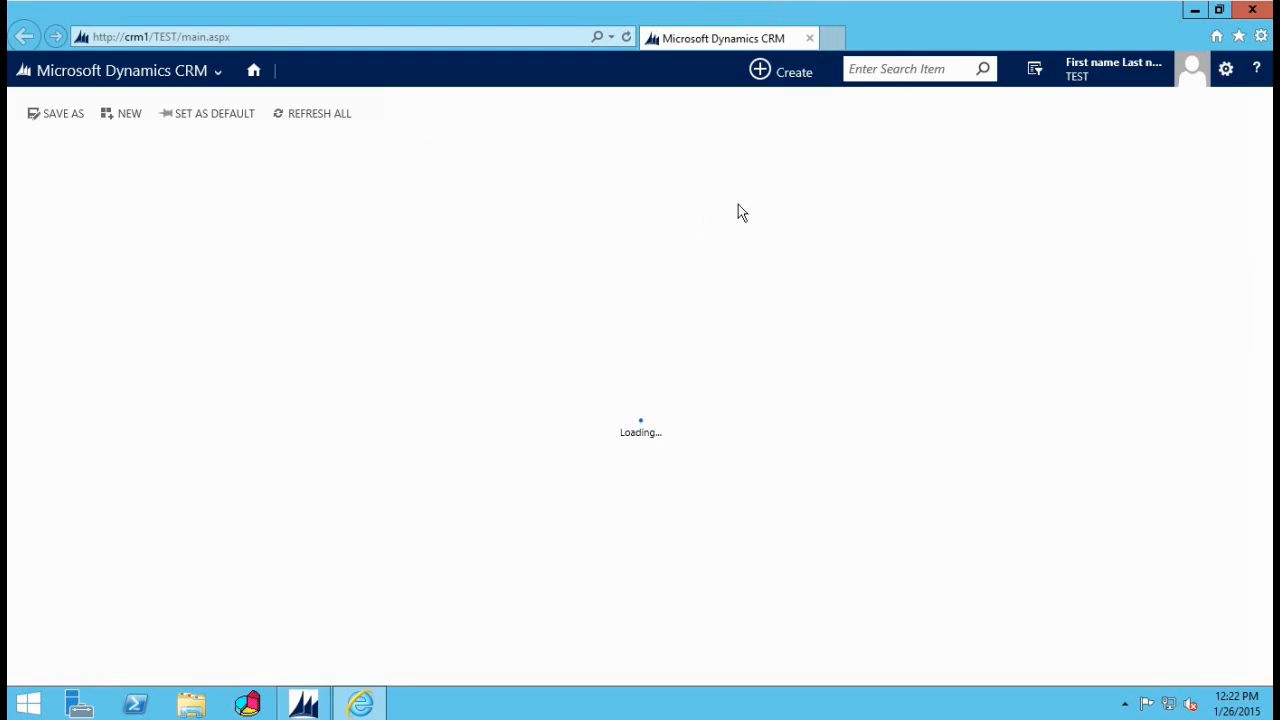